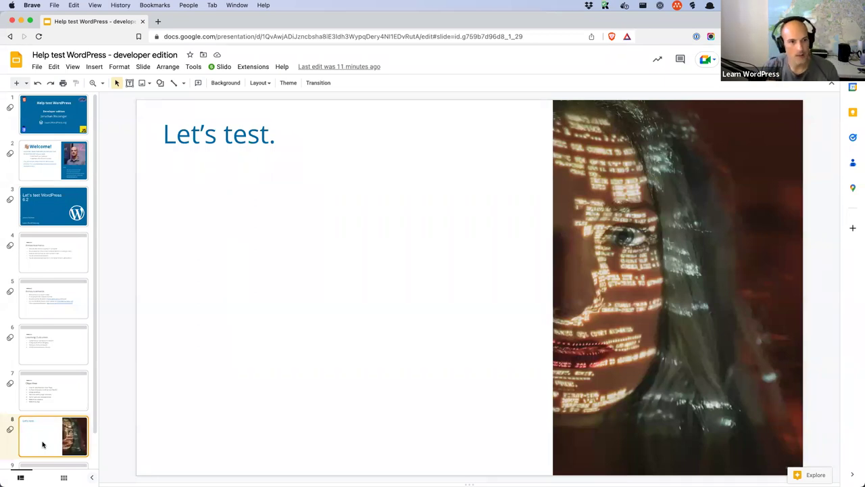
Open the make.wordpress.org/core/6-2/ link from the Resources slide in the presentation
scroll(41, 434, down, 1)
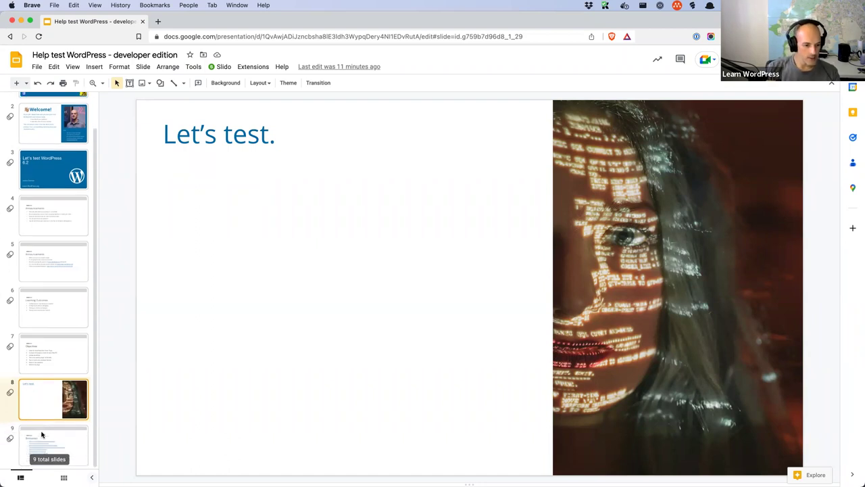
click(41, 443)
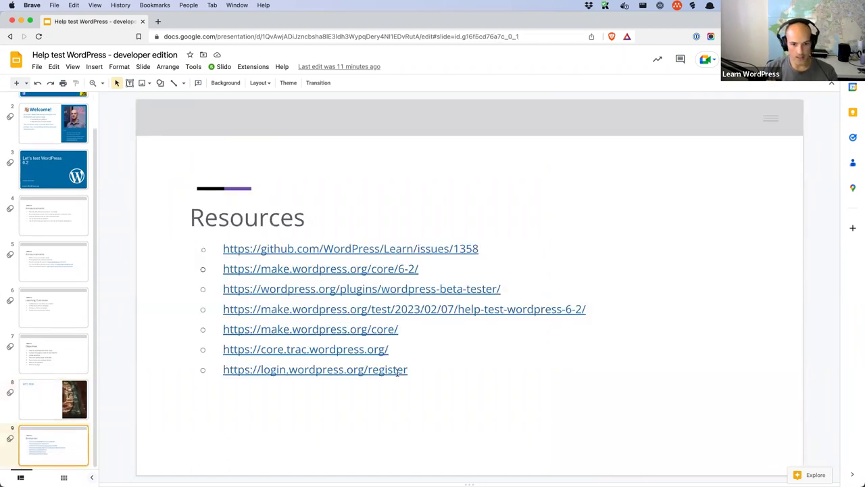
click(384, 270)
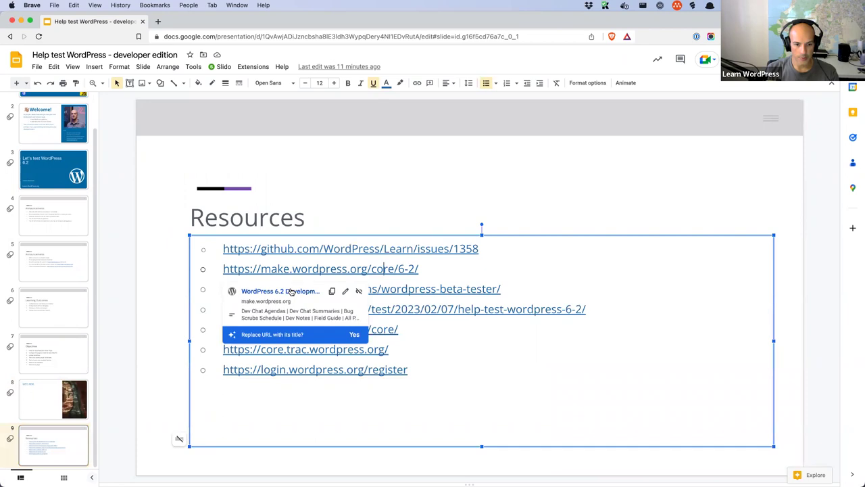
click(291, 291)
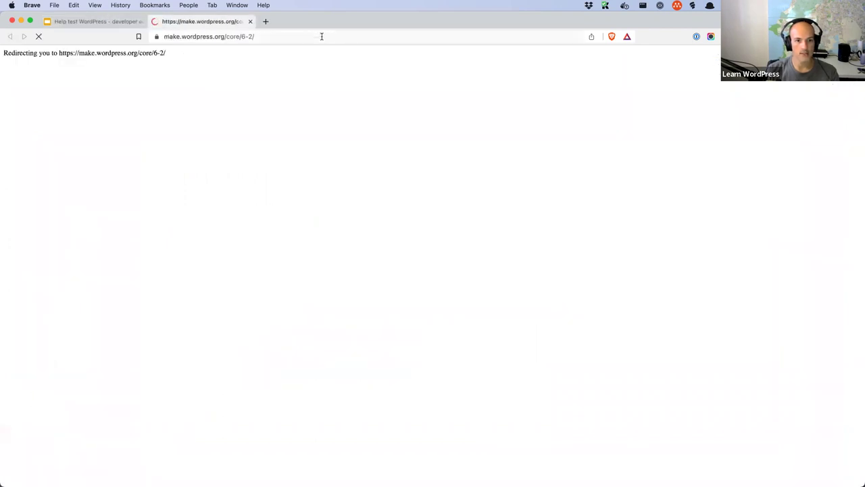
Enlarge the WordPress 6.2 Development Cycle page by two zoom levels and show its full web address
click(321, 37)
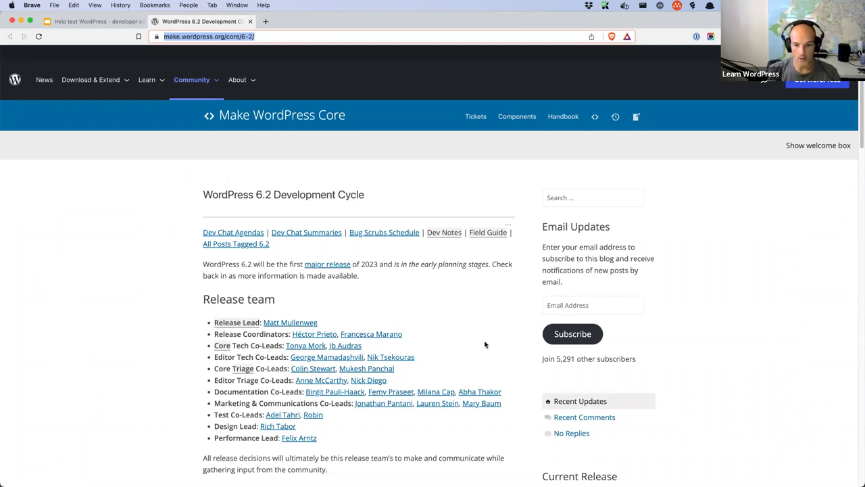
click(249, 308)
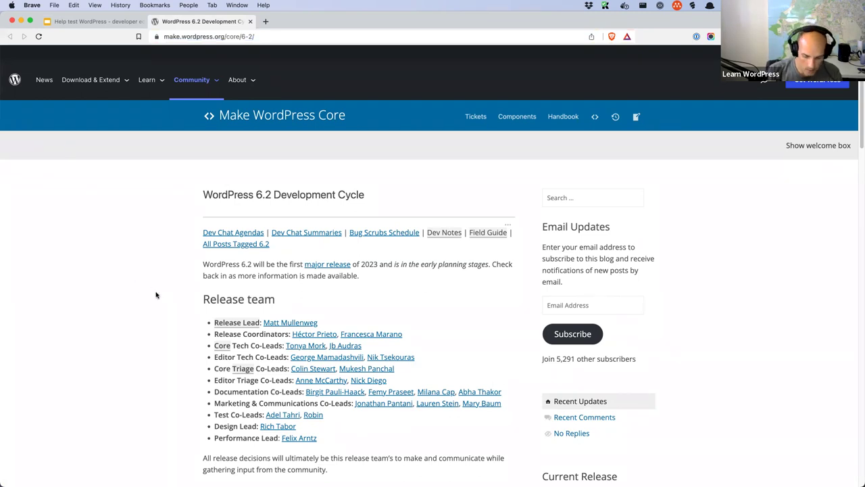
key(super+plus)
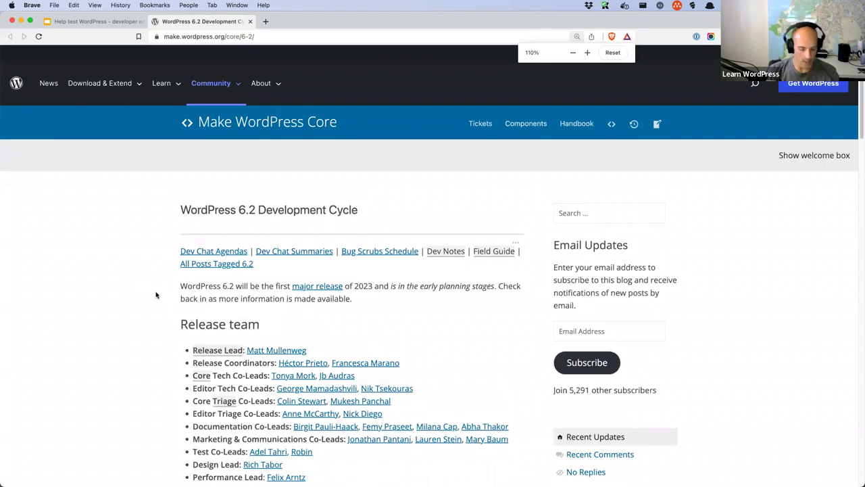
key(super+plus)
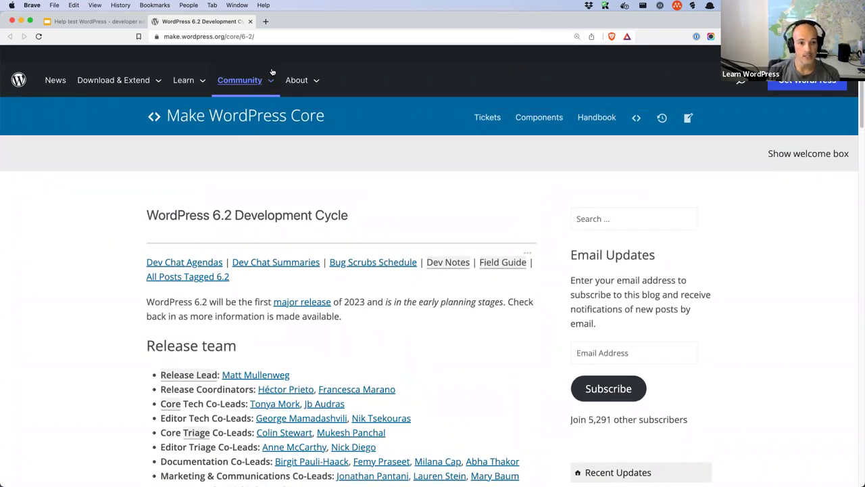
click(265, 37)
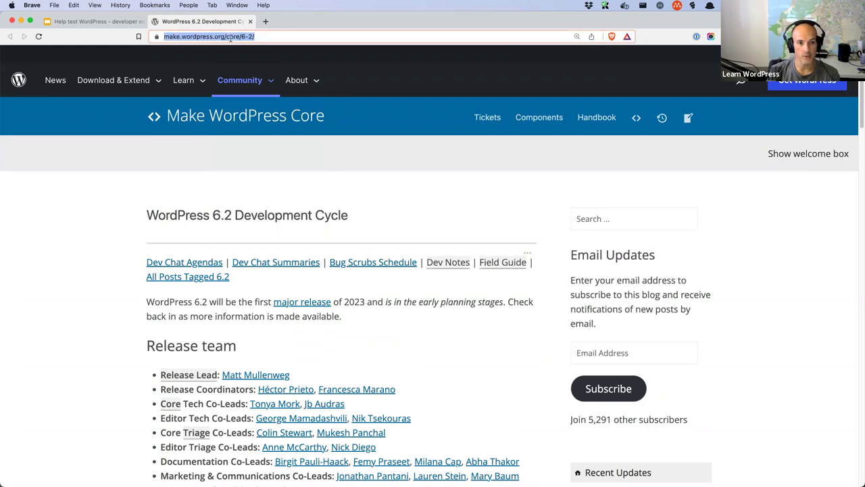
click(282, 37)
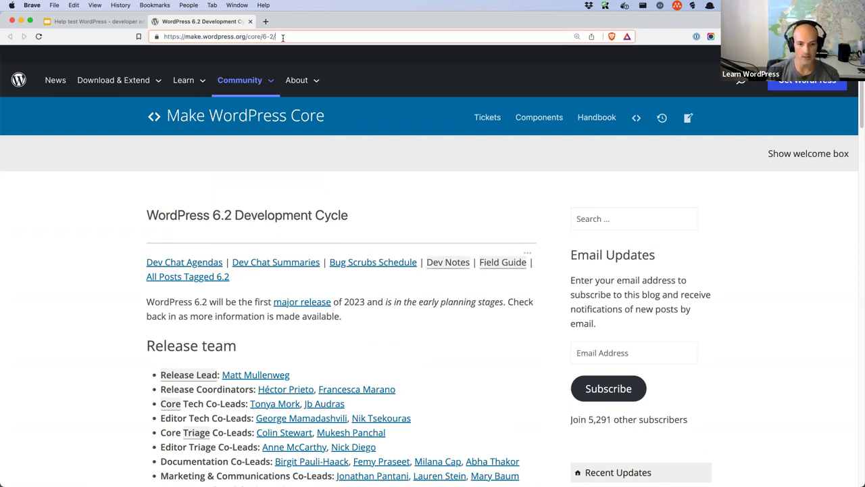
Review the introduction and the Release team roles on the WordPress 6.2 Development Cycle page
scroll(90, 259, down, 1)
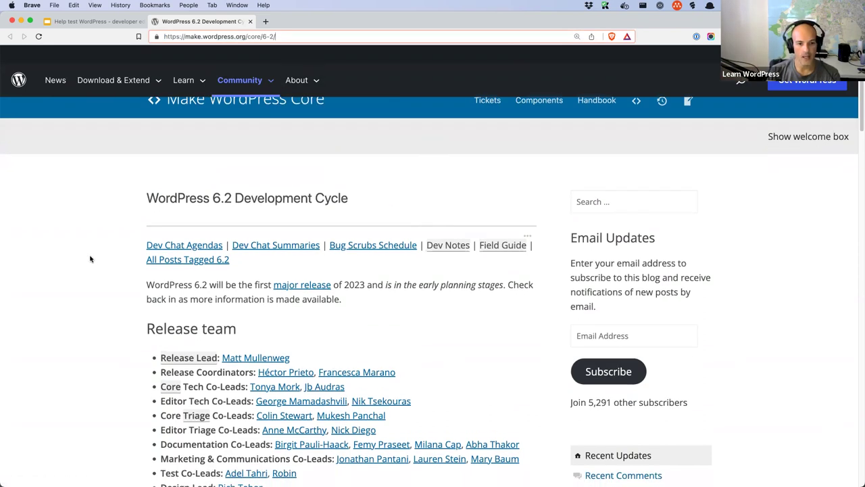
scroll(90, 259, down, 3)
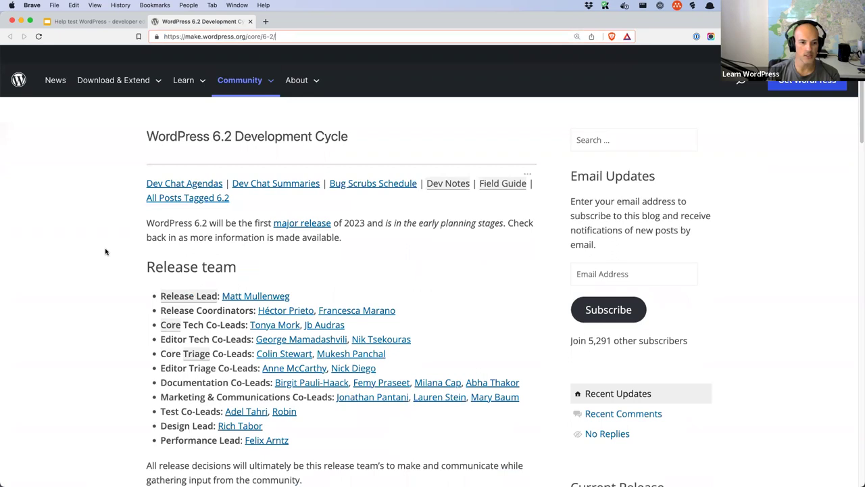
scroll(105, 252, down, 2)
scroll(105, 252, down, 4)
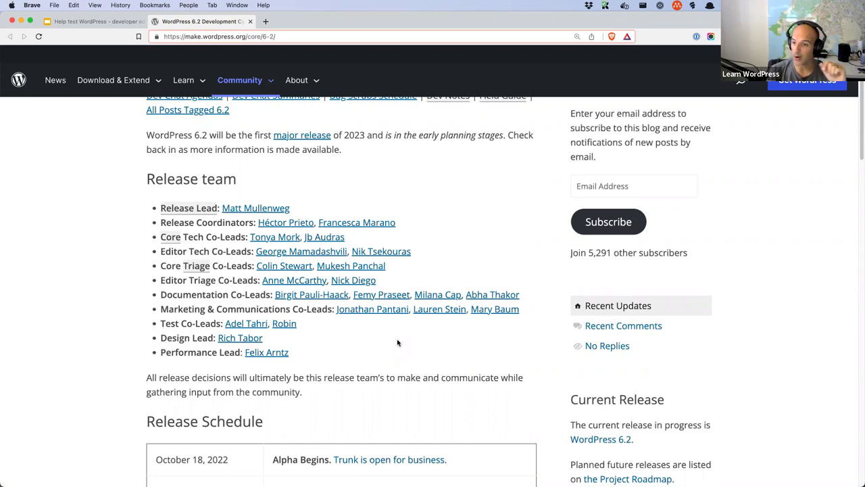
scroll(398, 341, down, 2)
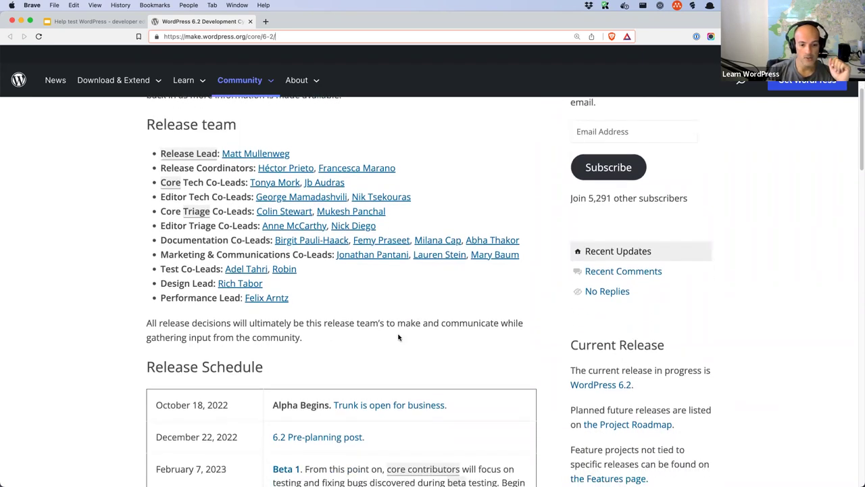
Examine the Release Schedule from the start of Alpha through the beta releases to the release candidates
scroll(398, 337, down, 7)
scroll(398, 337, down, 2)
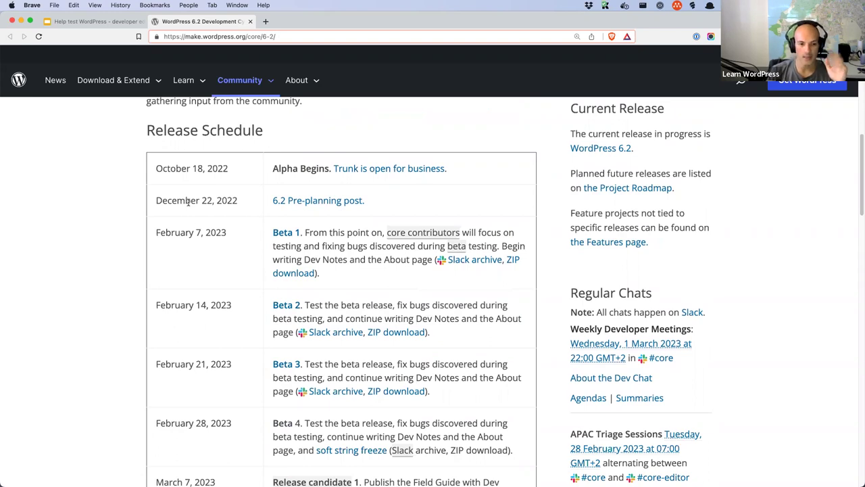
scroll(222, 260, down, 1)
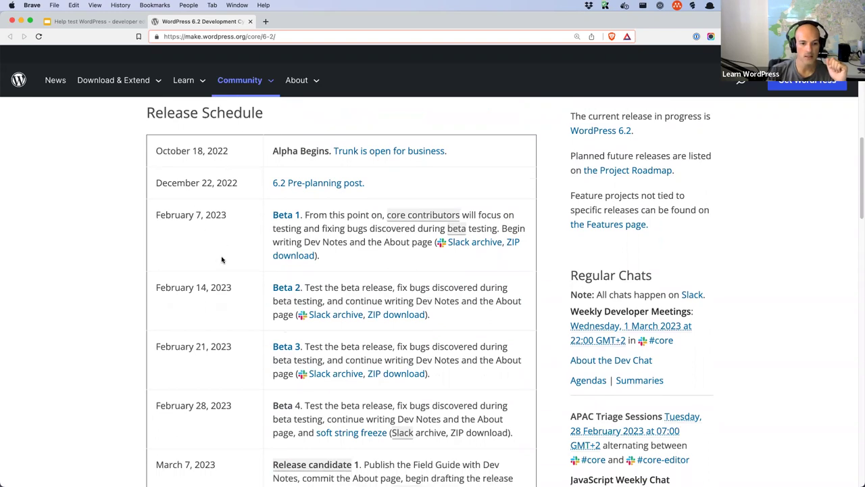
scroll(222, 260, down, 4)
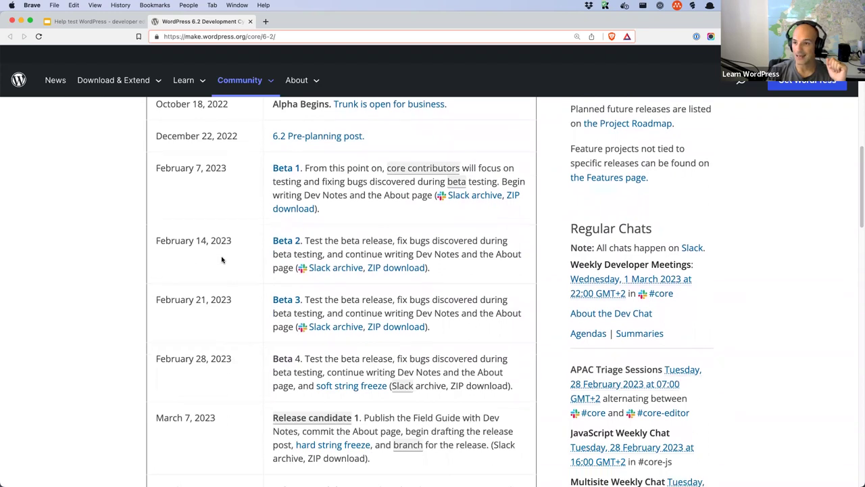
scroll(222, 260, down, 1)
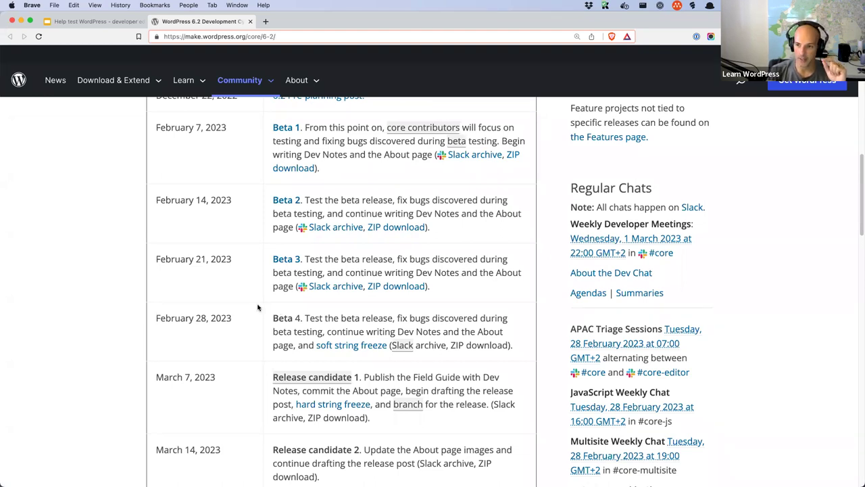
scroll(257, 308, down, 3)
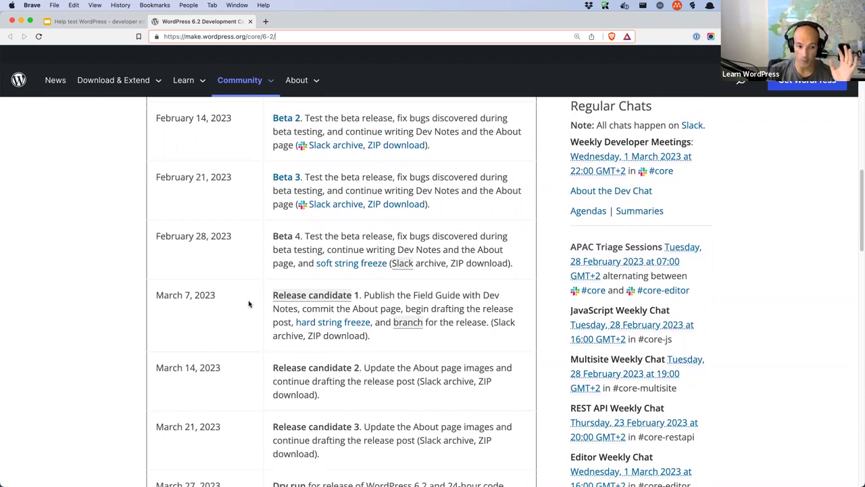
scroll(248, 304, down, 1)
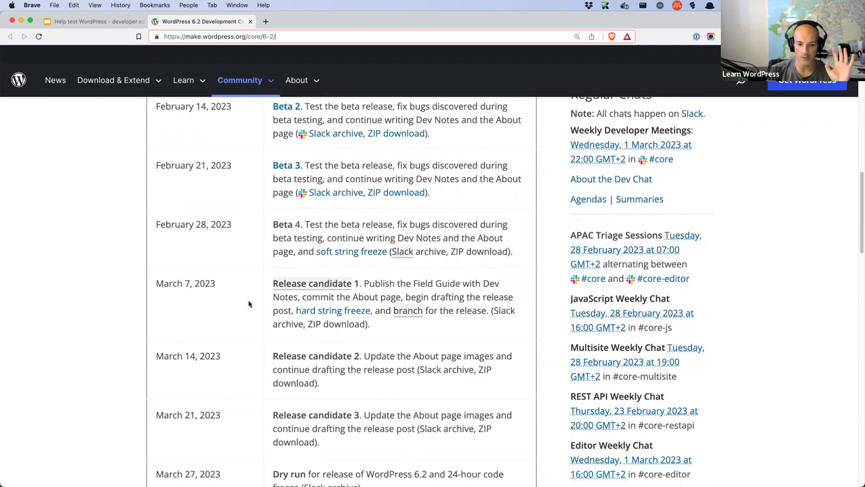
scroll(248, 305, down, 5)
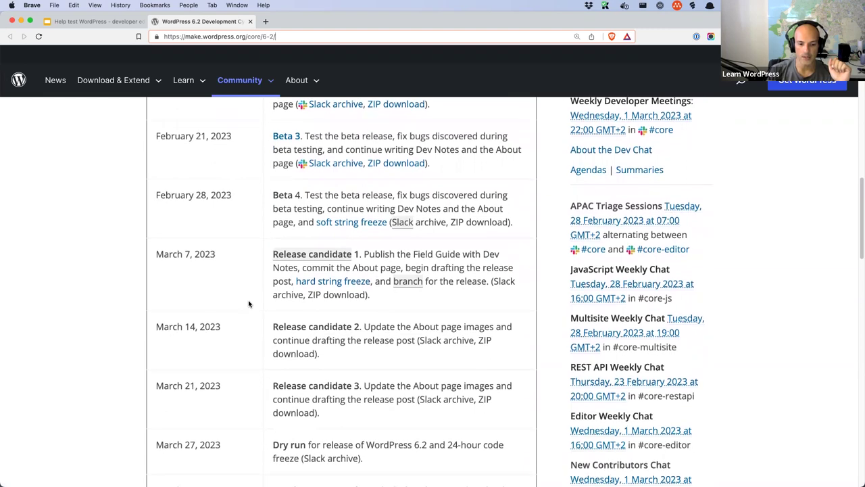
Compare the beta entries with the release candidates, and read on to the dry run and final WordPress 6.2 release
scroll(248, 304, up, 4)
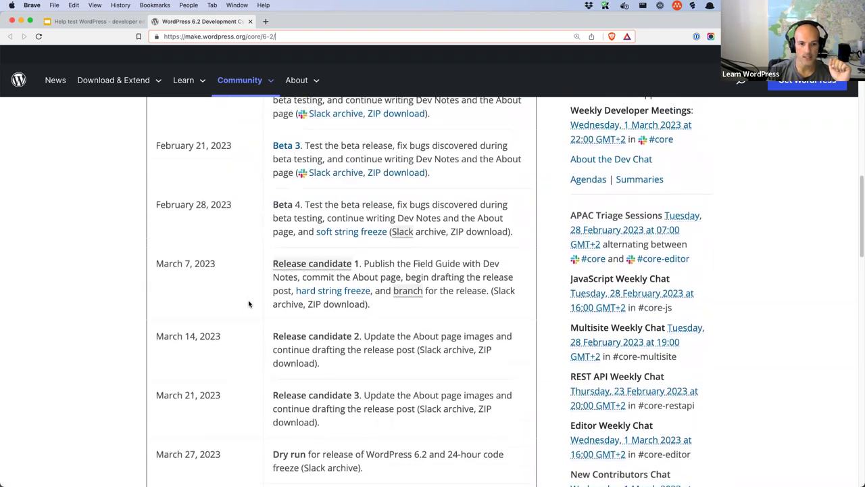
scroll(248, 304, up, 8)
scroll(248, 305, down, 10)
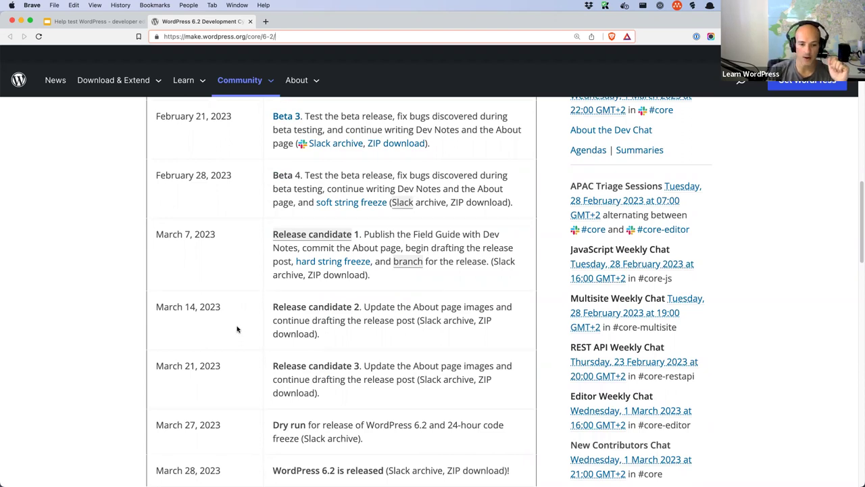
scroll(235, 328, down, 1)
scroll(235, 328, up, 1)
scroll(236, 328, up, 1)
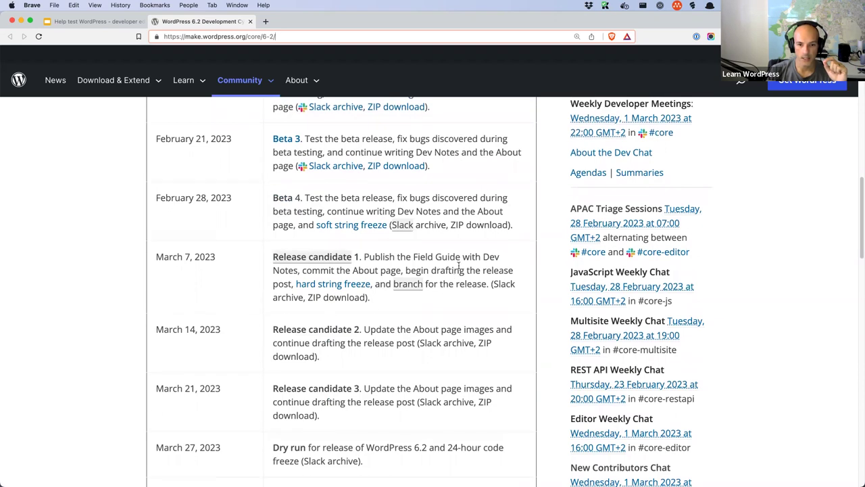
scroll(362, 258, down, 3)
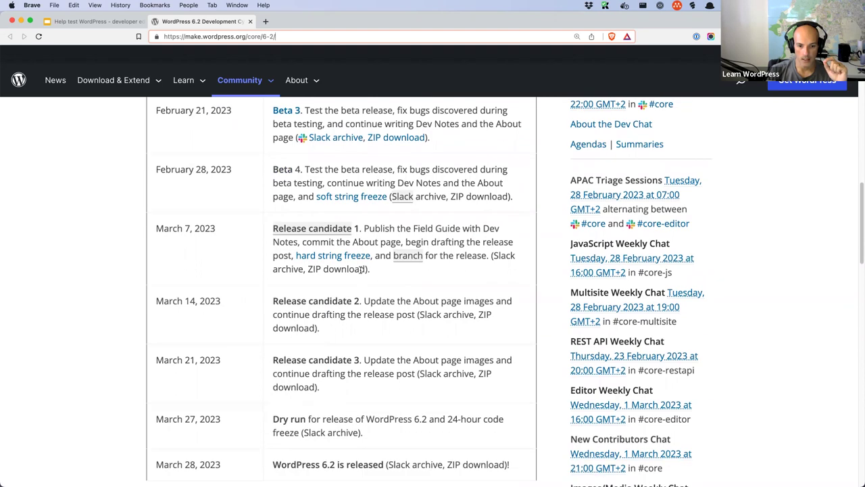
scroll(360, 270, up, 5)
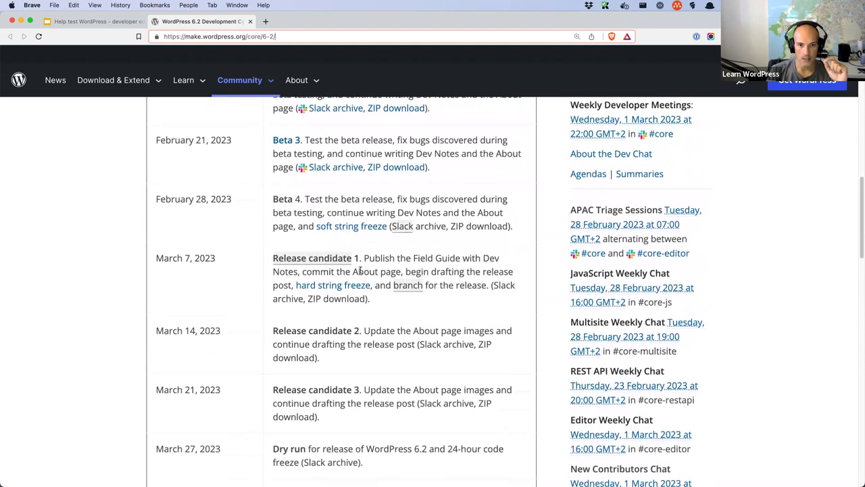
scroll(360, 270, up, 5)
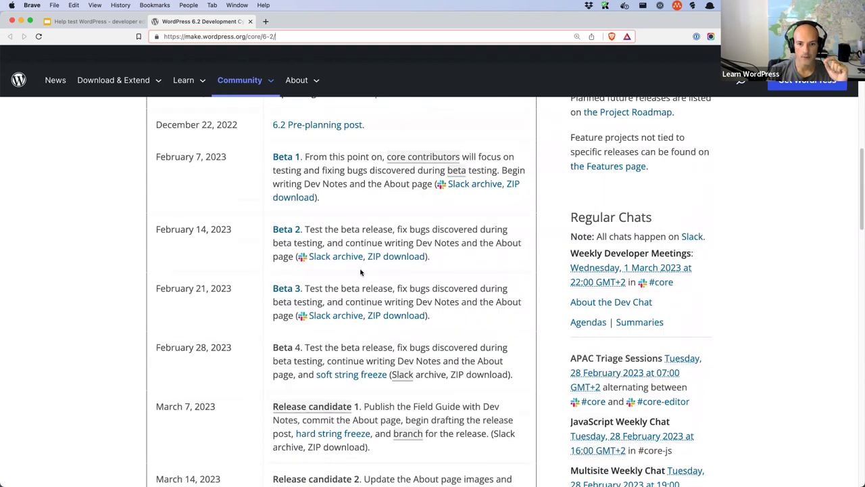
scroll(361, 272, down, 5)
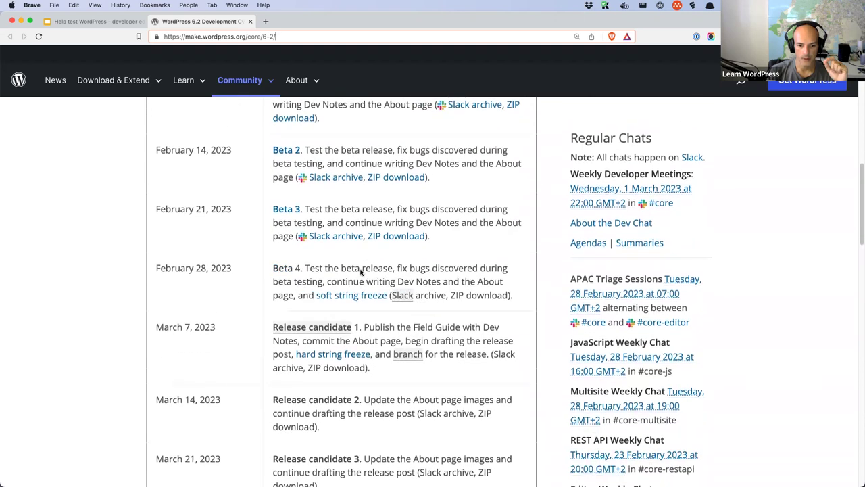
scroll(361, 272, down, 3)
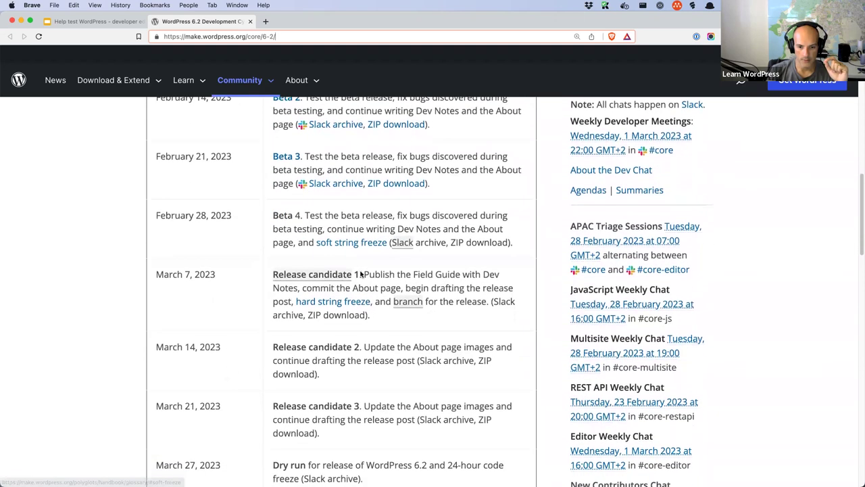
scroll(360, 271, down, 3)
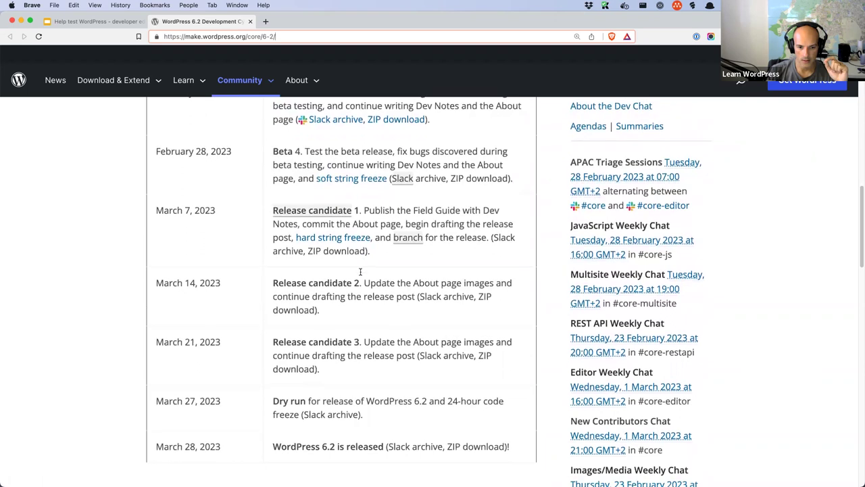
scroll(360, 271, down, 1)
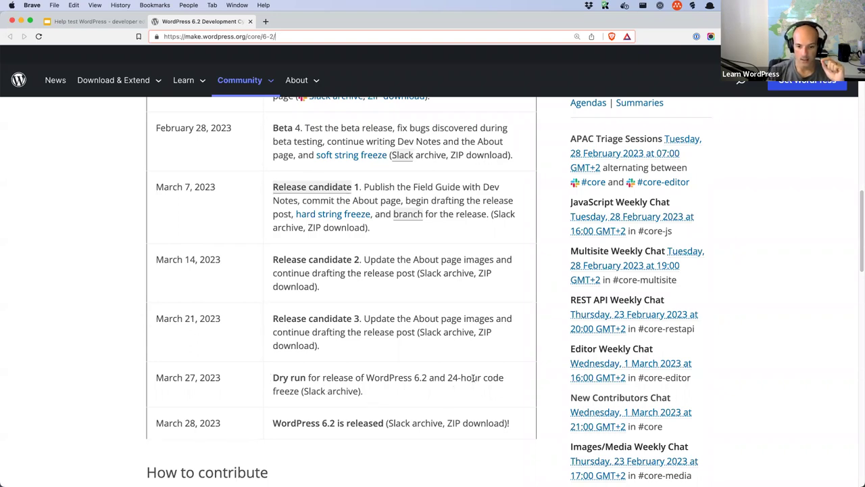
Highlight "24-hour code freeze" in the dry run entry, and revisit the beta entries in the Release Schedule
drag(448, 377, 300, 392)
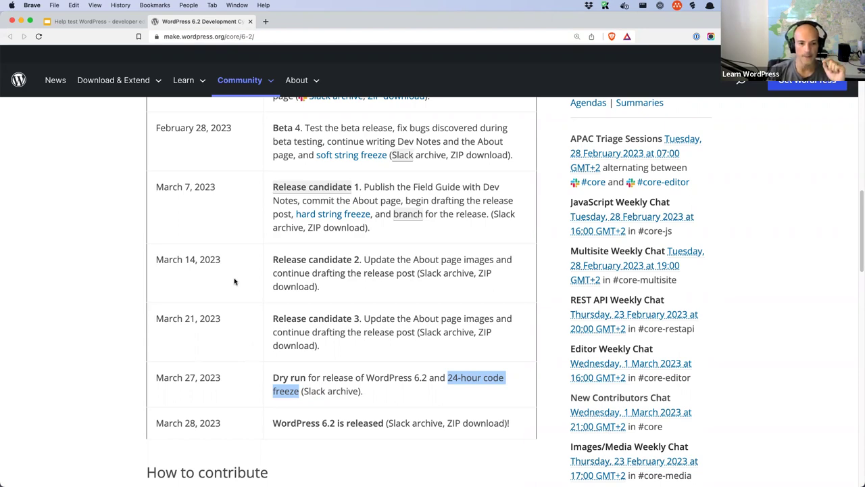
scroll(235, 281, up, 2)
scroll(234, 281, up, 5)
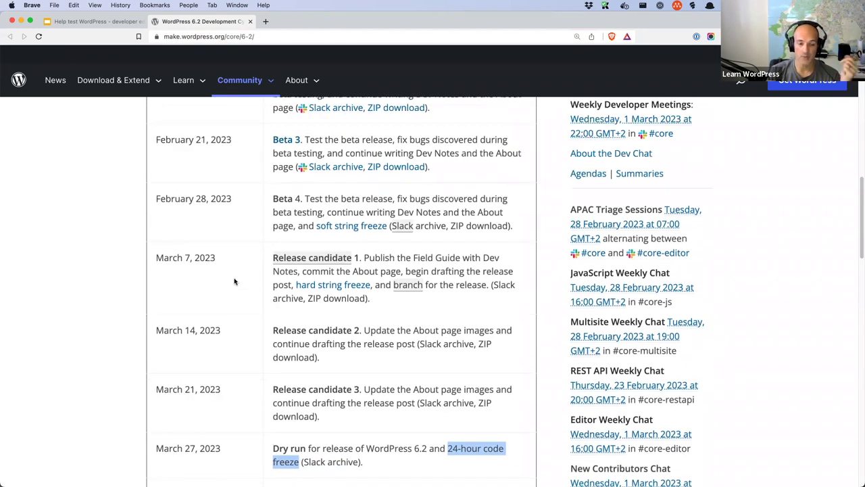
scroll(234, 296, up, 3)
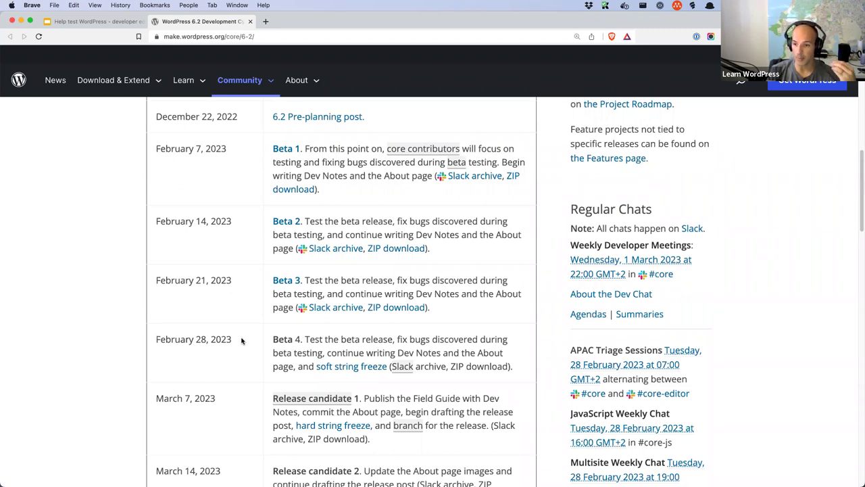
scroll(242, 340, up, 2)
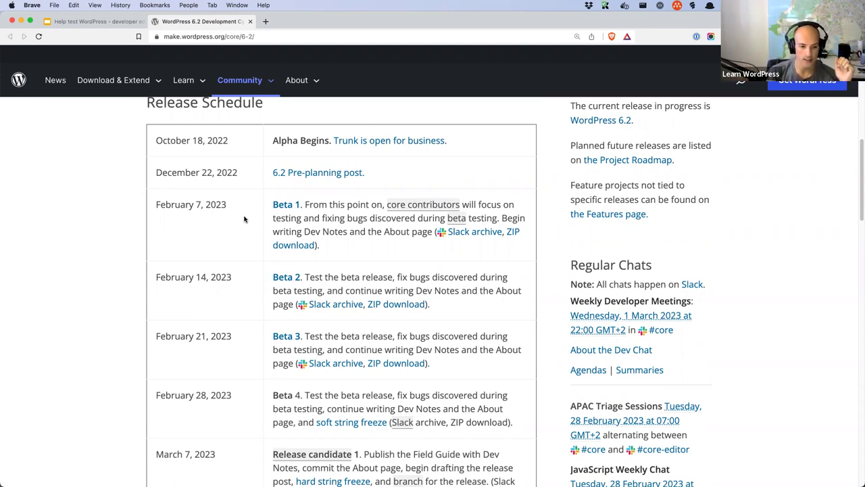
Recheck the beta entries in the Release Schedule and return to the start of the WordPress 6.2 Development Cycle page
scroll(245, 219, down, 3)
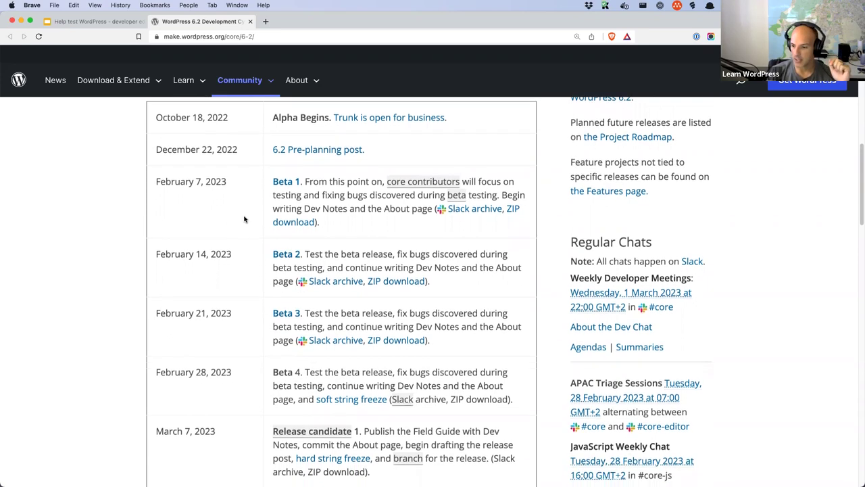
scroll(245, 219, down, 5)
scroll(244, 219, up, 5)
scroll(245, 220, up, 10)
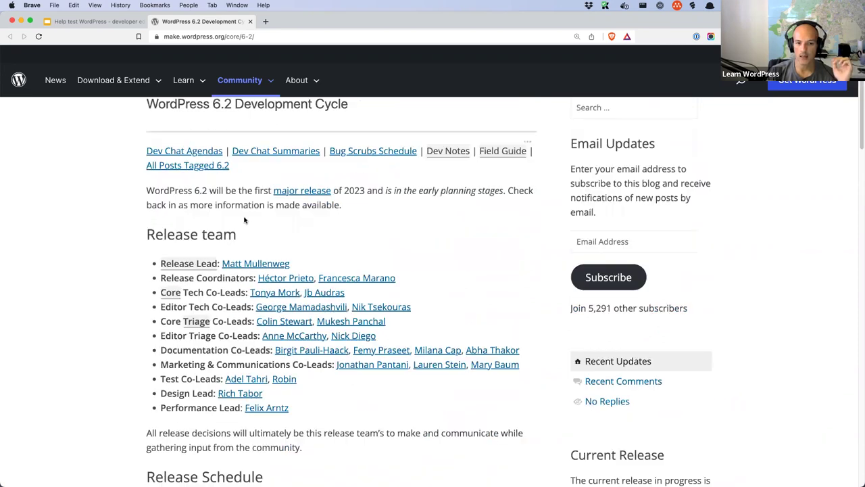
scroll(245, 221, up, 2)
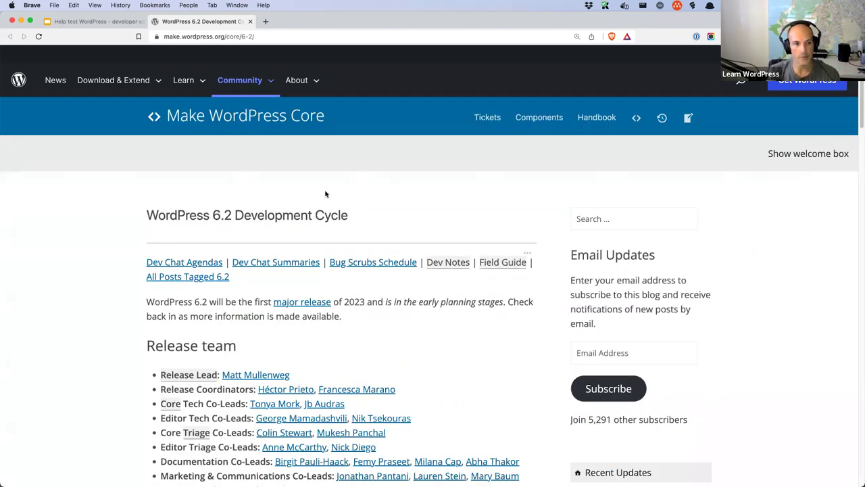
Open the Make WordPress home page at make.wordpress.org
drag(227, 38, 289, 41)
key(BackSpace)
key(Return)
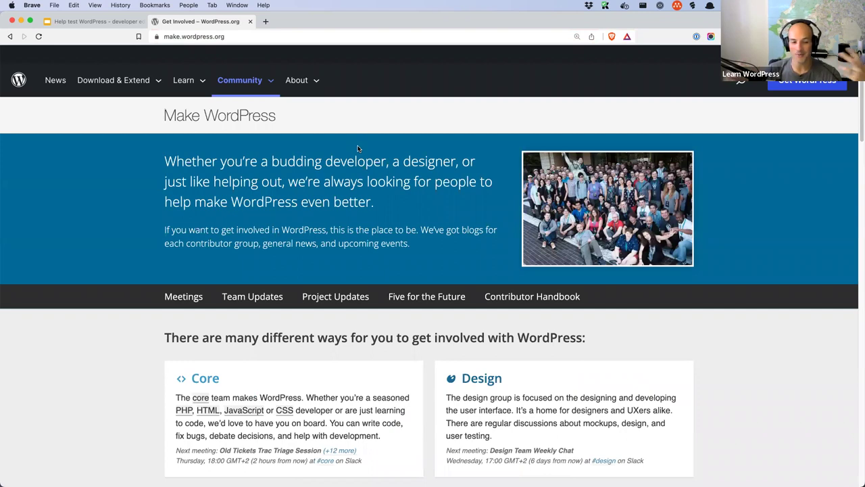
Review the contributor team descriptions on the Get Involved page, from Core and Design through Plugins, Community, Meta and Training
scroll(358, 152, down, 1)
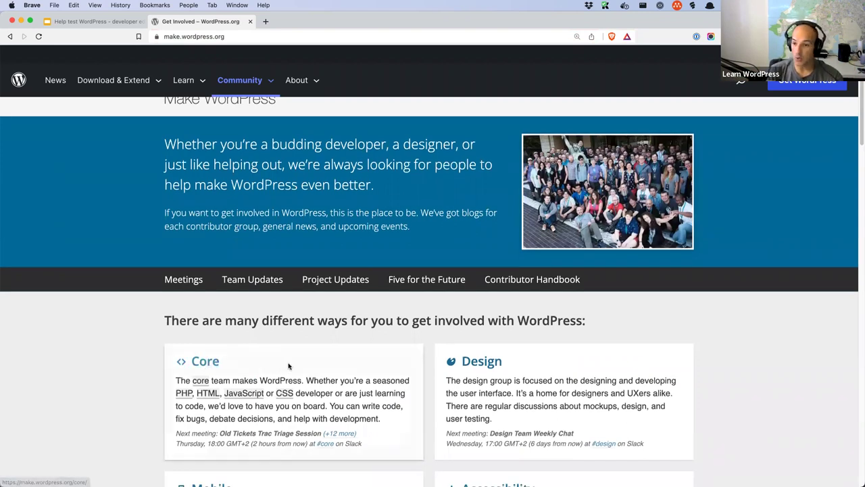
scroll(289, 366, down, 2)
scroll(289, 365, down, 10)
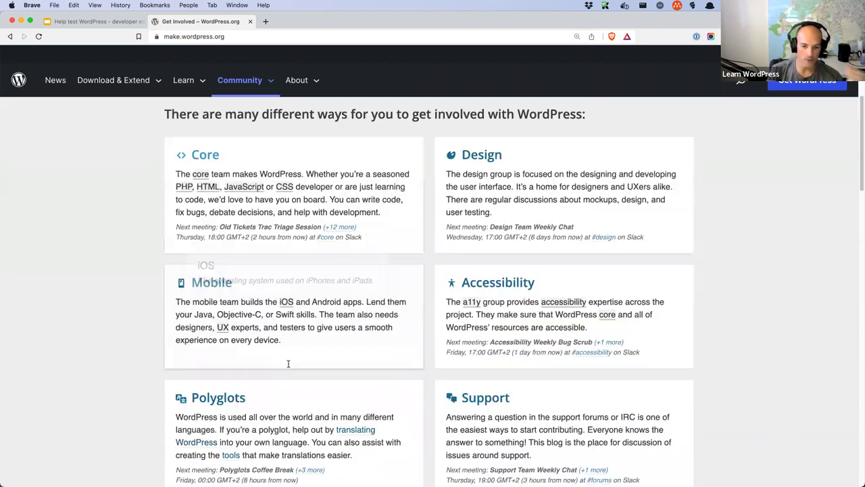
scroll(289, 365, down, 5)
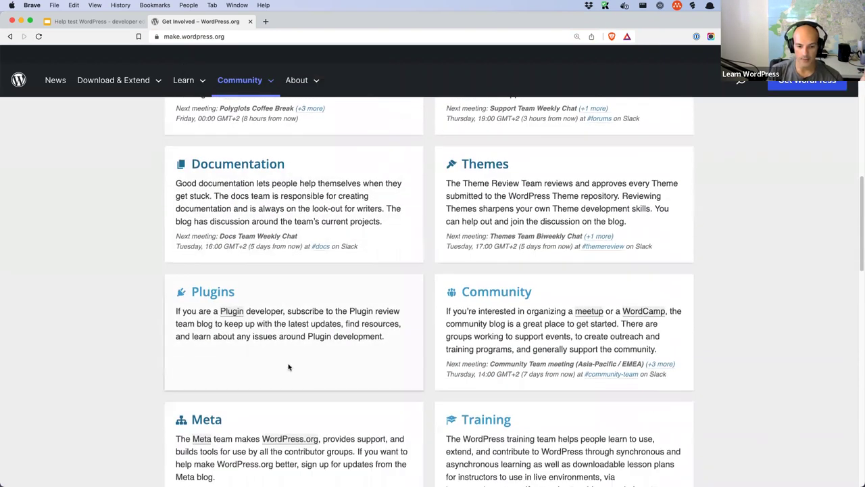
scroll(551, 359, down, 2)
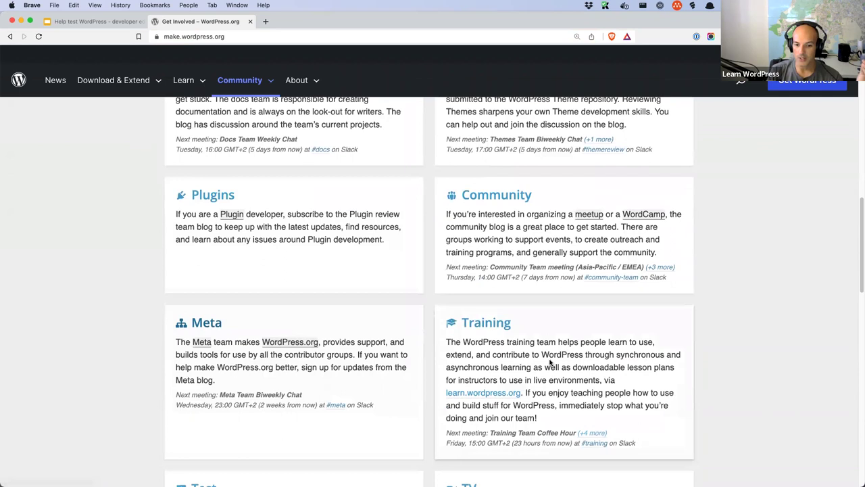
scroll(572, 350, down, 1)
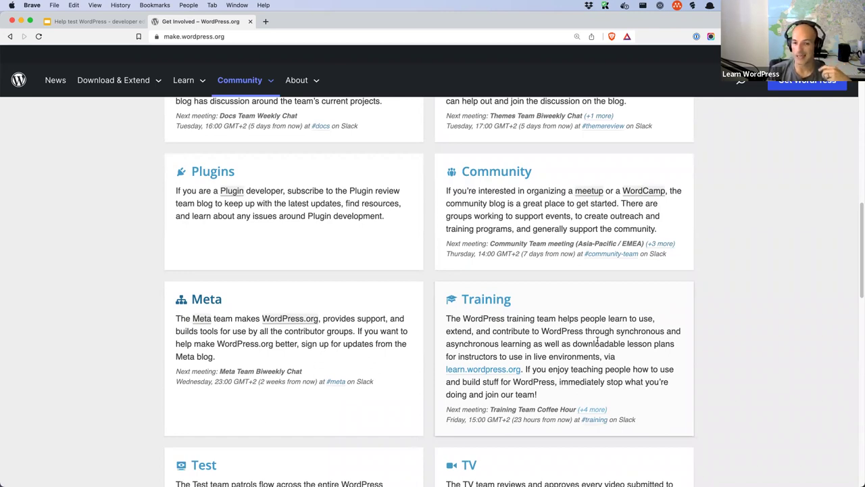
scroll(598, 340, up, 15)
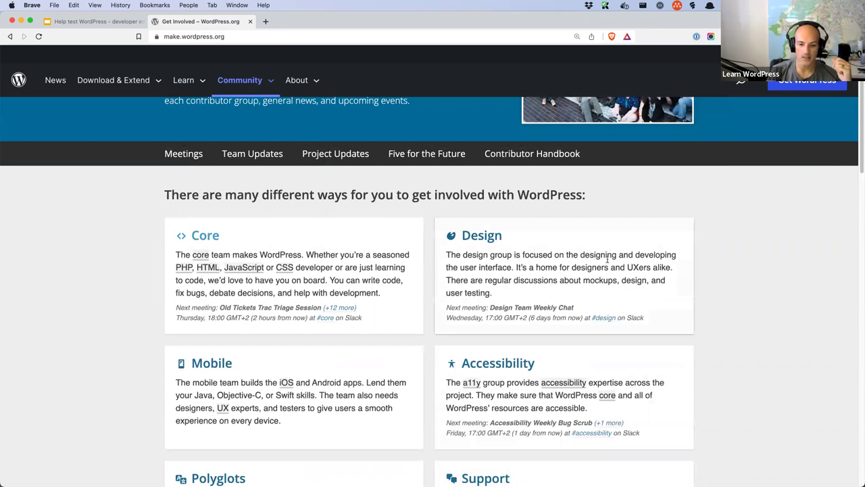
Go through the contributor teams again as far as Test, TV, Marketing, CLI, Hosting and Tide, and return to Core
scroll(607, 263, down, 3)
scroll(608, 267, down, 1)
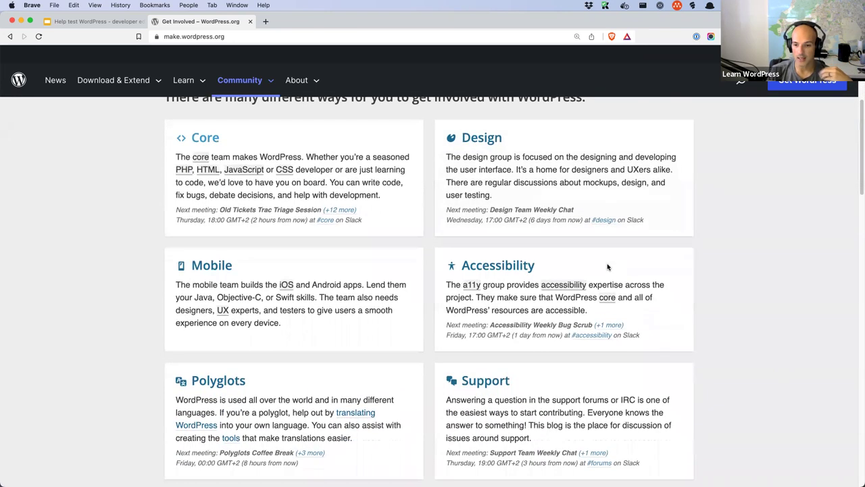
scroll(608, 267, down, 7)
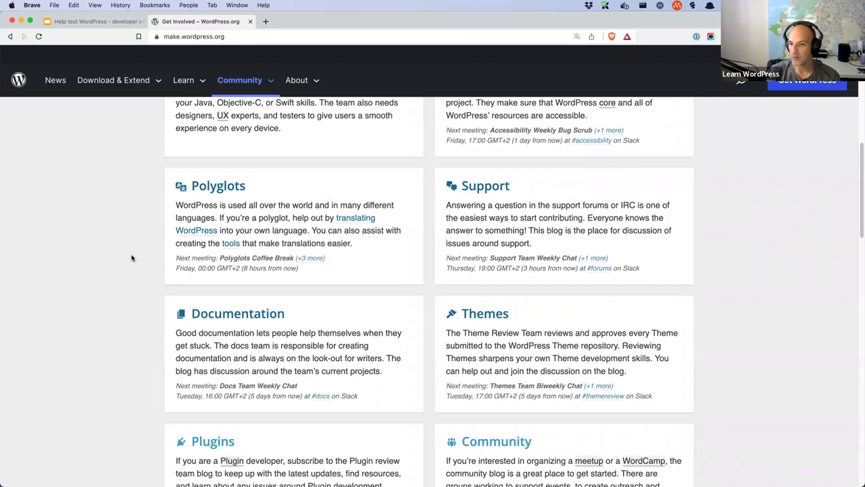
scroll(132, 258, down, 5)
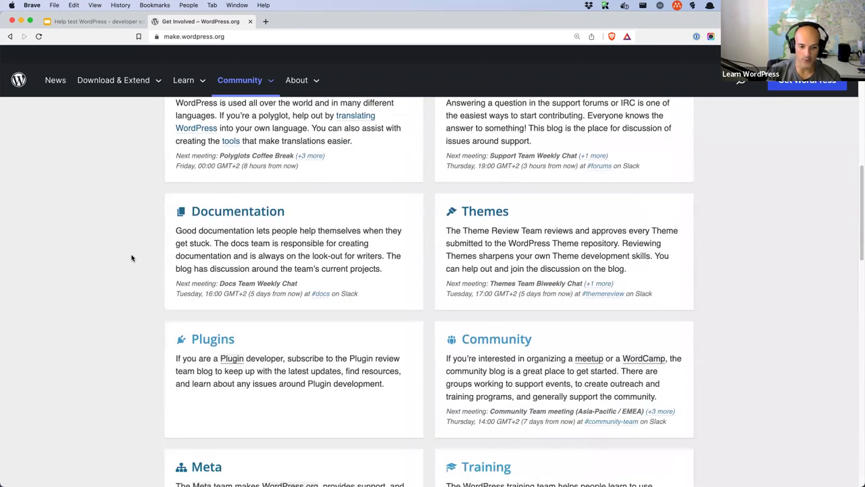
scroll(132, 257, down, 5)
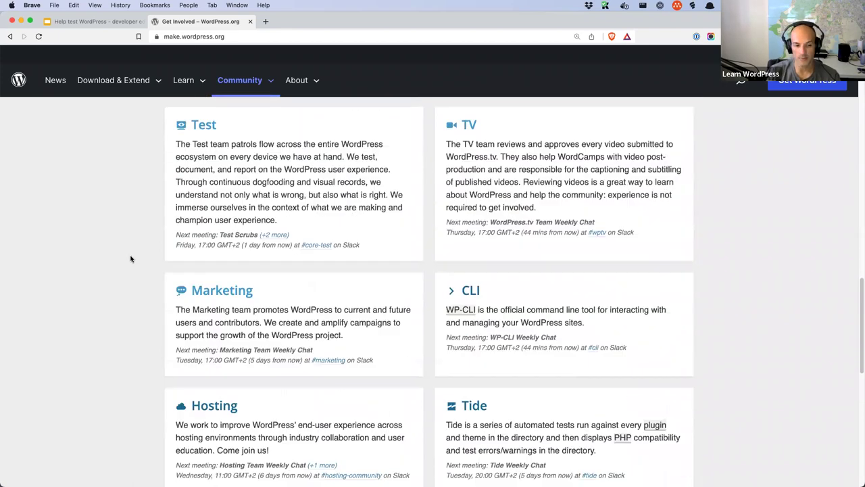
scroll(131, 258, up, 10)
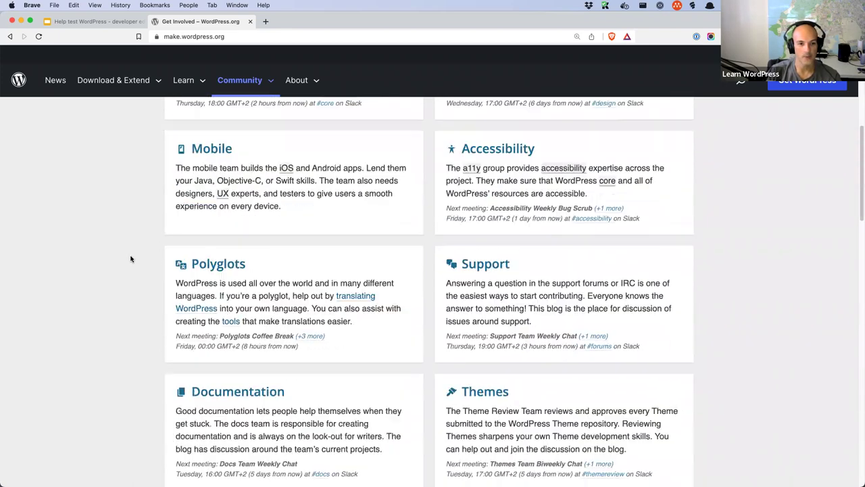
scroll(131, 257, up, 5)
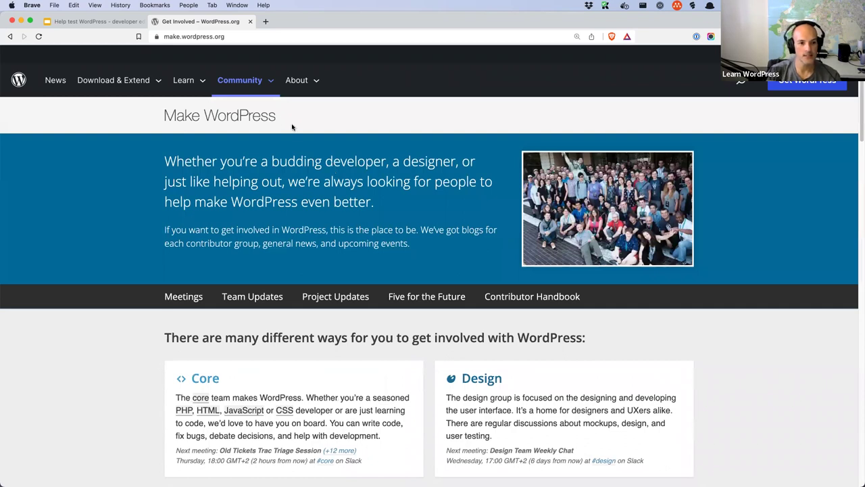
Open the Core team's blog and read the pinned Bug Scrub Schedule for 6.2 post through its alpha and beta scrubs
click(215, 379)
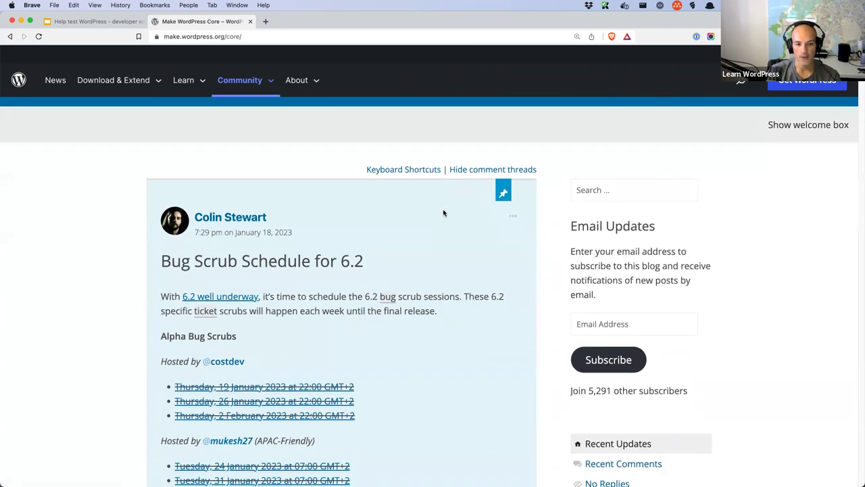
scroll(426, 234, down, 1)
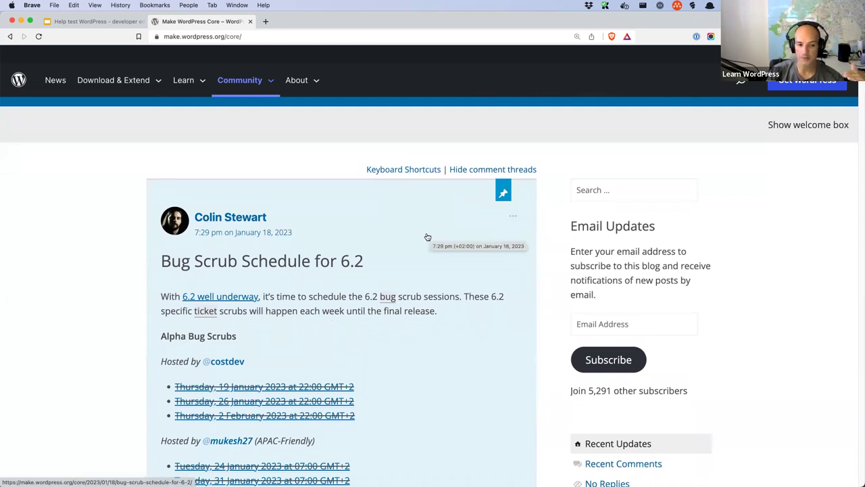
scroll(428, 237, down, 1)
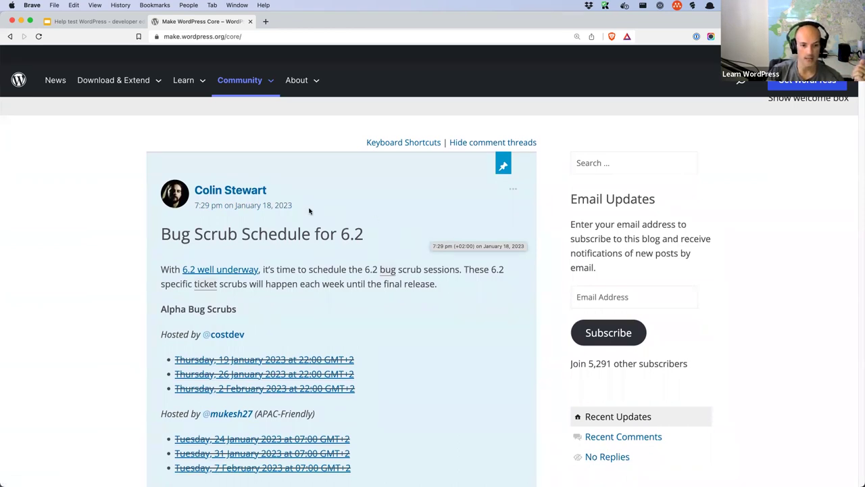
scroll(441, 303, down, 1)
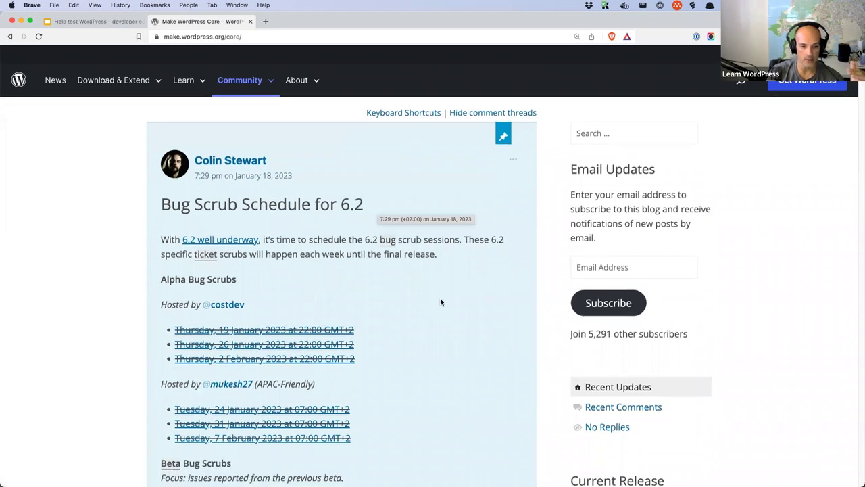
scroll(441, 303, down, 5)
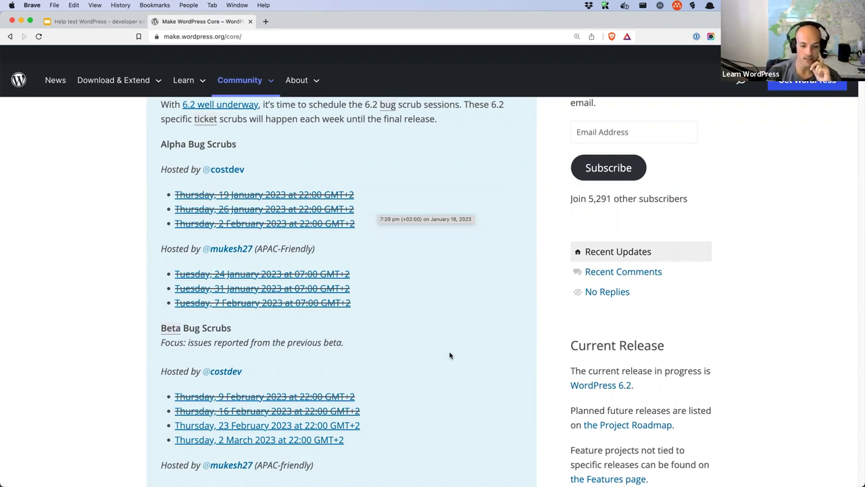
scroll(450, 355, up, 5)
Switch to the Help test WordPress presentation in Google Slides and show the Objectives slide, focusing on the Beta Tester plugin objective
mouse_move(169, 72)
click(98, 21)
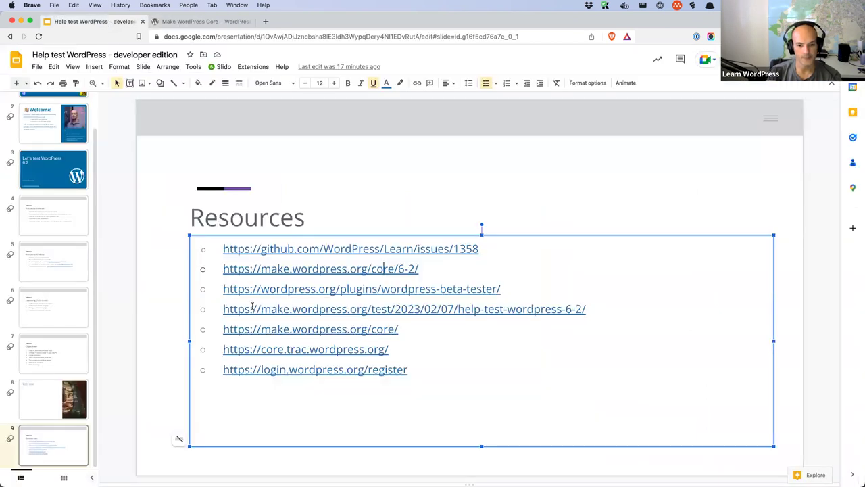
click(50, 356)
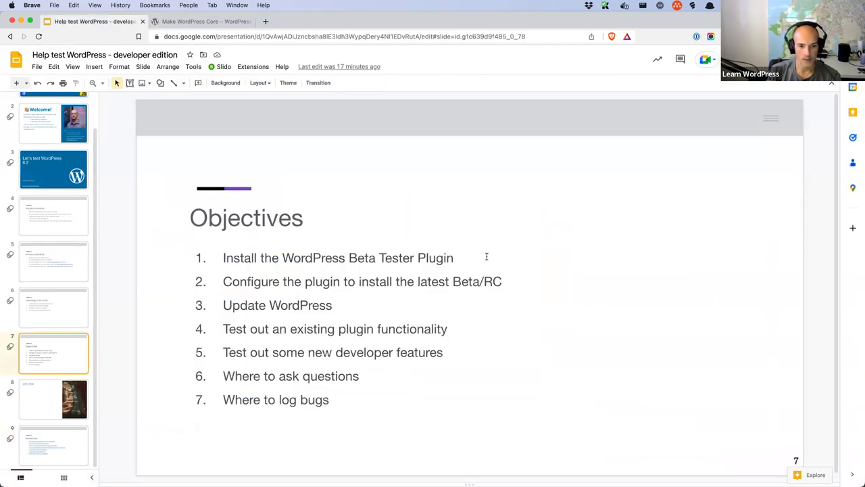
click(462, 257)
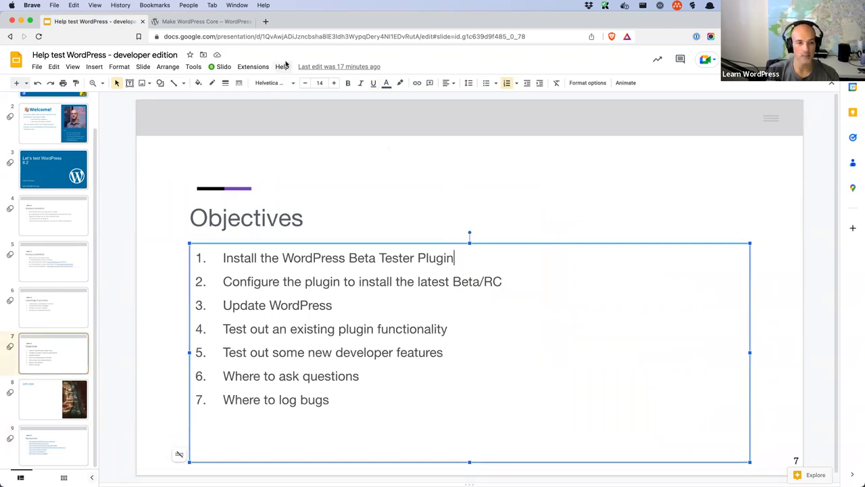
Open the LearnPress test site's WordPress dashboard at learnpress.test/wp-admin in a new browser tab
click(266, 22)
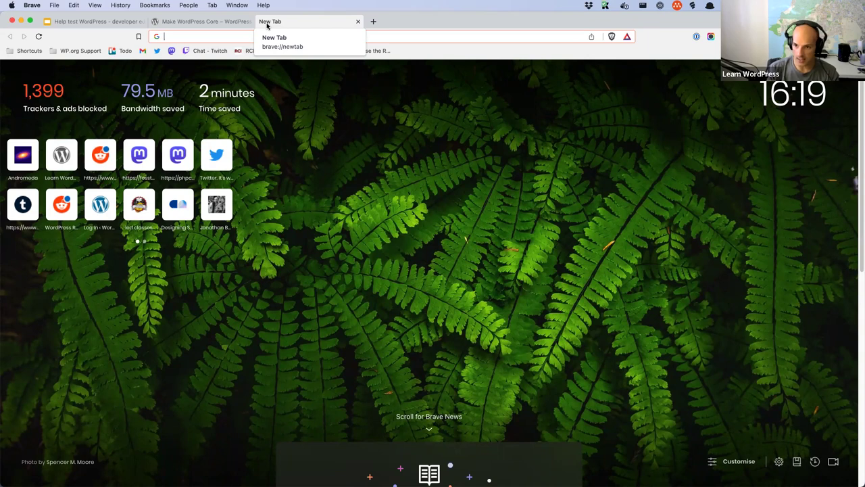
click(241, 36)
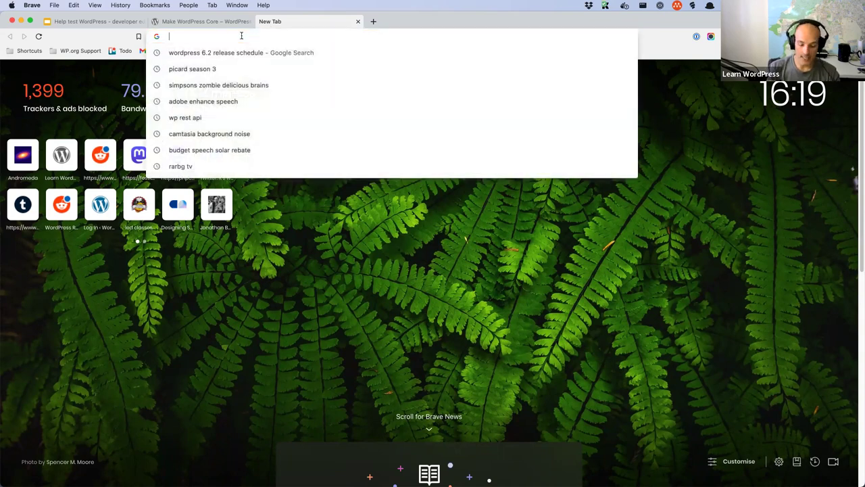
text(learn)
key(Down)
key(Down)
key(Return)
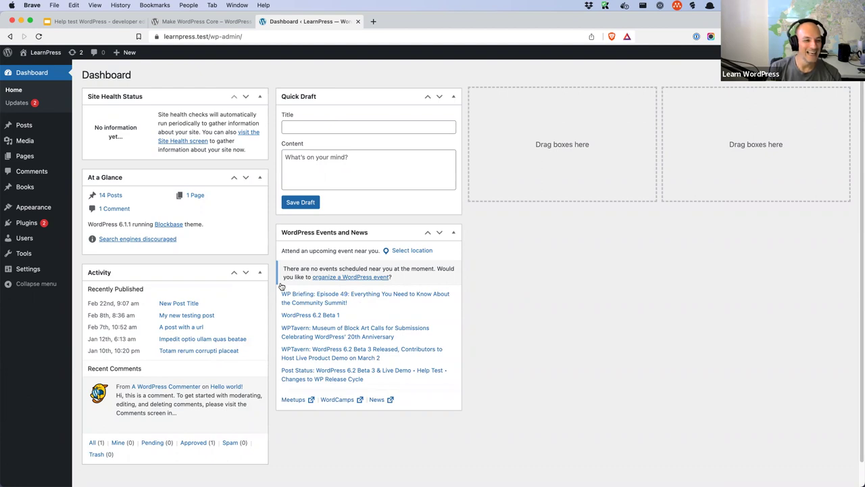
Search for "wordpress beta tester" among the plugins available to add to the LearnPress site
click(26, 225)
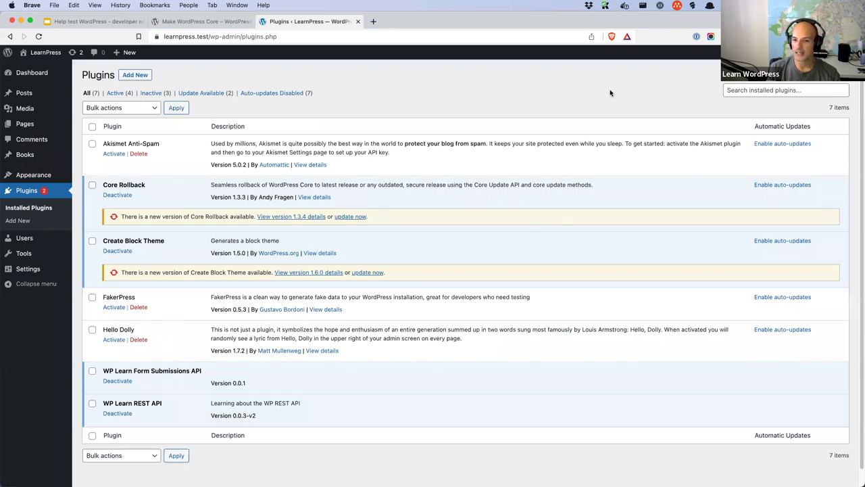
click(135, 76)
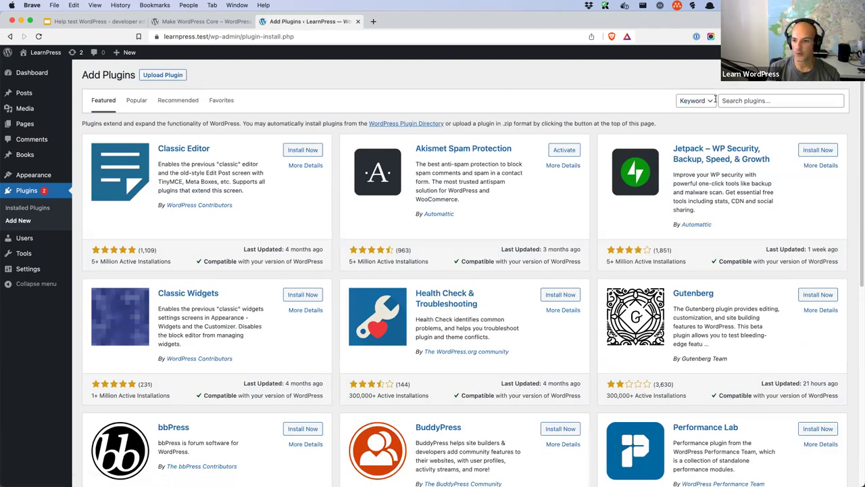
click(756, 100)
text(wordpres b)
key(BackSpace)
key(BackSpace)
text(s beta tester)
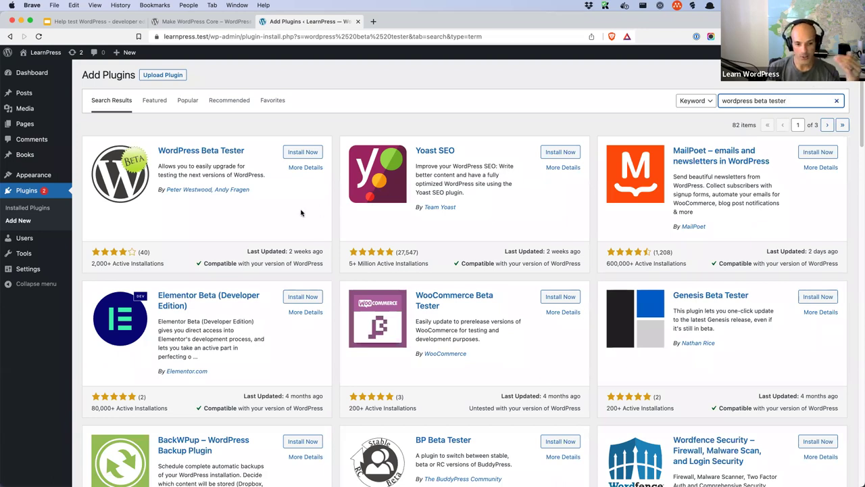
Install and activate the WordPress Beta Tester plugin
click(304, 153)
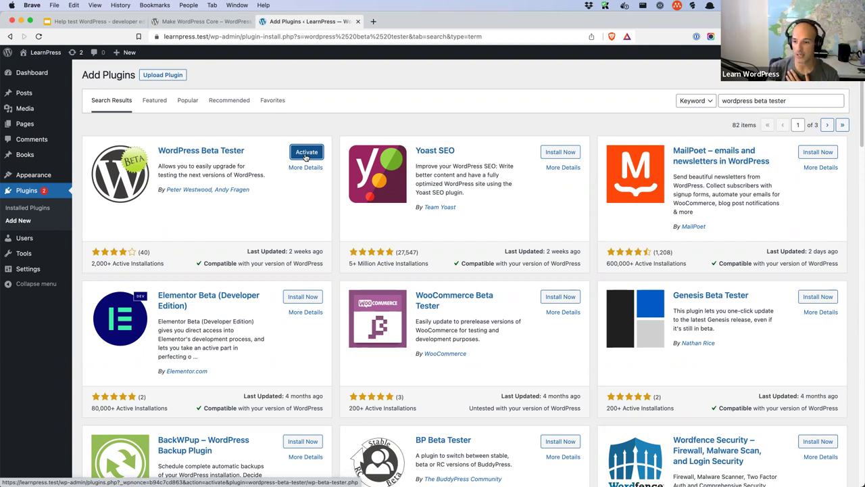
click(306, 153)
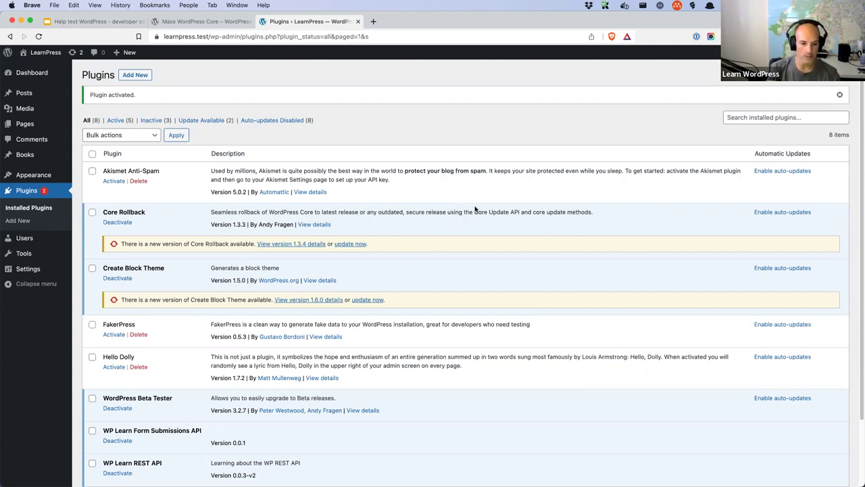
Check WordPress Beta Tester in the installed plugins list and open its Beta Testing settings page
scroll(475, 209, down, 1)
scroll(476, 208, down, 1)
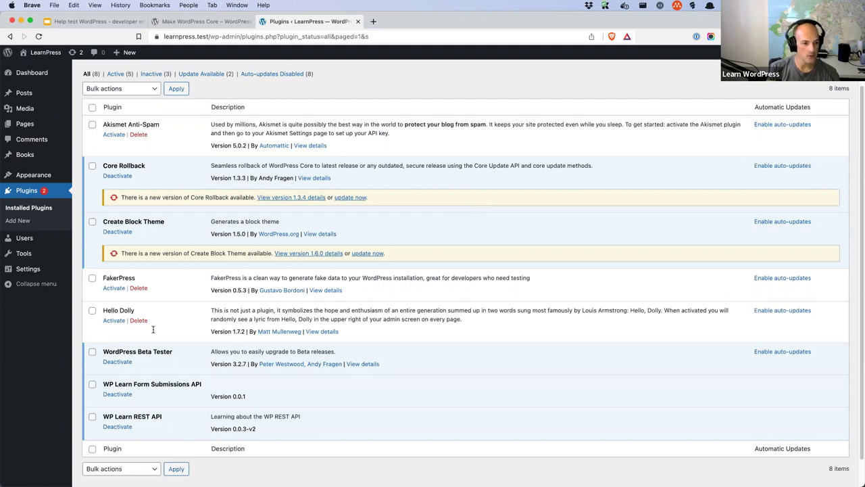
mouse_move(27, 257)
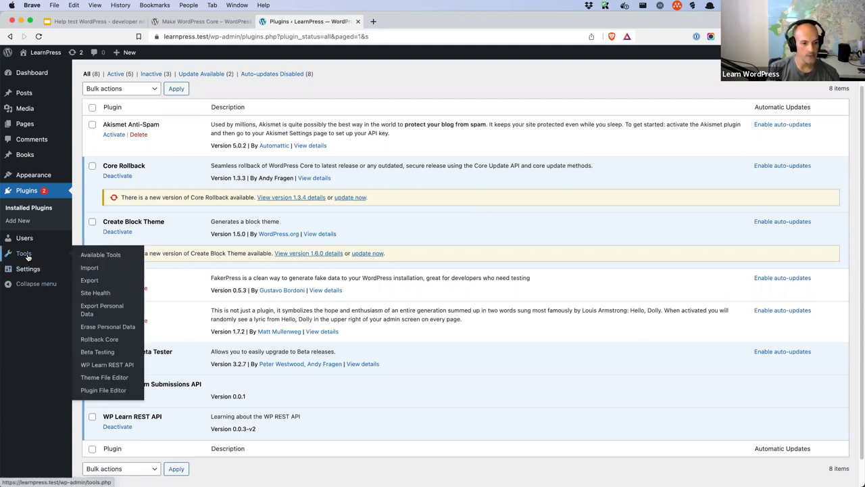
click(98, 355)
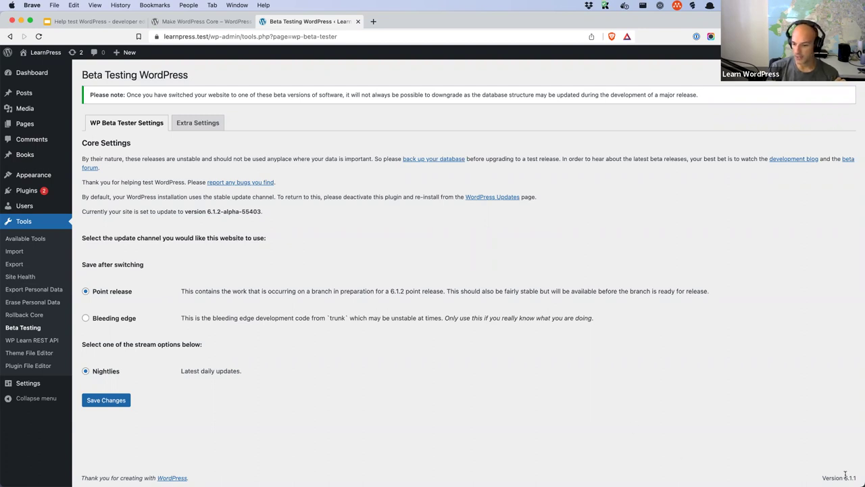
Set the Beta Testing update channel to Bleeding edge with the Beta/RC Only stream, and save the changes
drag(858, 478, 821, 478)
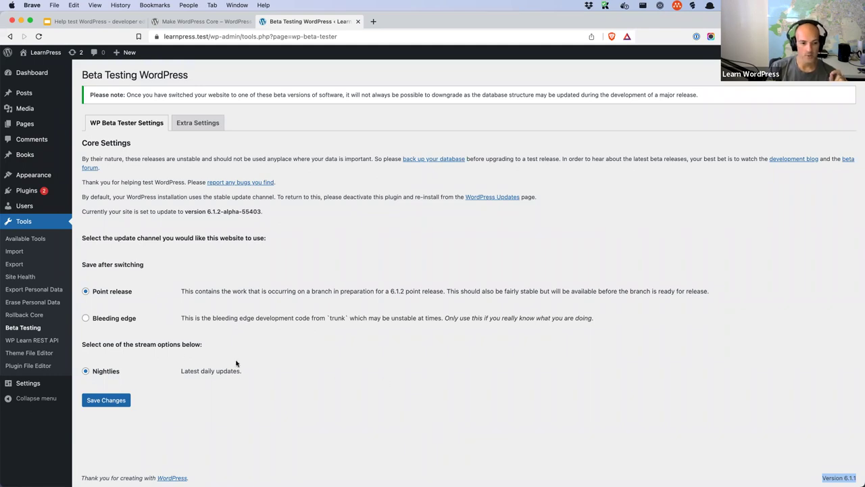
click(85, 318)
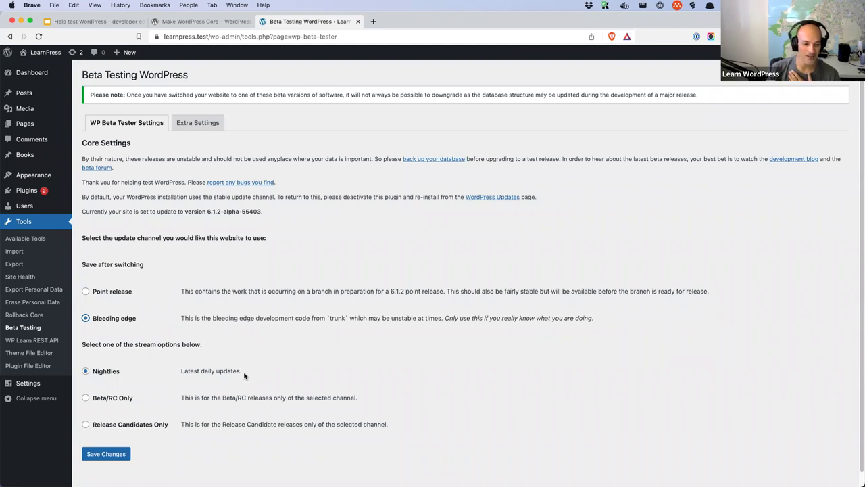
click(86, 398)
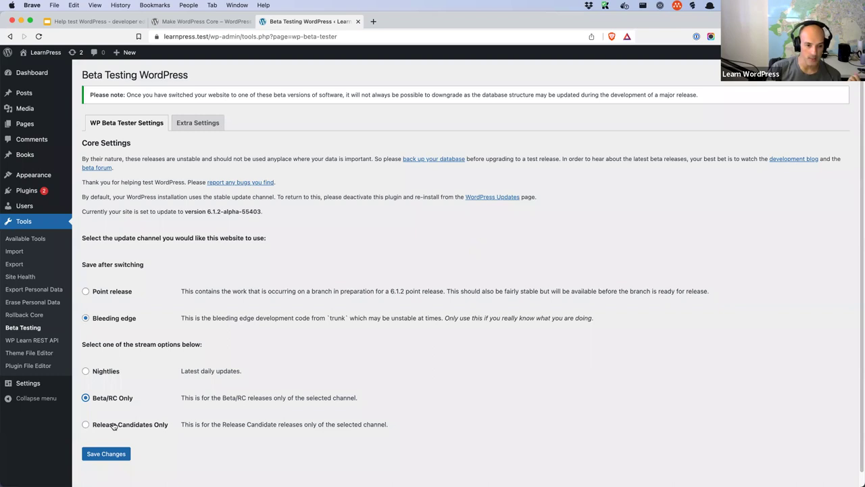
click(108, 453)
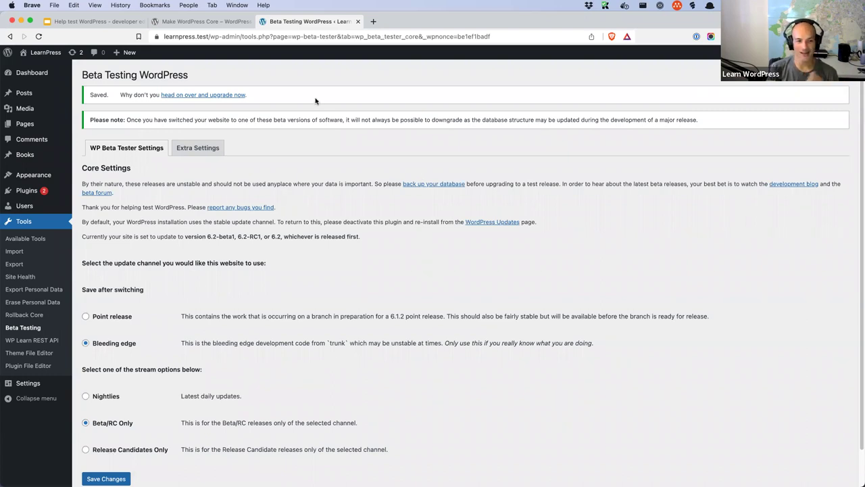
Go to the WordPress Updates page from the saved notice and check the site's current WordPress version
click(230, 96)
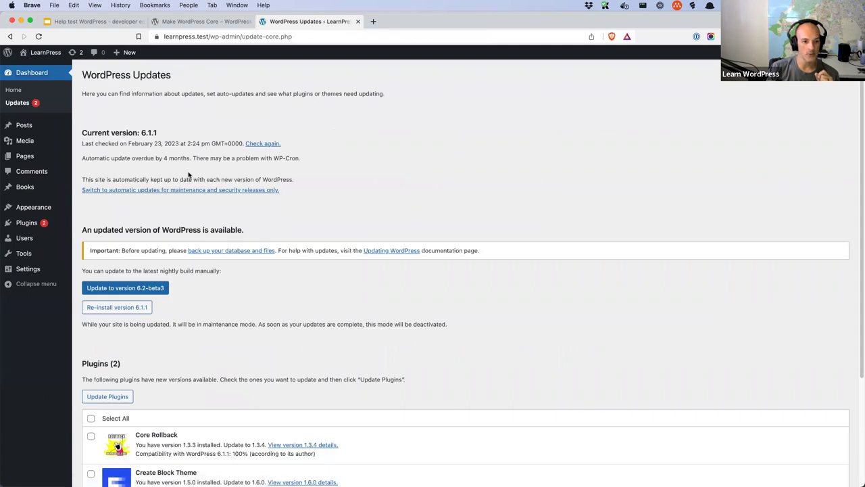
drag(163, 133, 83, 133)
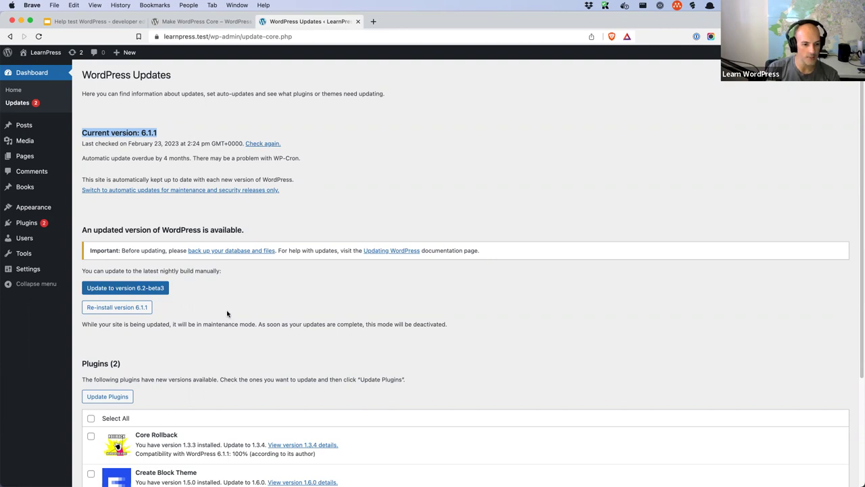
click(150, 289)
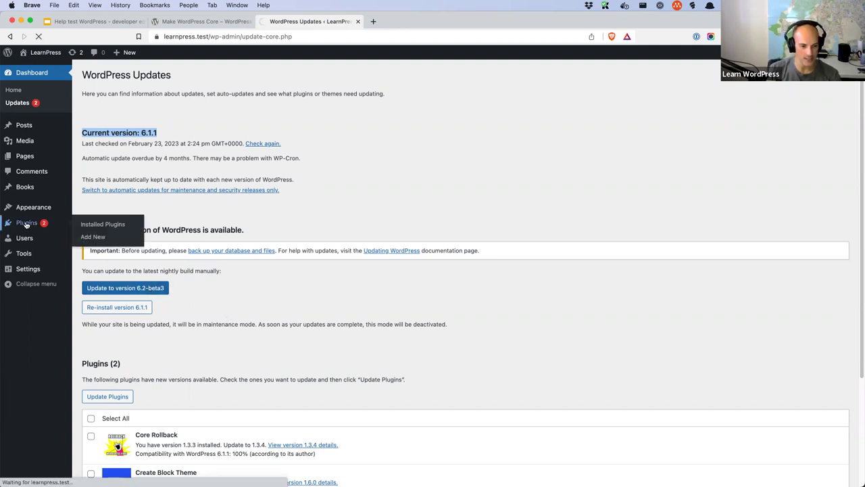
Look at the site's installed plugins list and return to the WordPress Updates page
click(27, 223)
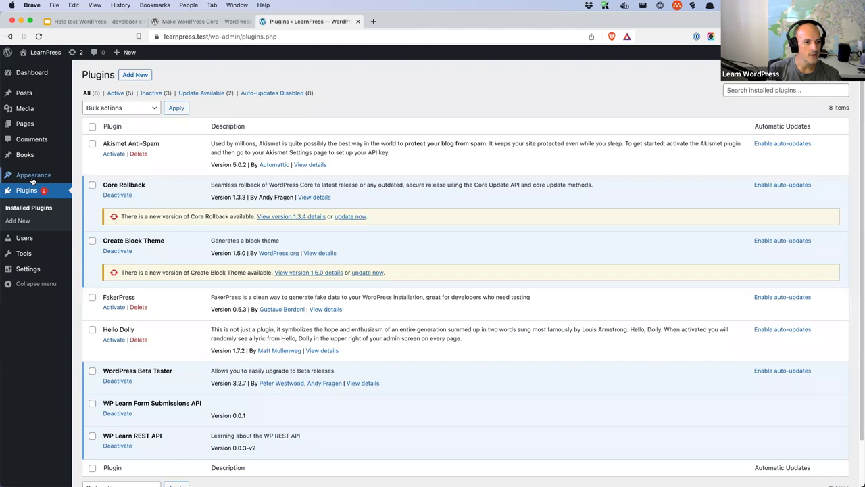
mouse_move(33, 180)
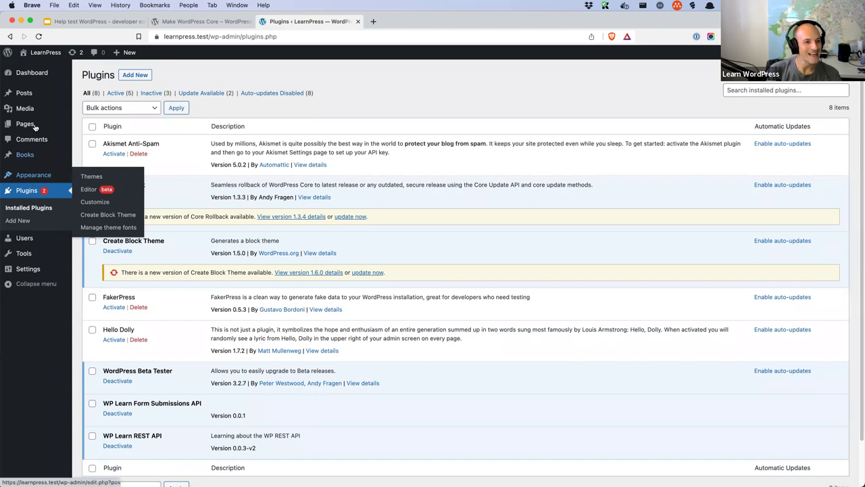
click(10, 35)
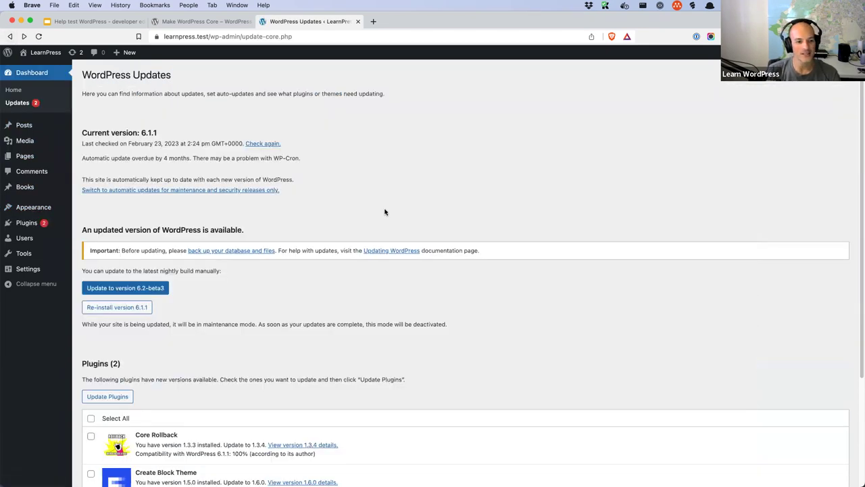
Update WordPress to version 6.2-beta3, with the browser's developer console docked narrowly beside the page
click(127, 292)
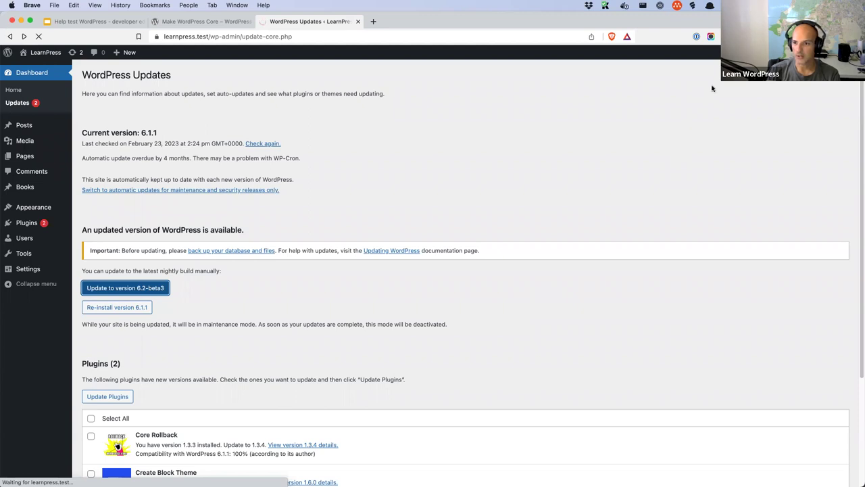
click(632, 117)
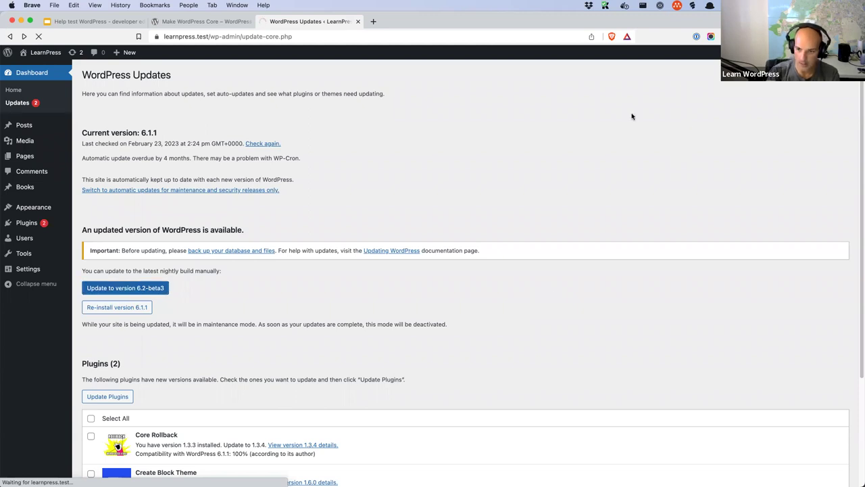
key(super+alt+j)
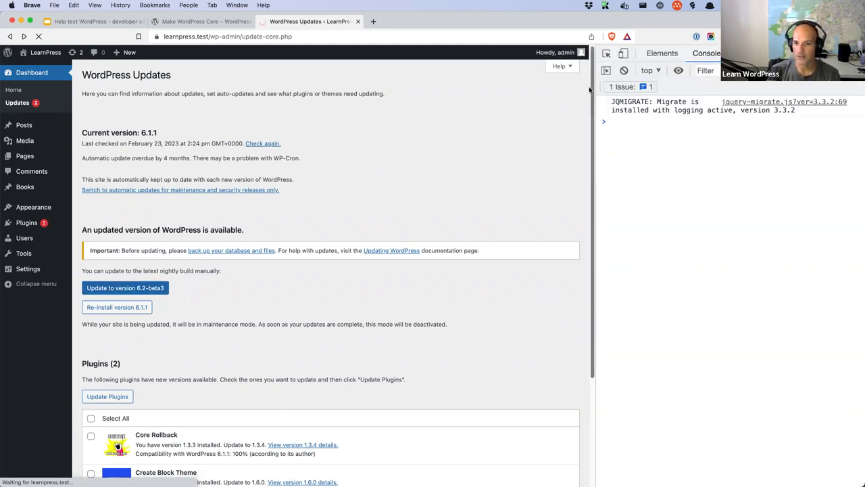
drag(593, 91, 466, 91)
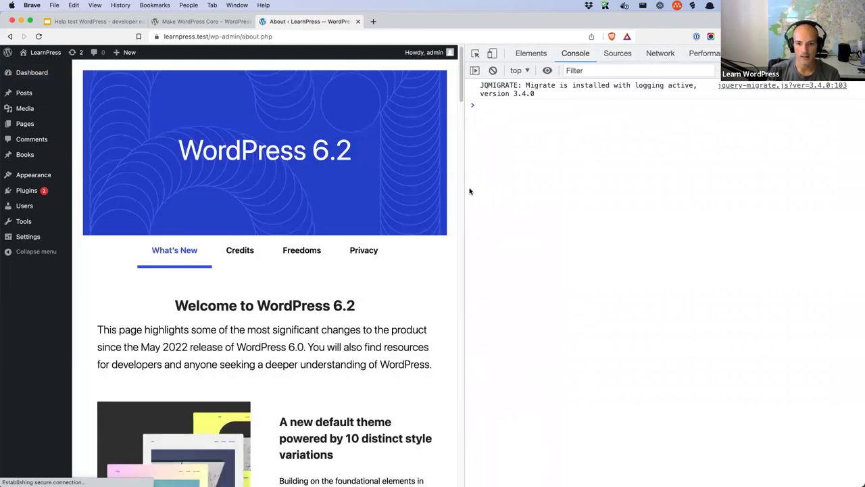
drag(466, 189, 669, 194)
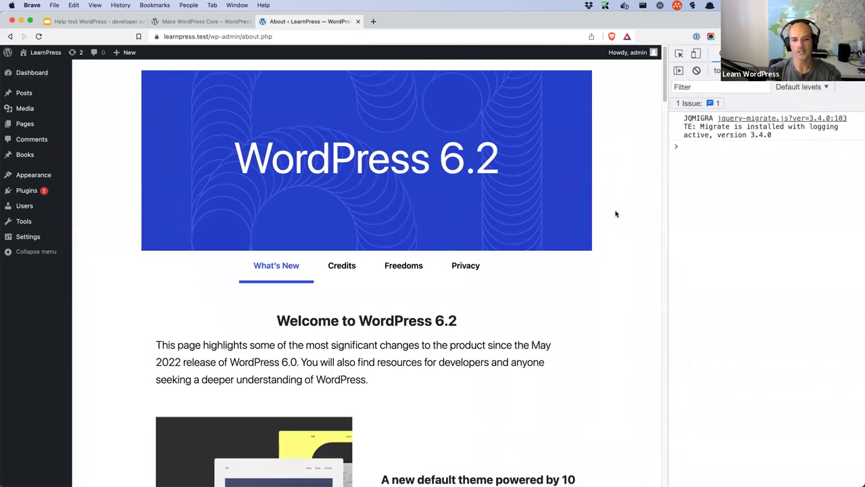
Read through the What's New sections of the WordPress 6.2 about page and return to its beginning
scroll(615, 196, down, 1)
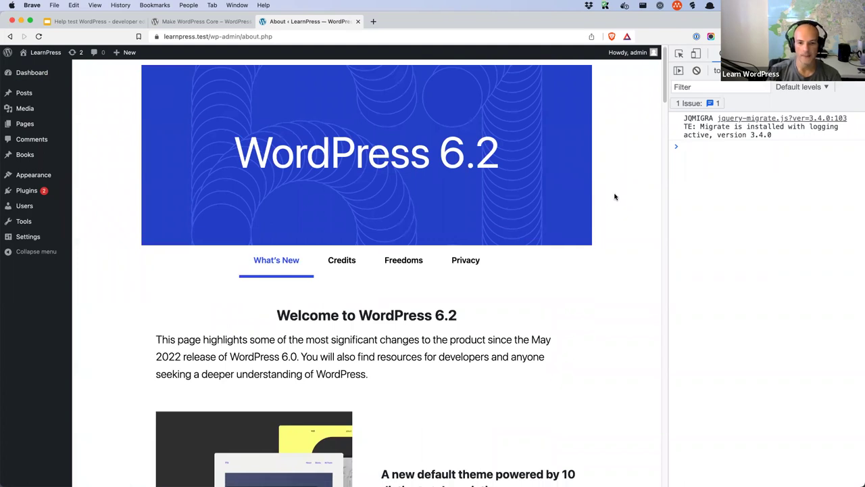
scroll(615, 196, up, 1)
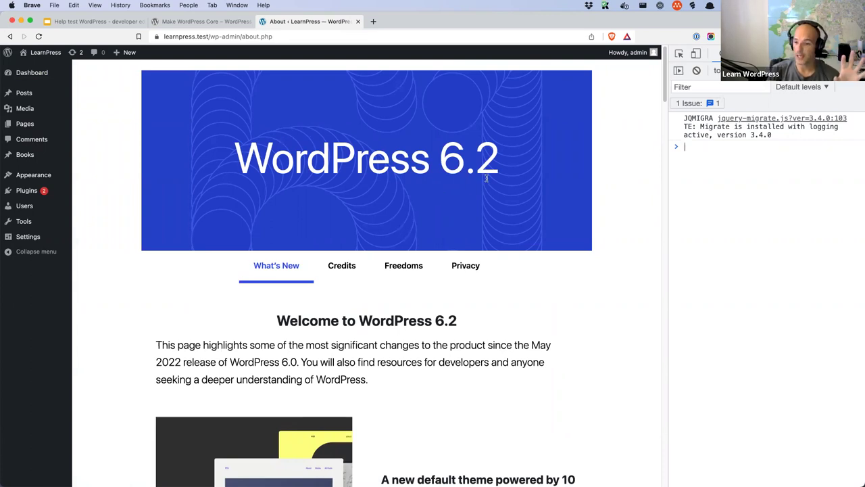
scroll(478, 209, down, 4)
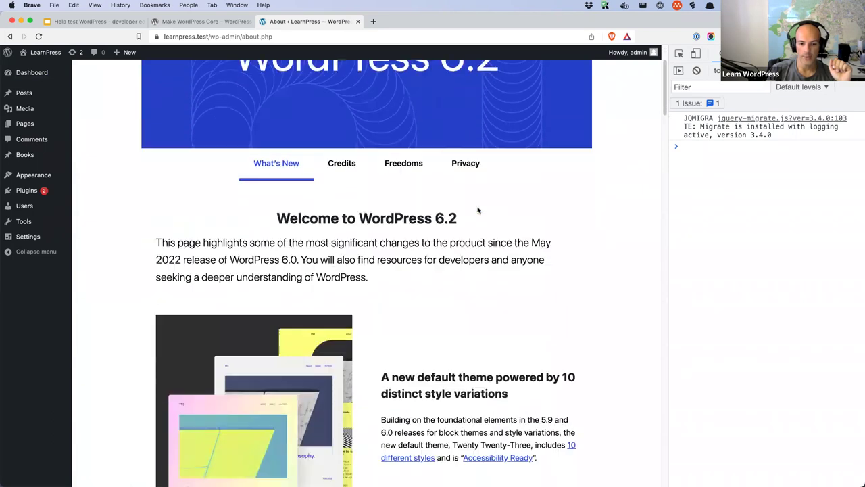
scroll(477, 210, down, 2)
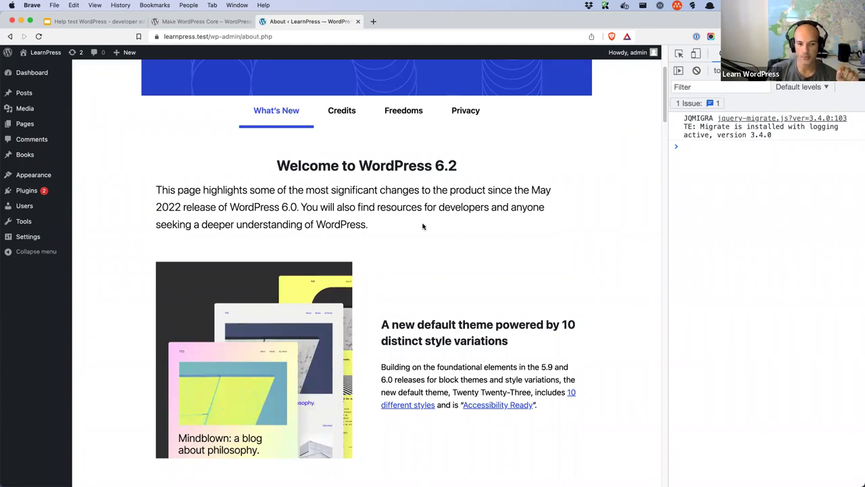
scroll(422, 226, down, 3)
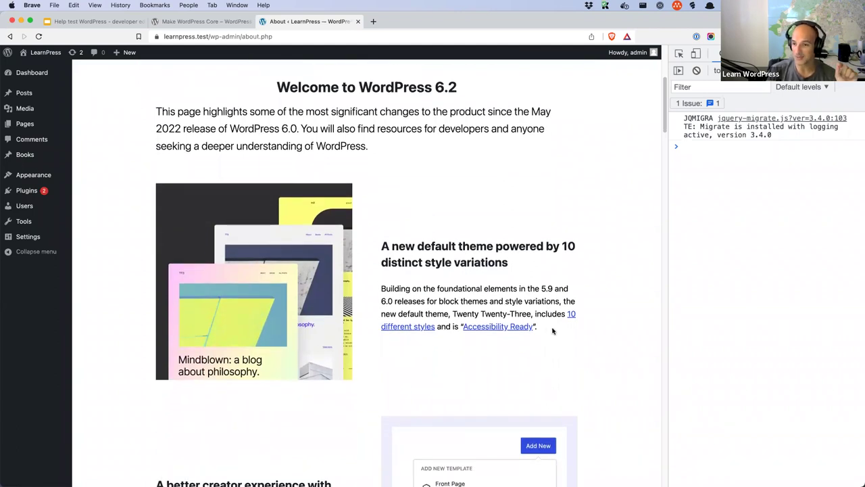
scroll(553, 330, down, 8)
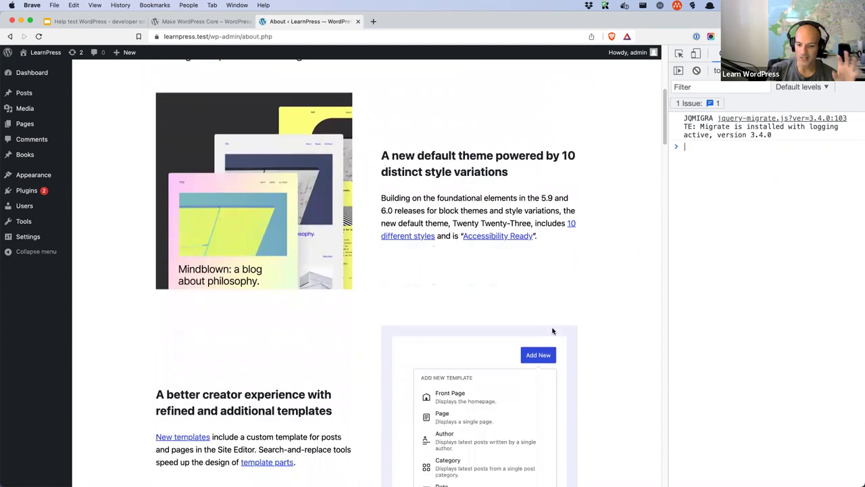
scroll(553, 331, down, 8)
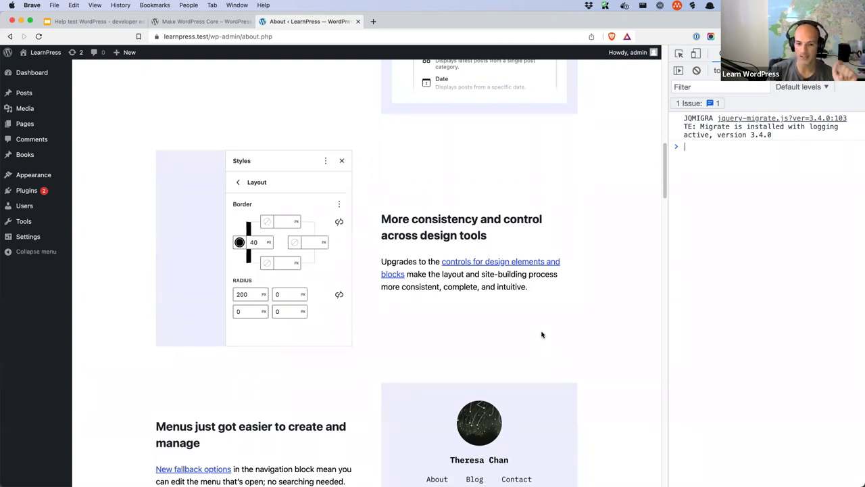
scroll(542, 334, down, 10)
scroll(541, 334, down, 6)
scroll(542, 334, down, 3)
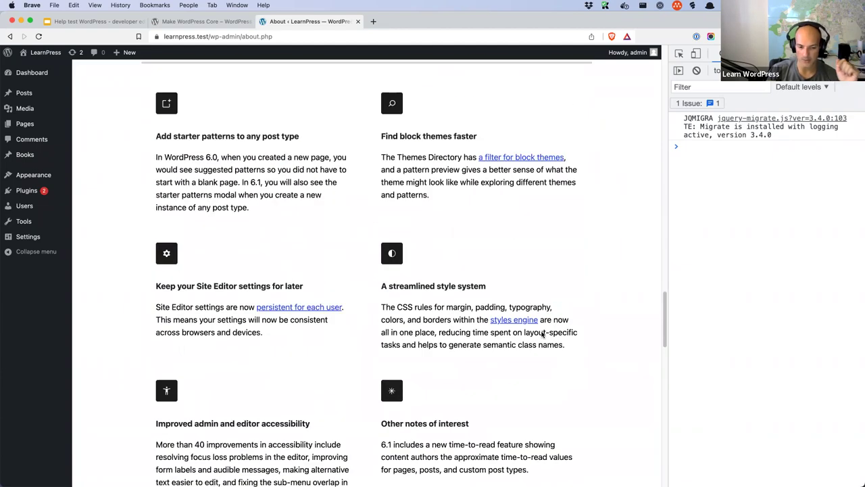
scroll(541, 334, up, 15)
scroll(541, 334, up, 6)
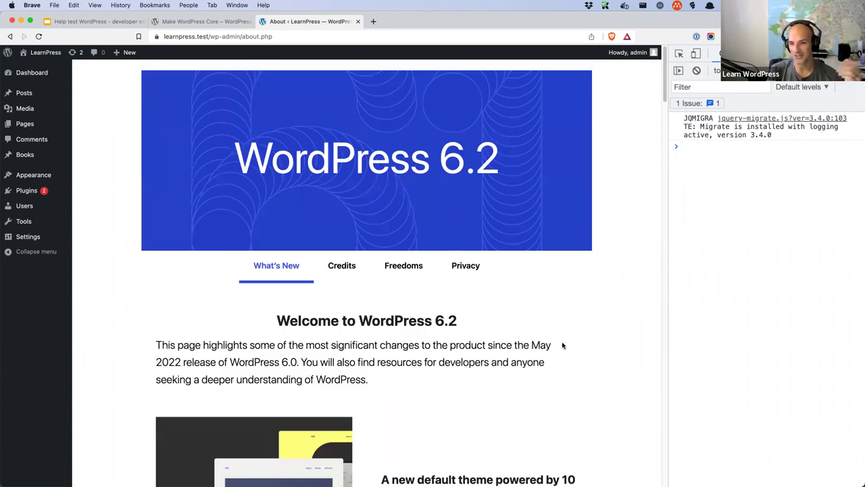
View the Credits page listing the WordPress 6.2 contributors
click(342, 265)
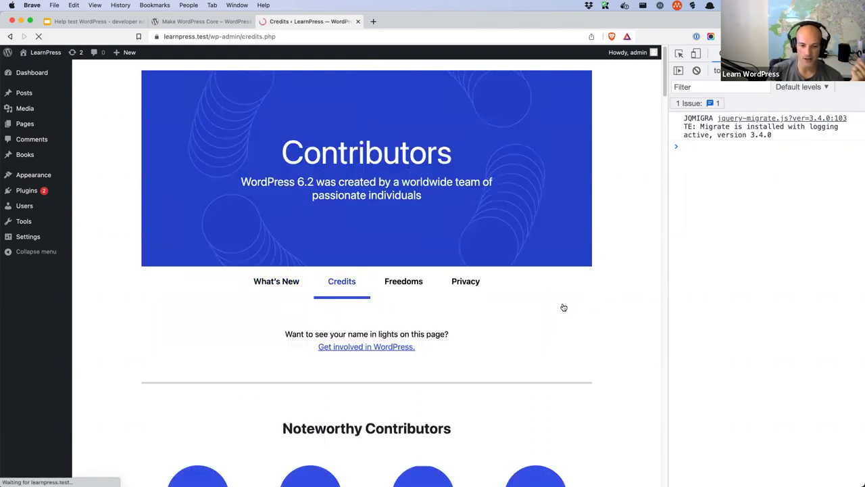
scroll(564, 307, down, 1)
scroll(564, 308, down, 5)
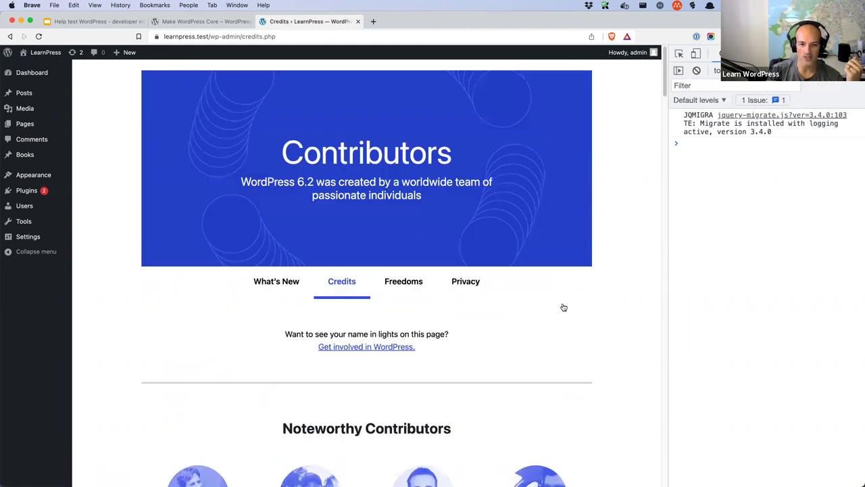
scroll(564, 307, down, 5)
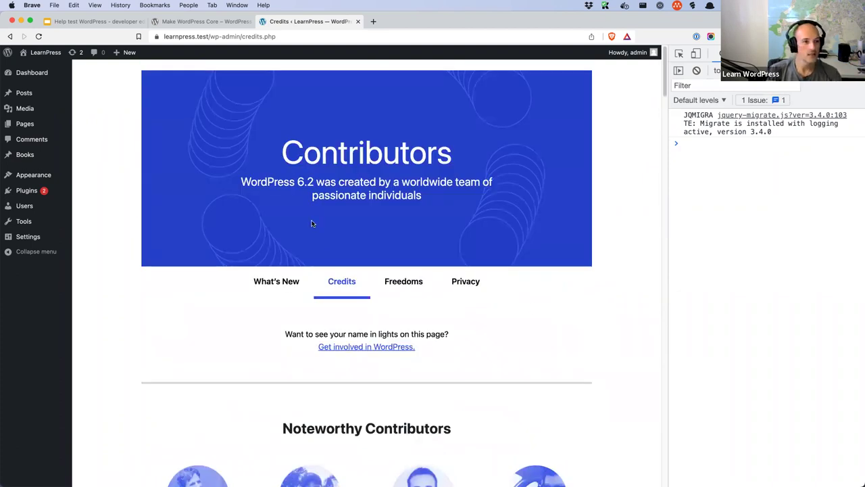
Review the site's list of posts and close the browser's developer console
click(27, 97)
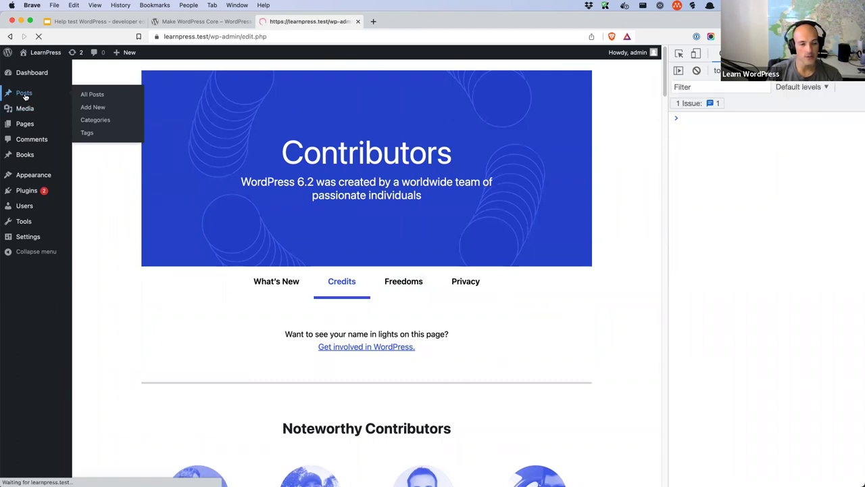
scroll(525, 274, down, 1)
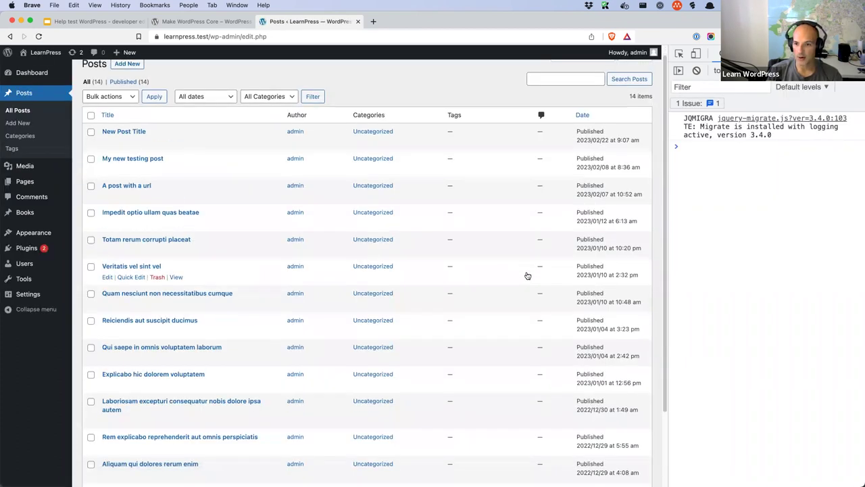
key(super+alt+i)
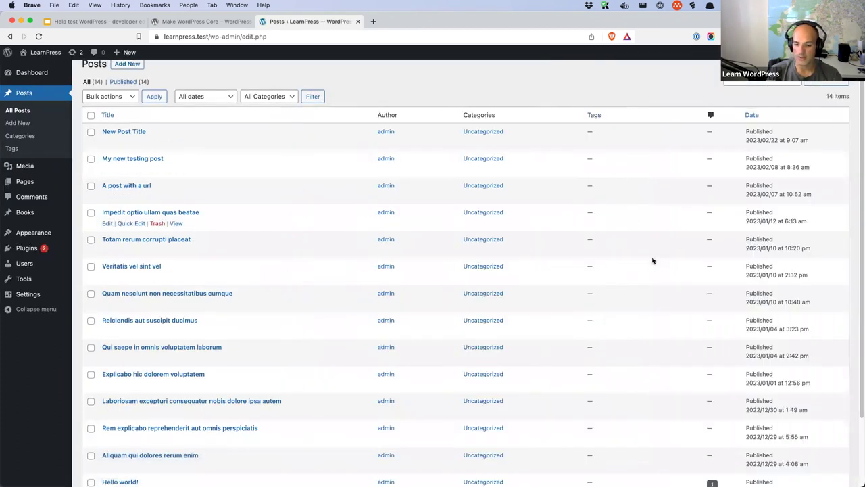
scroll(653, 257, down, 3)
Check the development version notice in the dashboard footer, and switch back to the Objectives slide in Google Slides
click(32, 72)
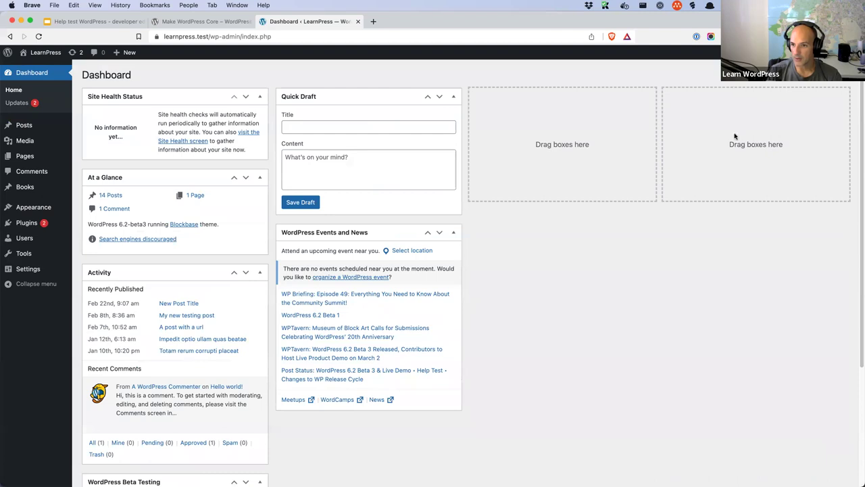
scroll(821, 288, down, 2)
scroll(821, 288, down, 5)
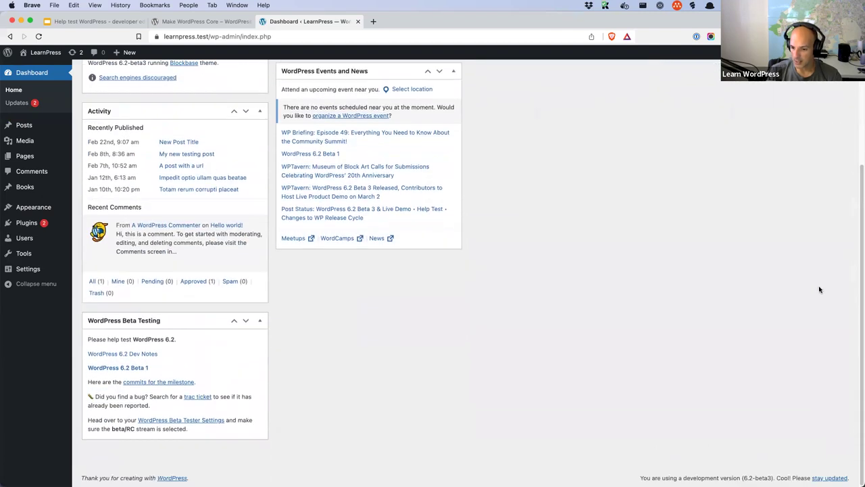
drag(641, 478, 774, 478)
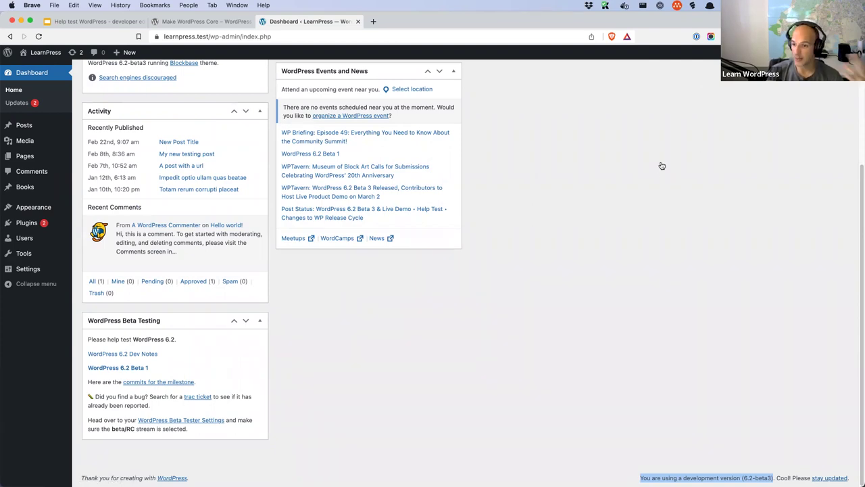
scroll(657, 202, up, 5)
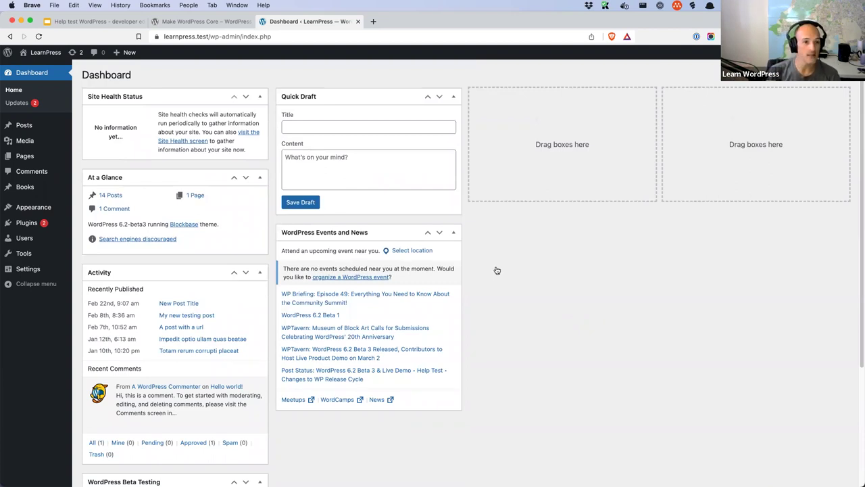
click(91, 21)
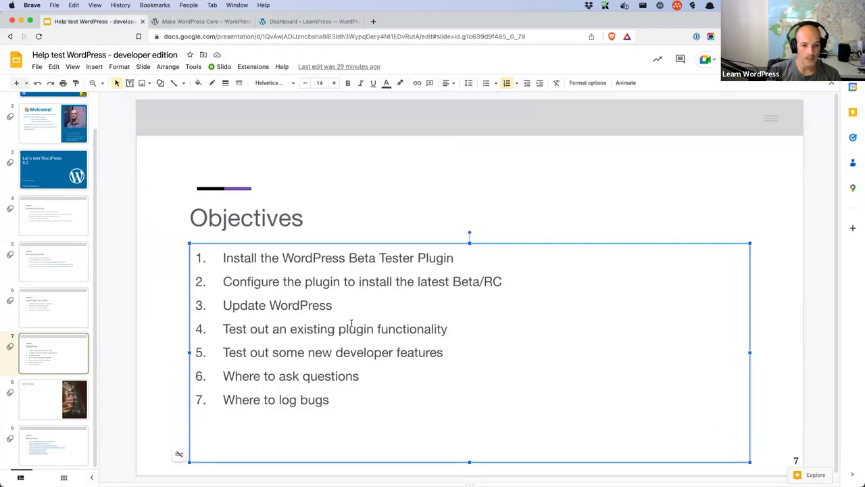
Go over the objectives from configuring the plugin to testing existing plugin functionality, and switch to the LearnPress dashboard
click(505, 282)
click(346, 301)
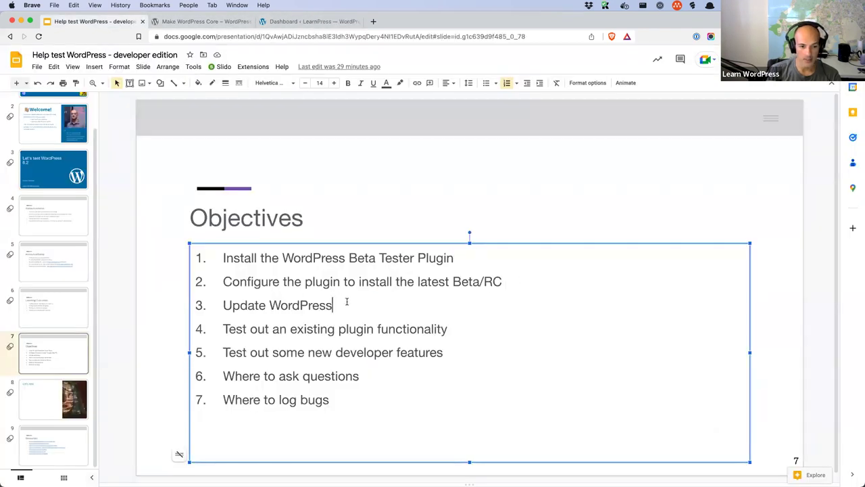
click(458, 328)
click(205, 22)
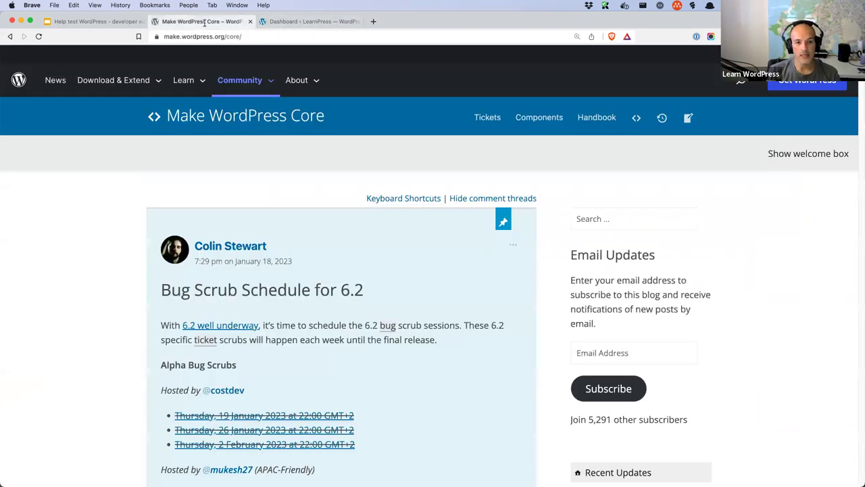
click(304, 21)
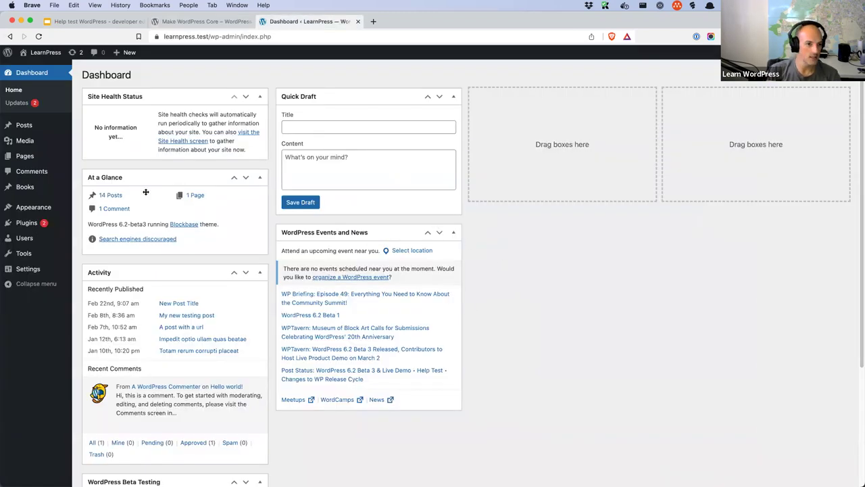
Open the site's front end in a new tab and check the New Post Title post and the Uncategorized category archive
mouse_move(24, 128)
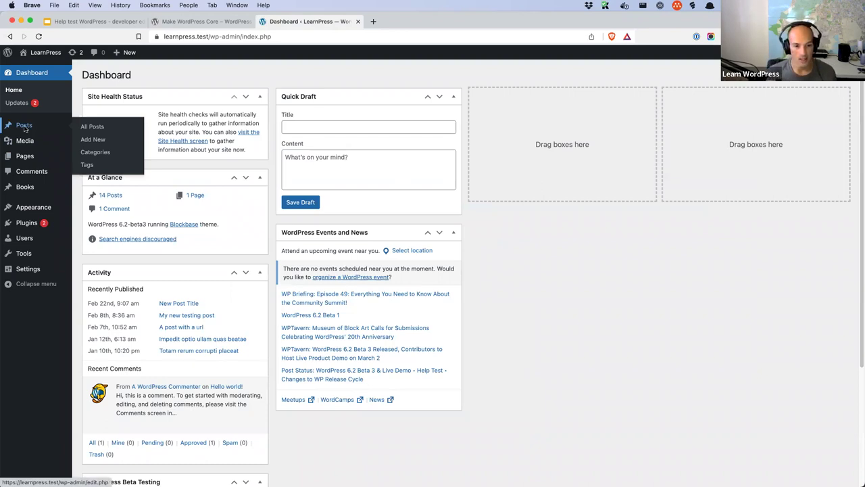
right_click(38, 67)
click(61, 66)
click(459, 22)
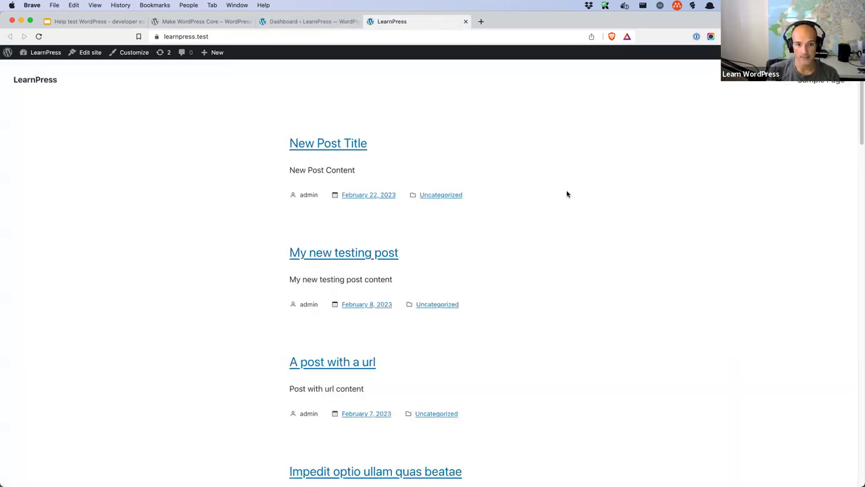
click(337, 148)
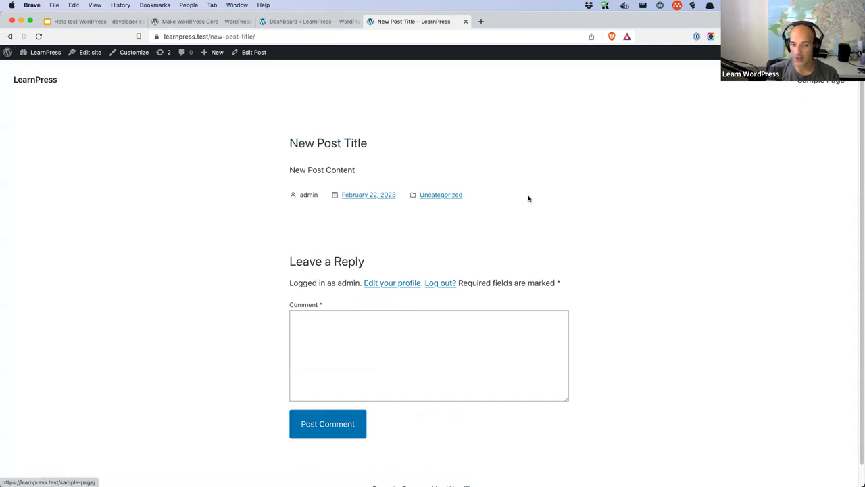
click(455, 197)
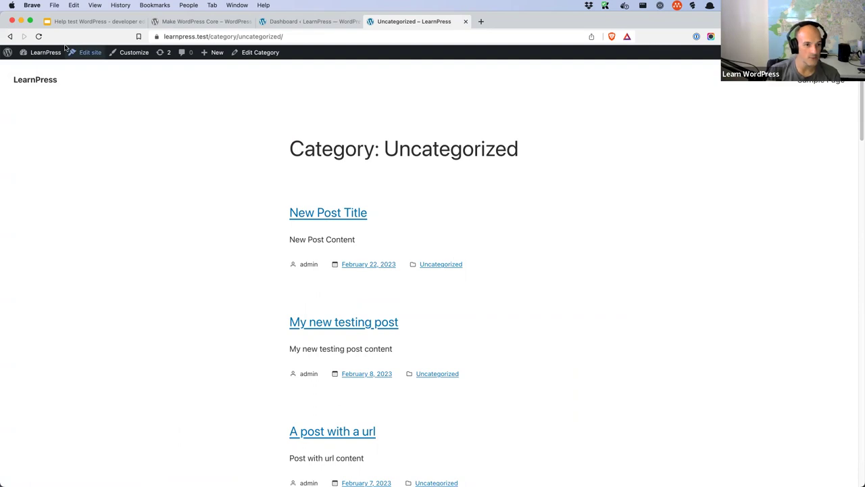
Activate the Twenty Twenty-Three theme on the Themes screen, and reactivate Blockbase
mouse_move(48, 52)
click(38, 68)
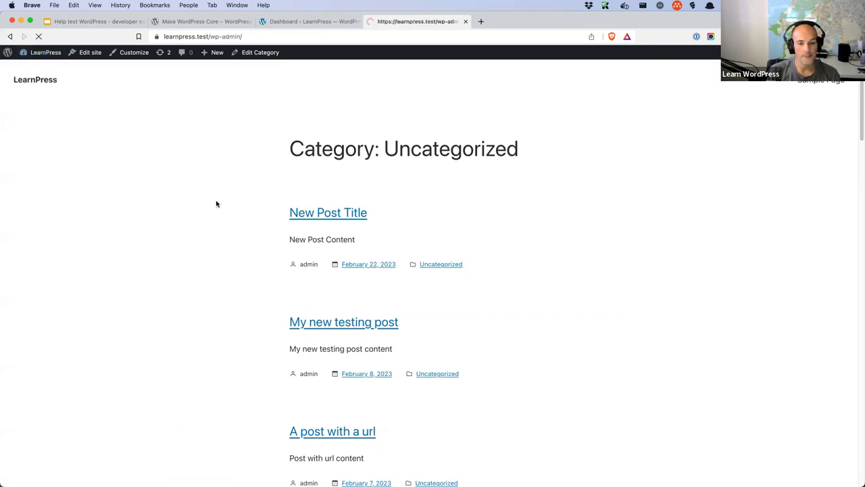
click(34, 207)
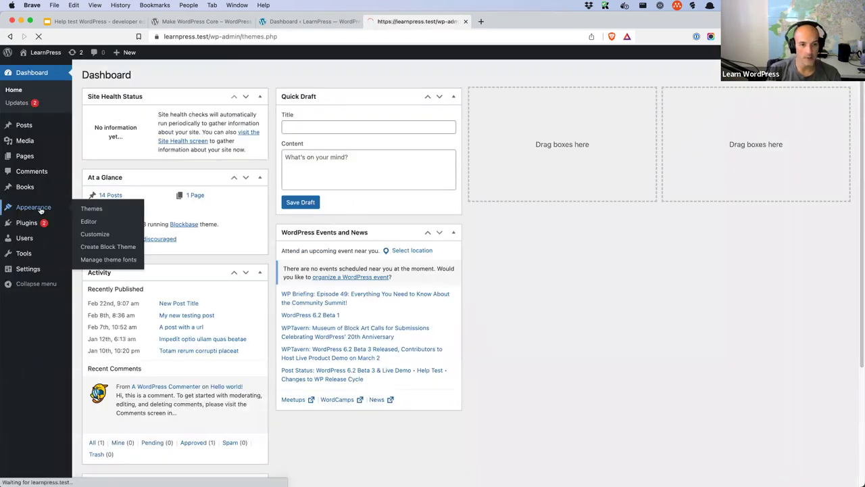
mouse_move(546, 168)
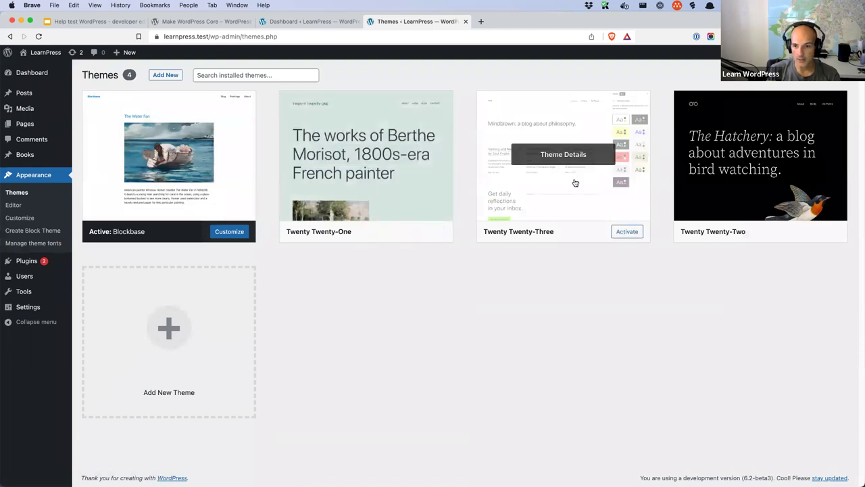
click(619, 232)
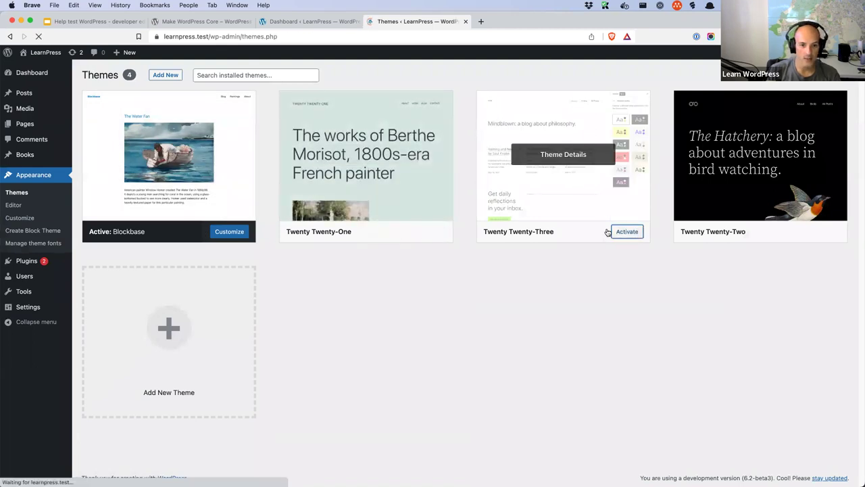
mouse_move(421, 193)
click(426, 259)
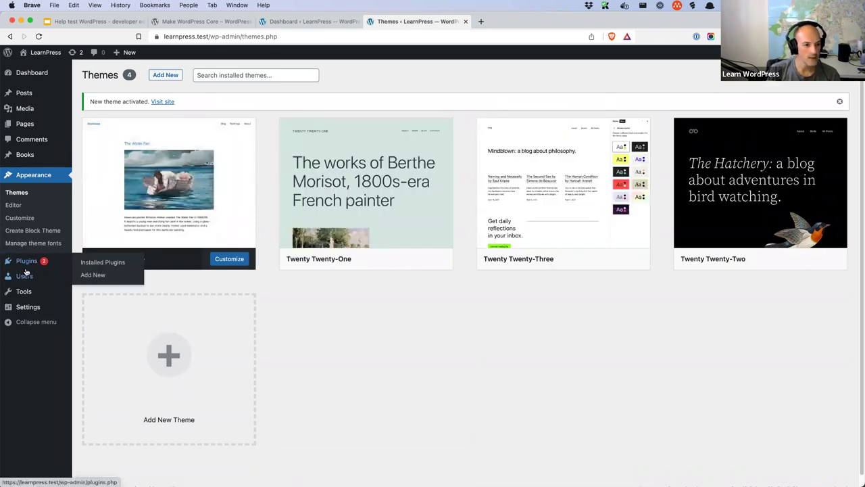
Start a new post in the block editor and toggle its settings sidebar off and on
mouse_move(28, 158)
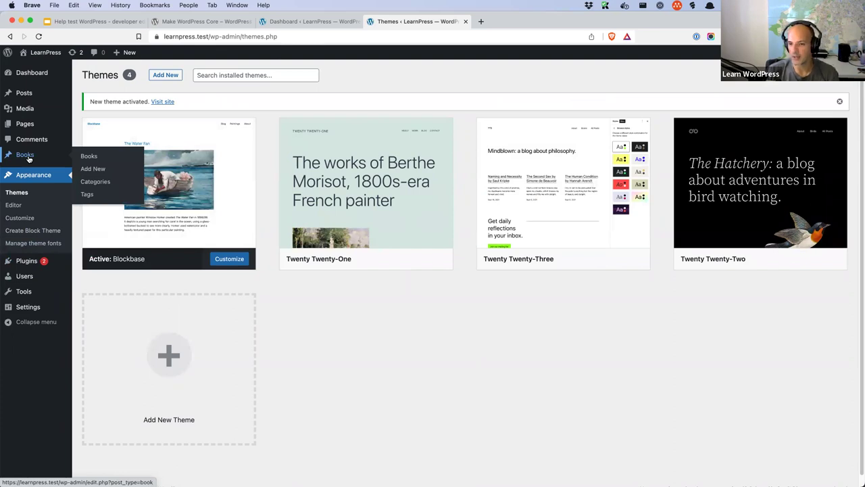
click(24, 93)
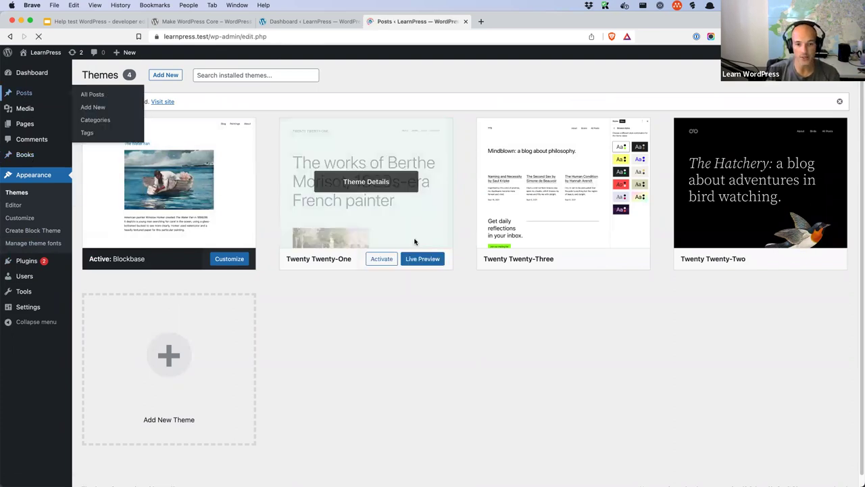
click(129, 79)
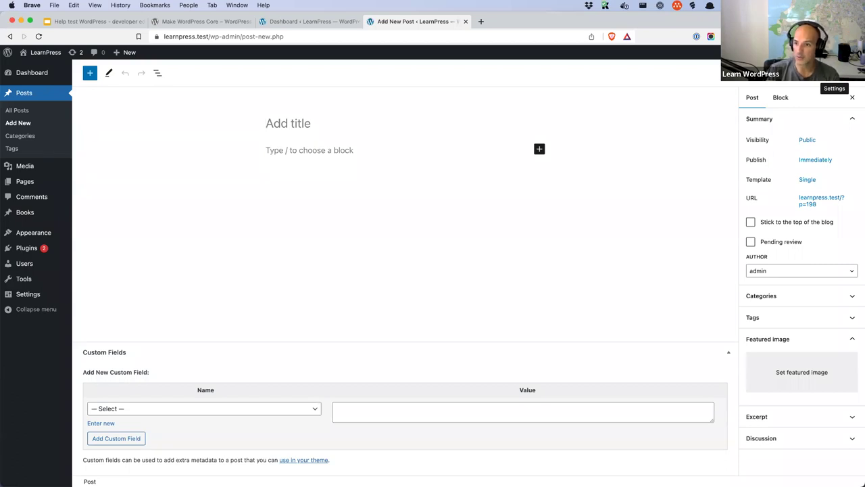
click(834, 73)
click(834, 72)
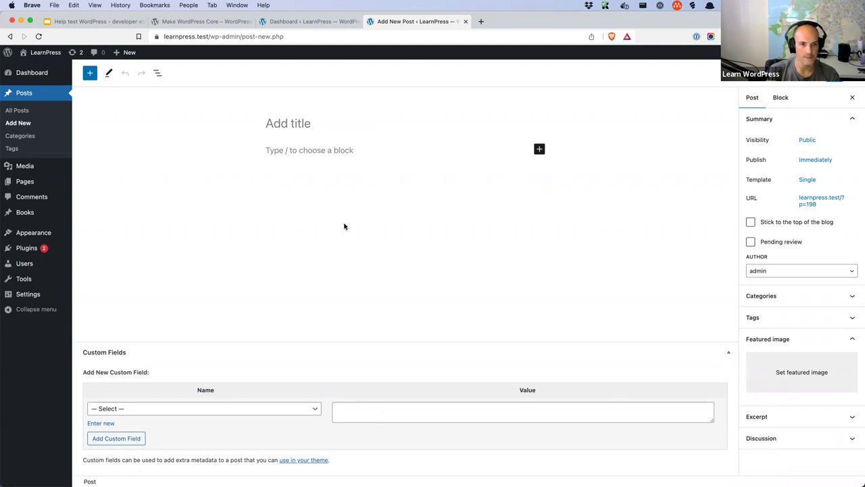
Return to the slides and point out "Configuring WordPress debugging" on the Learning Outcomes slide
click(311, 21)
click(203, 21)
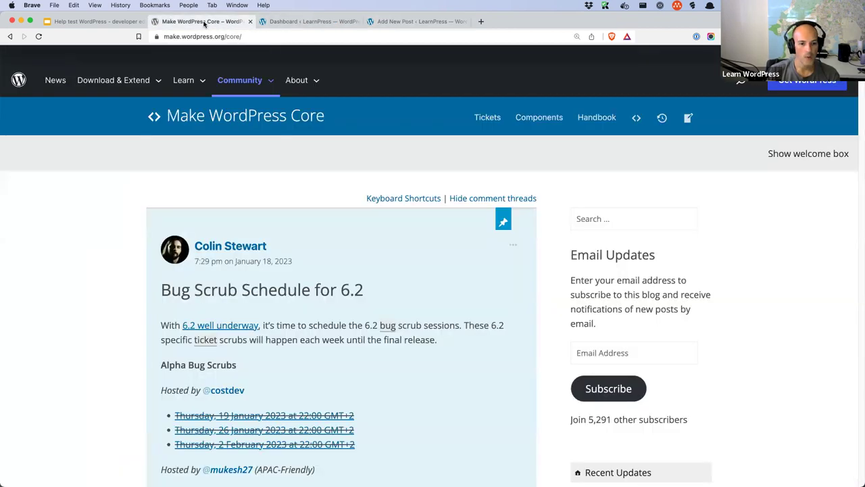
click(109, 21)
click(518, 282)
click(50, 315)
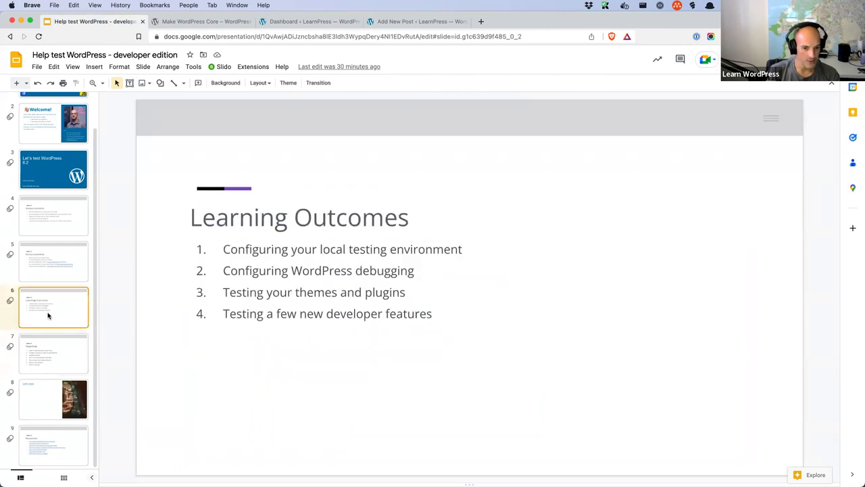
drag(417, 271, 226, 272)
key(Right)
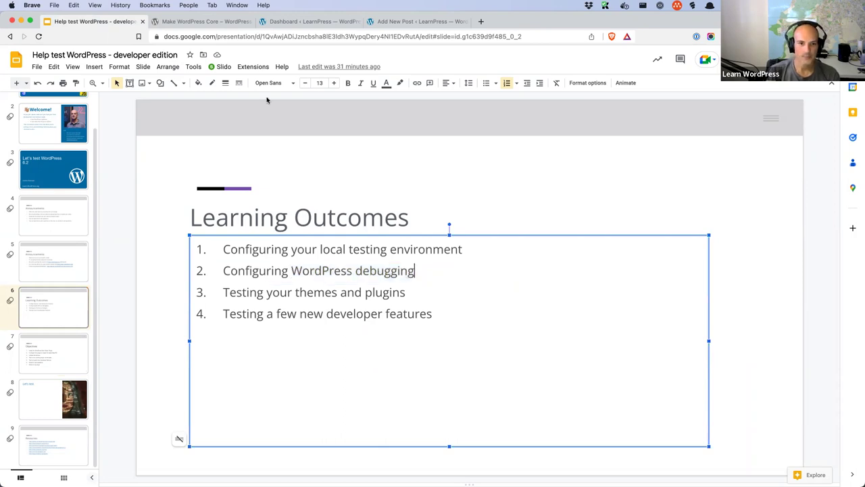
Switch to the learnpress project in Visual Studio Code and close the open wp-learn-rest-api.php file
click(186, 22)
click(277, 22)
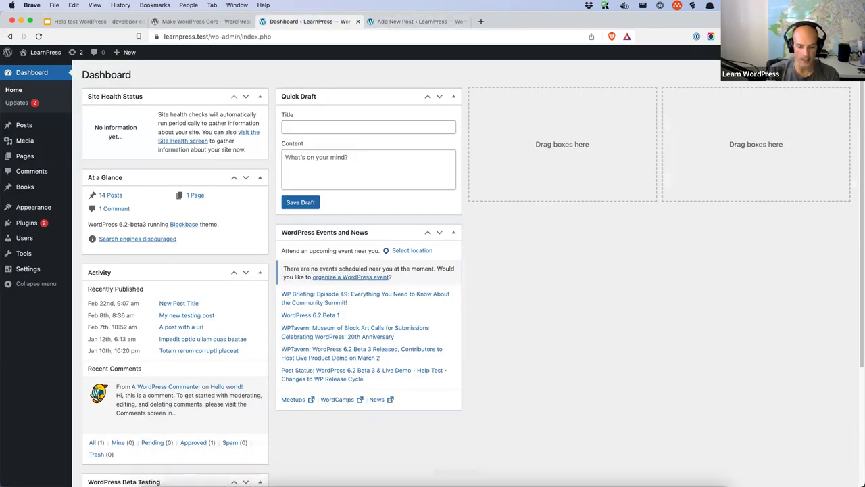
mouse_move(320, 462)
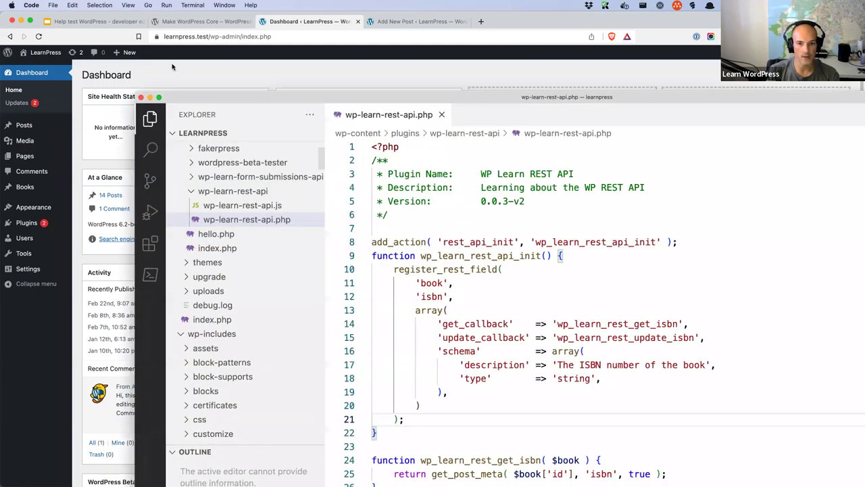
double_click(325, 98)
click(337, 79)
scroll(151, 207, up, 4)
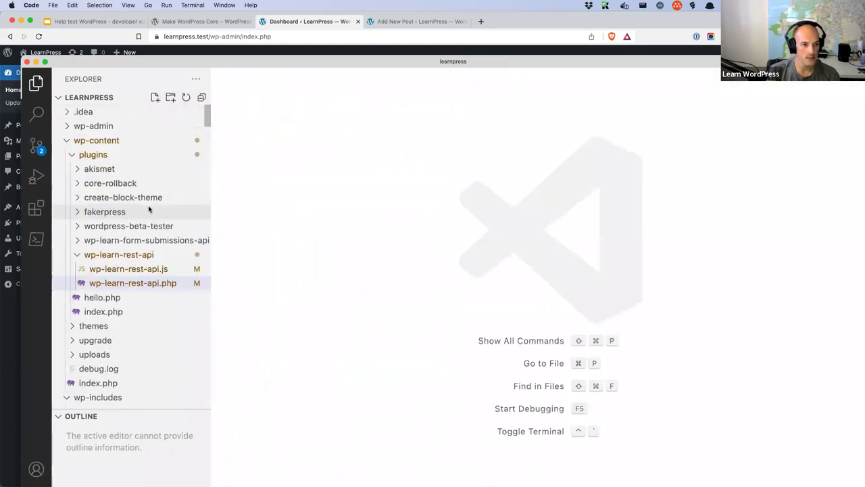
Enlarge the editor window, and collapse the plugins folder, the Outline section and the wp-includes folder
click(90, 155)
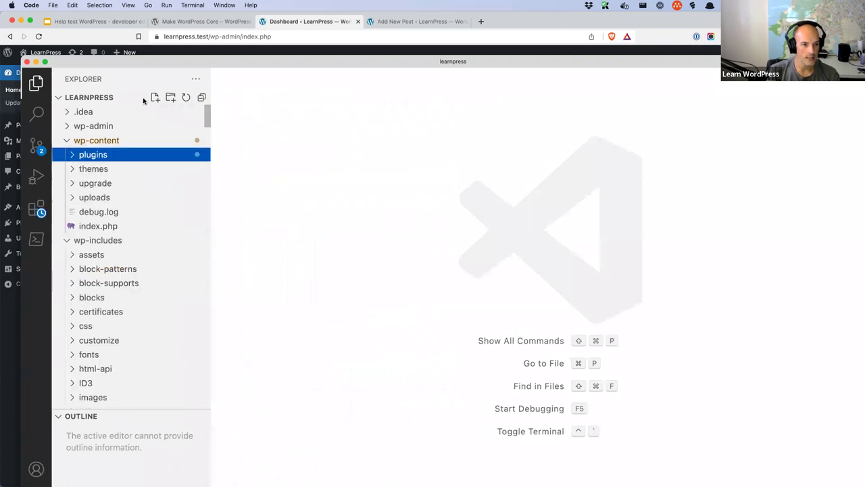
double_click(362, 63)
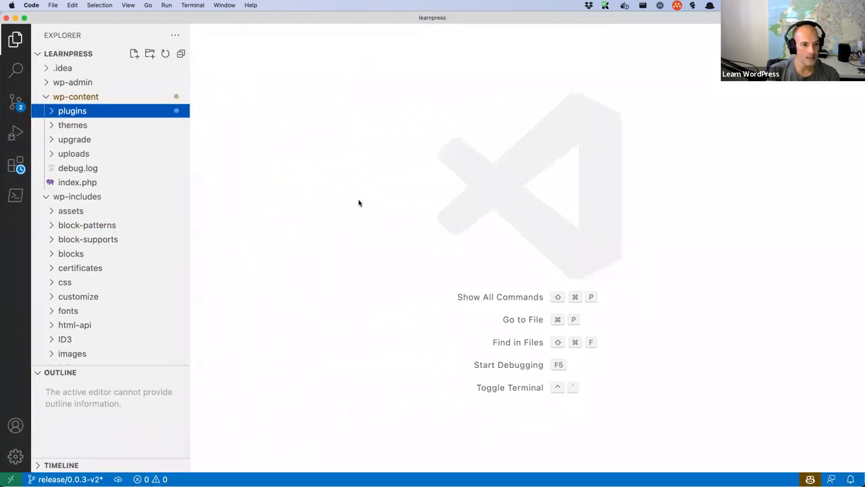
click(70, 372)
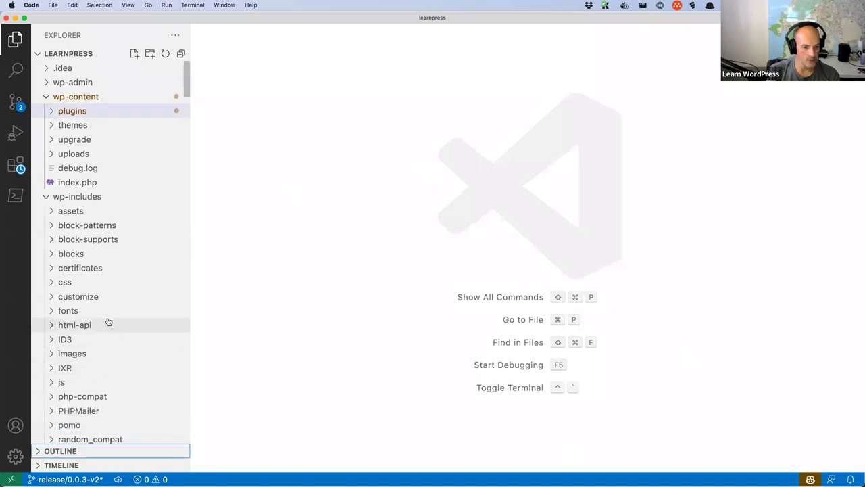
scroll(108, 320, down, 5)
scroll(109, 321, down, 10)
scroll(108, 320, up, 5)
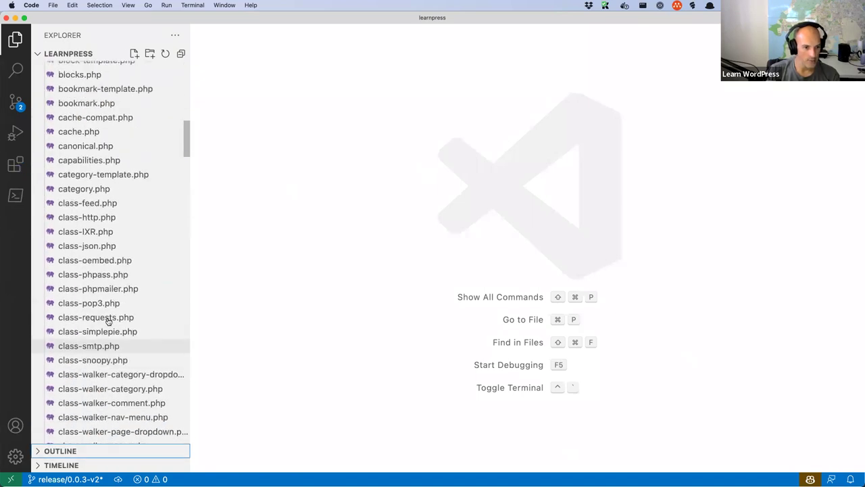
scroll(108, 322, up, 4)
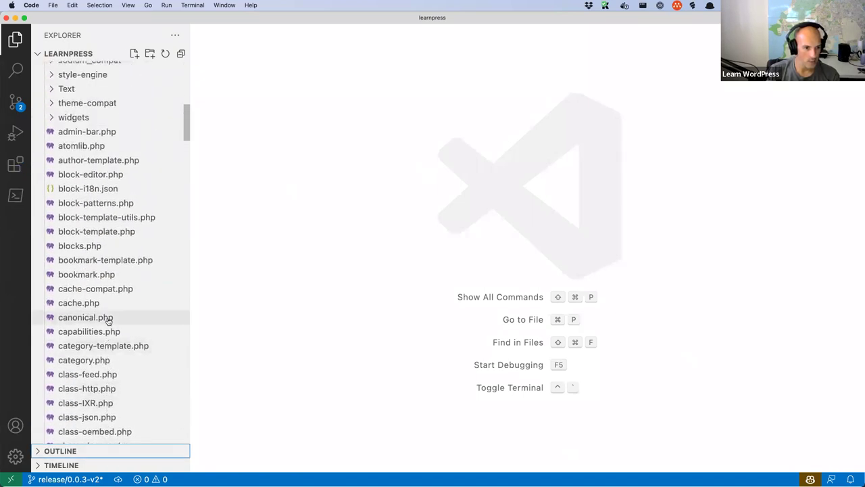
scroll(108, 323, down, 10)
scroll(106, 323, up, 15)
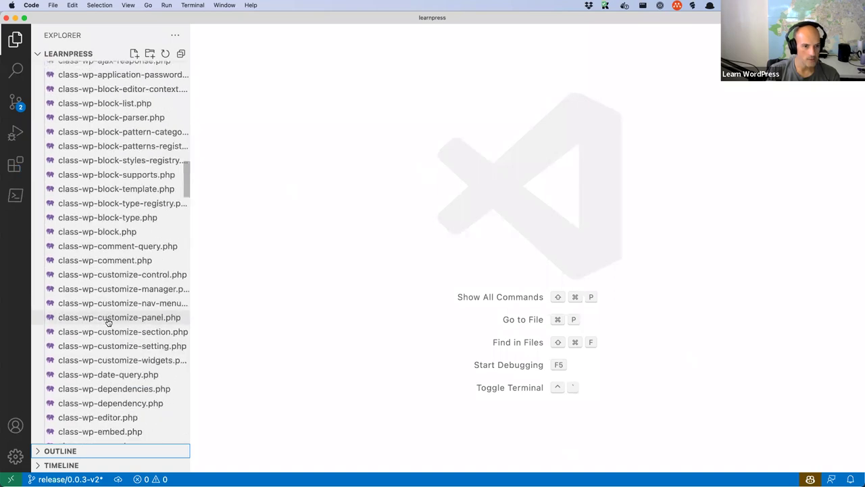
click(48, 201)
scroll(118, 243, down, 2)
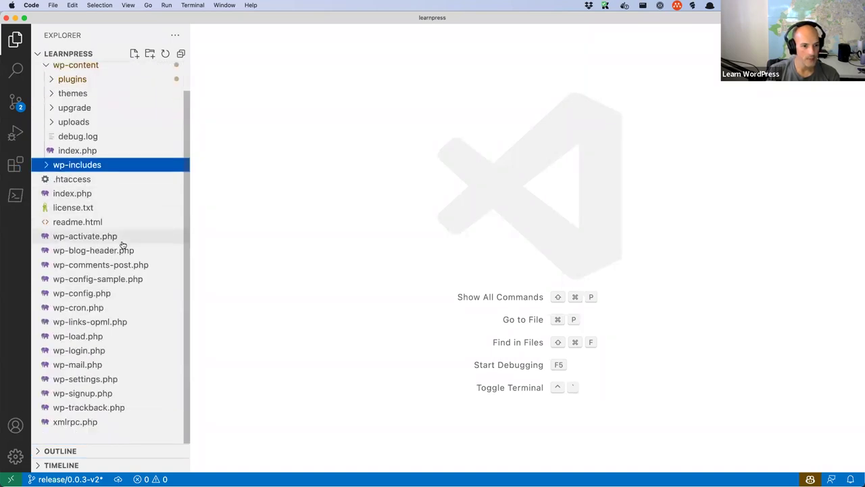
Open wp-config.php and review it from the database settings down to the debugging constants
click(86, 293)
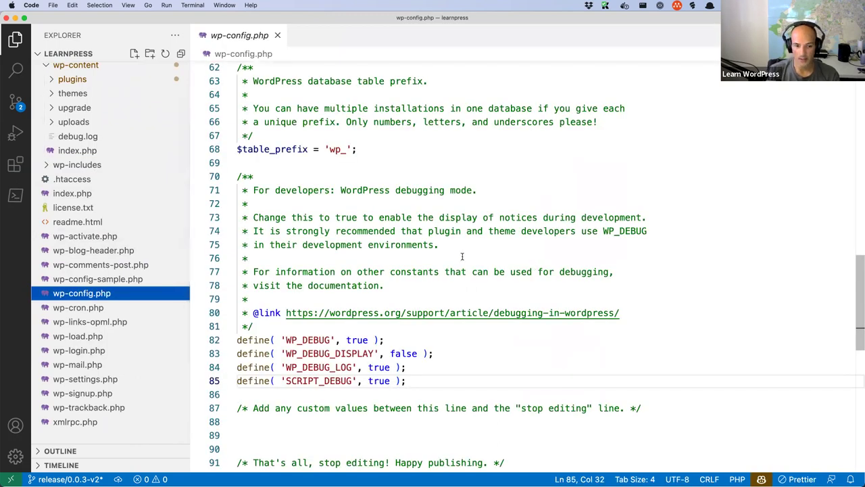
scroll(462, 256, up, 20)
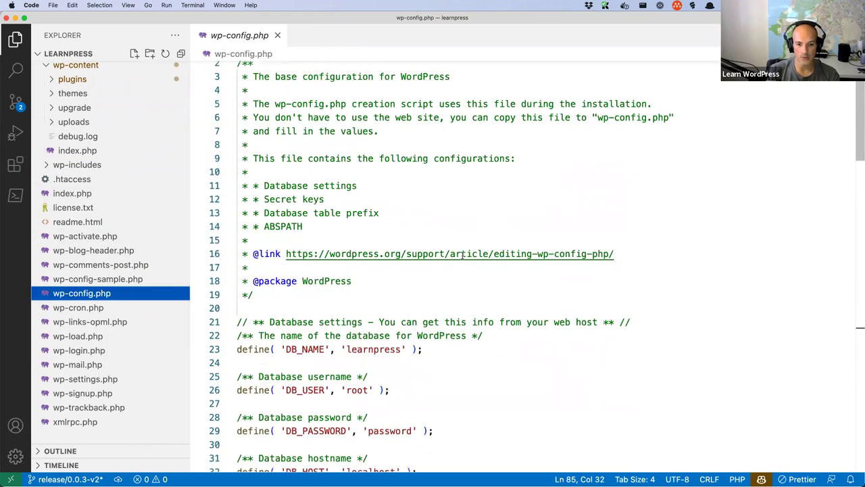
scroll(463, 256, down, 4)
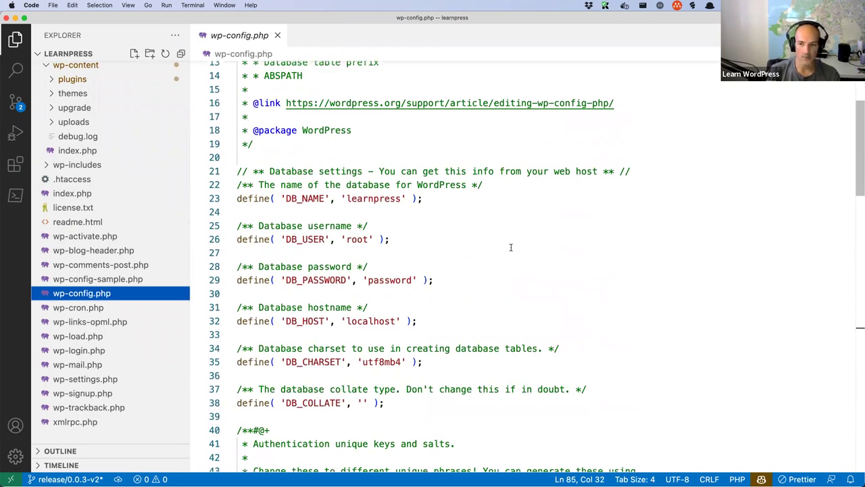
scroll(511, 247, down, 10)
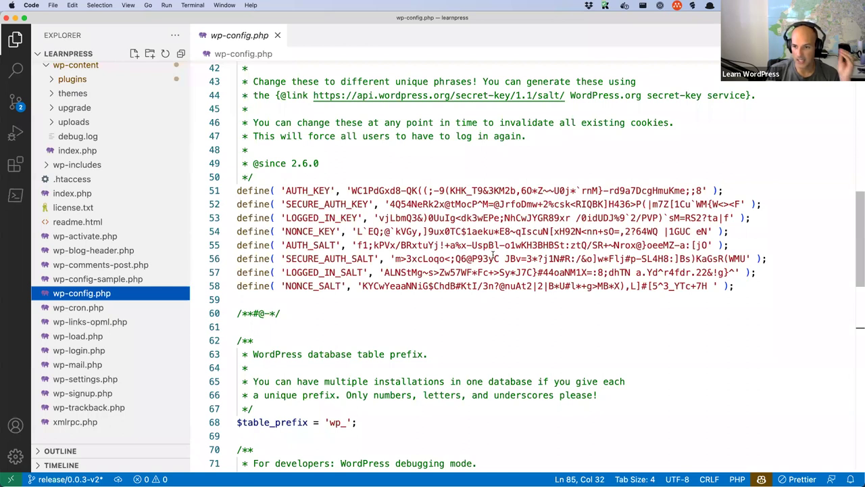
scroll(493, 254, down, 9)
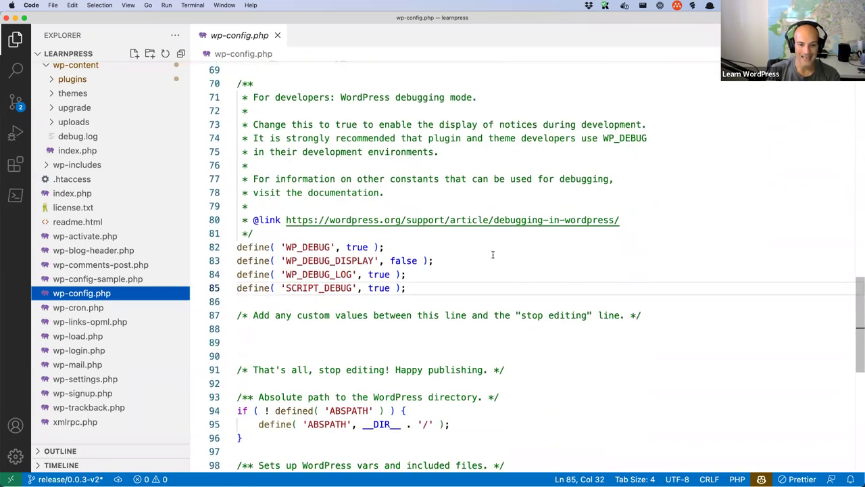
Delete the WP_DEBUG_DISPLAY, WP_DEBUG_LOG and SCRIPT_DEBUG definitions below the WP_DEBUG line in wp-config.php
click(437, 286)
drag(437, 285, 235, 260)
key(BackSpace)
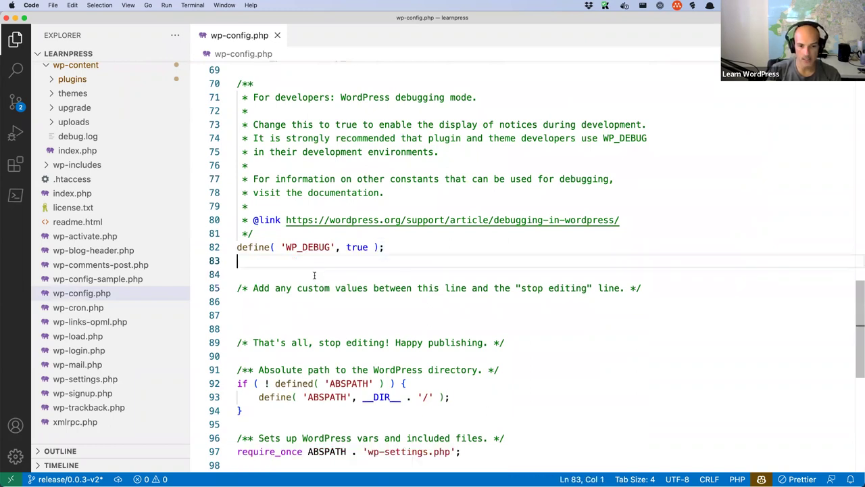
Set the WP_DEBUG constant to false in wp-config.php
key(Up)
key(End)
key(Left)
key(Left)
key(Left)
key(shift+Left)
key(shift+Left)
key(shift+Left)
key(shift+Left)
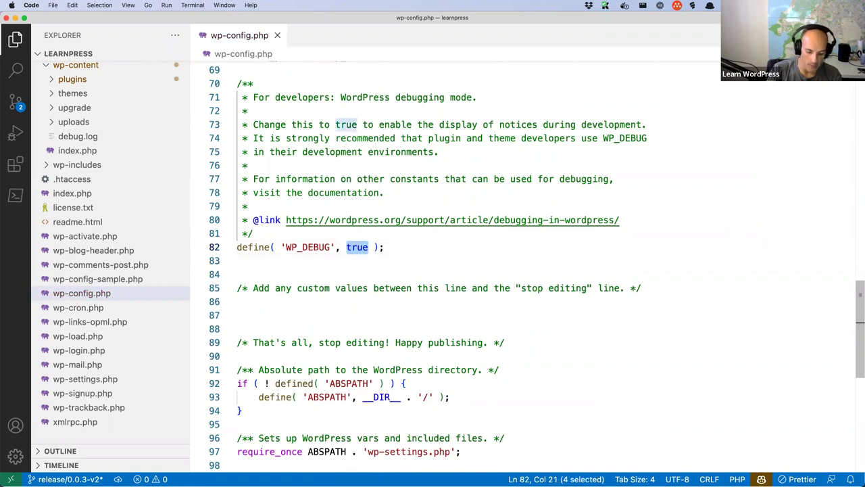
text(false)
key(Down)
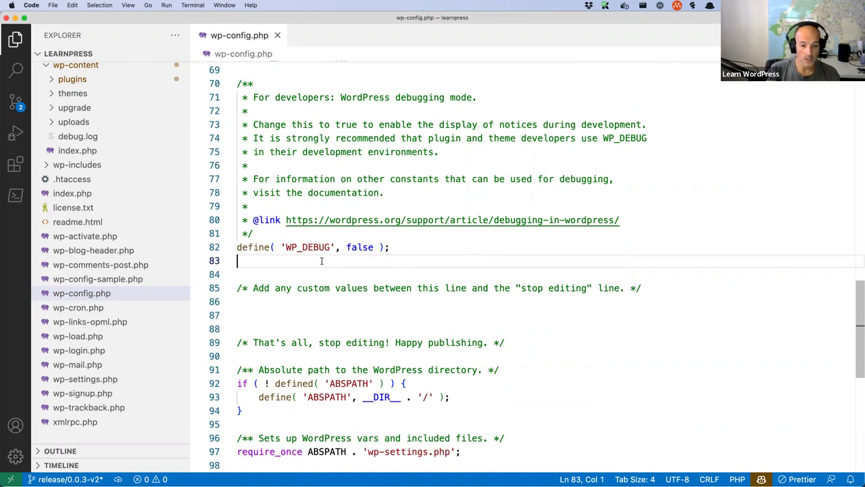
Undo the WP_DEBUG value change and the deletion of the WP_DEBUG_DISPLAY, WP_DEBUG_LOG and SCRIPT_DEBUG definitions
key(super+z)
key(super+z)
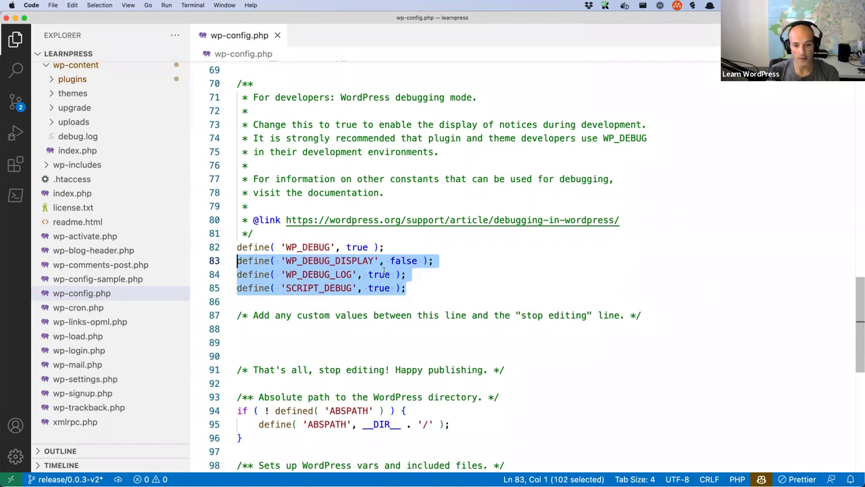
click(406, 248)
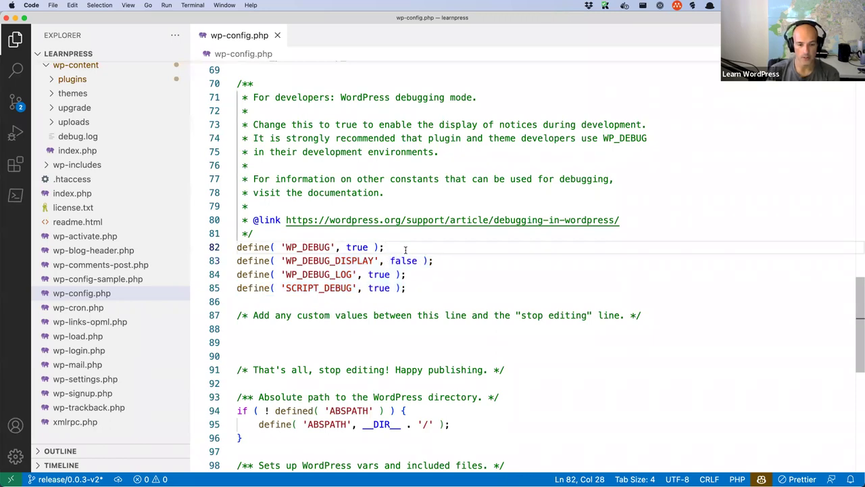
Review the WP_DEBUG, WP_DEBUG_DISPLAY and WP_DEBUG_LOG definitions one after another in wp-config.php
double_click(302, 247)
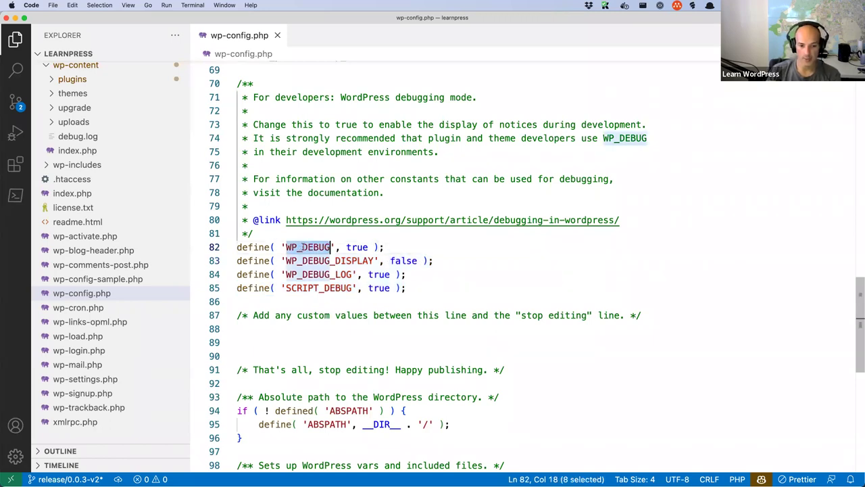
click(398, 247)
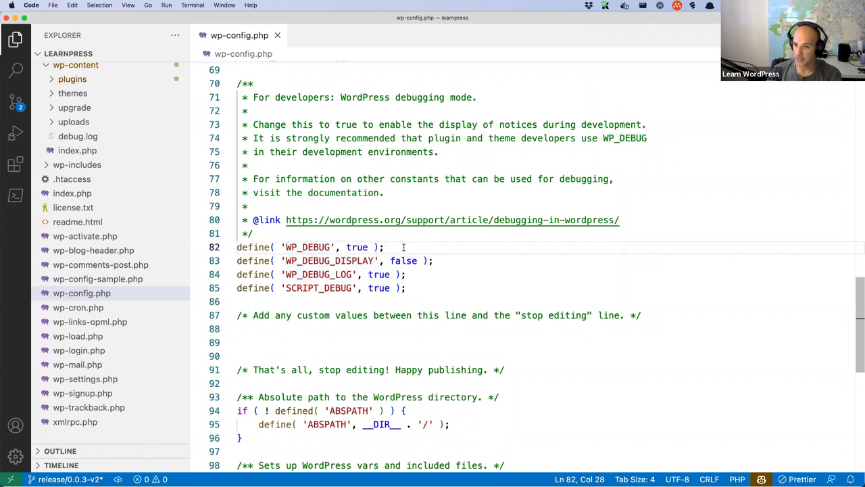
click(436, 260)
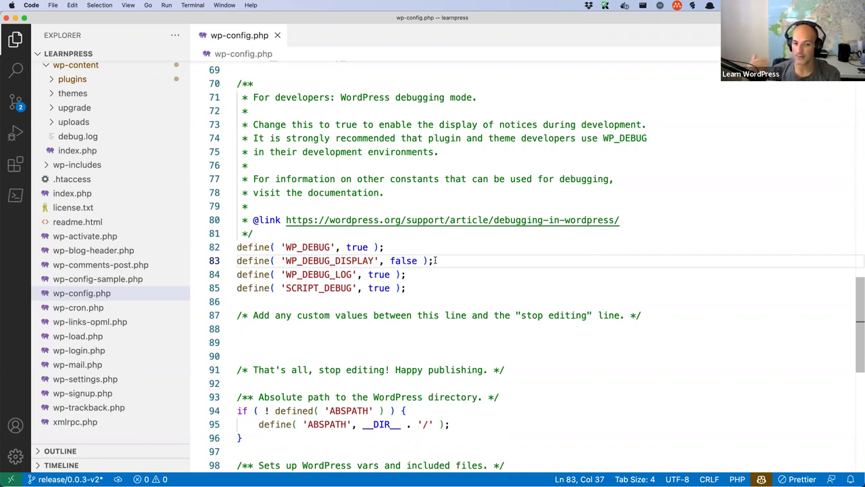
click(410, 275)
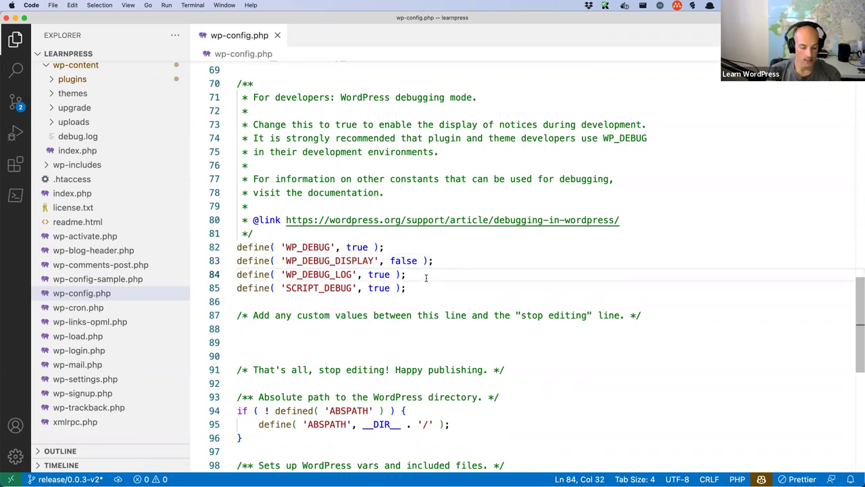
Open the debugging documentation linked in the wp-config.php comment and select the web address of the page
click(445, 220)
super+click(445, 220)
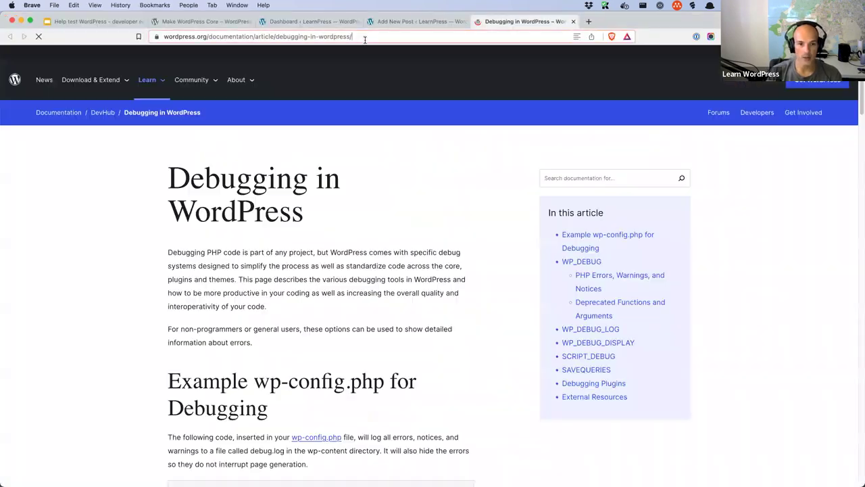
click(365, 37)
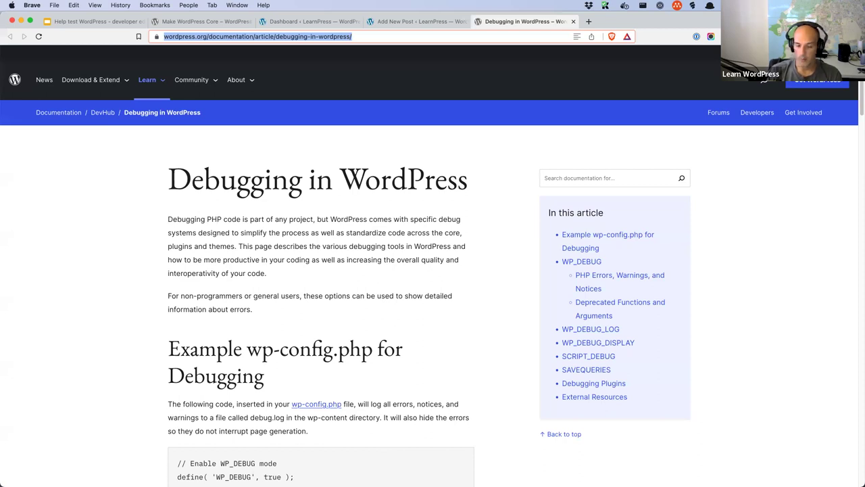
Switch back to Visual Studio Code, open debug.log in the wp-content folder and delete all of its entries
key(super+Tab)
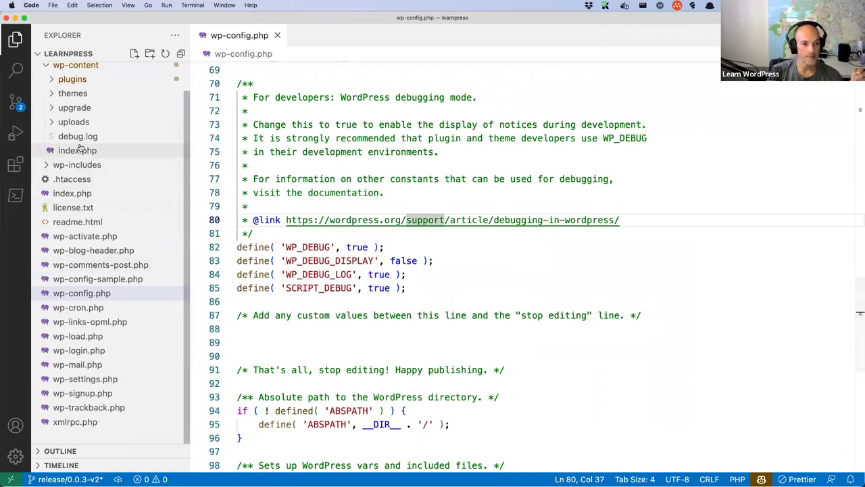
scroll(76, 142, up, 2)
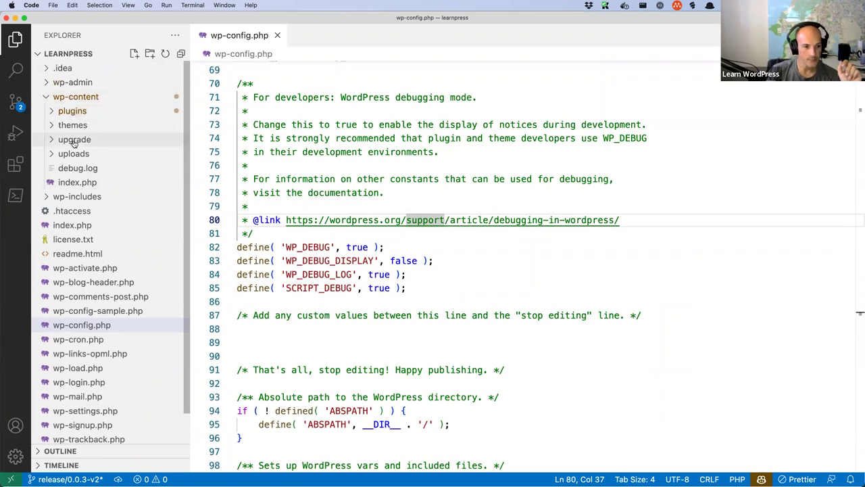
click(78, 167)
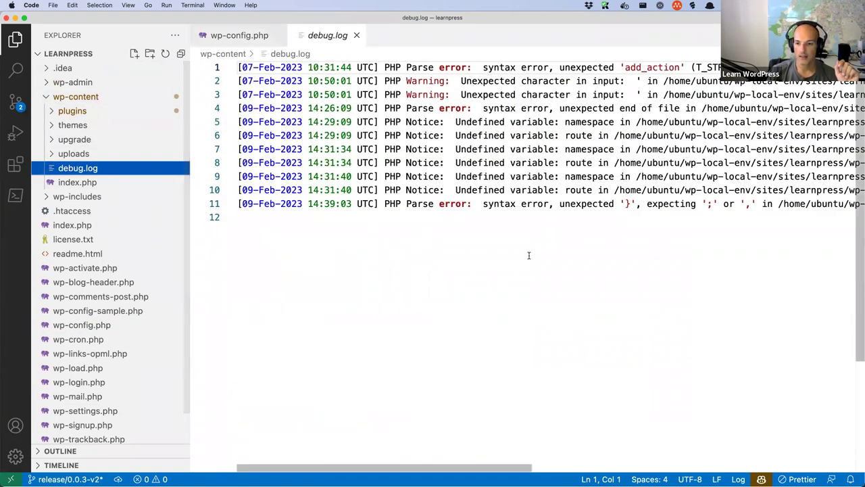
click(529, 255)
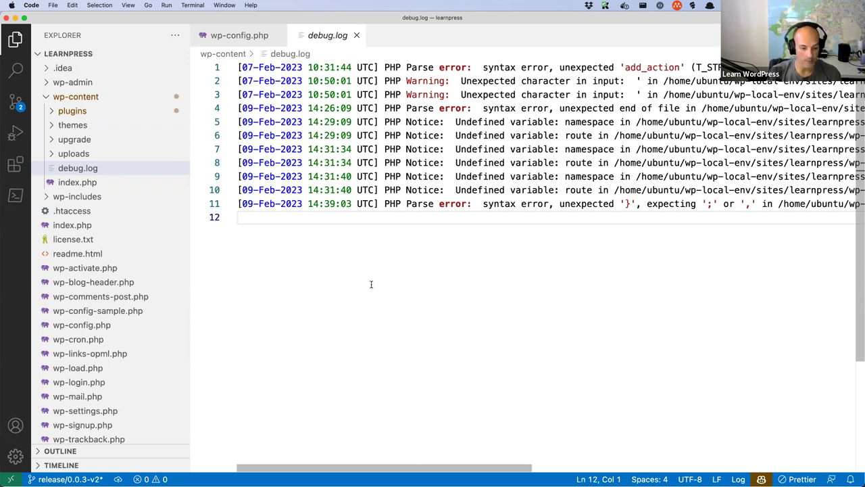
key(super+a)
key(BackSpace)
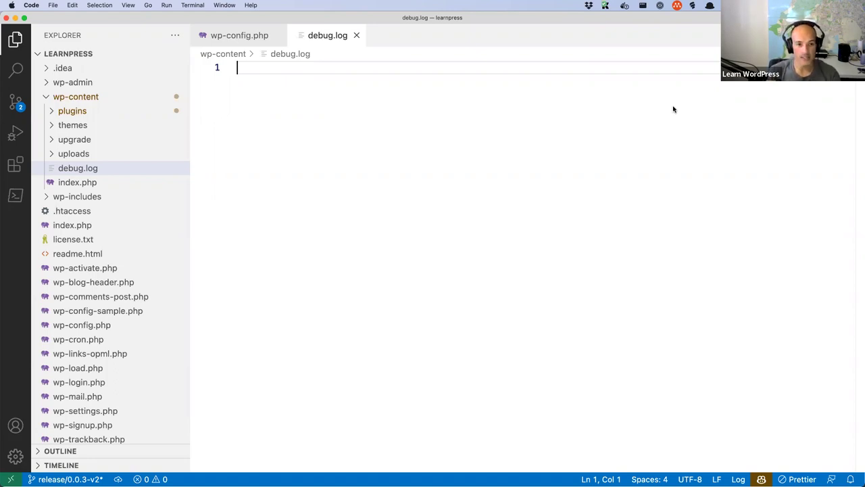
Return to wp-config.php and examine the WP_DEBUG and SCRIPT_DEBUG constants
click(252, 38)
click(313, 248)
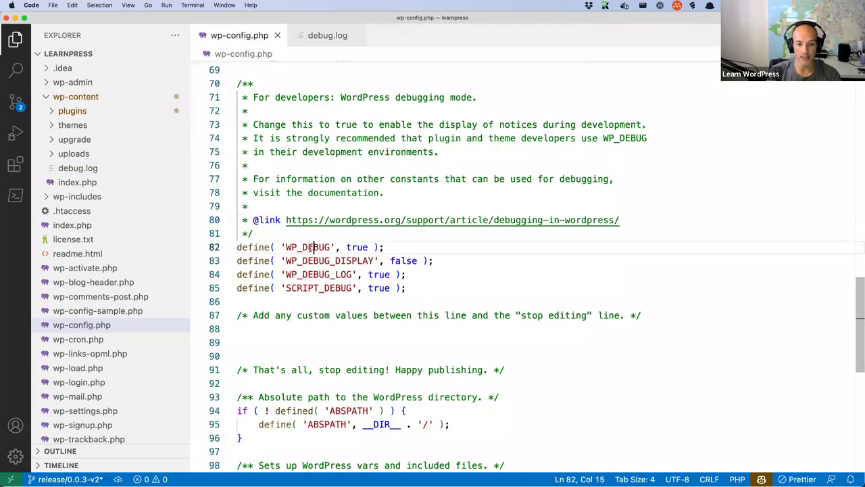
double_click(313, 247)
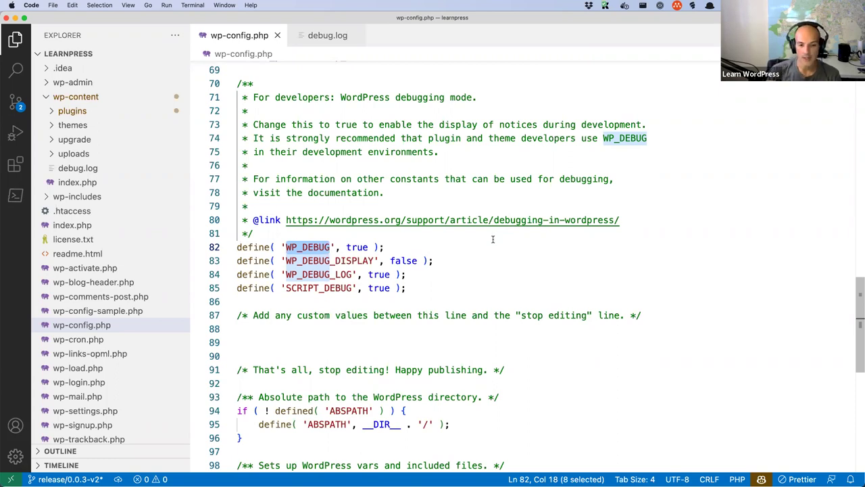
click(449, 288)
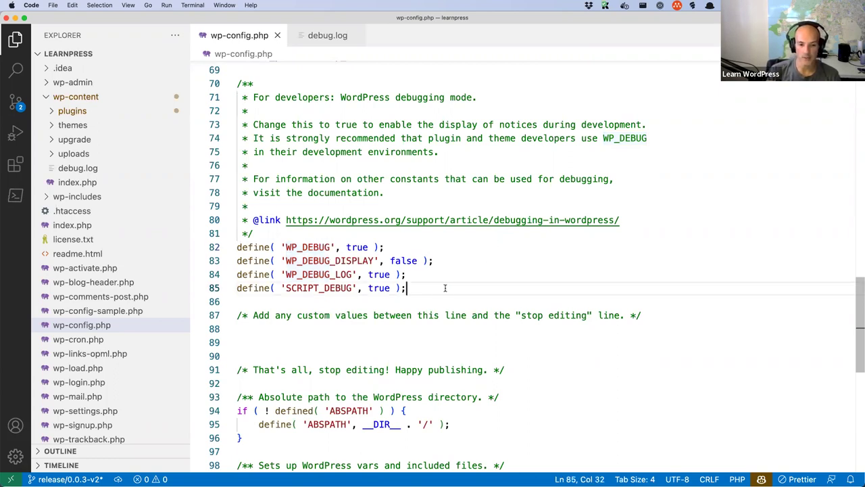
double_click(334, 288)
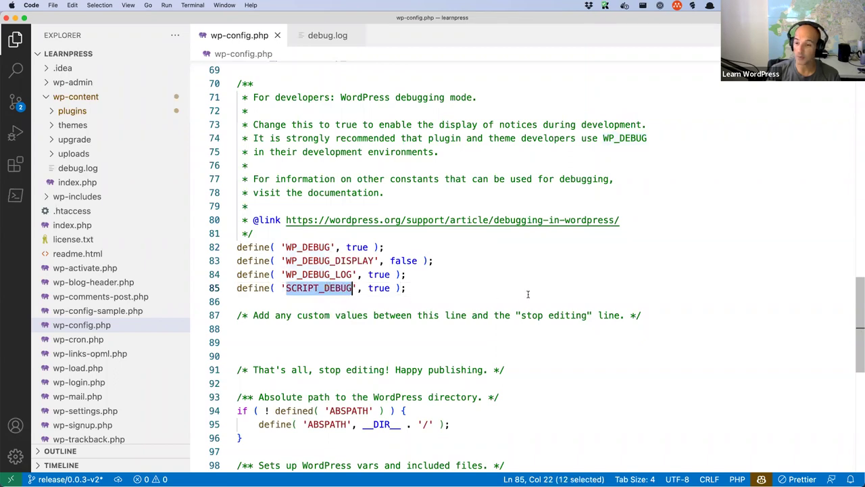
click(413, 288)
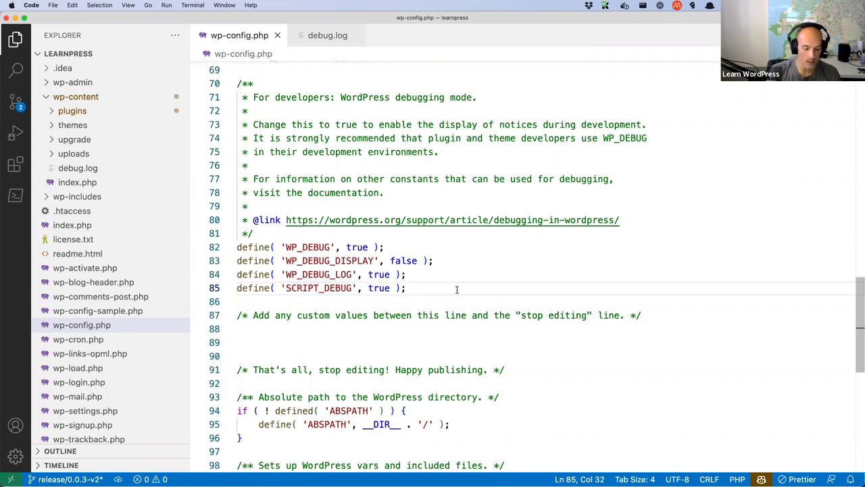
Switch to Brave and show the LearnPress dashboard with the JavaScript console open beside it and widened
key(super+Tab)
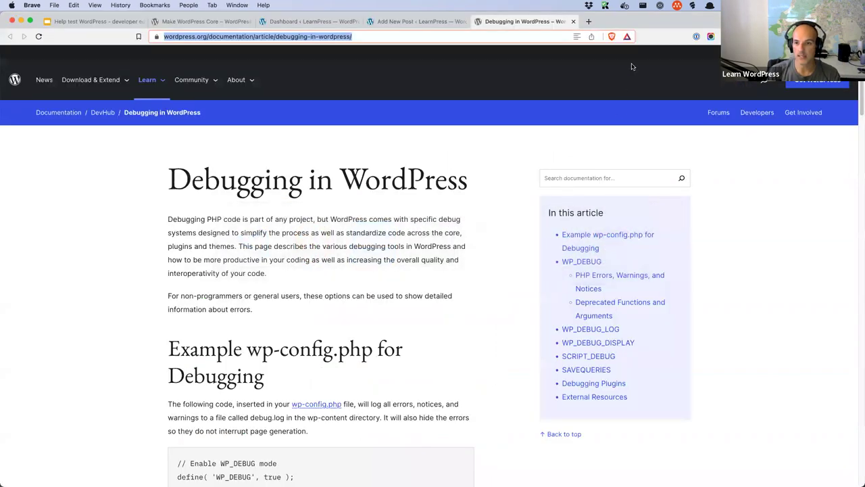
click(588, 21)
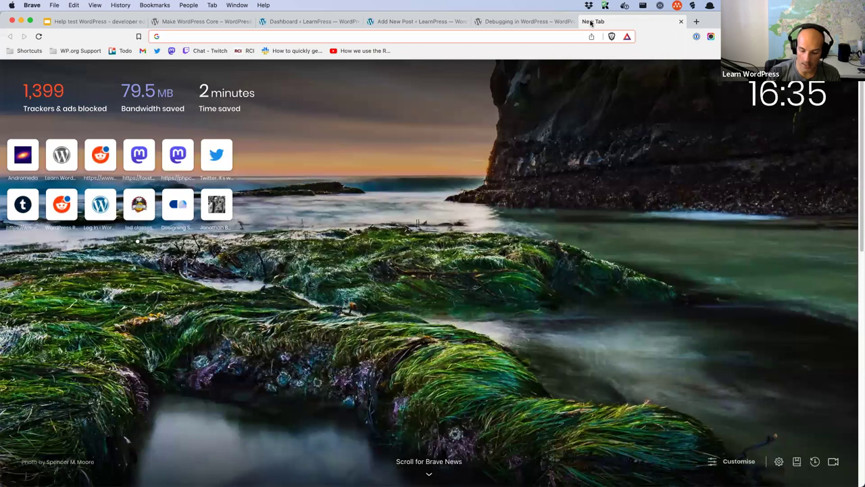
click(521, 21)
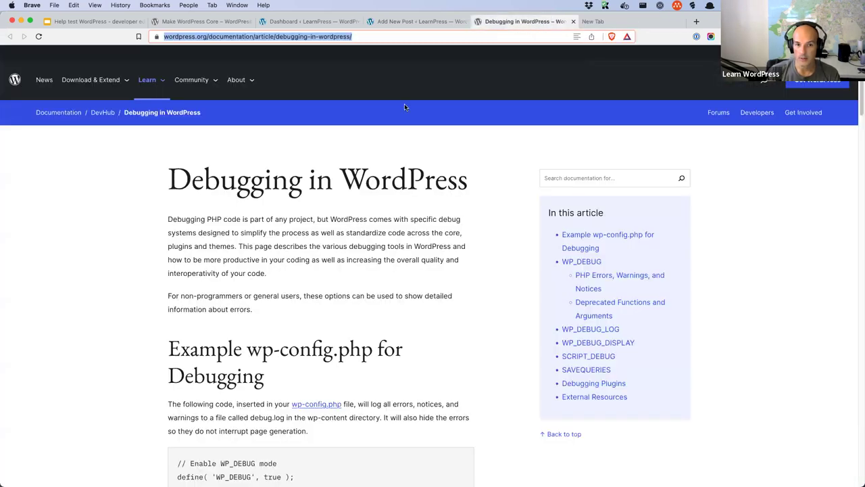
key(super+3)
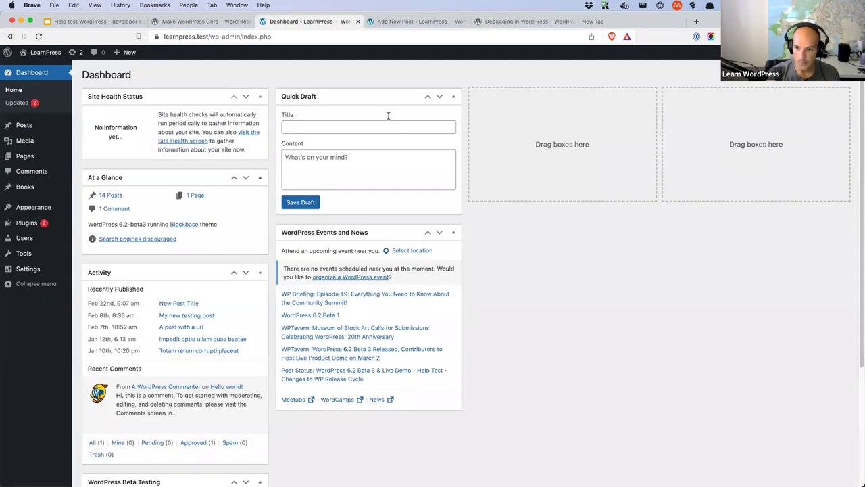
key(super+alt+j)
drag(670, 232, 564, 234)
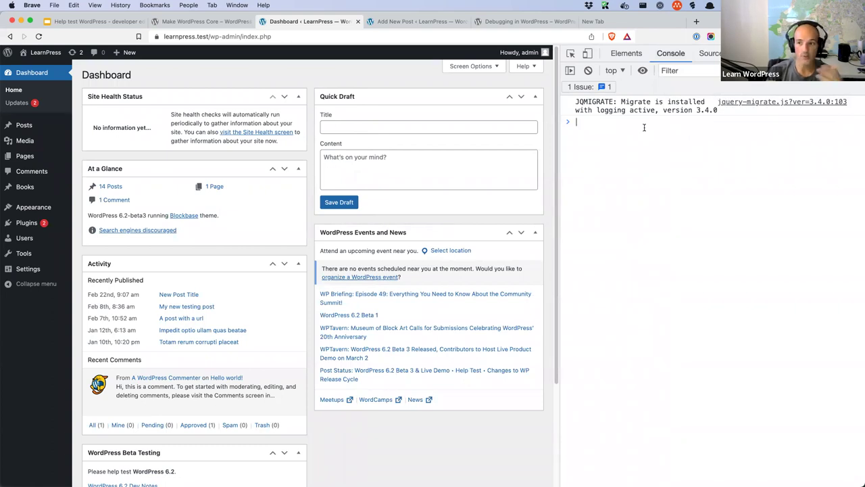
Switch back to Visual Studio Code, check the SCRIPT_DEBUG line in wp-config.php and view the emptied debug.log
key(super+Tab)
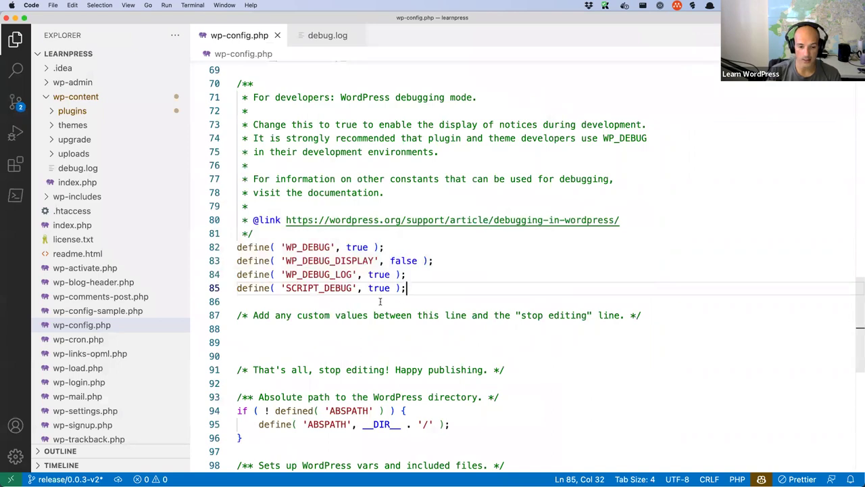
click(392, 301)
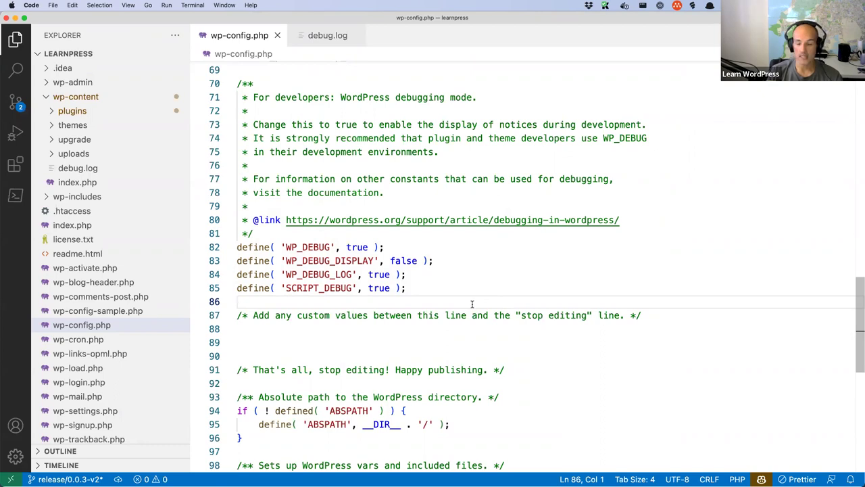
click(429, 290)
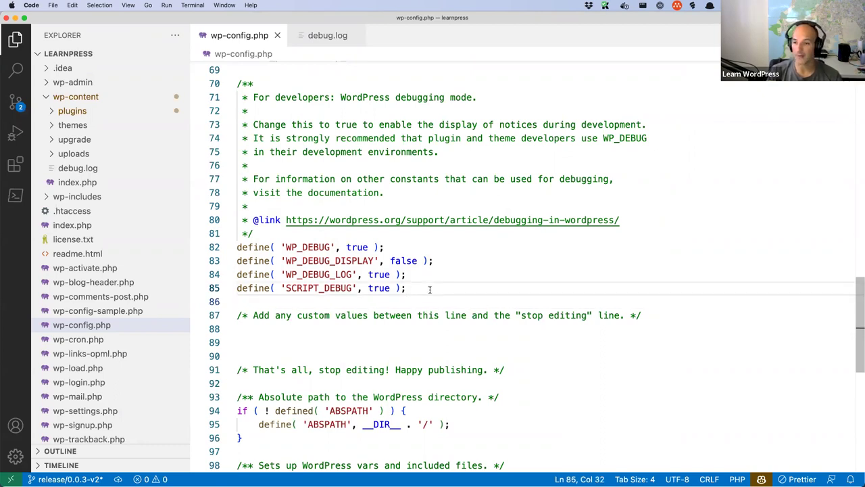
click(88, 169)
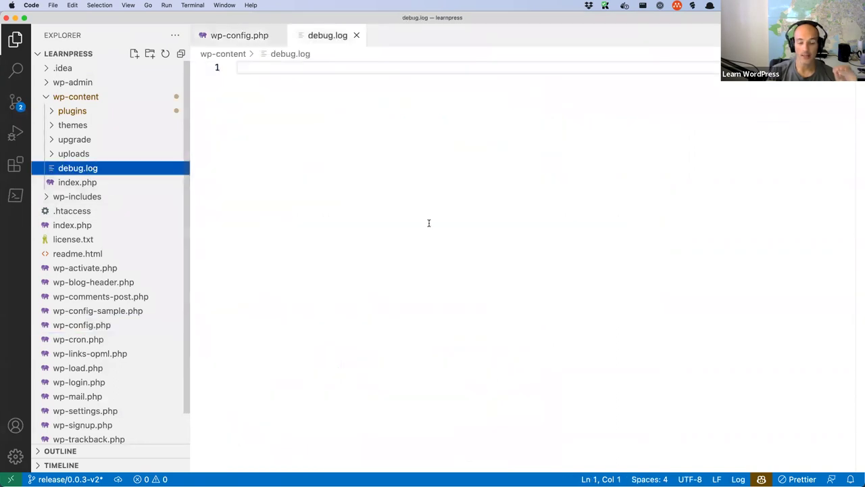
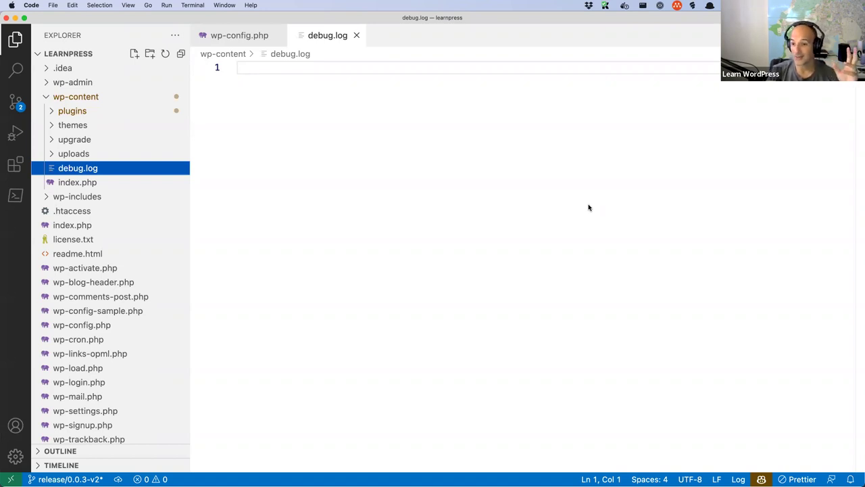
Review the debugging constants from WP_DEBUG to SCRIPT_DEBUG in wp-config.php, and return to debug.log
key(ctrl+Tab)
drag(383, 248, 236, 247)
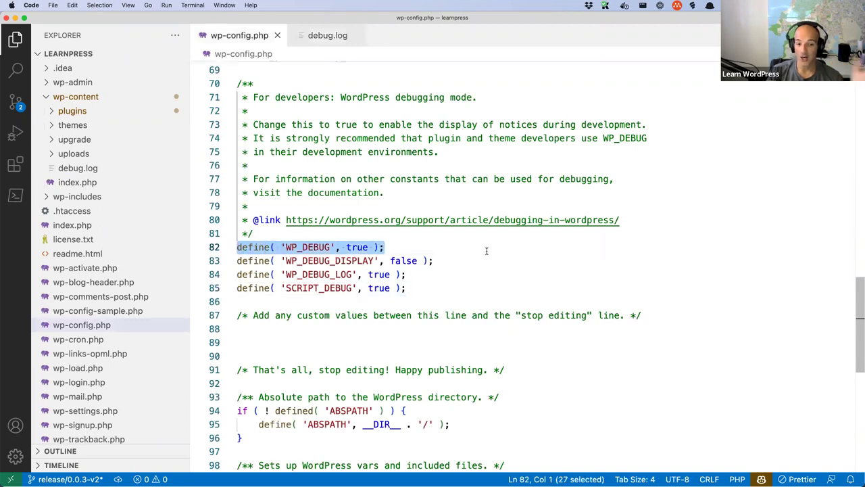
click(286, 248)
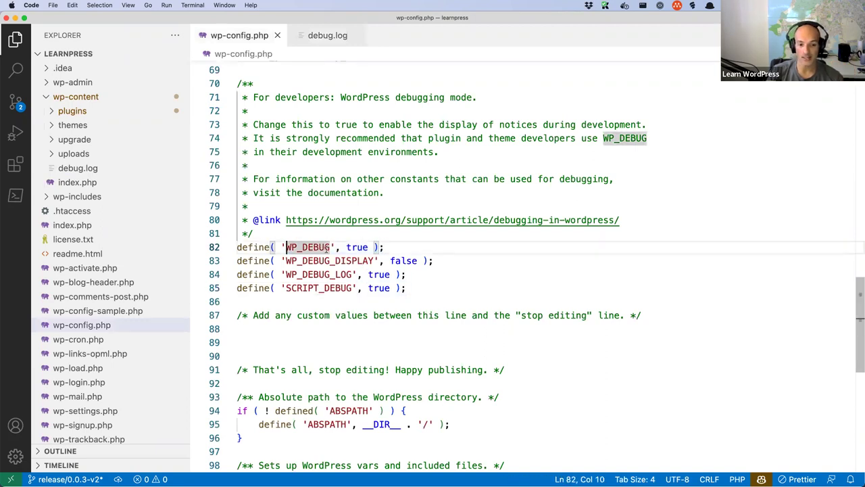
click(414, 247)
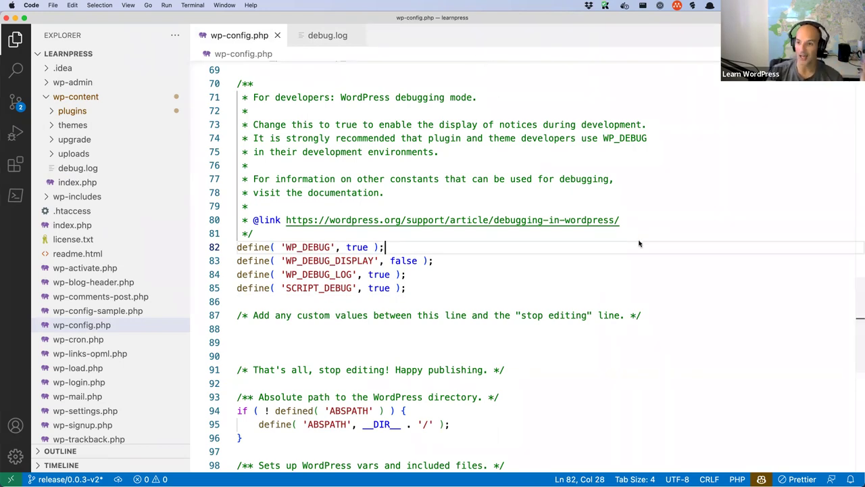
click(433, 290)
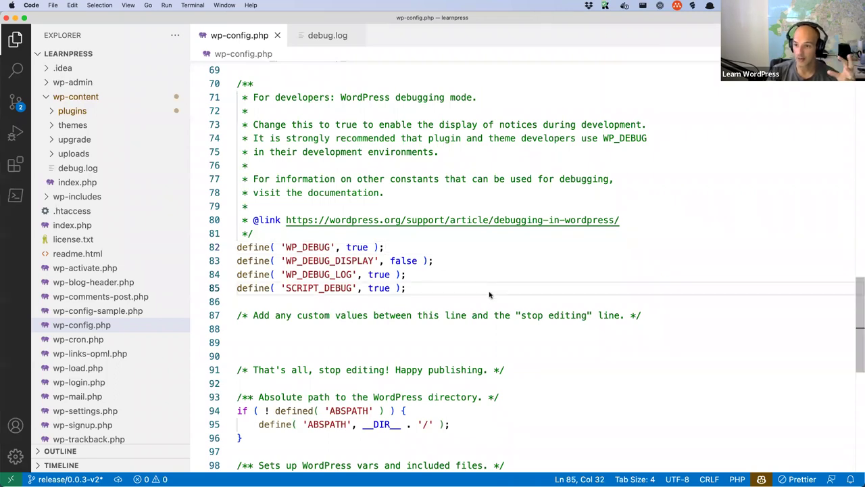
click(326, 36)
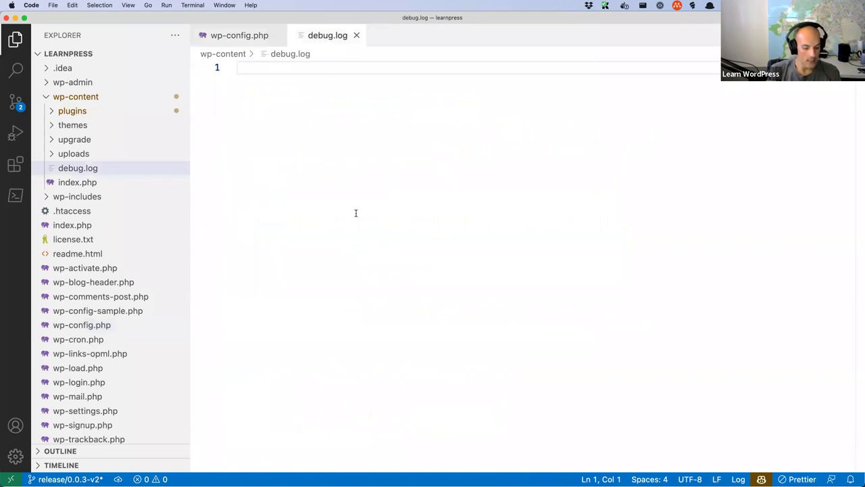
Switch to Brave and show the Objectives slide of the Help test WordPress developer edition presentation
key(super+Tab)
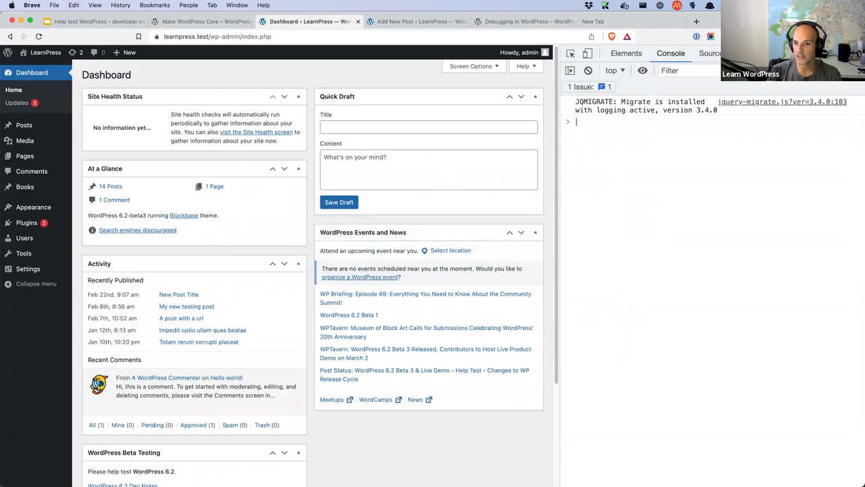
click(127, 26)
click(54, 352)
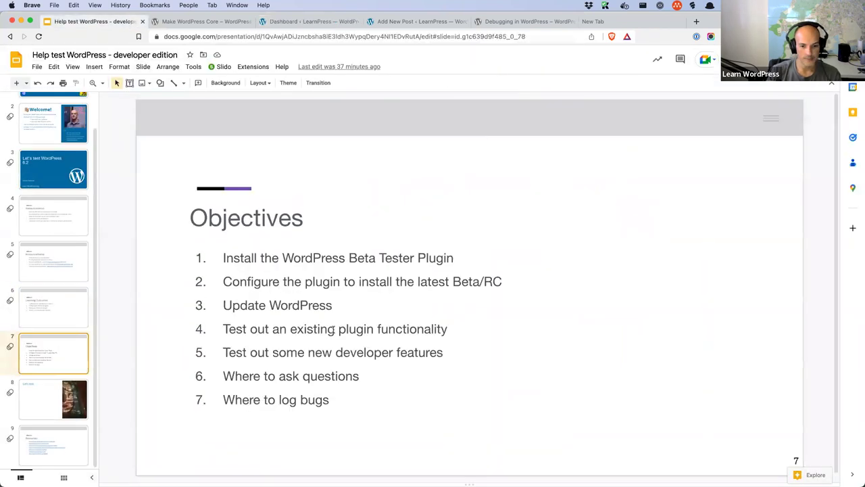
click(362, 308)
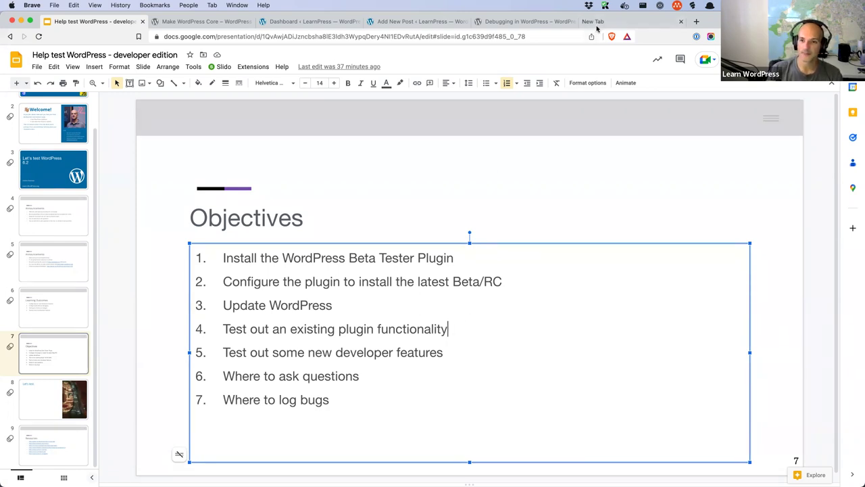
Return to the LearnPress site and review its installed plugins list down to the WP Learn plugins
key(ctrl+shift+Tab)
click(298, 22)
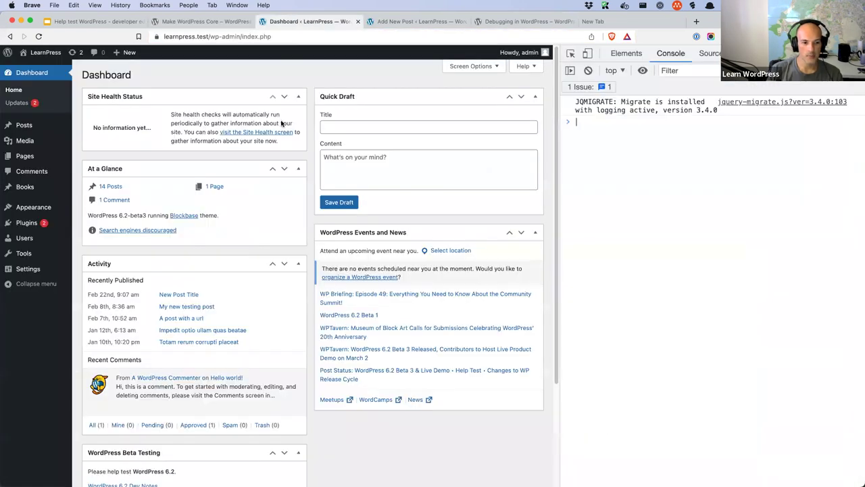
click(27, 223)
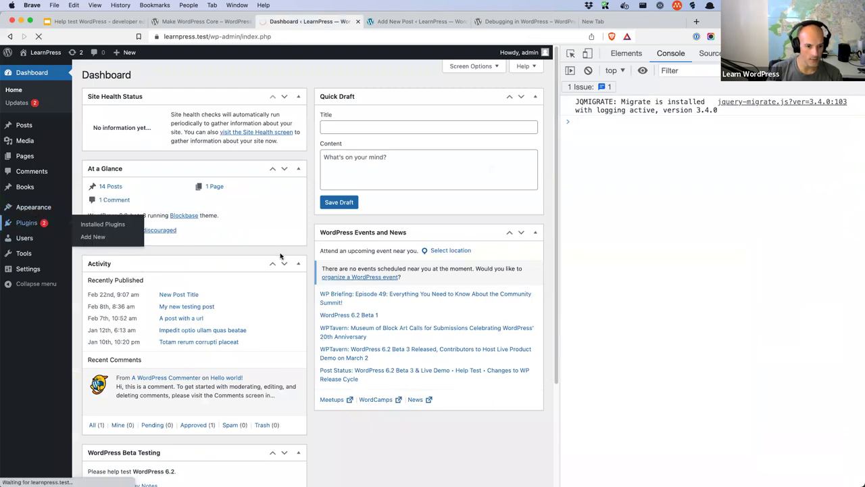
scroll(177, 213, down, 2)
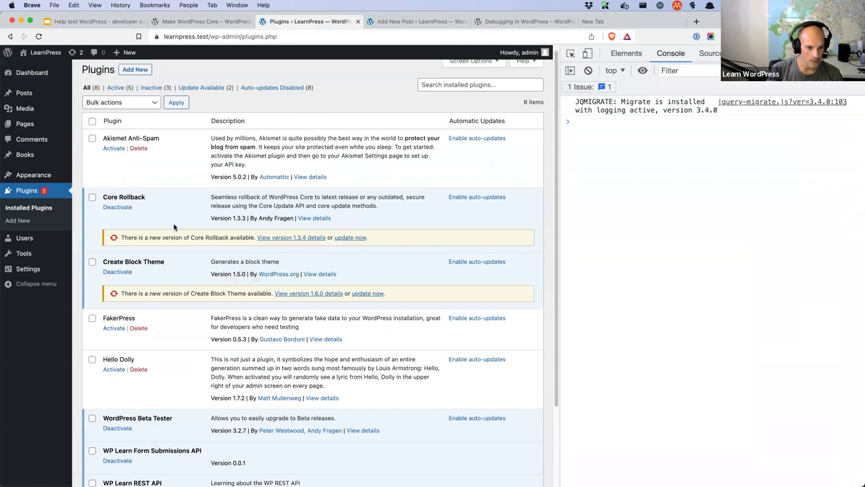
scroll(174, 227, down, 3)
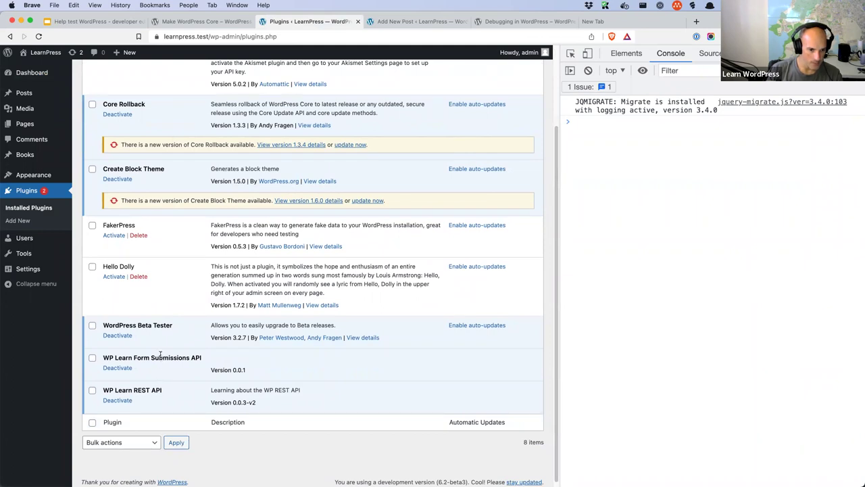
scroll(160, 355, up, 3)
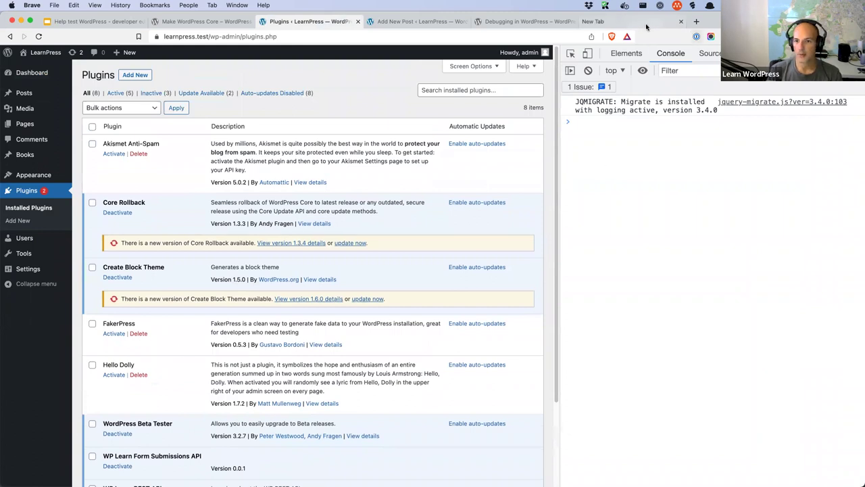
scroll(262, 354, down, 3)
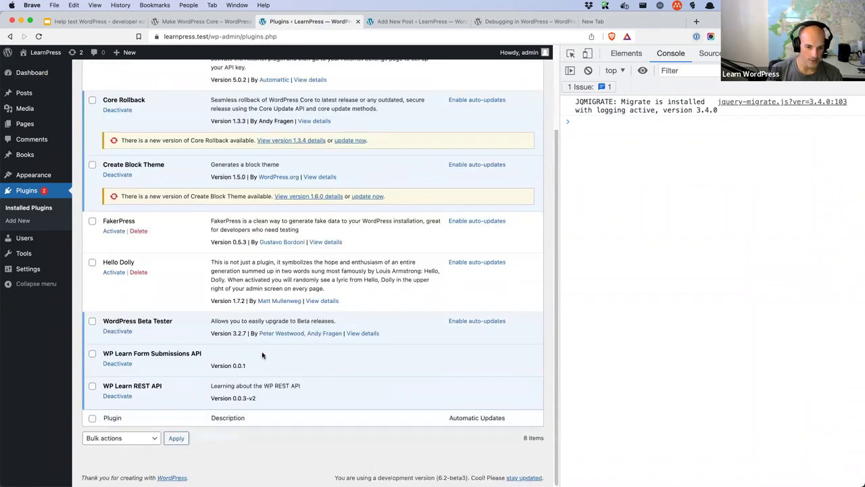
Go to the presenter's own GitHub profile in the empty tab and open the wp-learn-form-submisssions-api repository from the repository list
click(643, 21)
click(475, 38)
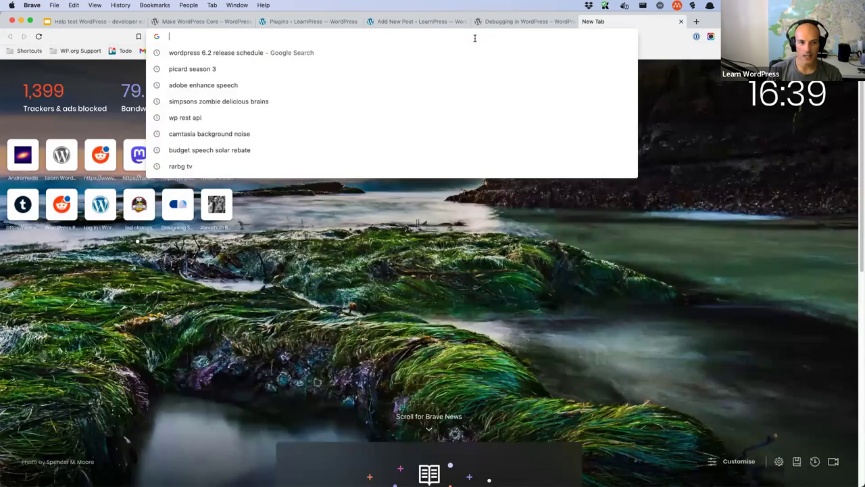
text(git)
key(Down)
key(Down)
key(Return)
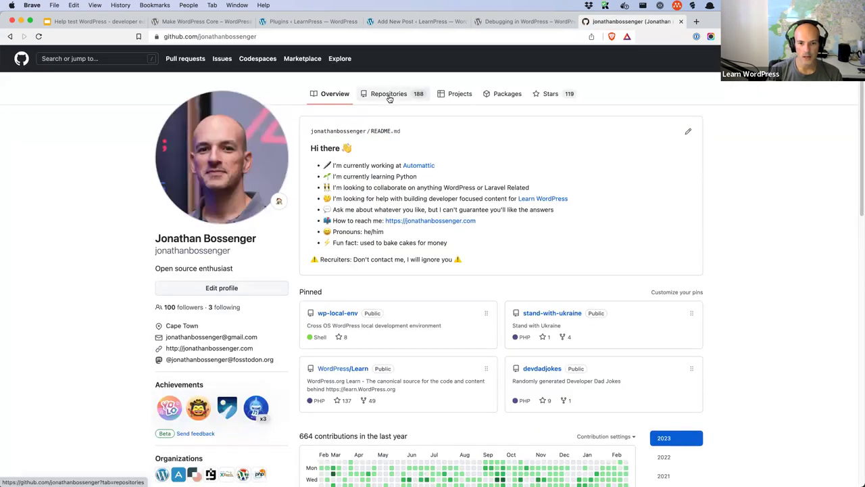
click(390, 99)
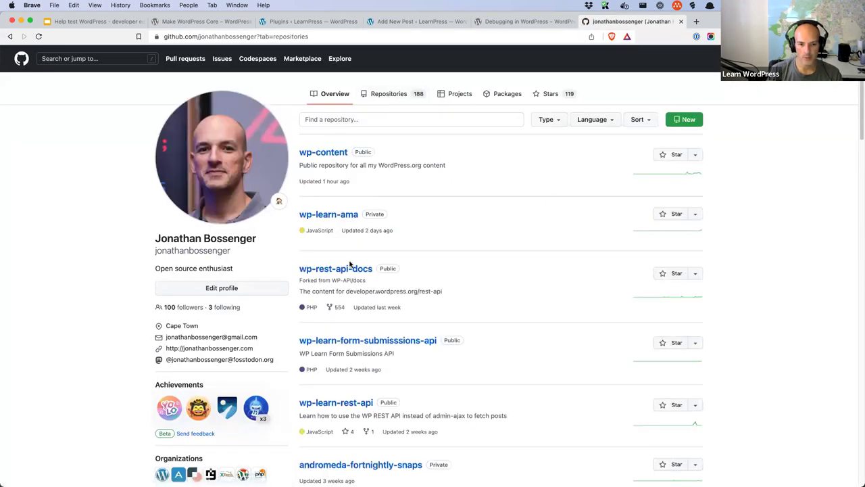
click(367, 341)
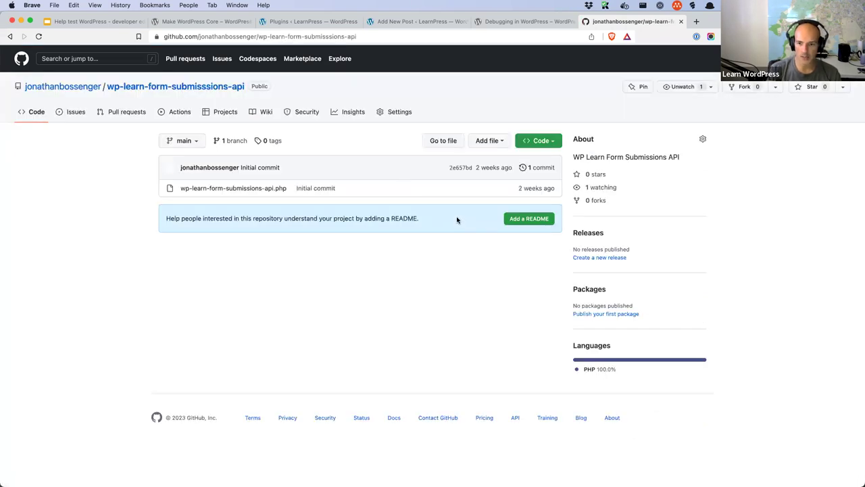
Go back to the repository list, open wp-learn-rest-api and view its Release 0.0.4 page
click(8, 36)
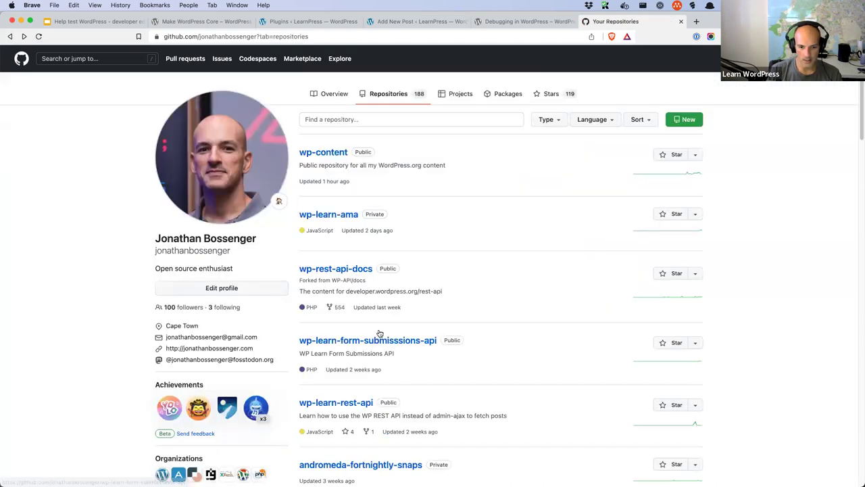
scroll(380, 333, down, 3)
click(359, 316)
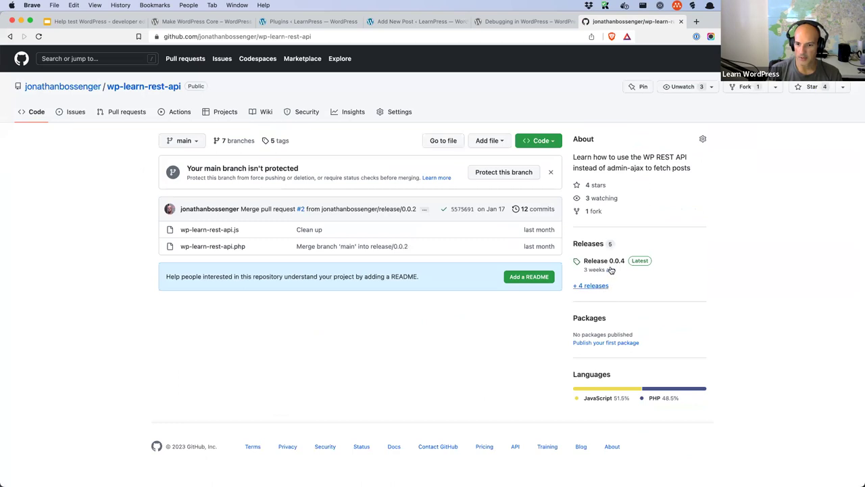
click(610, 262)
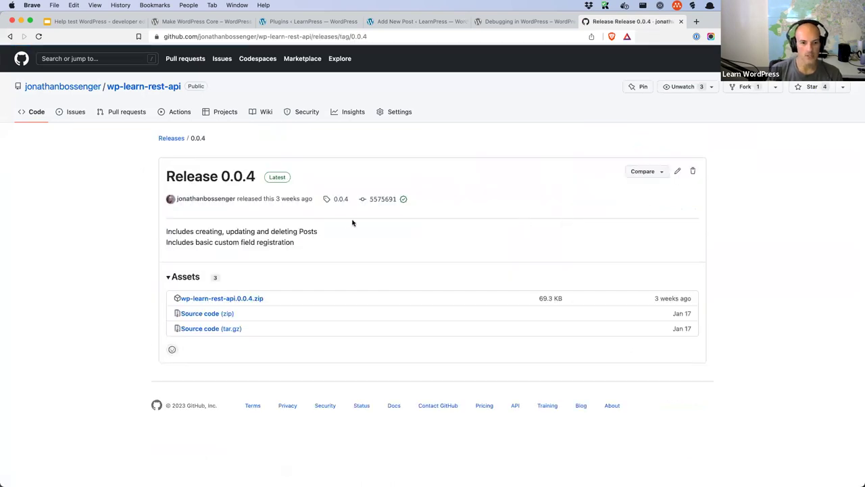
Copy the link address of wp-learn-rest-api.0.0.4.zip and download the file to the Desktop
right_click(238, 299)
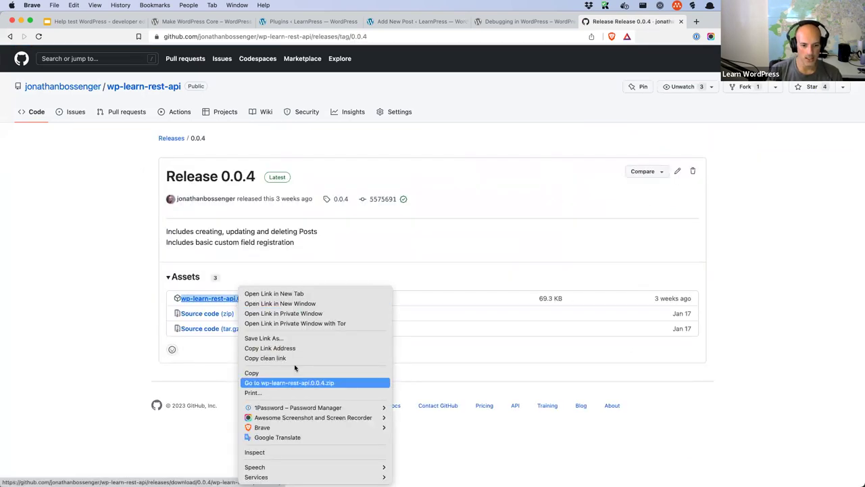
click(305, 348)
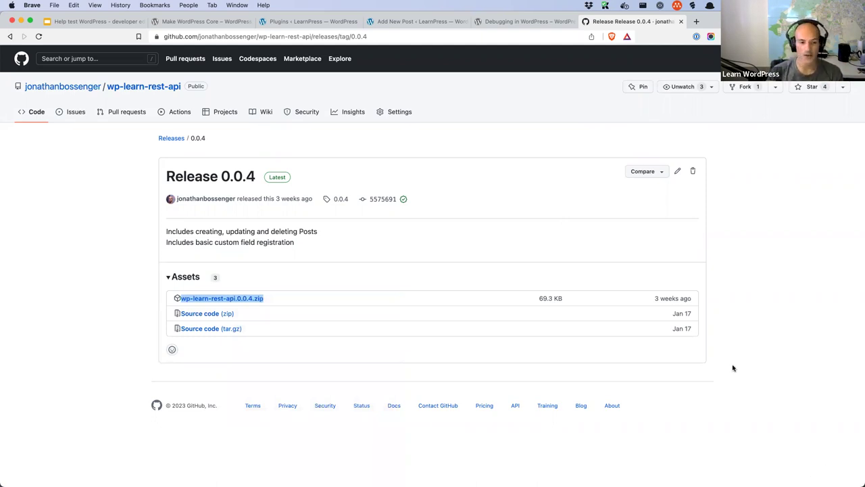
click(227, 302)
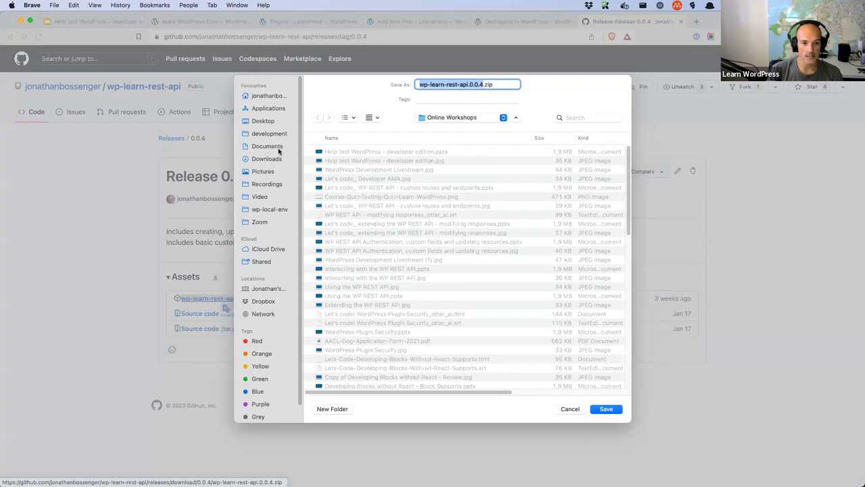
click(264, 121)
click(605, 410)
Look through the open tabs and replace the Add New Post page with the site's installed plugins list
click(545, 23)
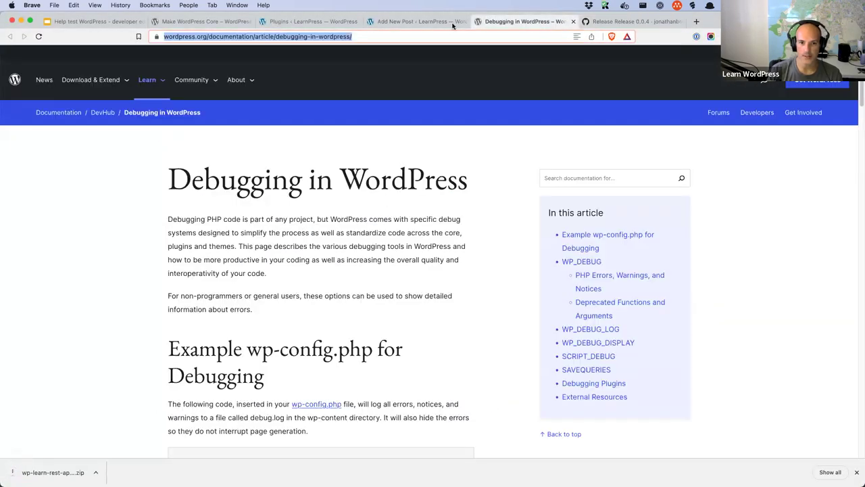
click(305, 21)
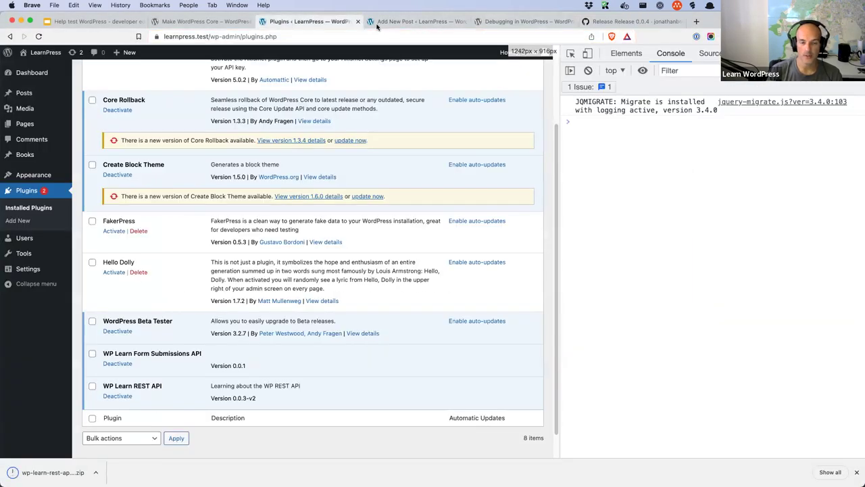
click(521, 22)
click(392, 22)
click(301, 21)
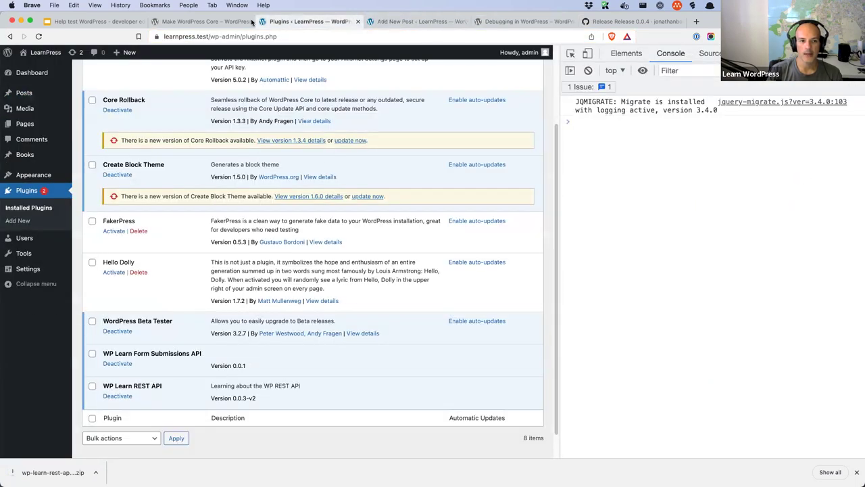
click(252, 22)
click(300, 21)
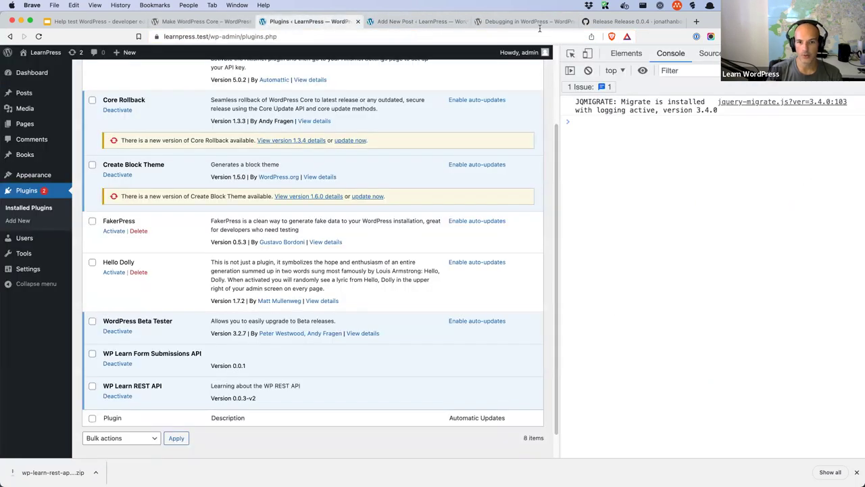
click(403, 22)
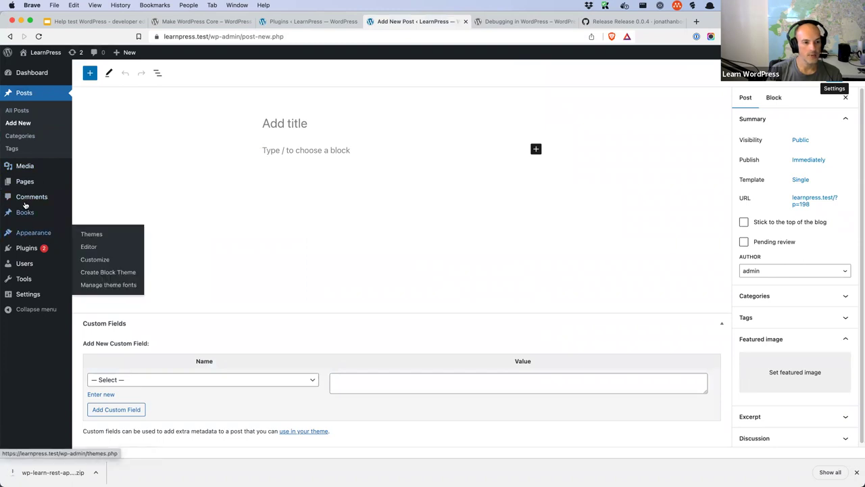
click(123, 250)
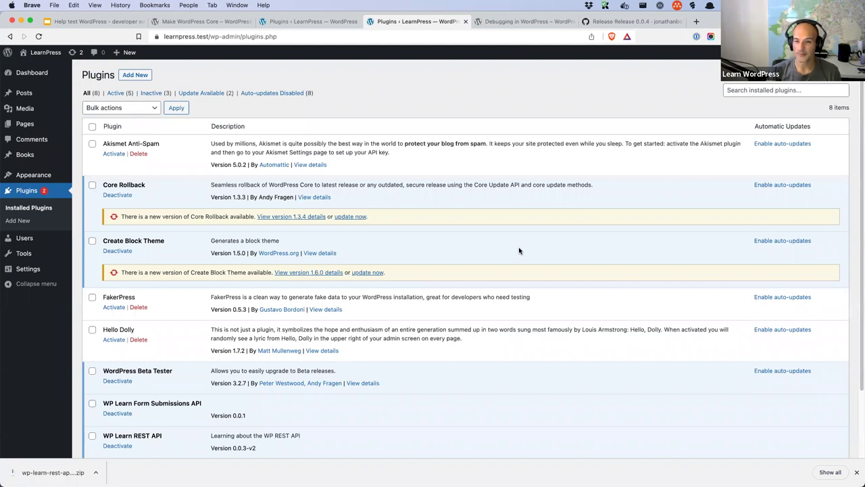
Search Google for "wordpress github beta tester" in a new tab
click(545, 26)
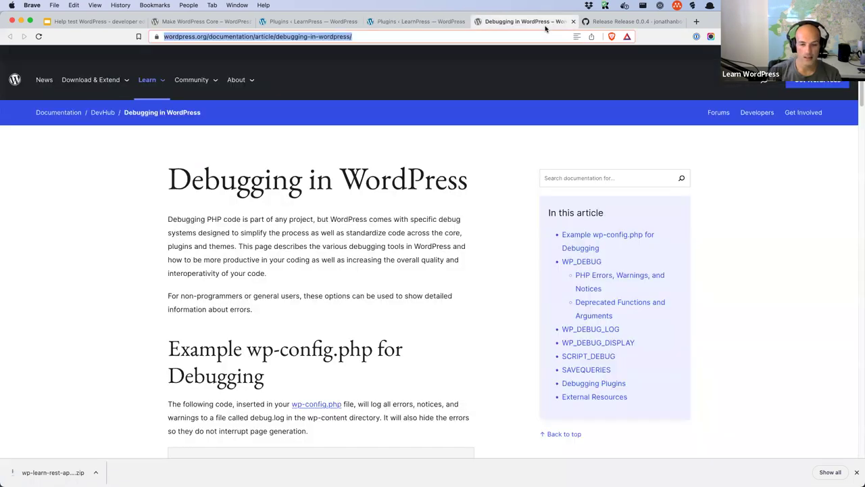
click(619, 21)
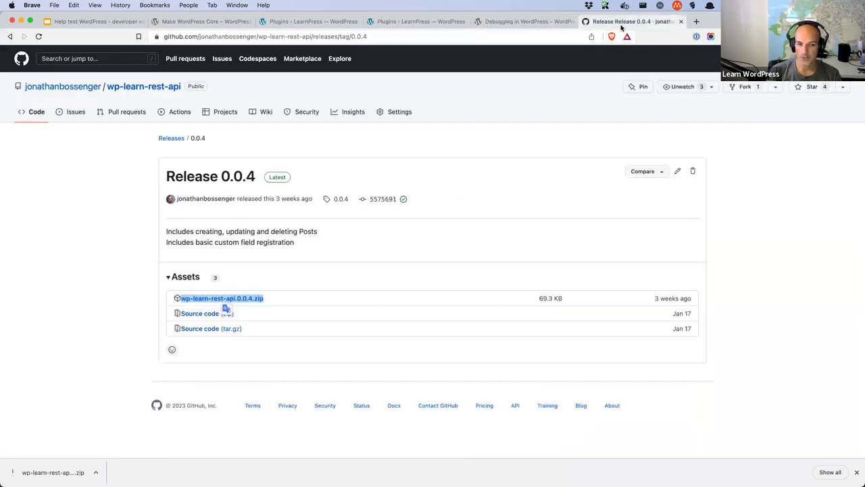
click(696, 21)
text(wordpress github )
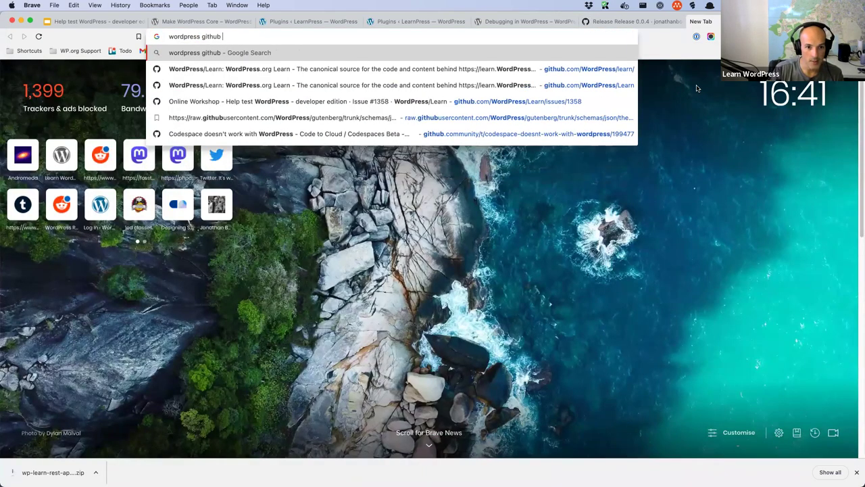
text(beta te)
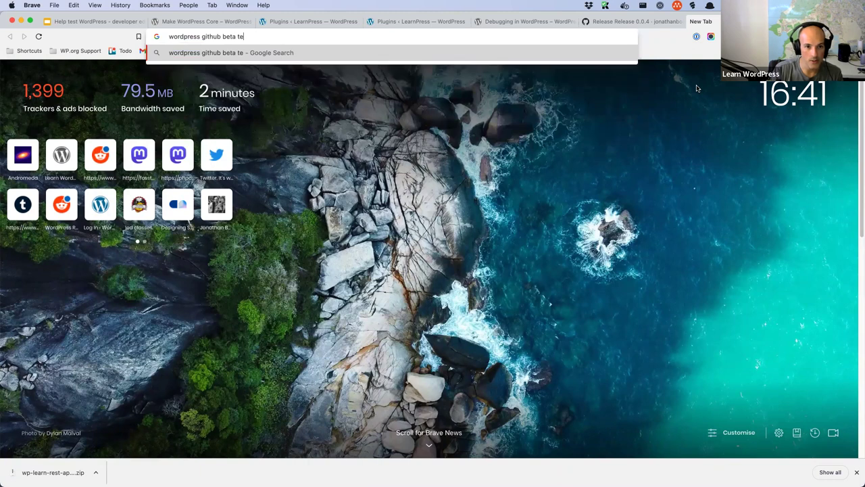
text(ster)
key(Return)
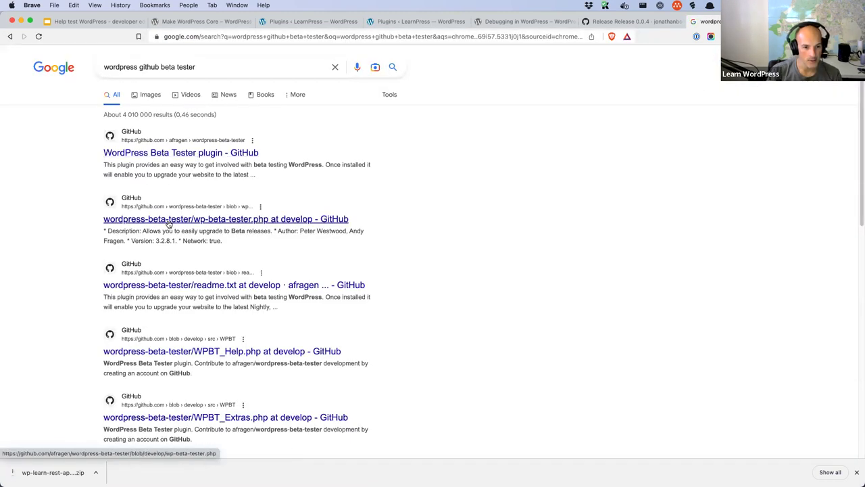
Scan the search results, open the WordPress Beta Tester plugin repository on GitHub and view its latest committer's profile
scroll(173, 285, down, 5)
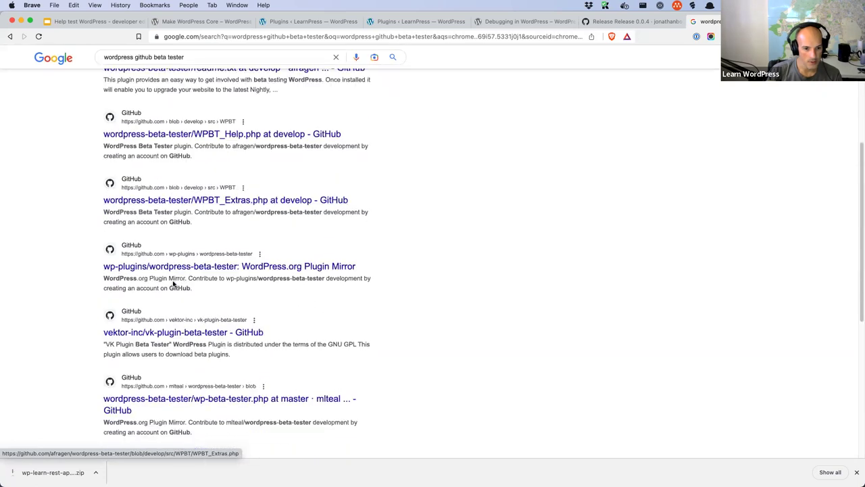
scroll(173, 284, down, 1)
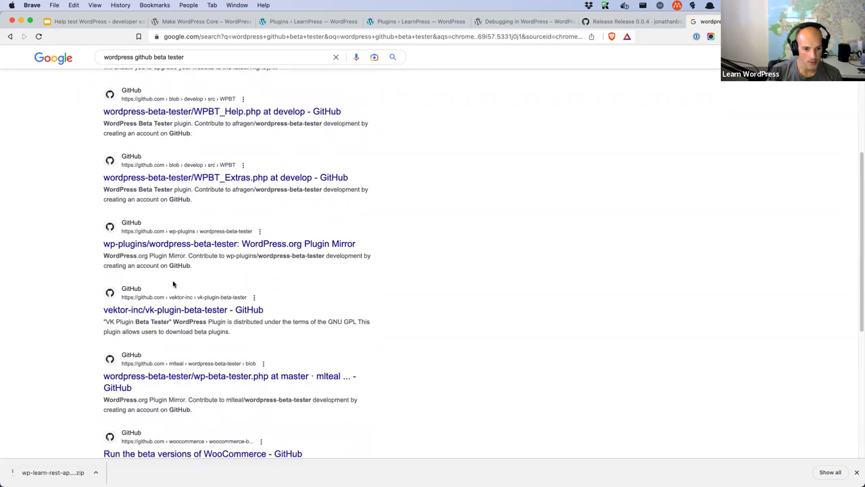
scroll(173, 283, up, 5)
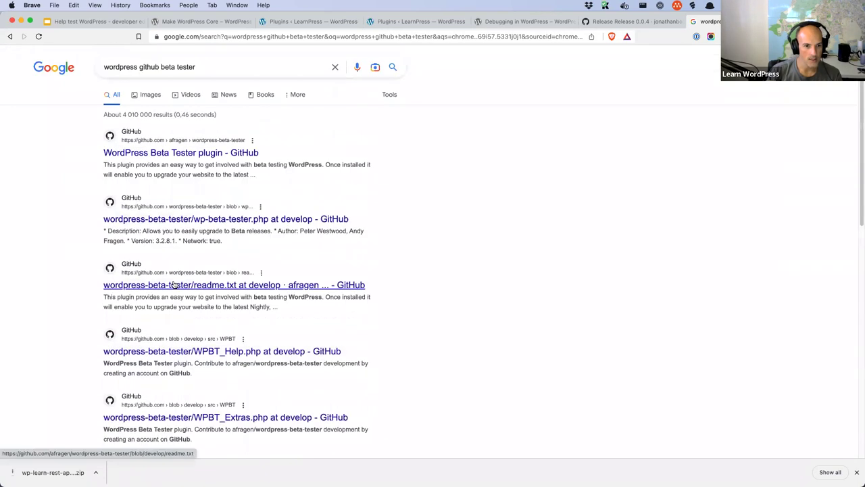
click(193, 154)
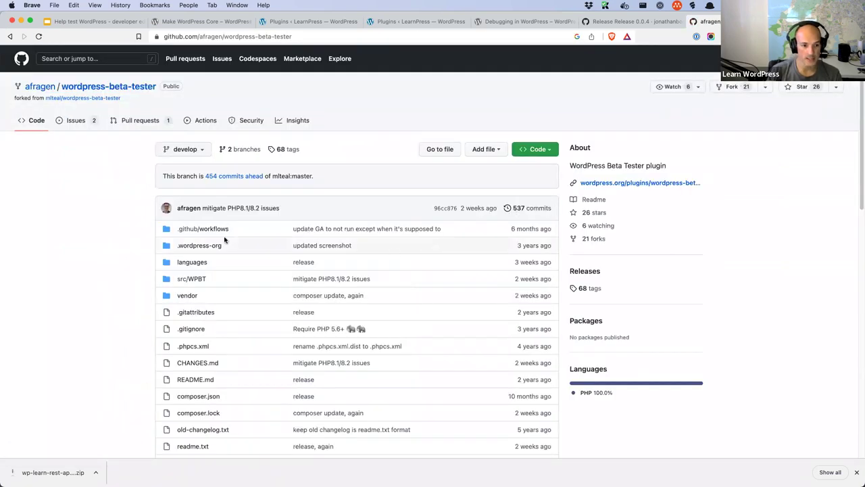
click(189, 210)
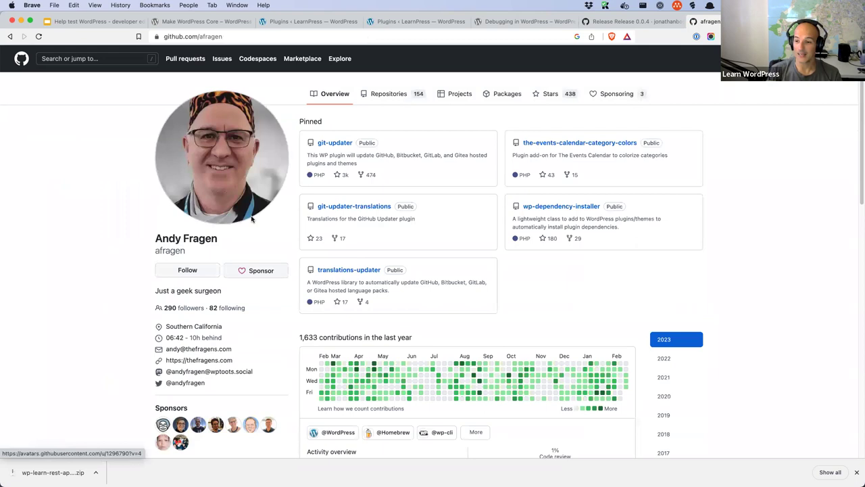
Open the git-updater repository from the pinned projects and copy its web address
click(337, 145)
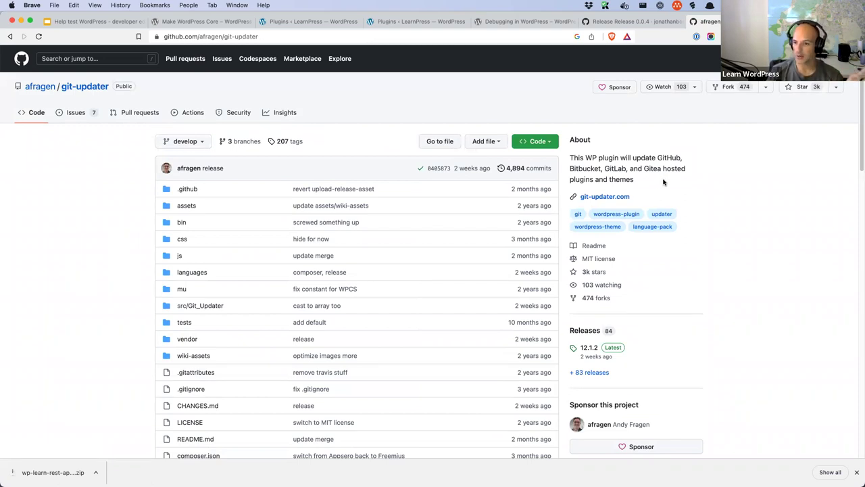
click(292, 37)
right_click(215, 36)
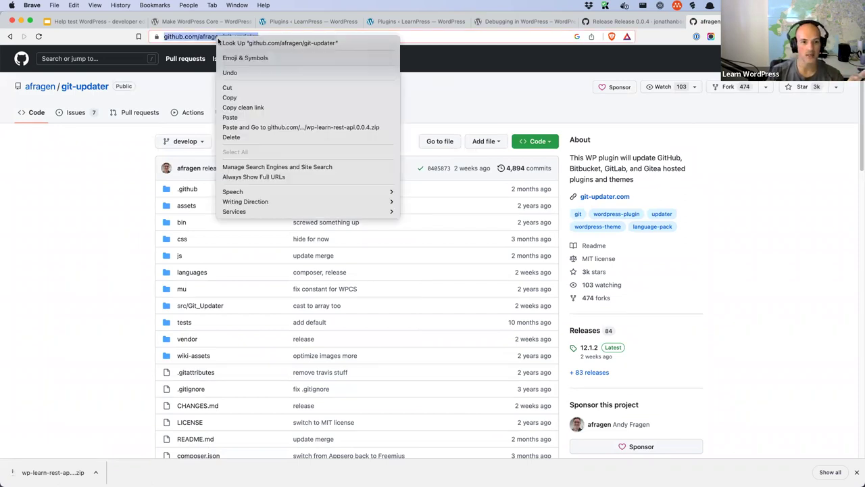
click(237, 98)
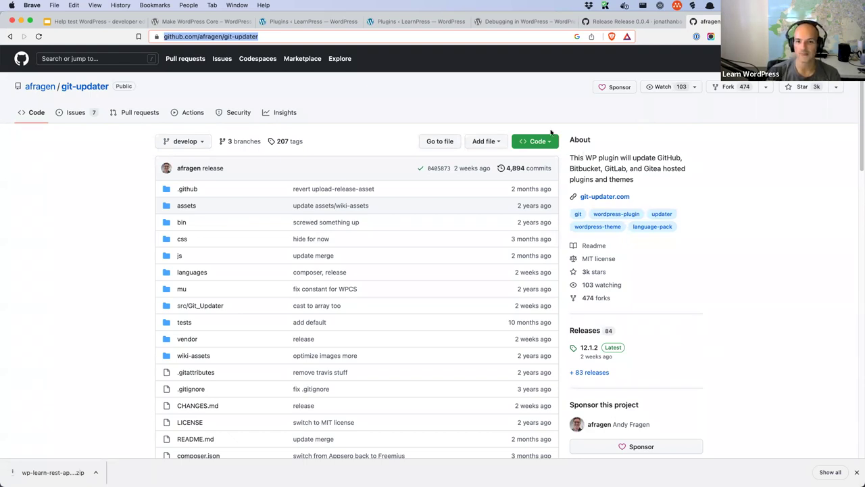
Return to the LearnPress site's installed plugins list and open the form for uploading a new plugin
click(593, 24)
click(494, 22)
click(411, 24)
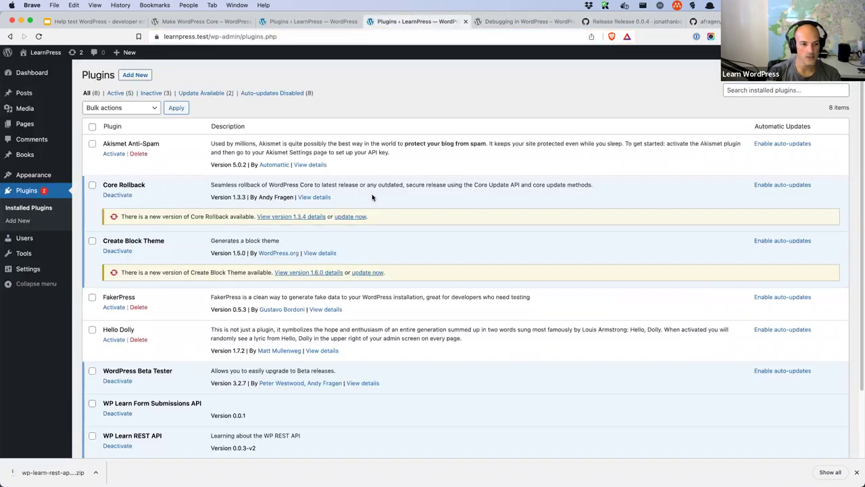
click(138, 79)
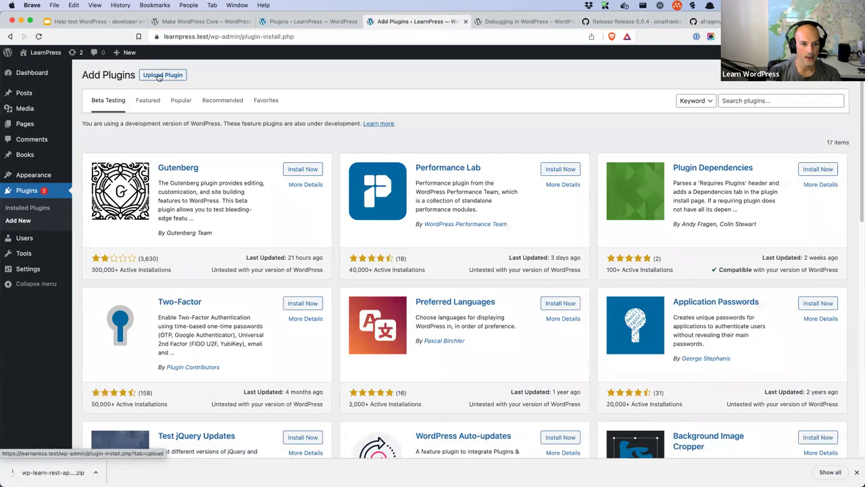
click(159, 76)
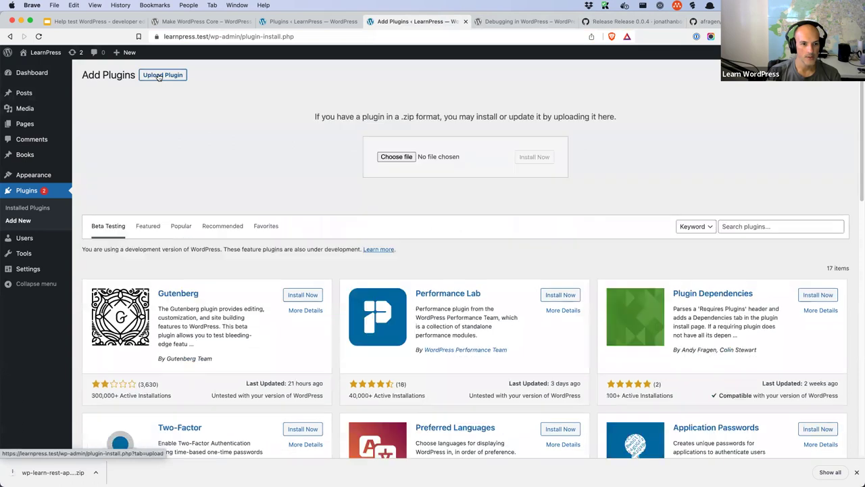
Upload wp-learn-rest-api.0.0.4.zip from the Desktop and replace the currently installed plugin with it
click(386, 158)
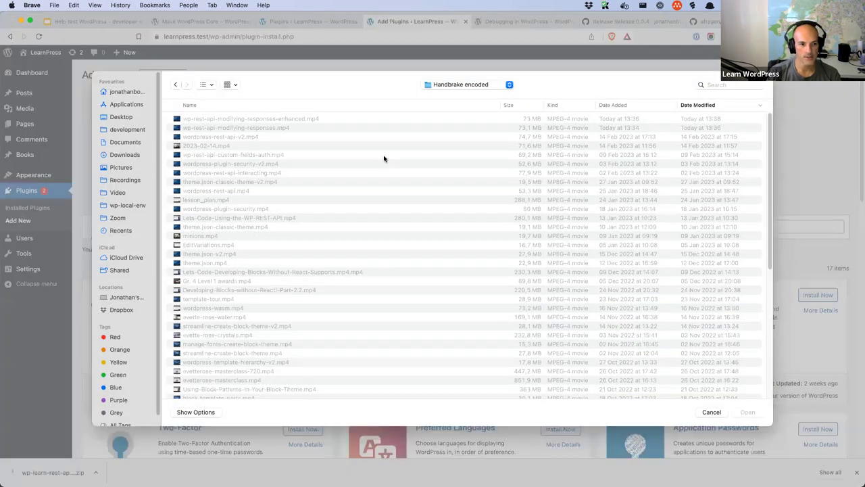
click(121, 118)
click(223, 120)
click(746, 417)
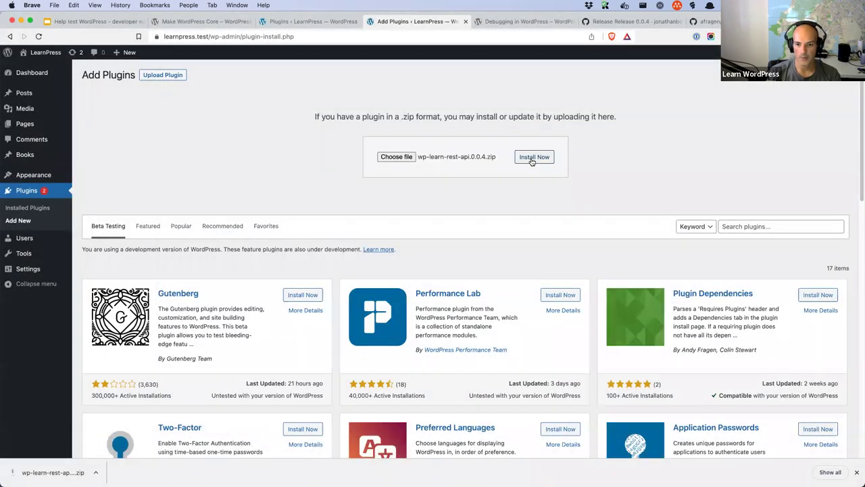
click(532, 162)
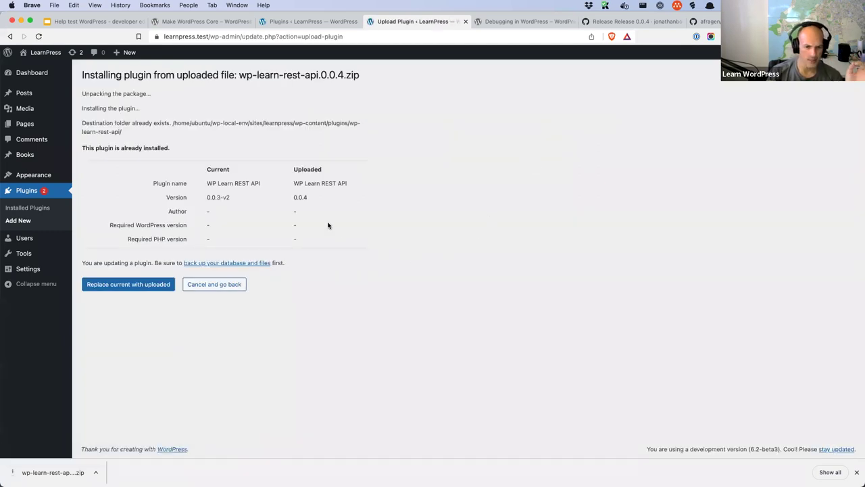
click(126, 285)
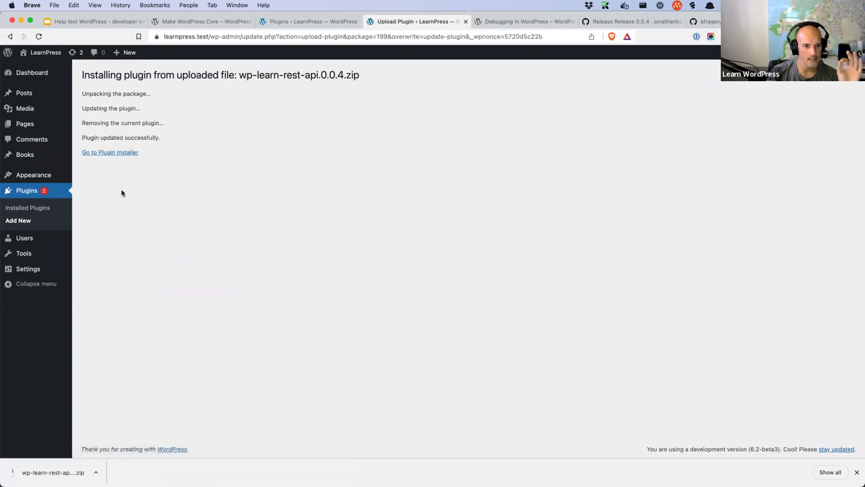
Leave the update result page, check debug.log in VS Code for entries and return to the site's installed plugins list
click(122, 154)
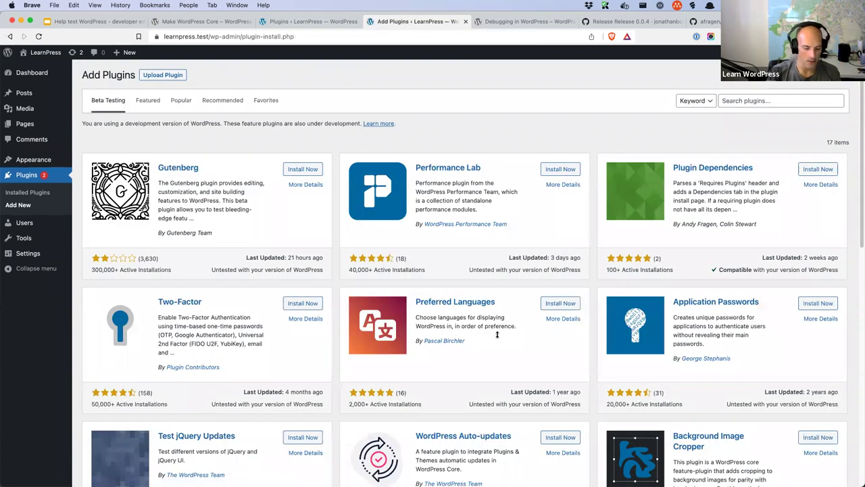
key(super+Tab)
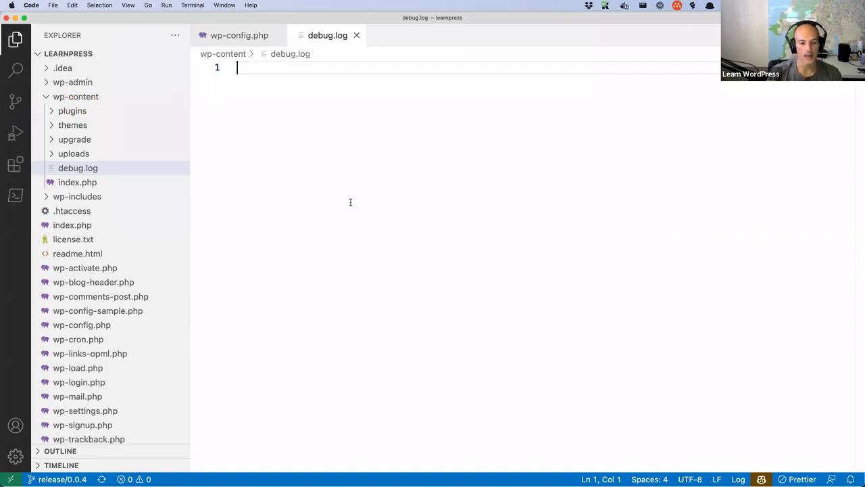
key(super+Tab)
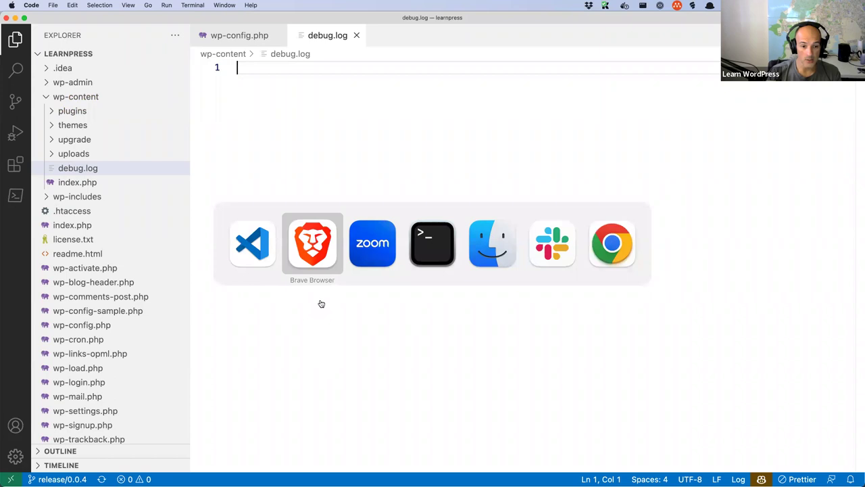
click(23, 173)
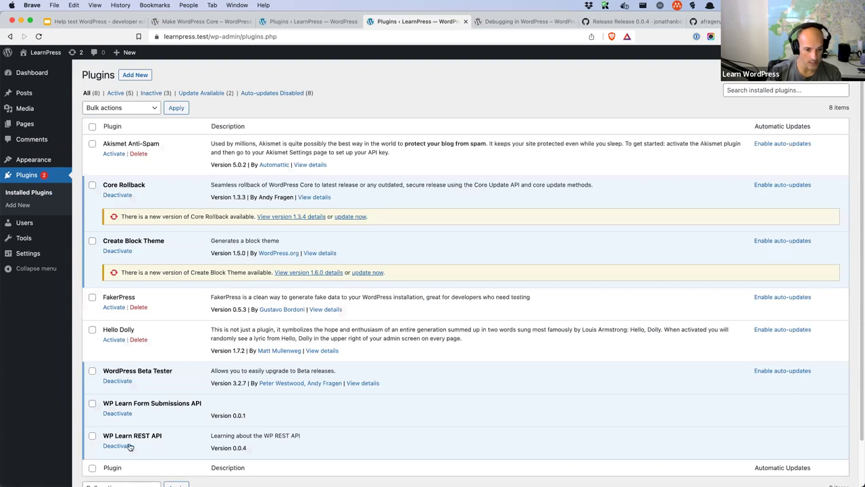
Deactivate the WP Learn REST API plugin and activate it again
scroll(183, 429, down, 1)
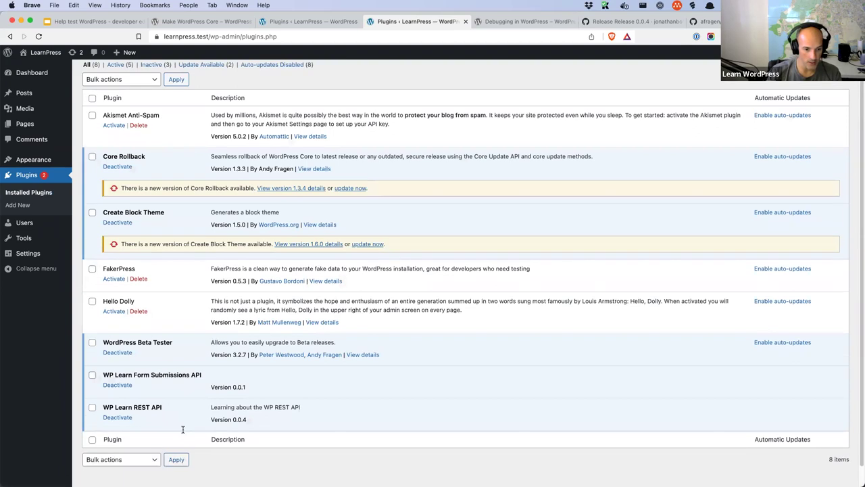
click(126, 418)
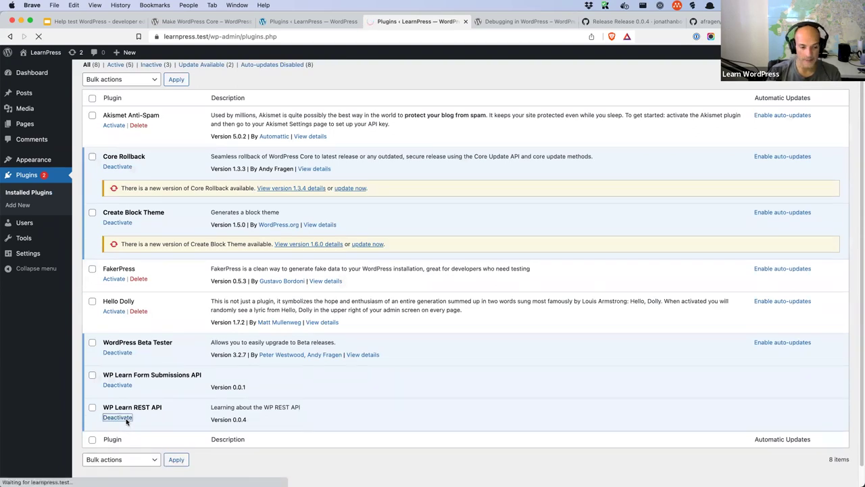
scroll(126, 420, down, 2)
scroll(126, 422, down, 1)
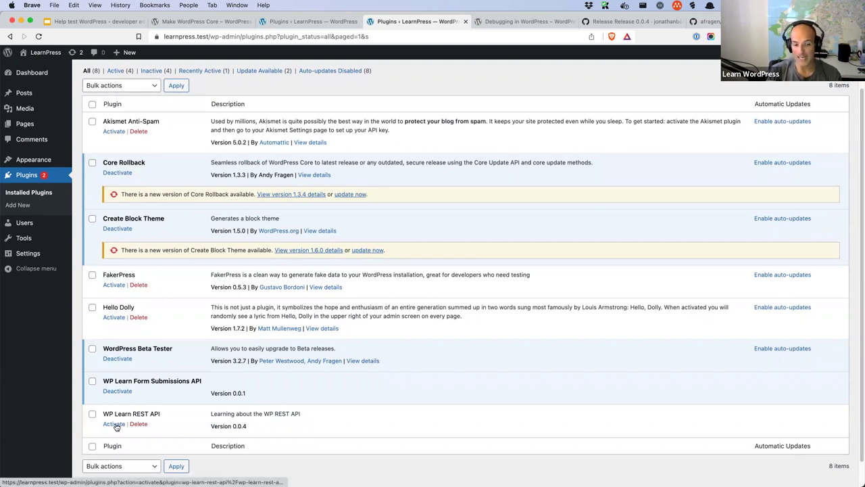
click(114, 425)
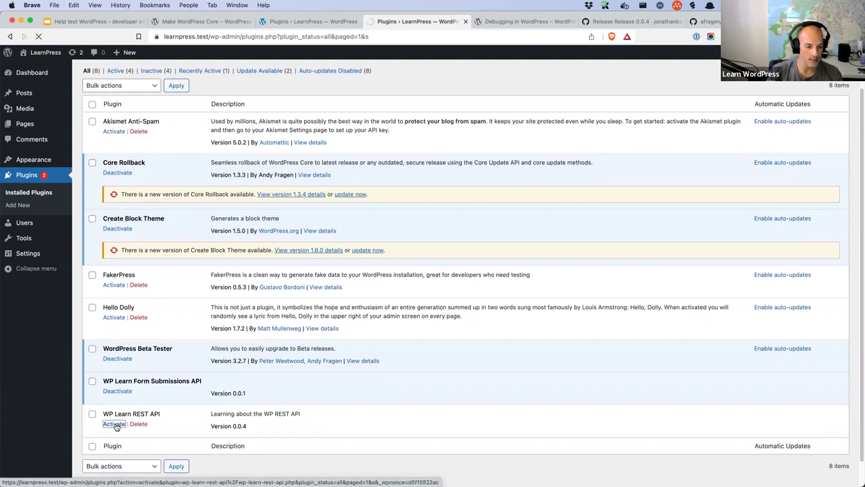
Check debug.log in VS Code for errors from the plugin activation, and look over the plugins list in the browser
key(super+Tab)
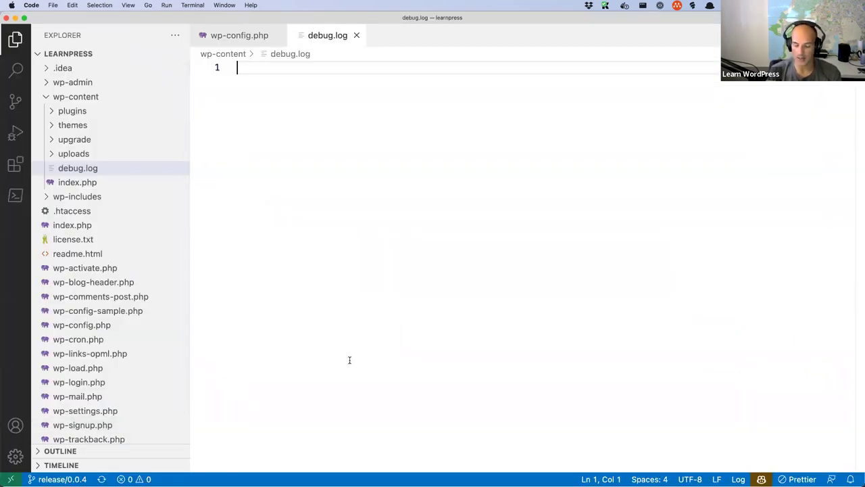
key(super+Tab)
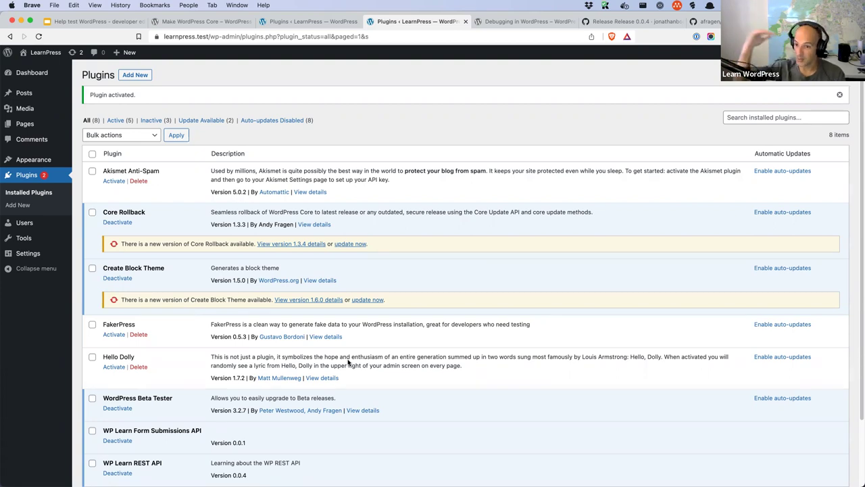
scroll(348, 363, down, 2)
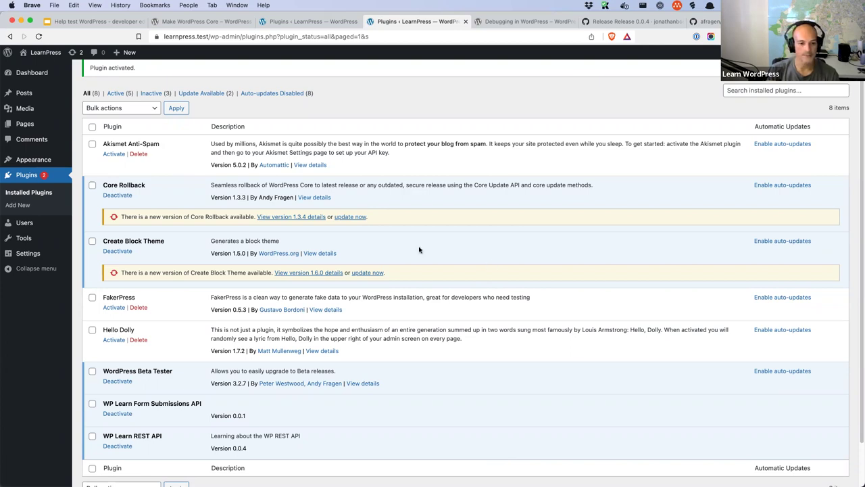
scroll(419, 250, down, 3)
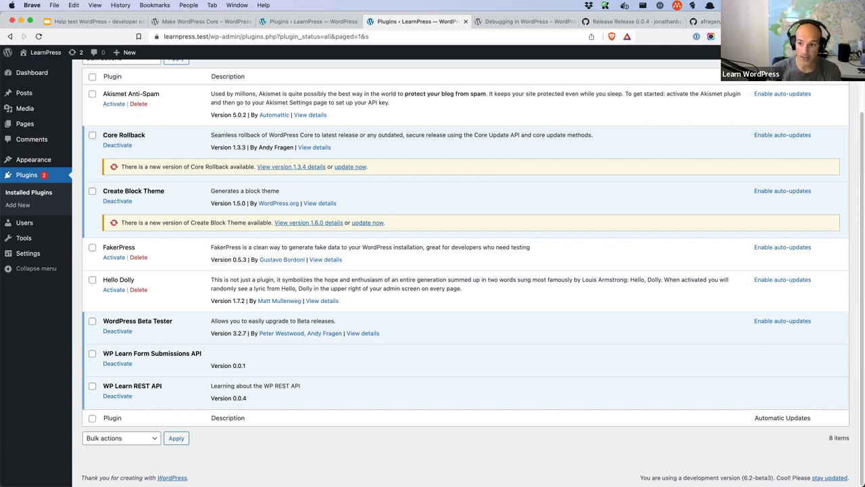
Switch to VS Code and highlight the four debugging constants in wp-config.php
key(super+Tab)
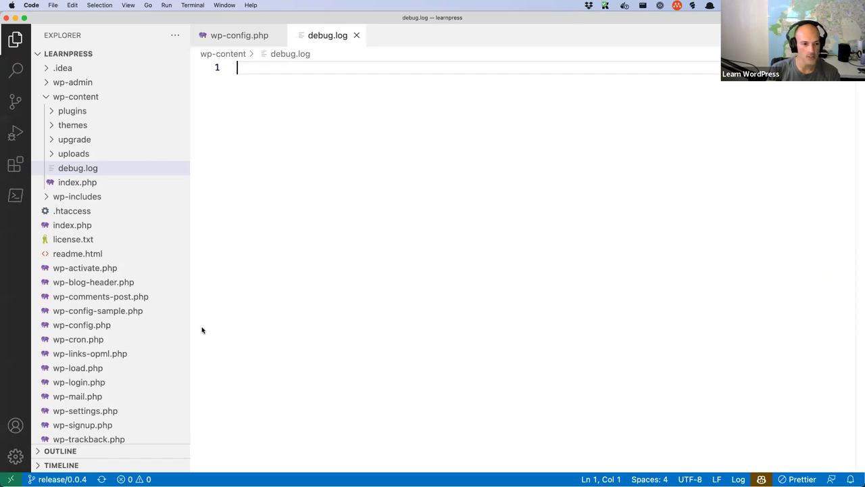
click(251, 35)
drag(408, 288, 227, 248)
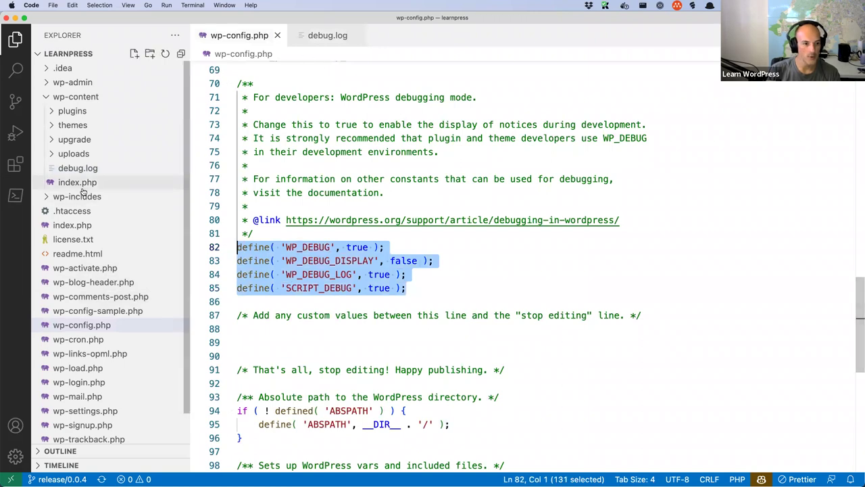
Open wp-learn-rest-api.php from the wp-learn-rest-api plugin folder and look through its code
click(53, 111)
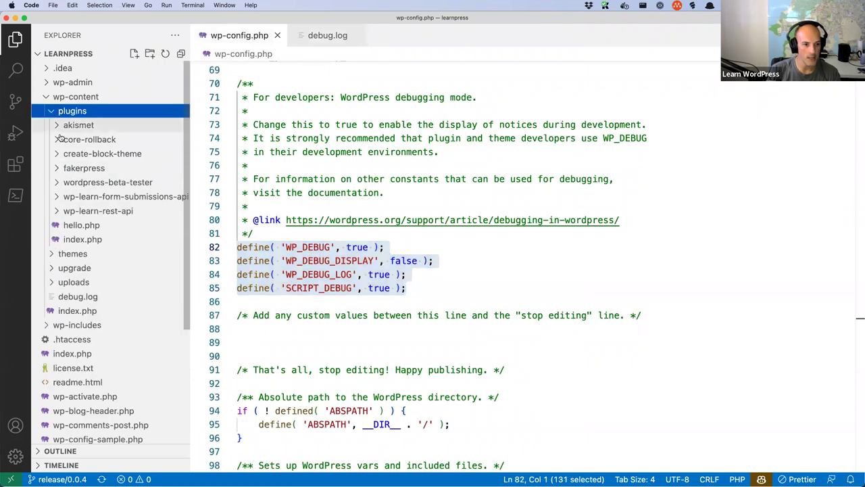
click(55, 211)
click(98, 239)
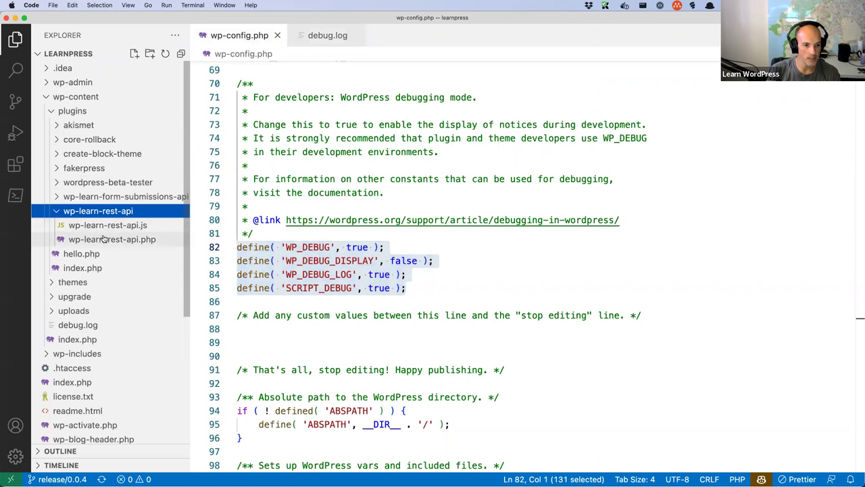
click(305, 289)
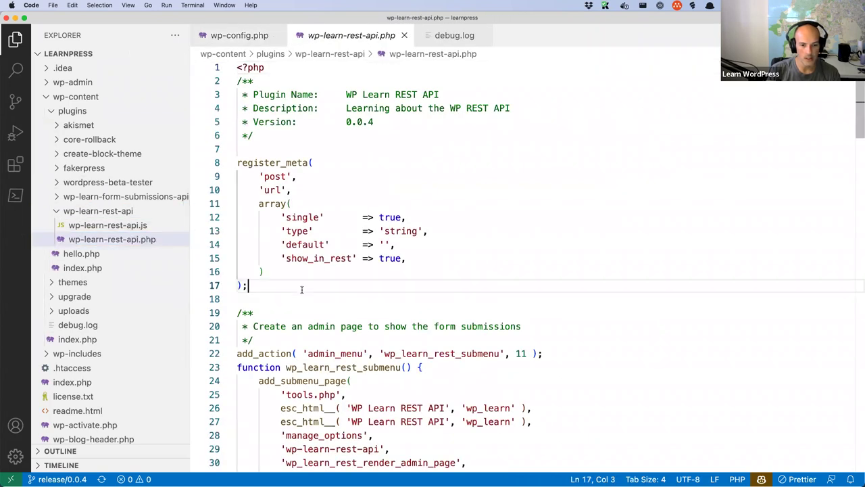
scroll(305, 290, down, 3)
scroll(305, 289, up, 3)
Add the line error_log('An error has happened'); above the register_meta call and switch back to the site's plugins list in the browser
click(253, 152)
key(Return)
key(Return)
key(Up)
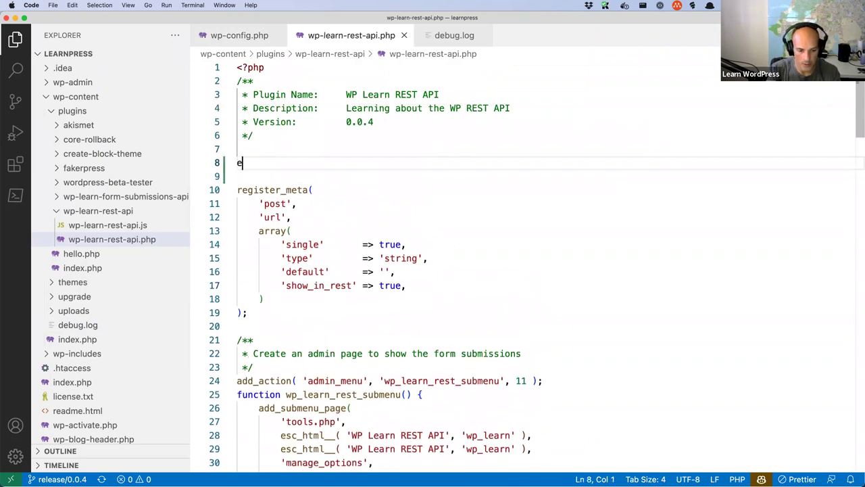
text(error_)
key(Escape)
key(BackSpace)
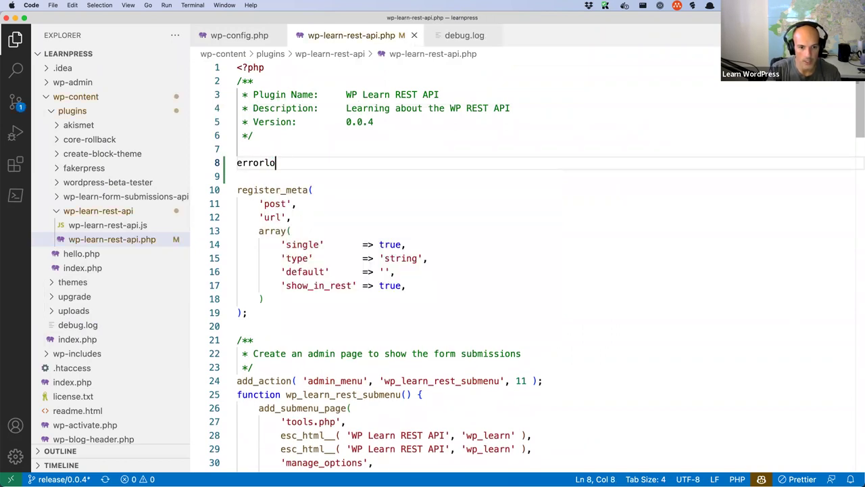
text(_log)
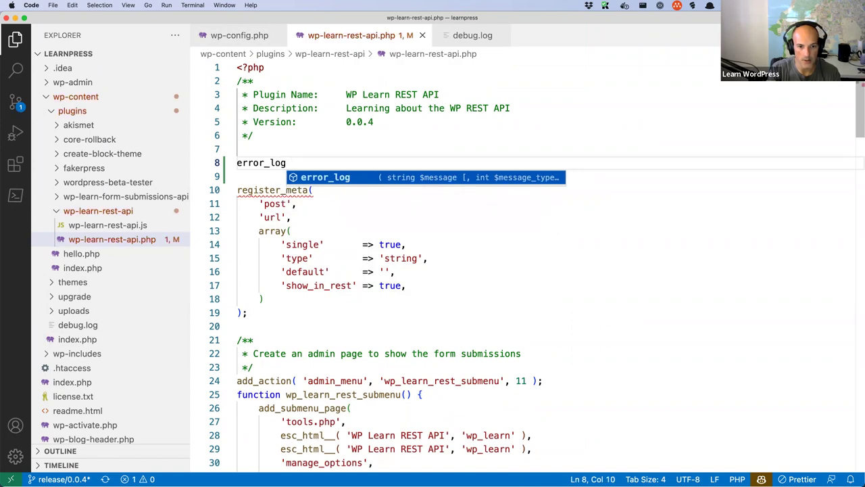
text(('Meg)
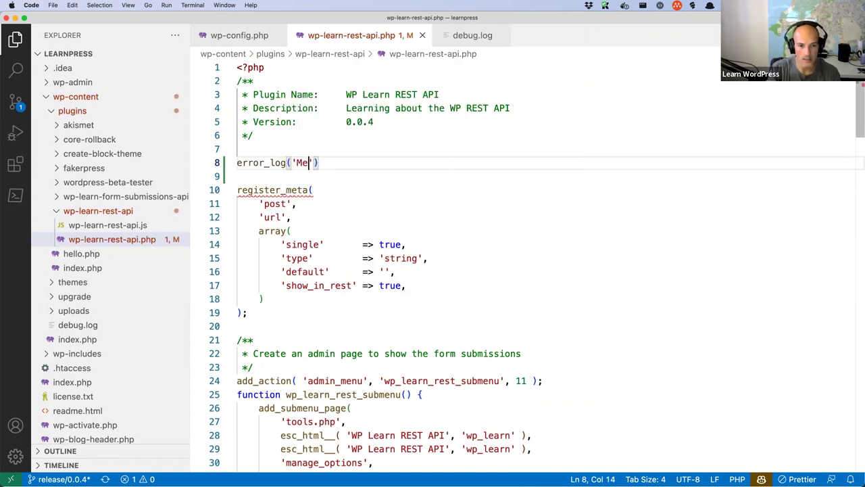
key(BackSpace)
key(BackSpace)
key(BackSpace)
text(Err)
key(BackSpace)
key(BackSpace)
key(BackSpace)
text(An error has )
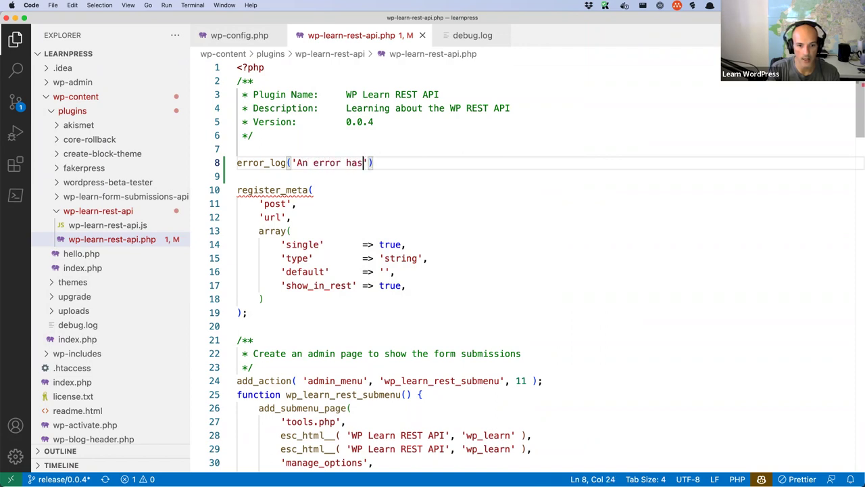
text(happened'))
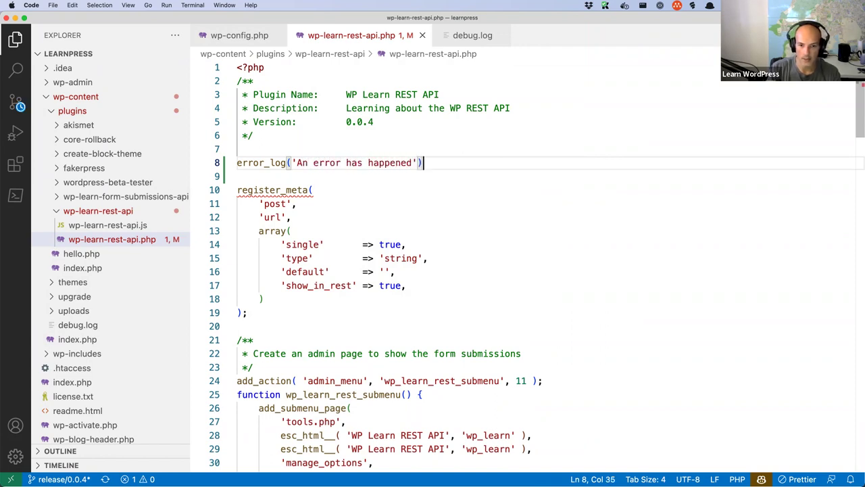
text(;)
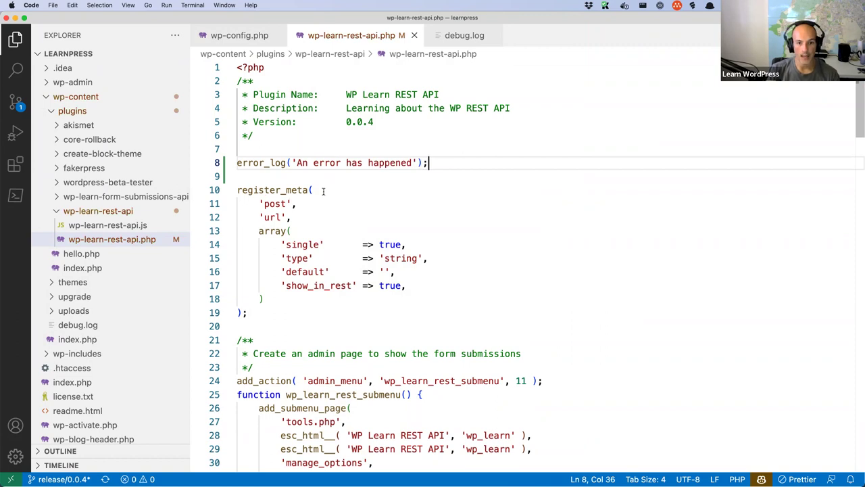
key(super+Tab)
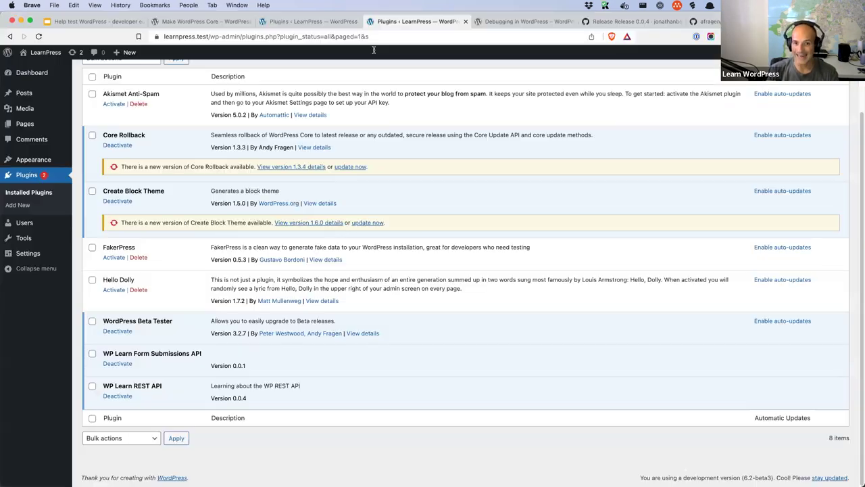
Load the site's WordPress dashboard, and switch to VS Code to check debug.log for logged errors
click(31, 72)
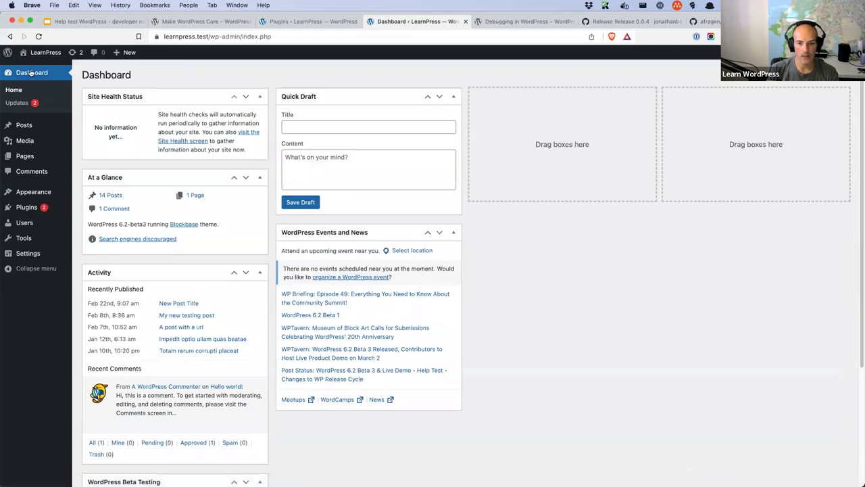
key(super+Tab)
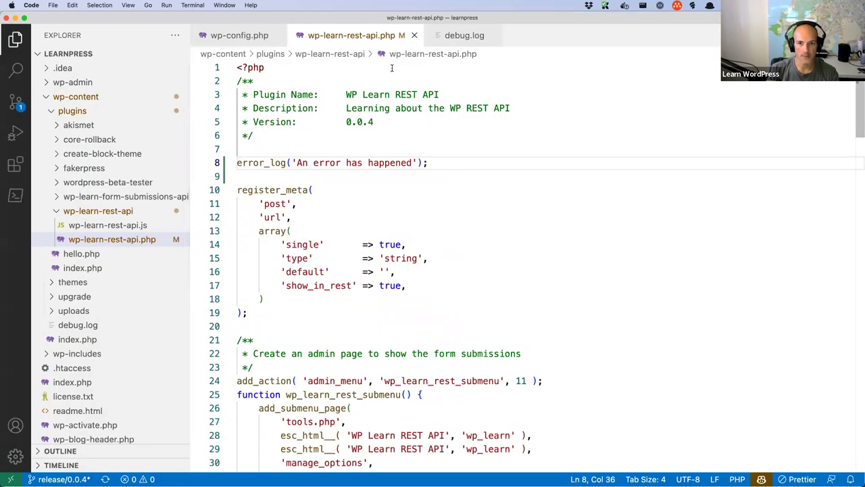
click(460, 35)
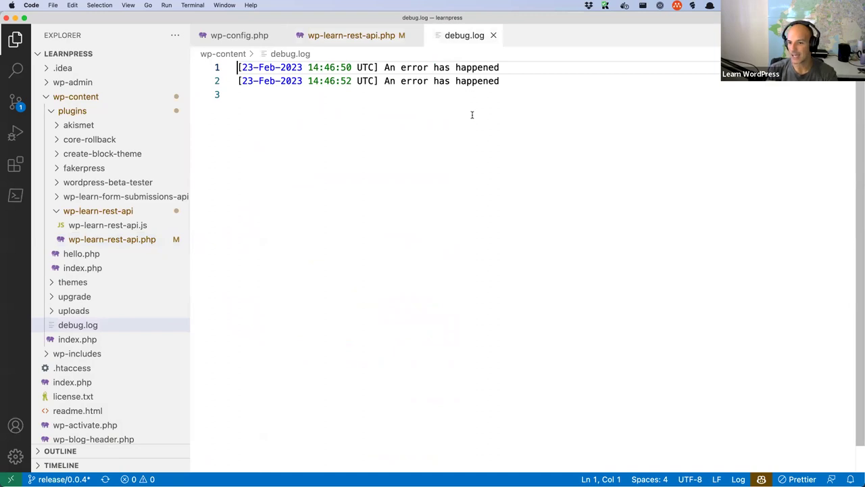
Highlight the error_log line in wp-learn-rest-api.php, check debug.log for its entries, and return to the plugin file
click(366, 42)
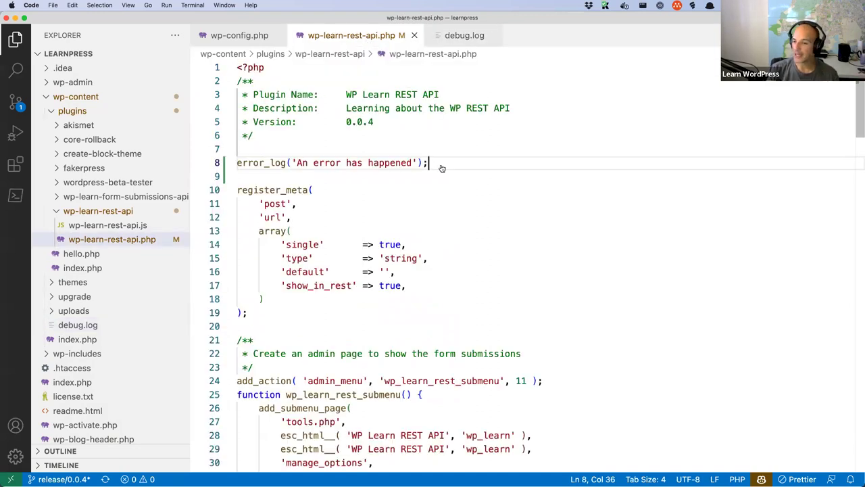
key(super+shift+Left)
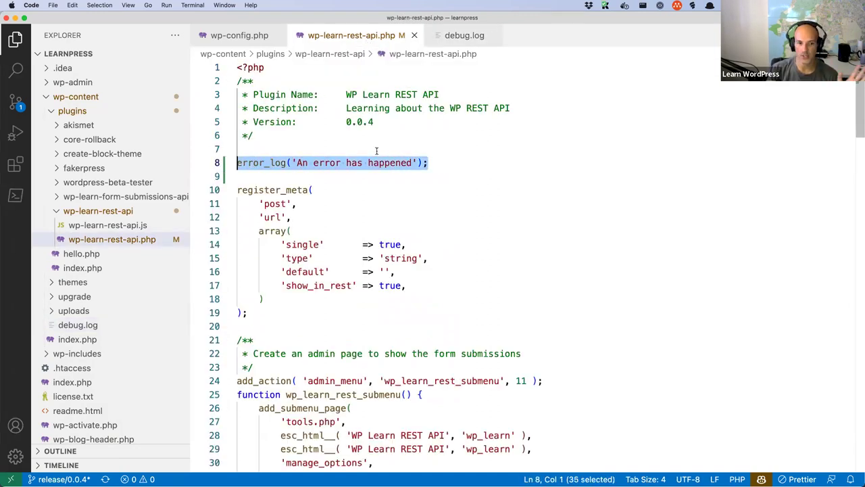
click(298, 138)
click(259, 150)
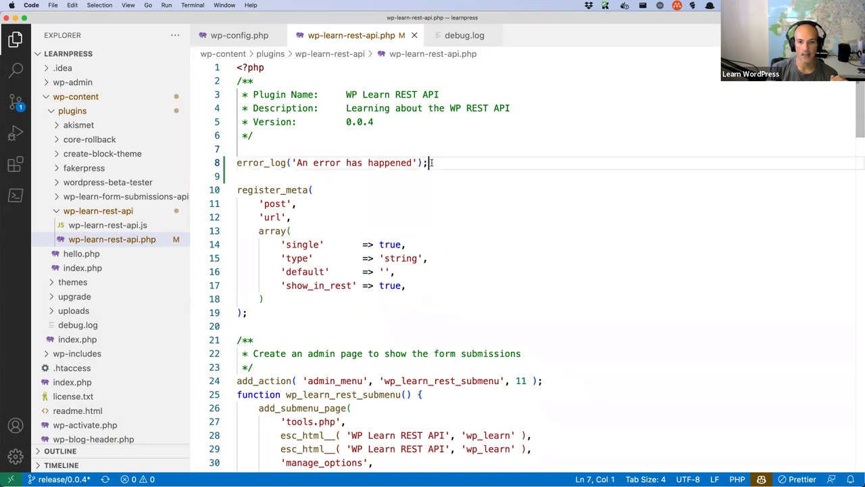
click(463, 36)
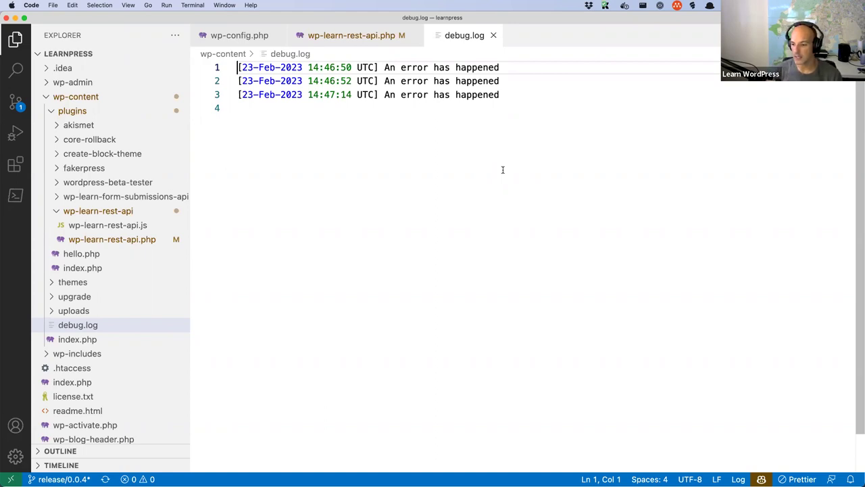
click(350, 38)
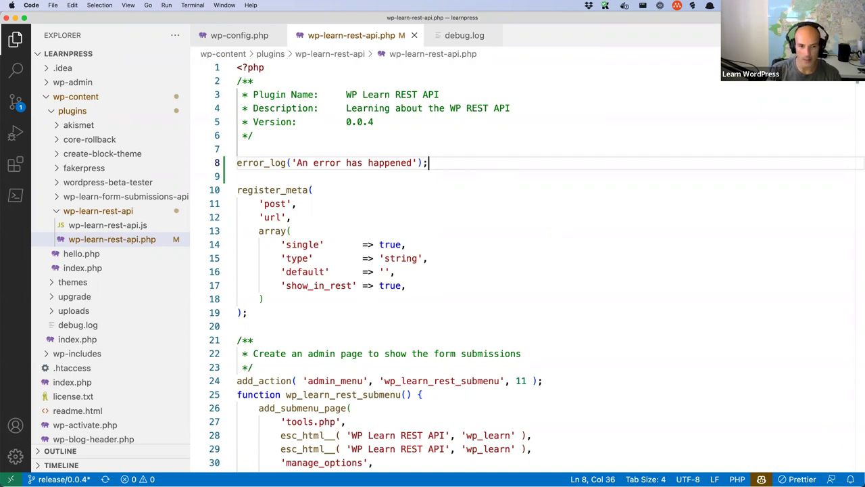
Switch to the browser, open the site's installed plugins and update the Create Block Theme plugin
key(super+Tab)
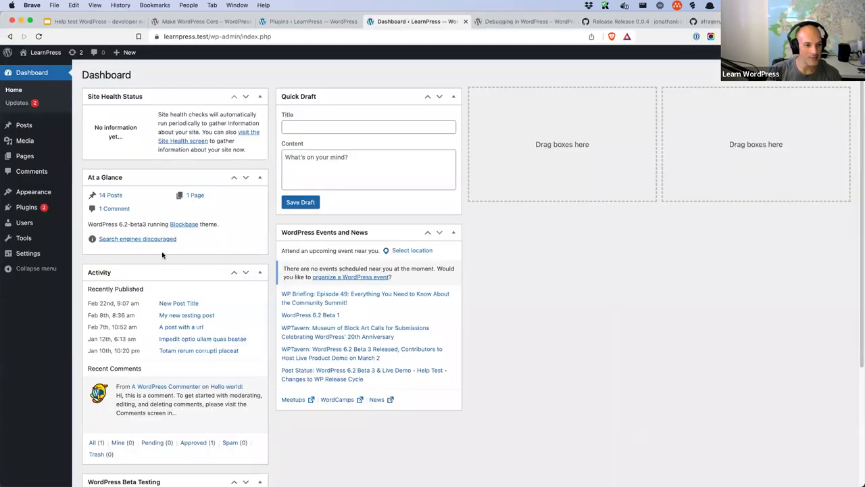
mouse_move(27, 207)
click(94, 223)
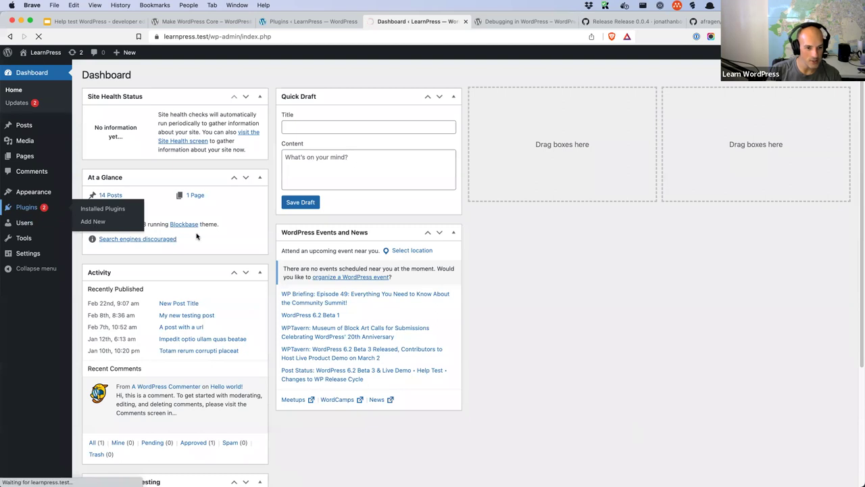
scroll(152, 286, down, 2)
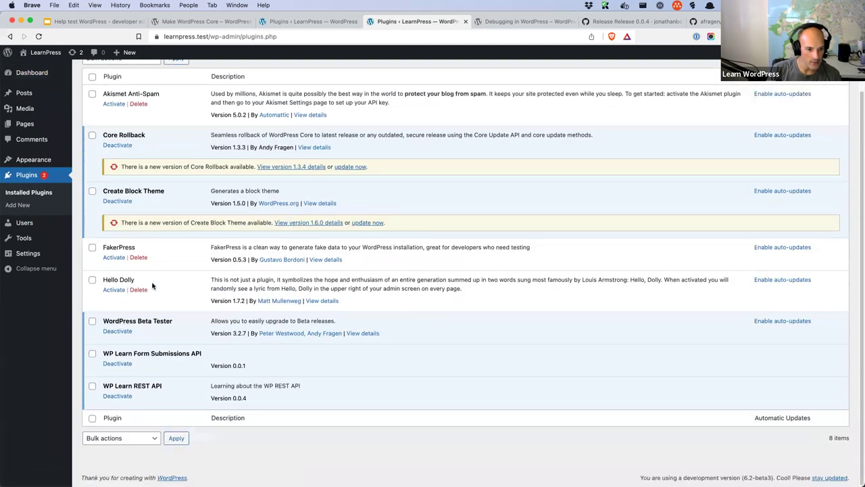
scroll(153, 285, up, 2)
click(362, 275)
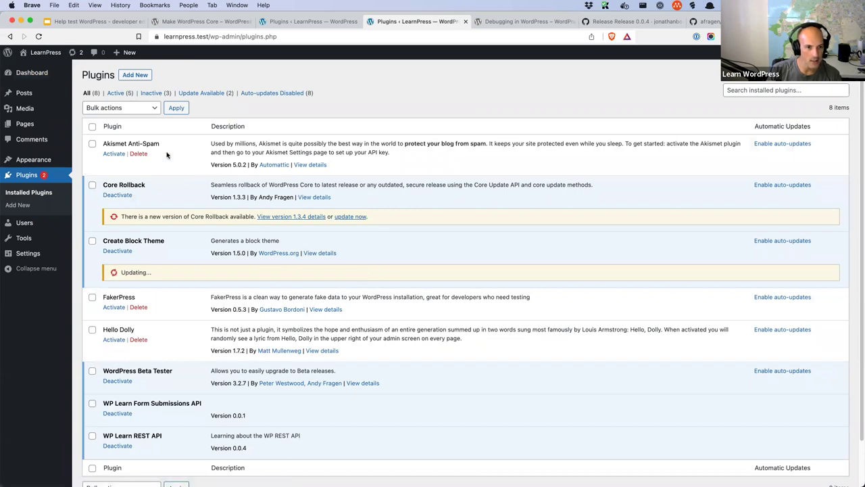
Search the plugin directory for sql buddy, and install and activate the SQL Buddy plugin
click(135, 75)
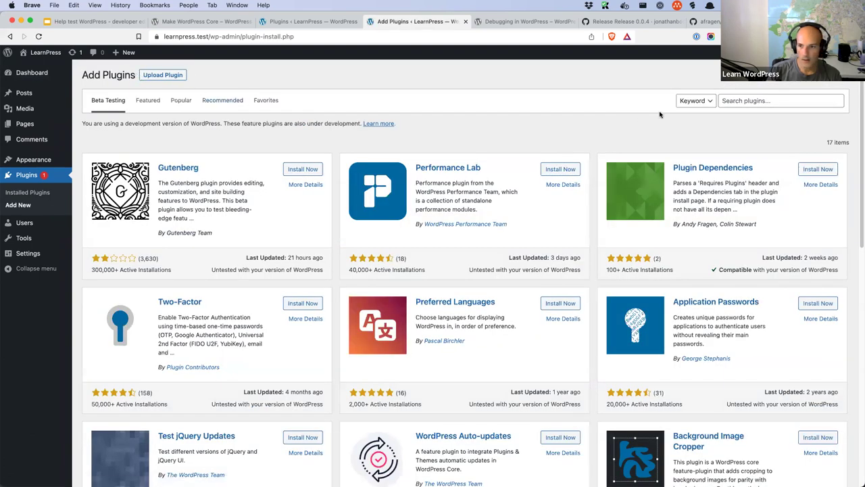
click(747, 100)
text(sqlbuddy)
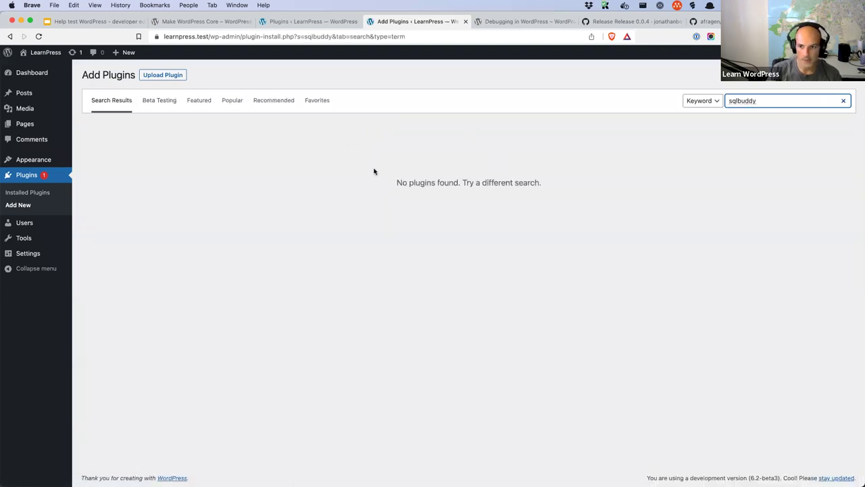
click(739, 100)
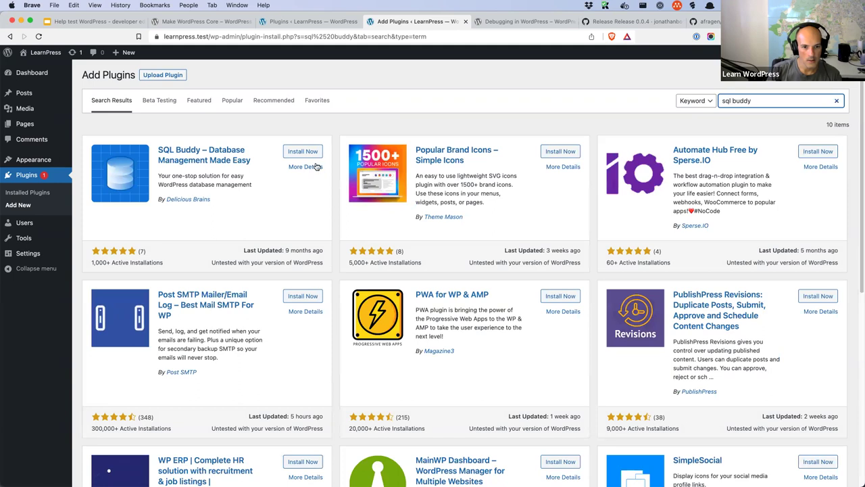
click(311, 156)
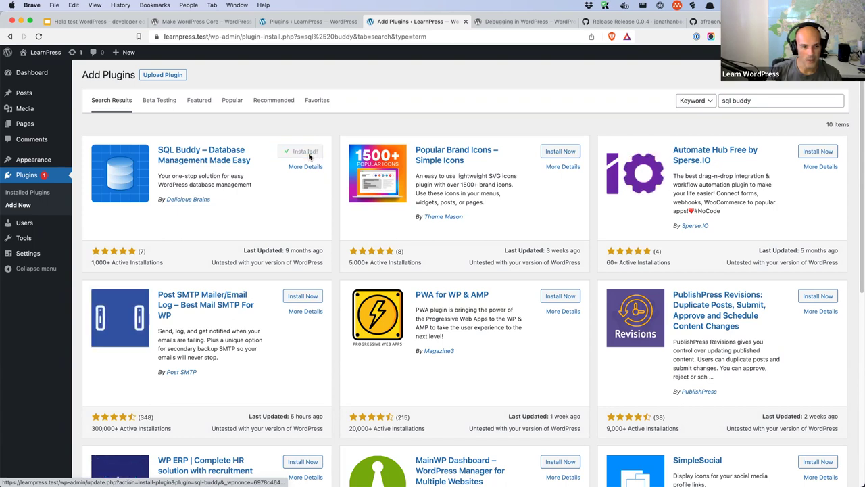
click(307, 153)
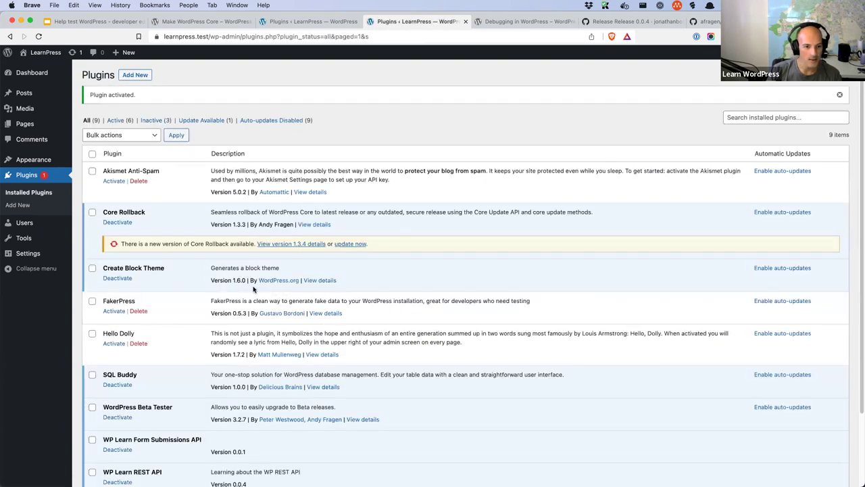
Deactivate the WP Learn REST API plugin and activate it again
scroll(181, 384, down, 3)
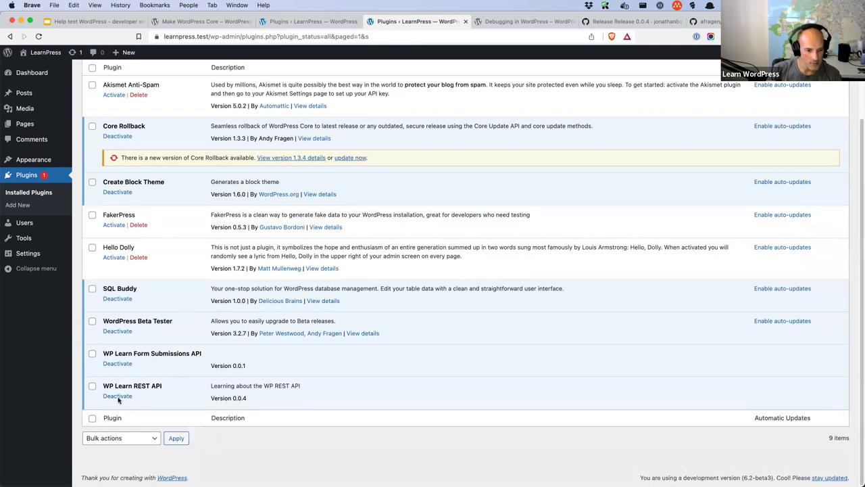
click(119, 394)
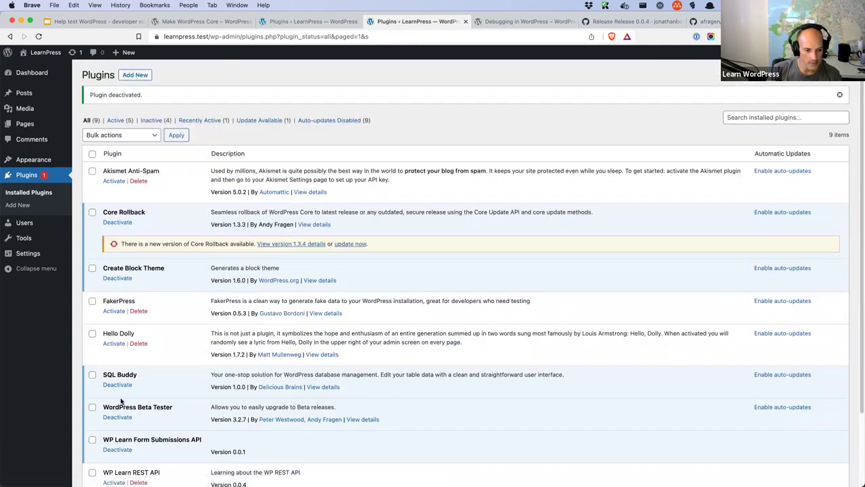
scroll(117, 400, down, 3)
click(115, 399)
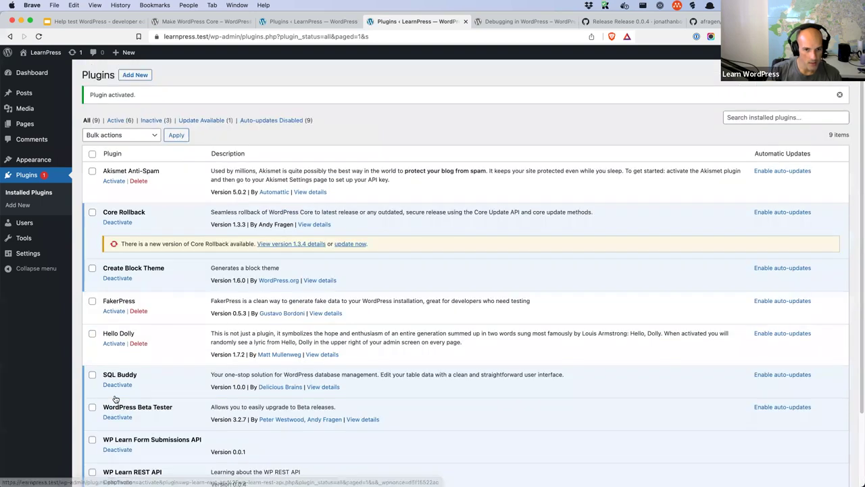
Review debug.log in VS Code for entries logged during the plugin actions, and recheck it after a brief return to the browser
key(super+Tab)
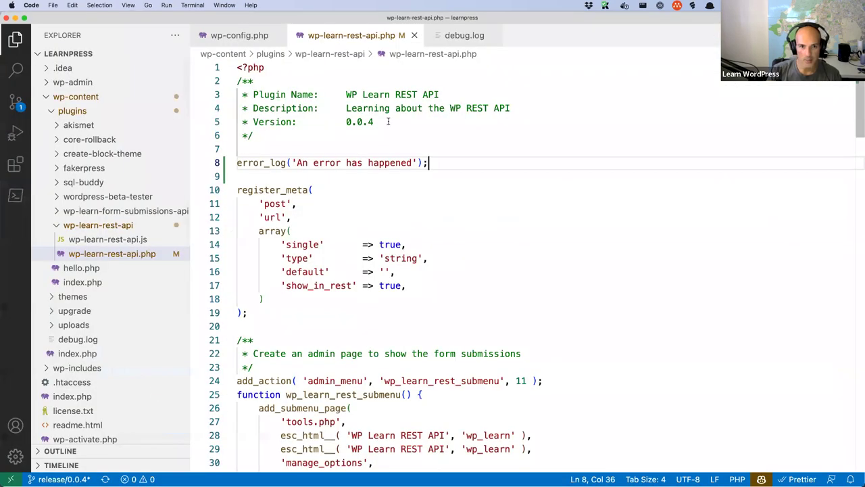
click(464, 35)
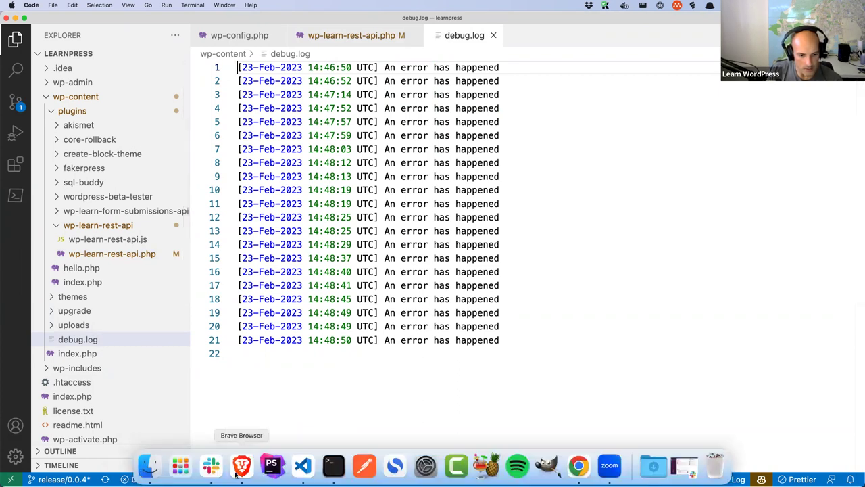
click(238, 465)
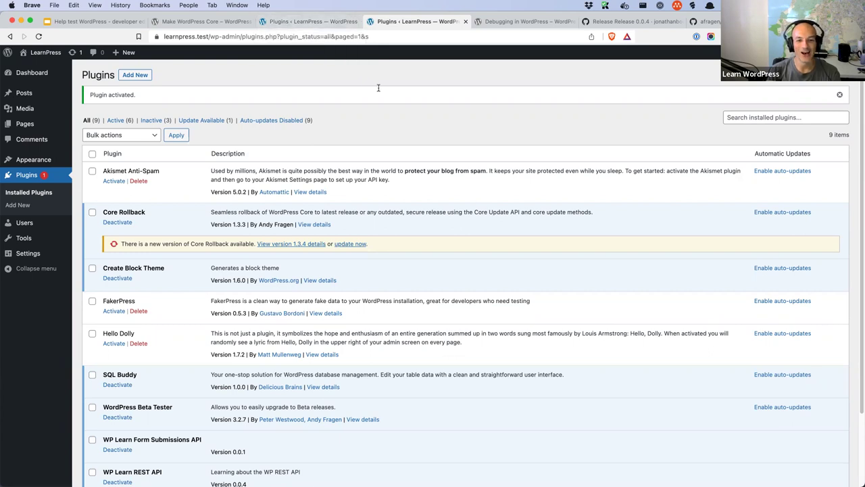
key(super+Tab)
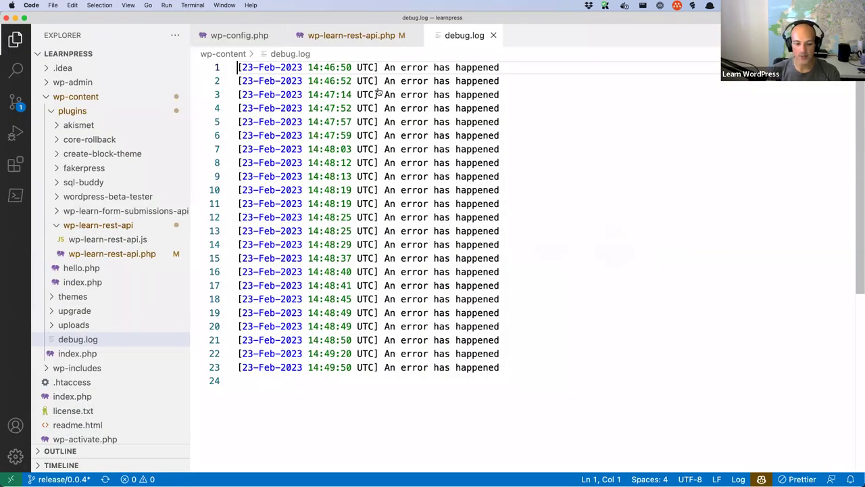
Show the Objectives slide in the browser, and look through the start of the Help Test WordPress 6.2 post
key(super+Tab)
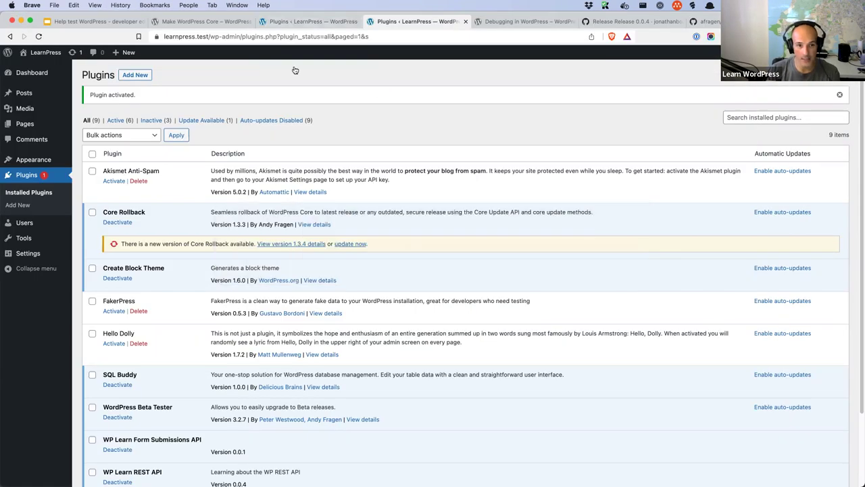
click(88, 21)
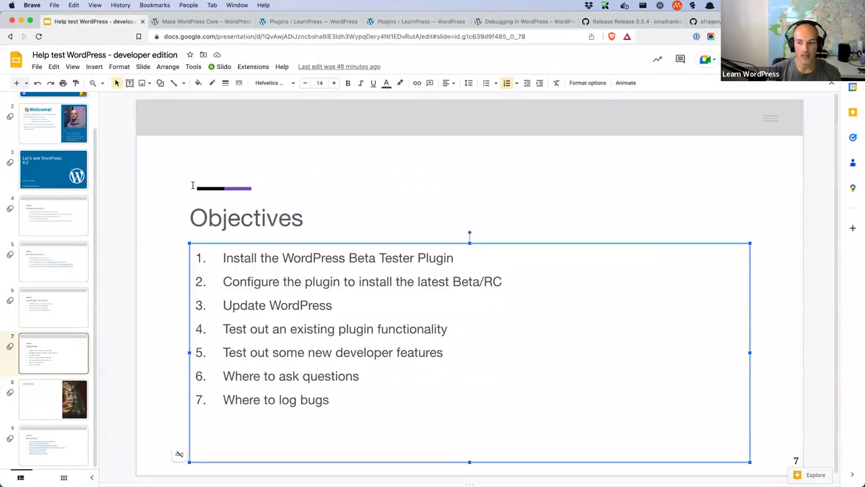
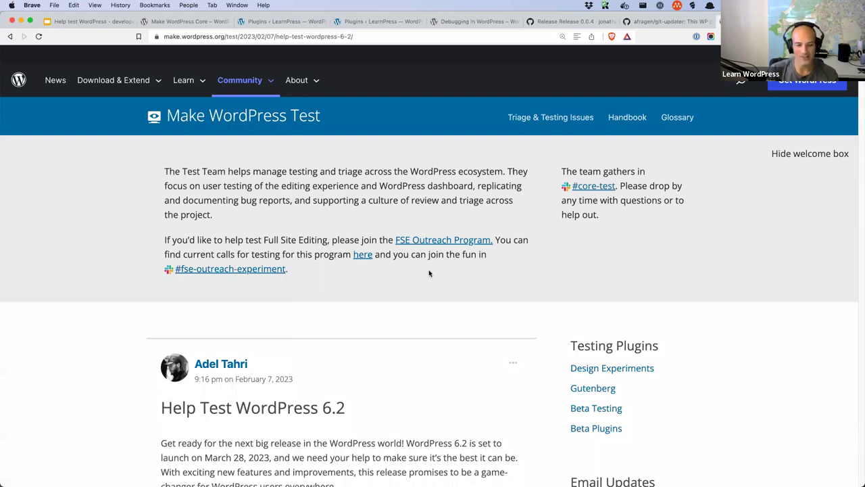
scroll(428, 274, down, 1)
scroll(428, 273, down, 4)
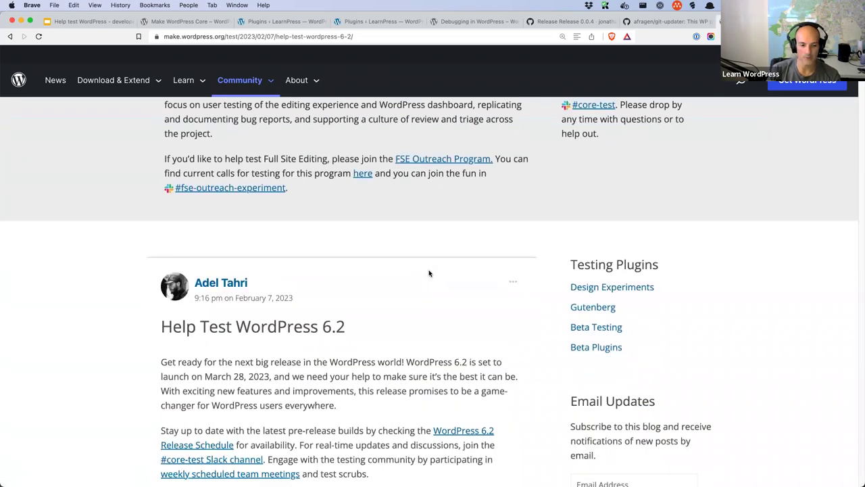
scroll(428, 273, down, 1)
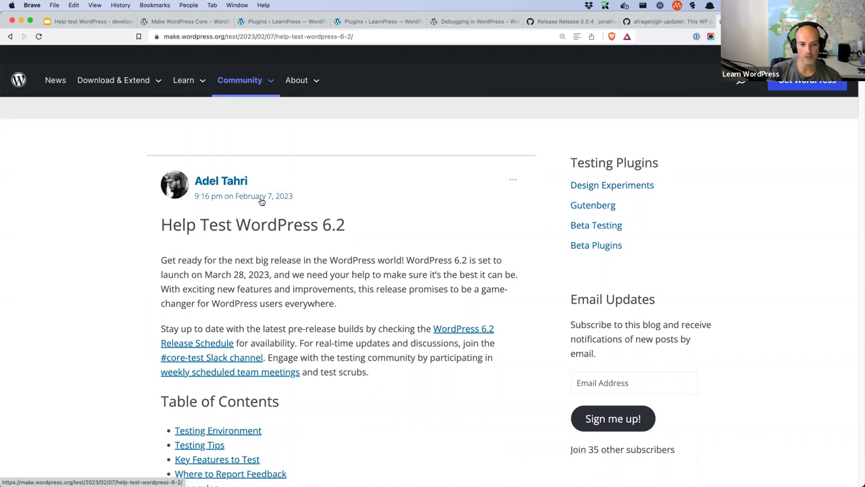
Go back to the WordPress 6.2 Development Cycle page in the Make WordPress Core tab and review its release schedule
click(194, 23)
click(8, 38)
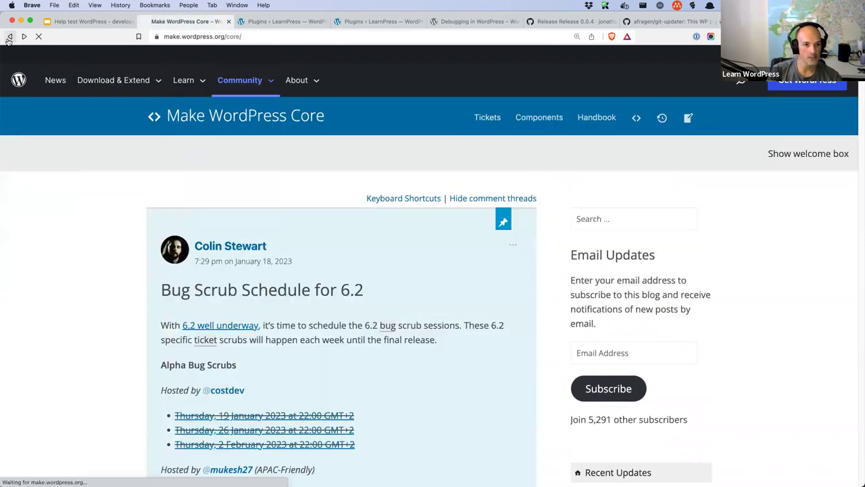
click(9, 38)
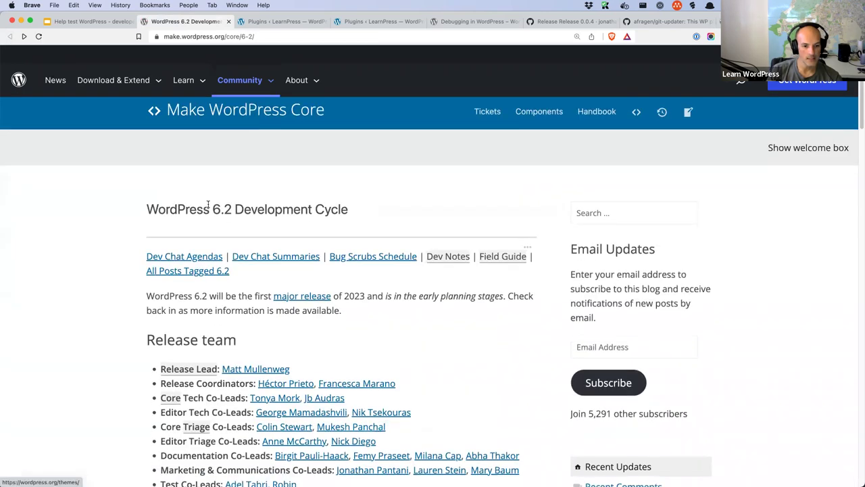
scroll(208, 204, down, 3)
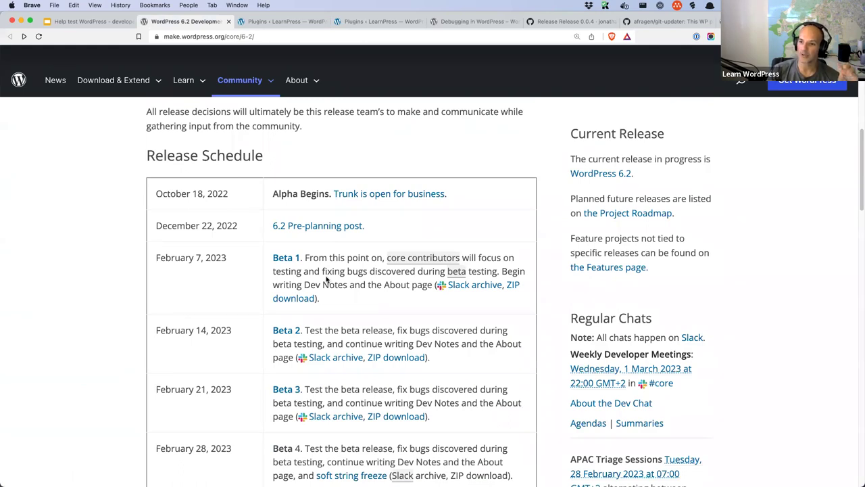
Switch to the Help Test WordPress 6.2 post and read its introduction, table of contents and testing environment instructions
key(super+bracketright)
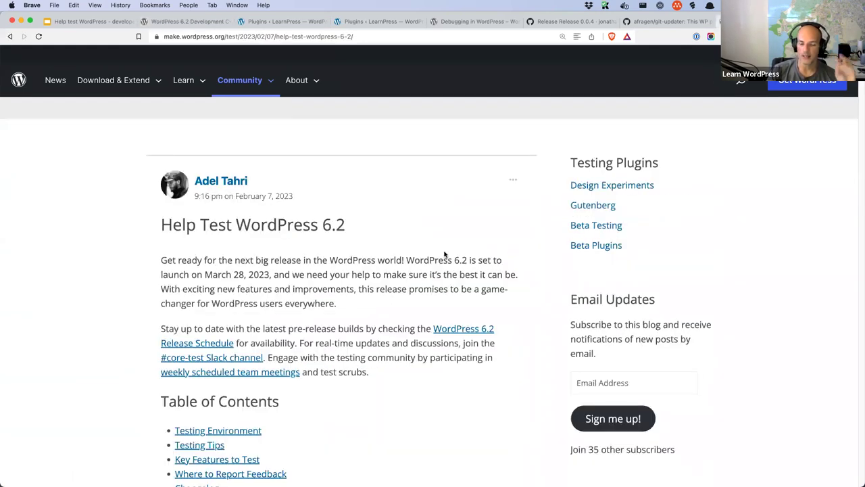
scroll(457, 208, down, 2)
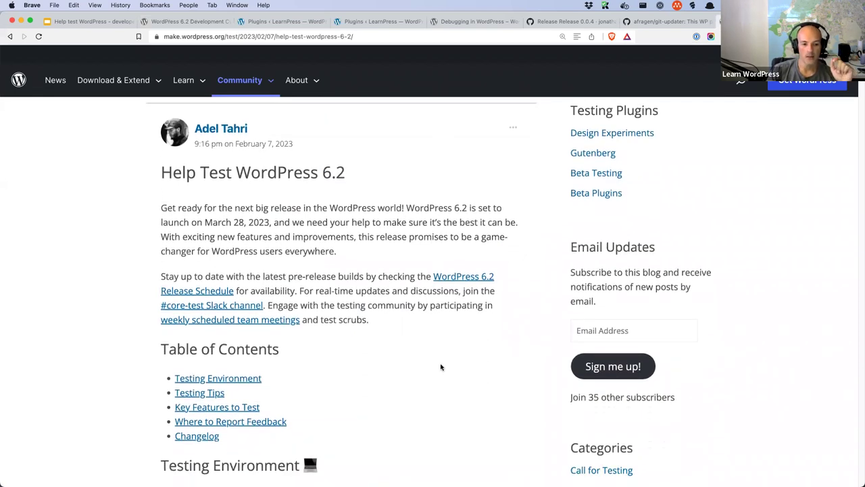
scroll(459, 349, down, 1)
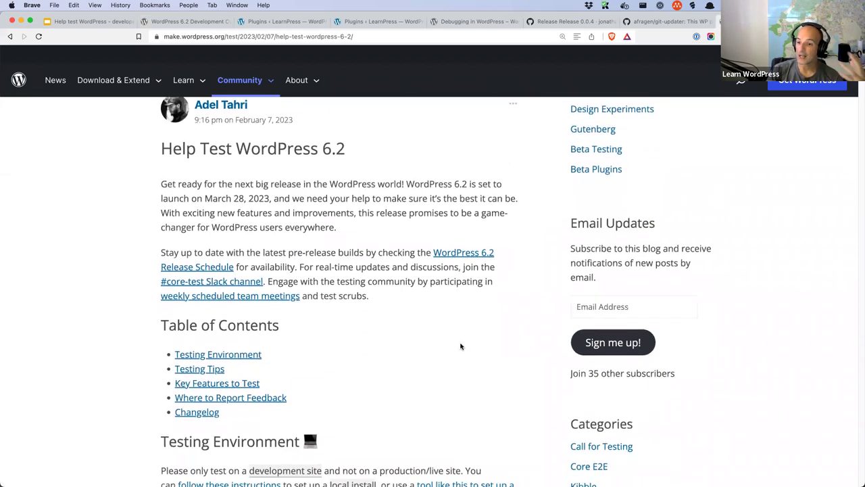
scroll(464, 341, down, 2)
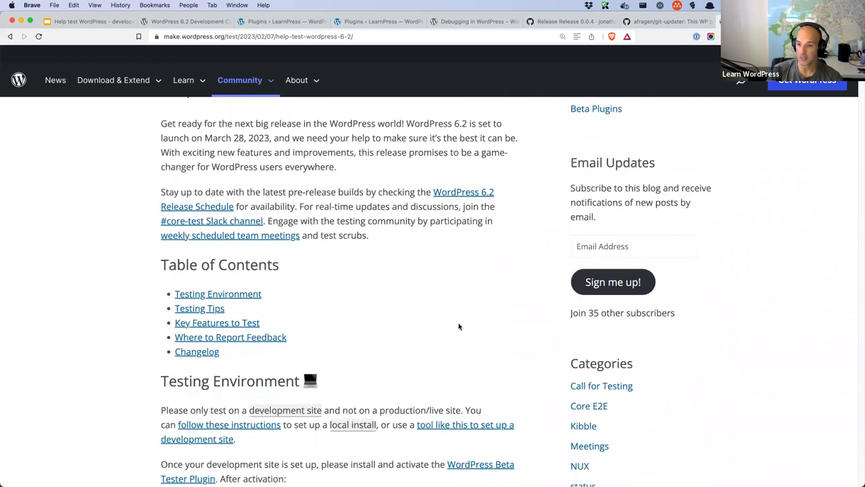
scroll(444, 318, down, 1)
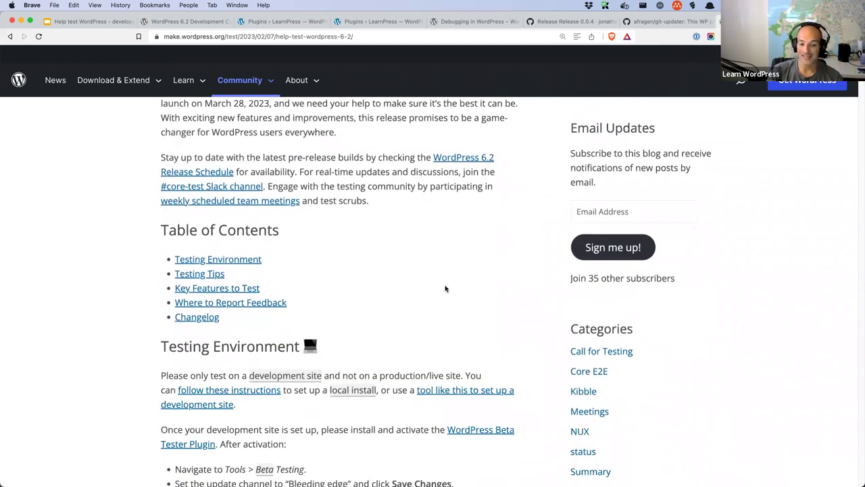
scroll(445, 291, down, 3)
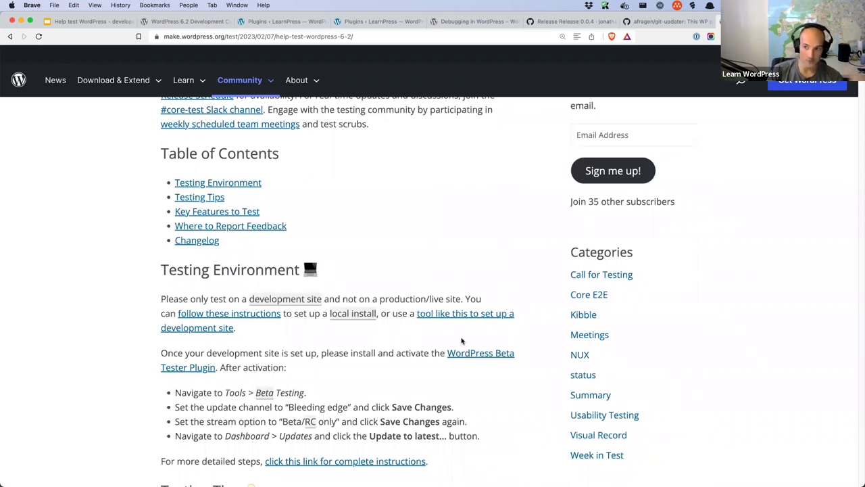
scroll(462, 340, down, 2)
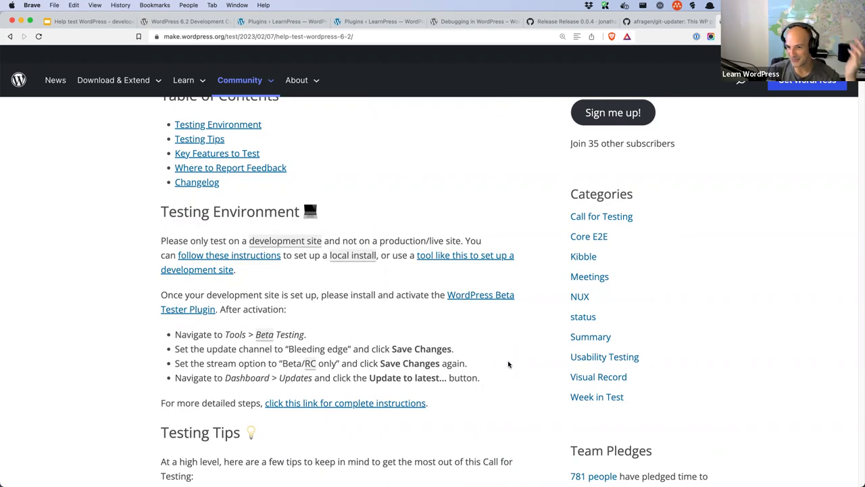
scroll(509, 364, down, 4)
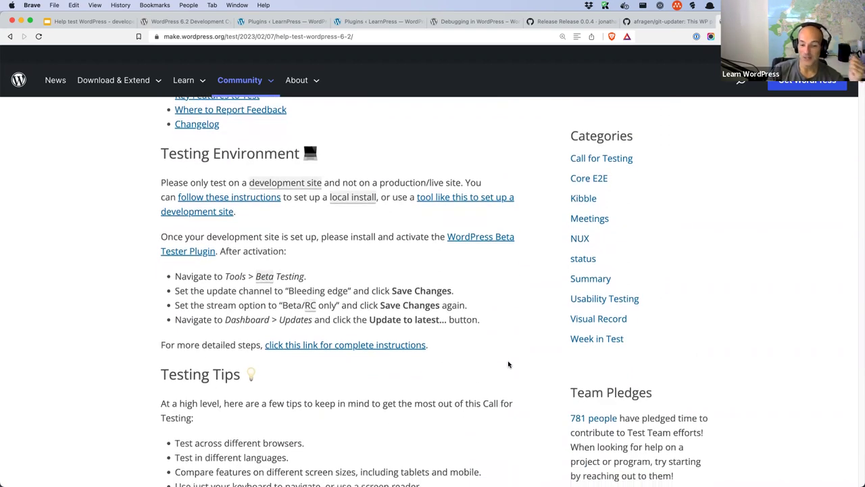
Read the testing tips and the first key Interface features, covering Browse Mode and the Site Editor's beta label removal
scroll(509, 365, down, 5)
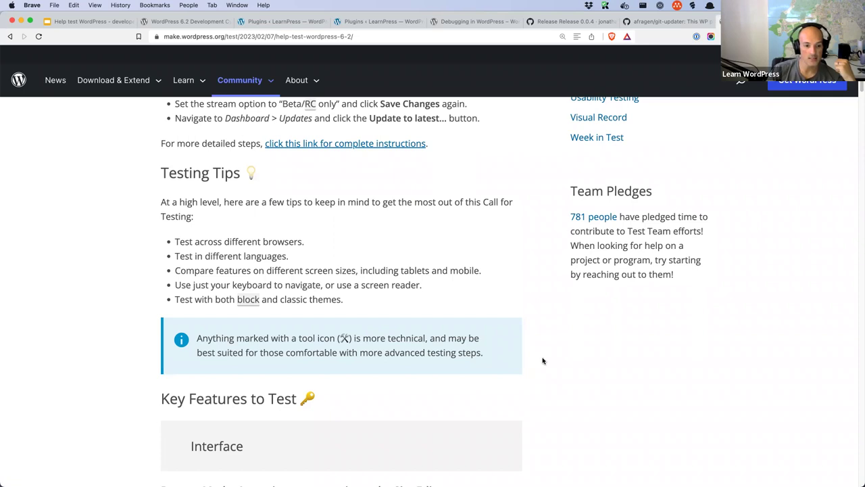
scroll(543, 360, down, 5)
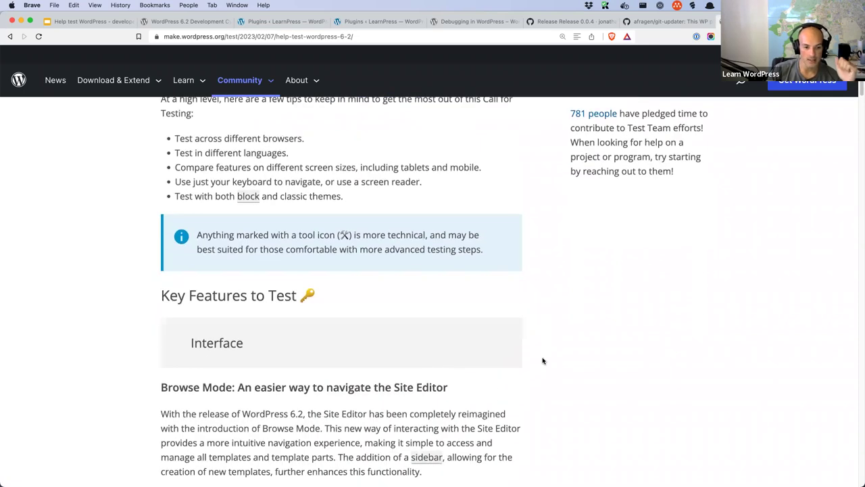
scroll(542, 360, down, 2)
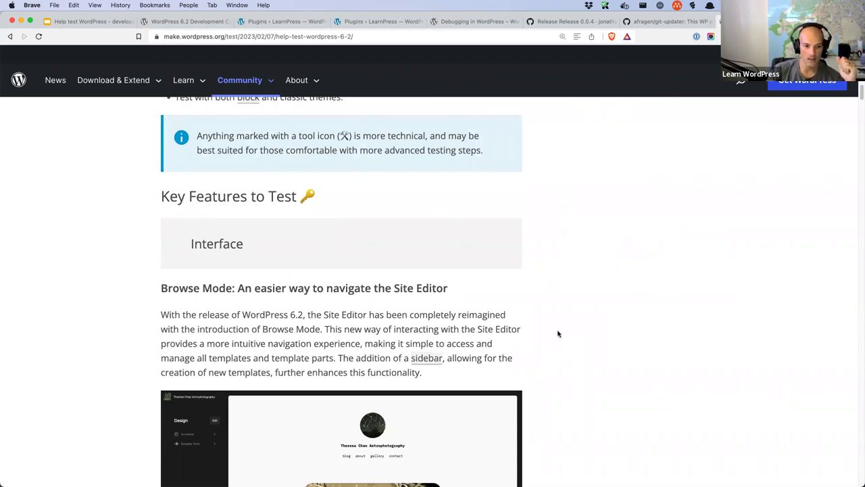
scroll(558, 334, down, 3)
scroll(558, 334, down, 1)
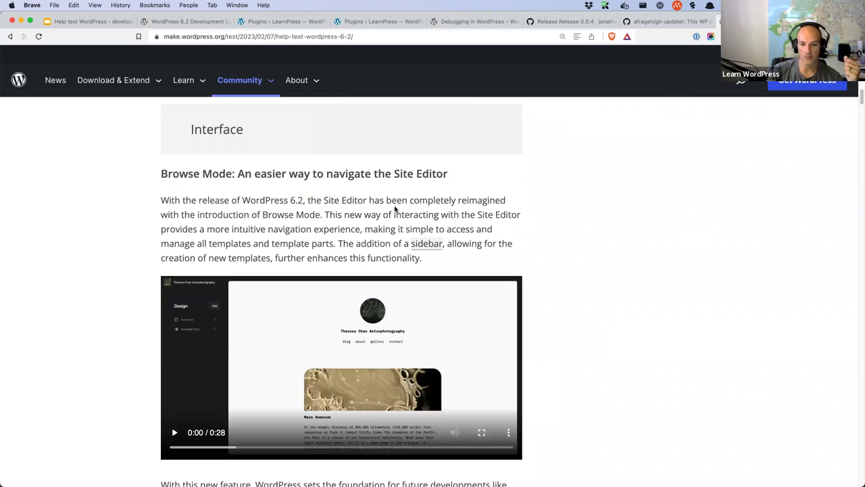
scroll(587, 265, down, 5)
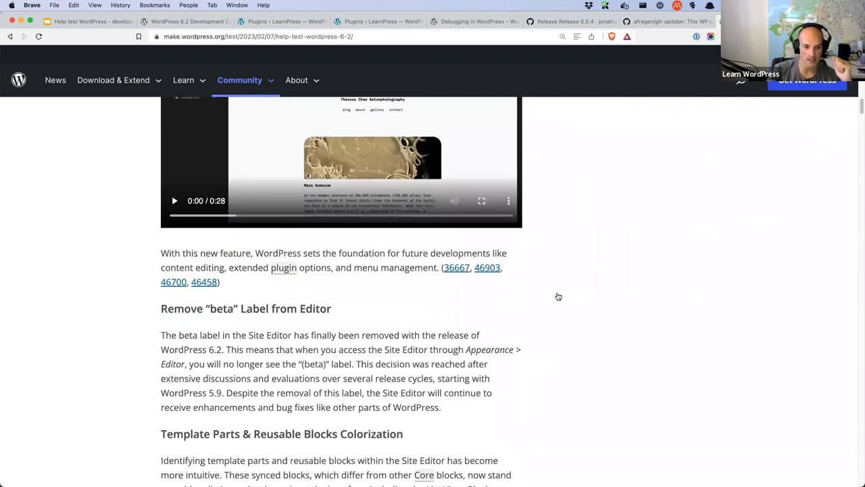
scroll(558, 297, down, 1)
scroll(559, 296, down, 1)
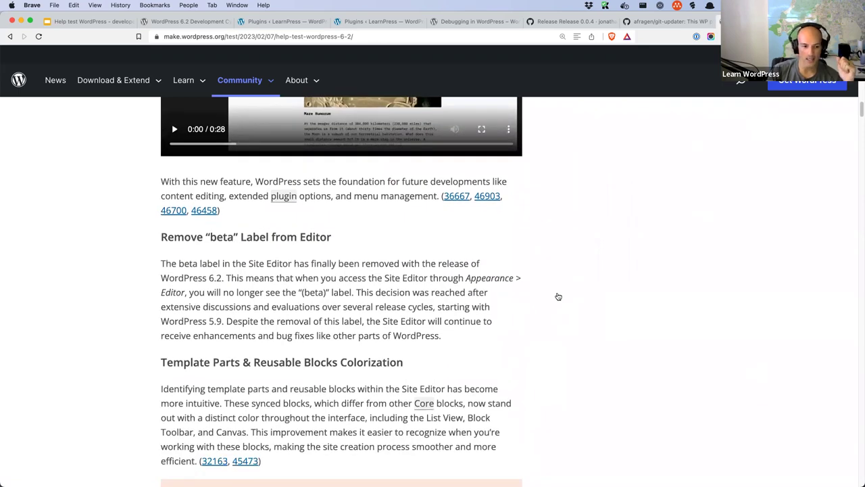
Examine the template part colorization section and the split of block settings into Settings and Styles, including the notes for plugin authors
scroll(558, 296, down, 5)
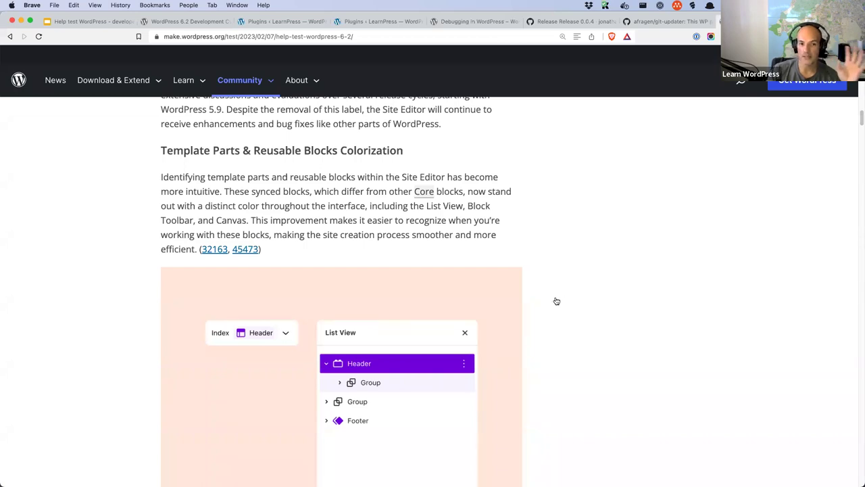
scroll(558, 298, down, 6)
scroll(556, 301, down, 4)
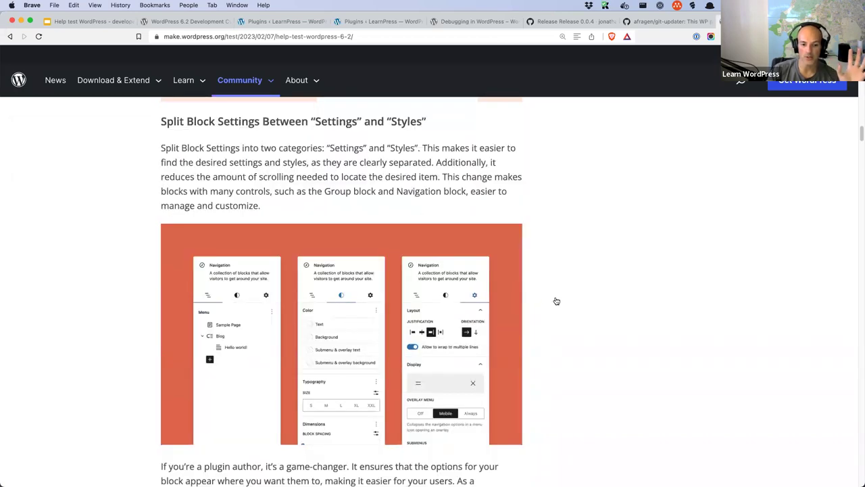
scroll(556, 301, down, 5)
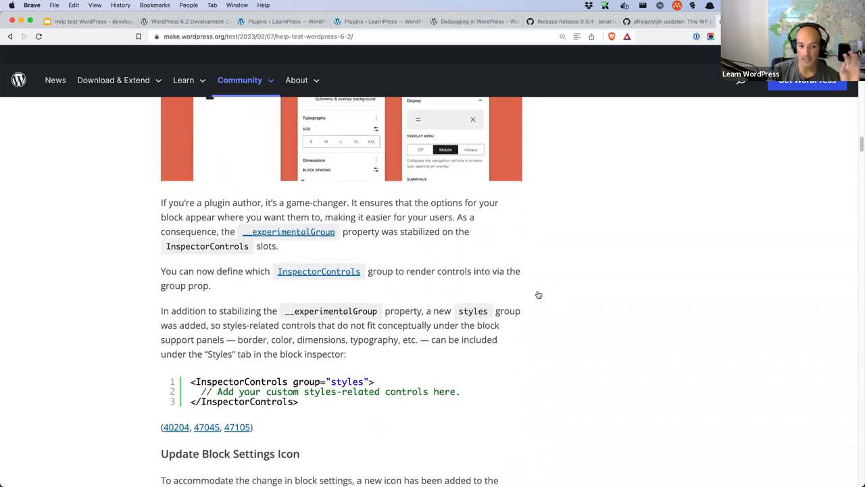
scroll(318, 249, up, 1)
scroll(318, 249, up, 4)
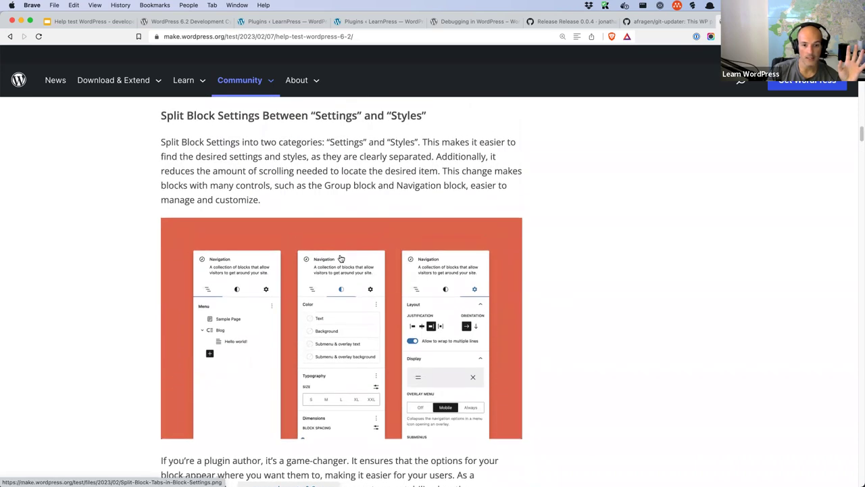
scroll(341, 258, down, 3)
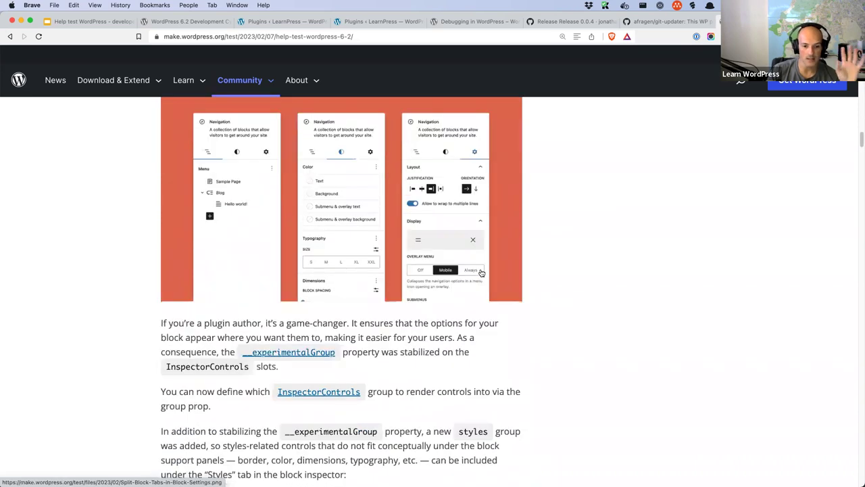
scroll(481, 272, down, 1)
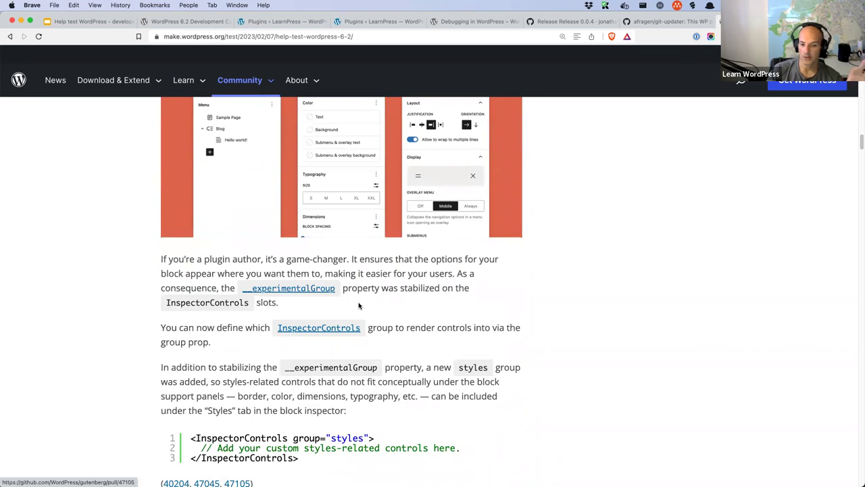
scroll(542, 328, down, 1)
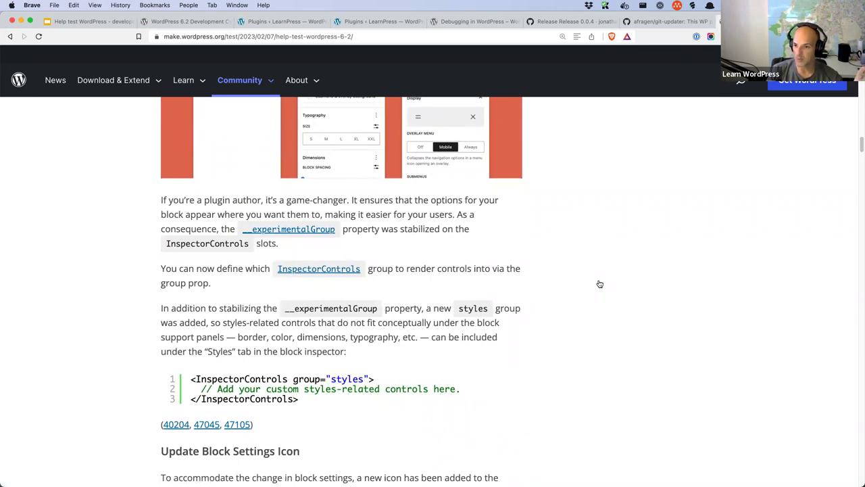
Skim the sections from the block settings icon and distraction-free writing through the Navigation block changes to Sticky Positioning
scroll(599, 284, down, 5)
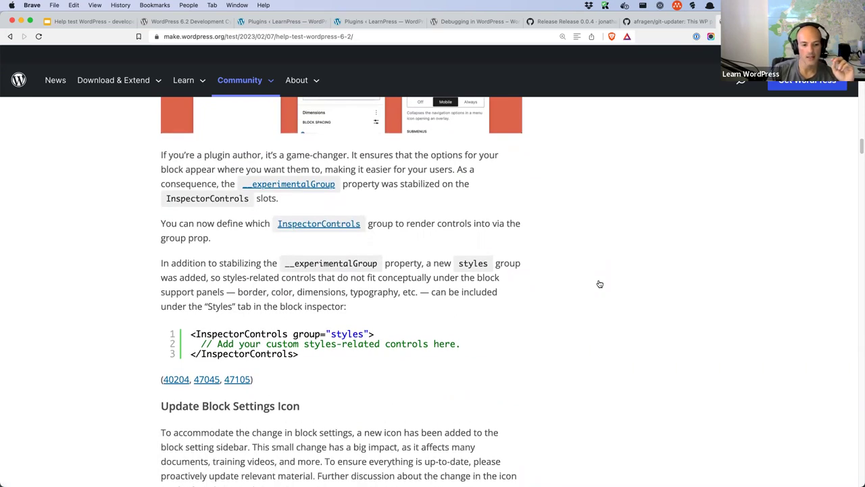
scroll(599, 284, down, 12)
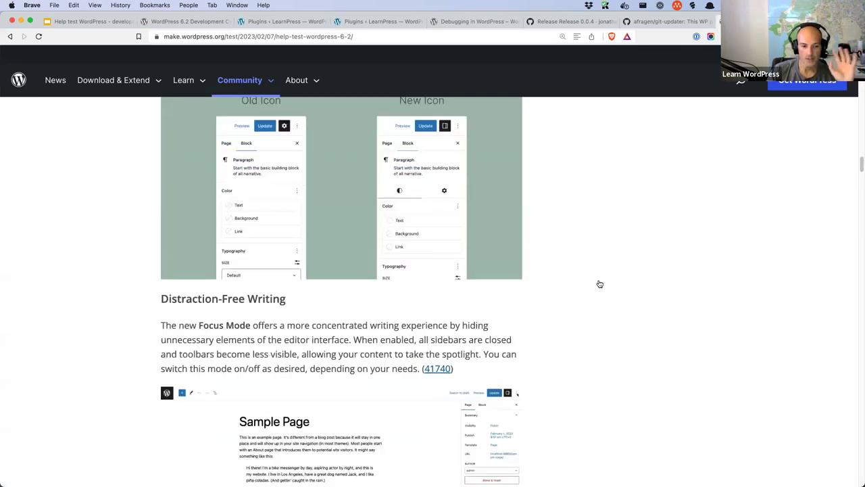
scroll(599, 284, down, 2)
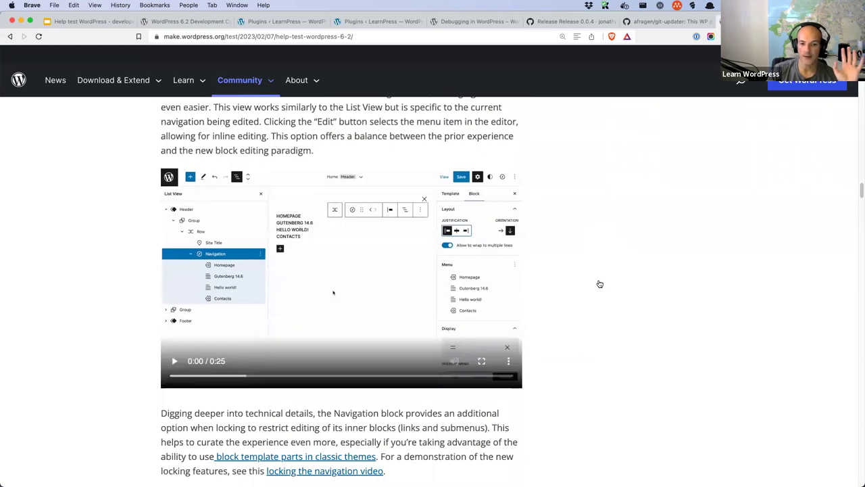
scroll(600, 284, down, 4)
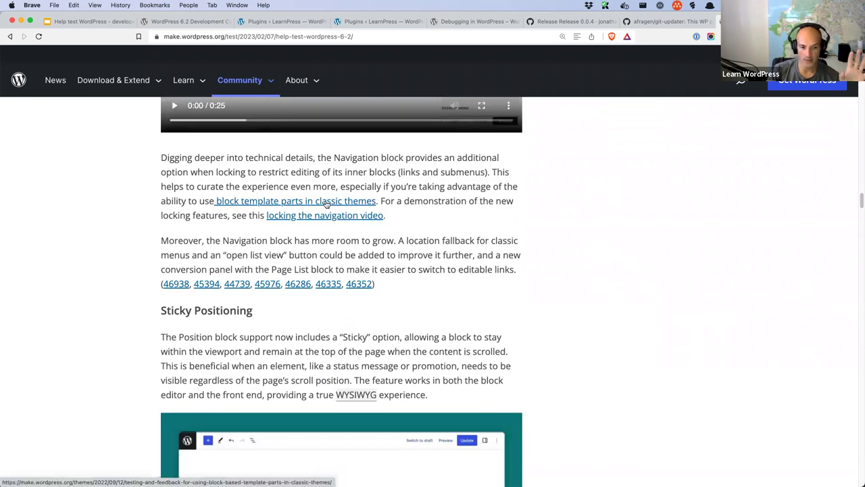
scroll(326, 203, down, 1)
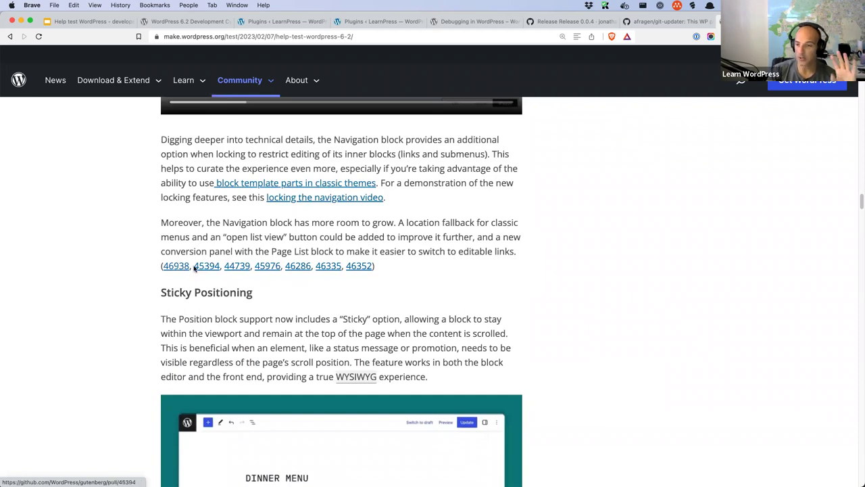
scroll(545, 319, down, 5)
scroll(548, 319, down, 3)
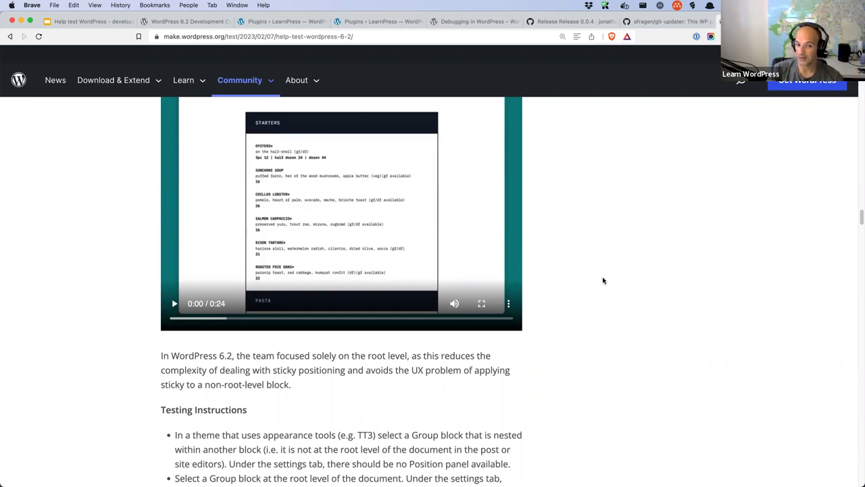
Return to the InspectorControls styles group code example and reread it along with the Update Block Settings Icon comparison
scroll(604, 281, up, 15)
scroll(604, 280, up, 15)
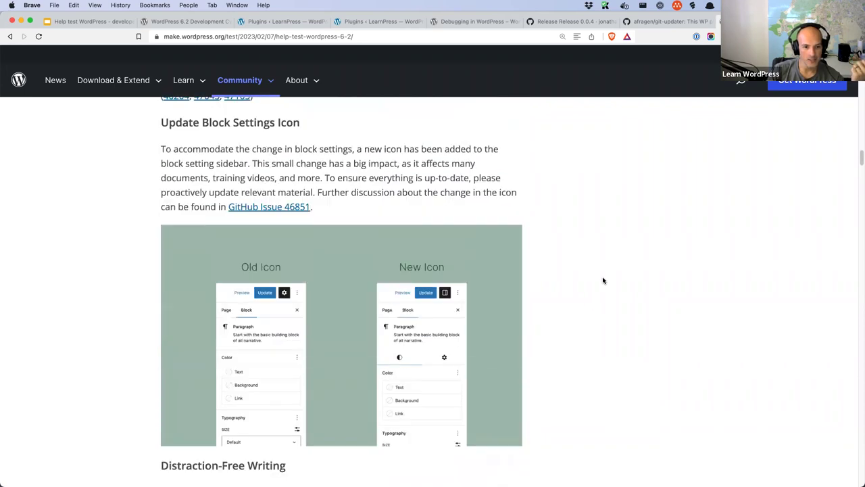
scroll(604, 281, up, 6)
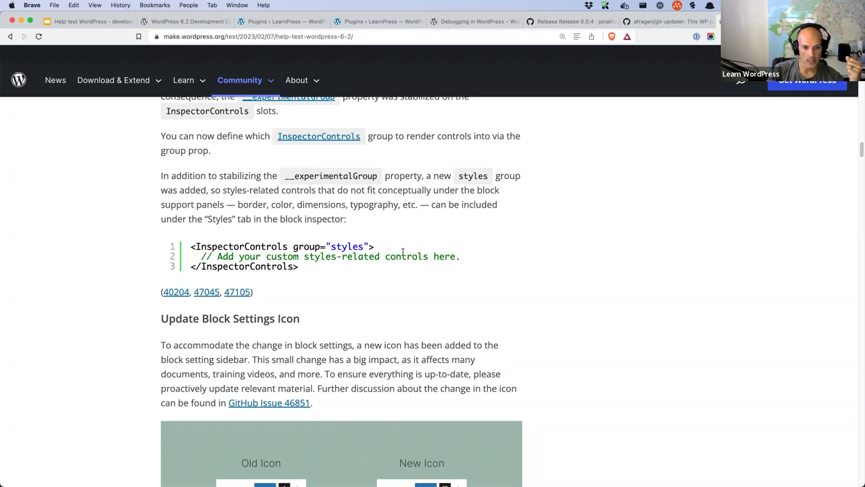
scroll(401, 250, up, 2)
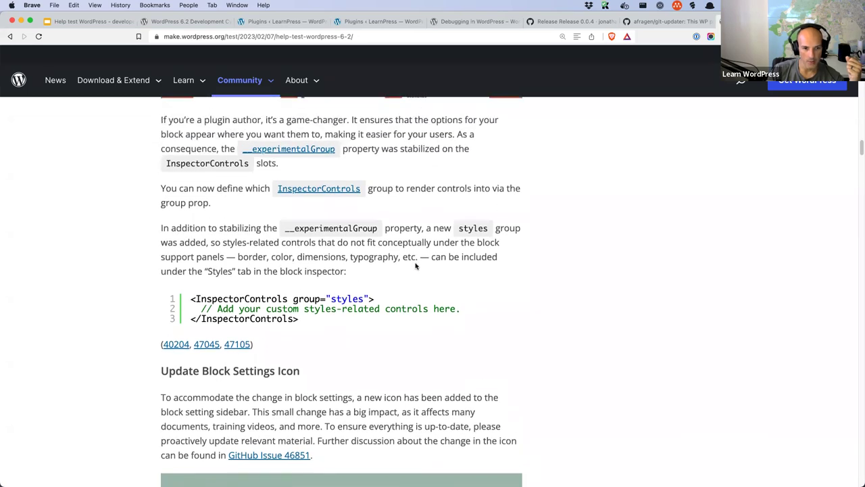
scroll(534, 294, up, 1)
scroll(534, 294, down, 4)
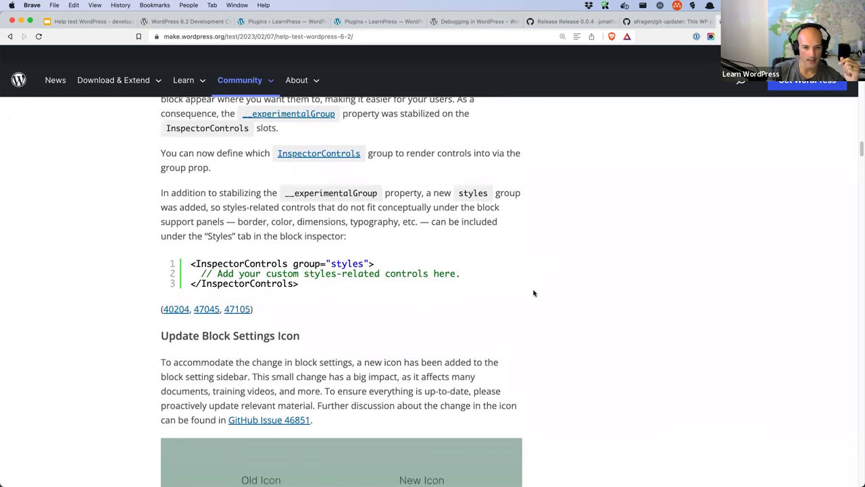
scroll(534, 293, down, 10)
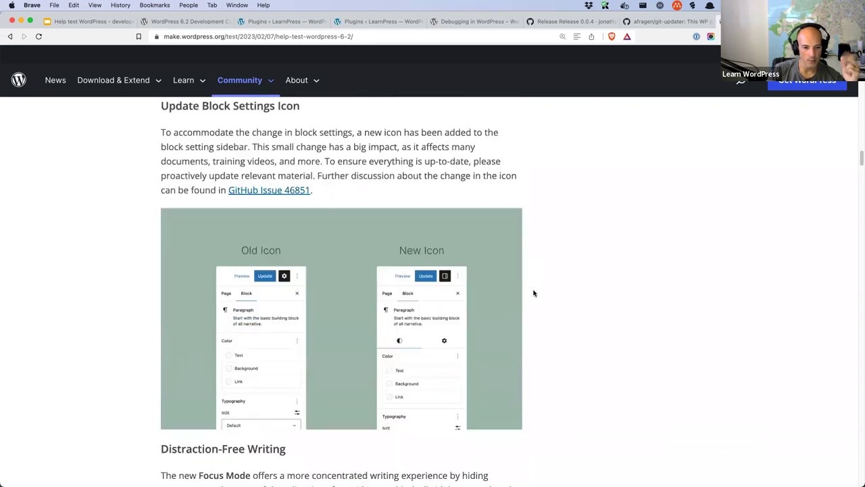
Read the Distraction-Free Writing section and play its demonstration video with the sound muted
scroll(534, 294, down, 1)
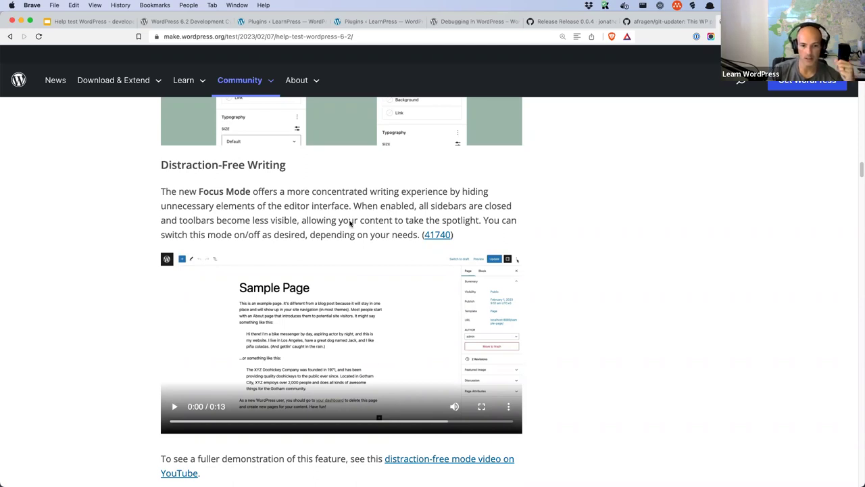
scroll(373, 221, down, 2)
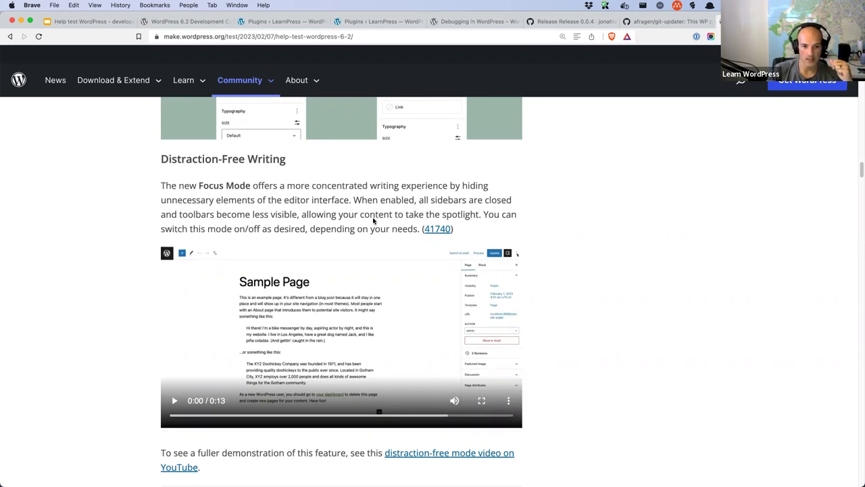
scroll(373, 220, down, 2)
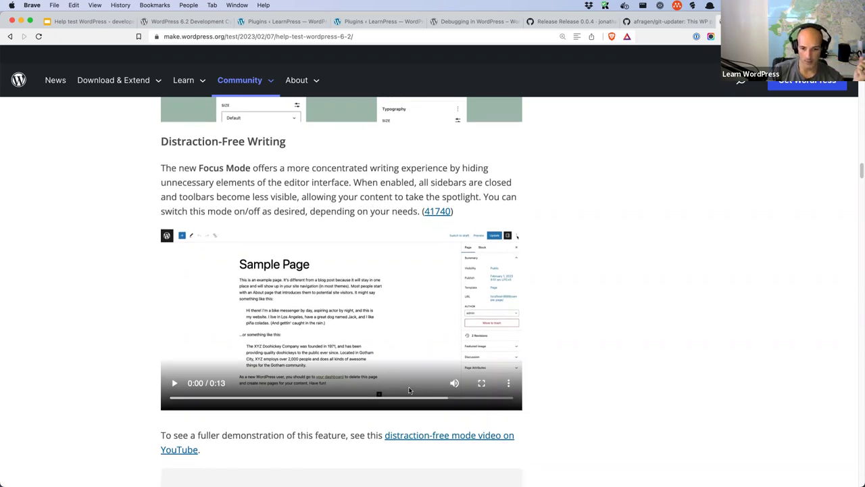
click(454, 382)
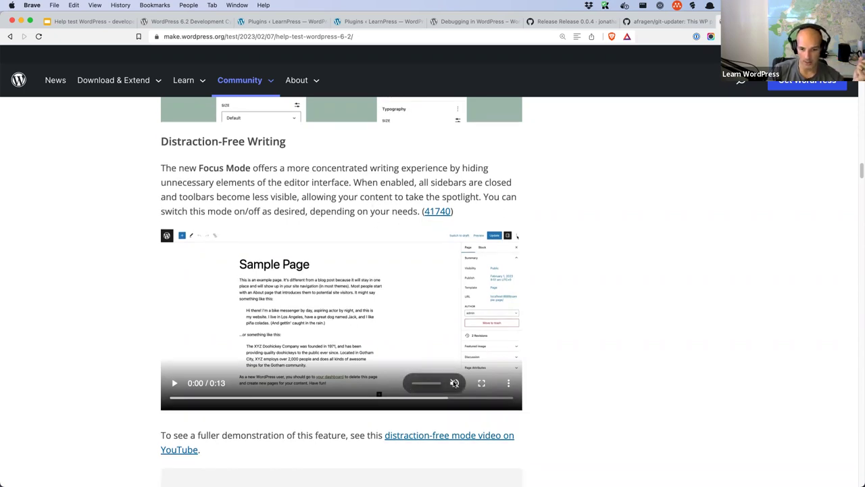
click(175, 383)
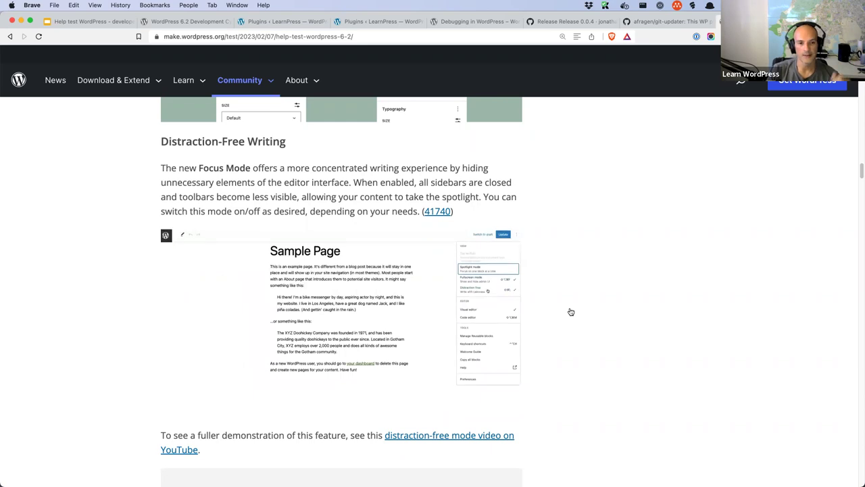
Open the post "Impedit optio ullam quas beatae" for editing on the LearnPress site and close the developer tools
click(285, 21)
scroll(285, 191, up, 1)
scroll(285, 191, up, 2)
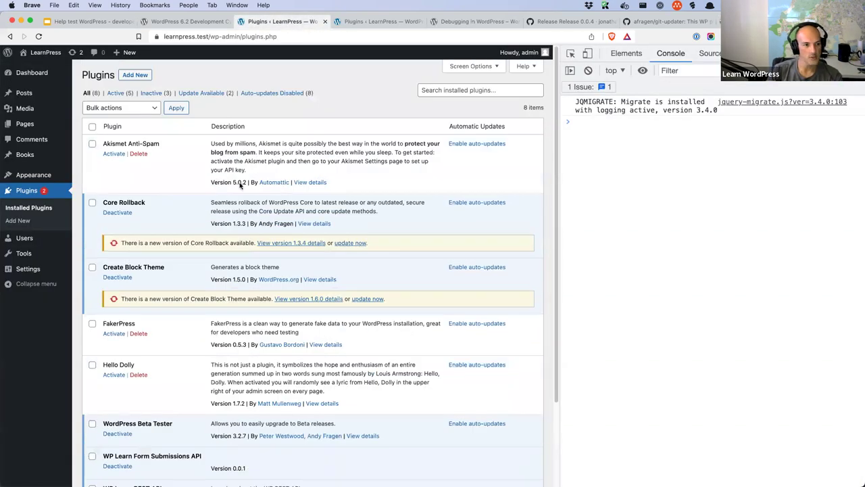
click(24, 92)
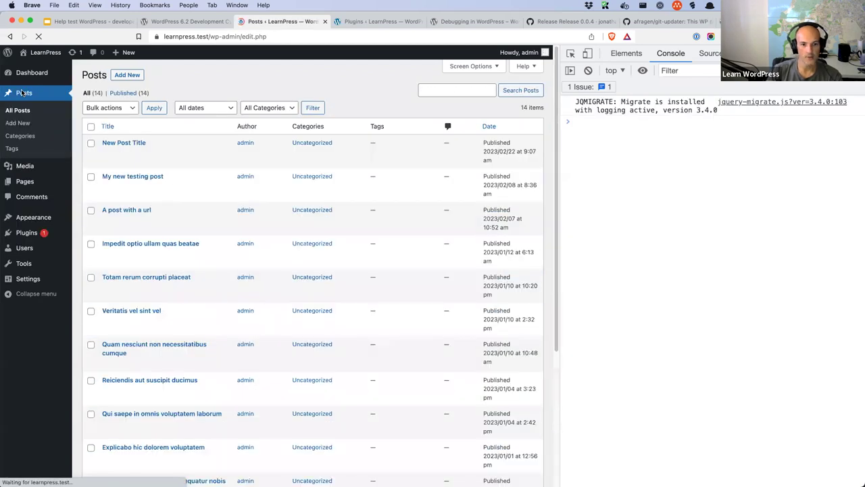
click(162, 244)
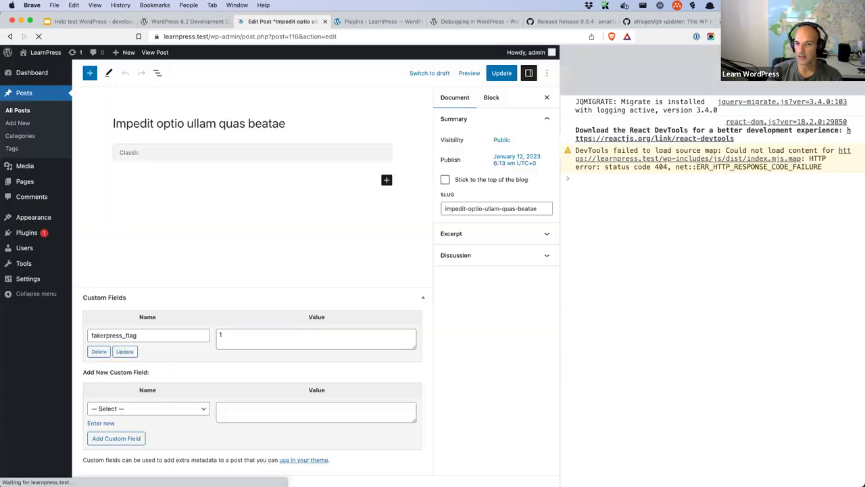
key(super+alt+i)
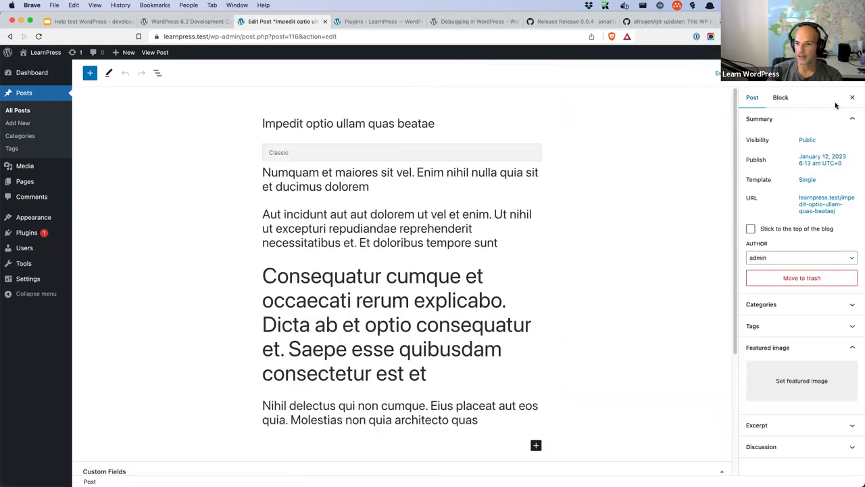
Turn on Distraction free mode for the post and deselect the Classic block to view the bare content
click(854, 73)
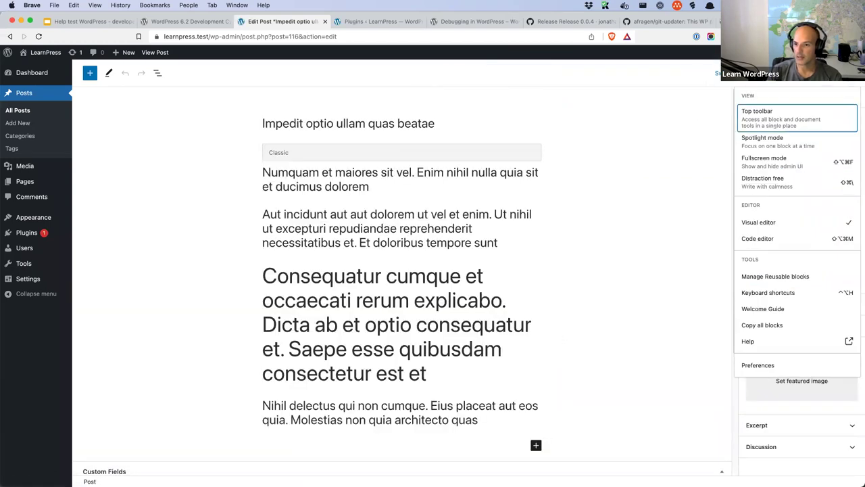
click(781, 183)
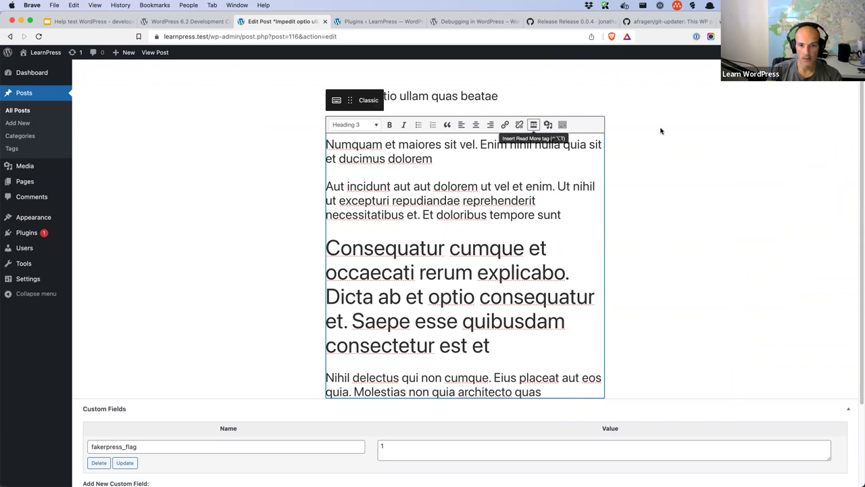
click(772, 139)
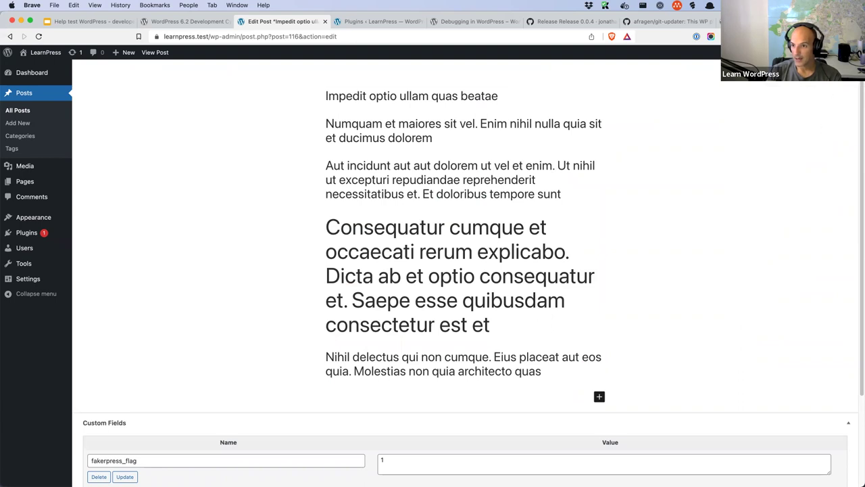
mouse_move(823, 86)
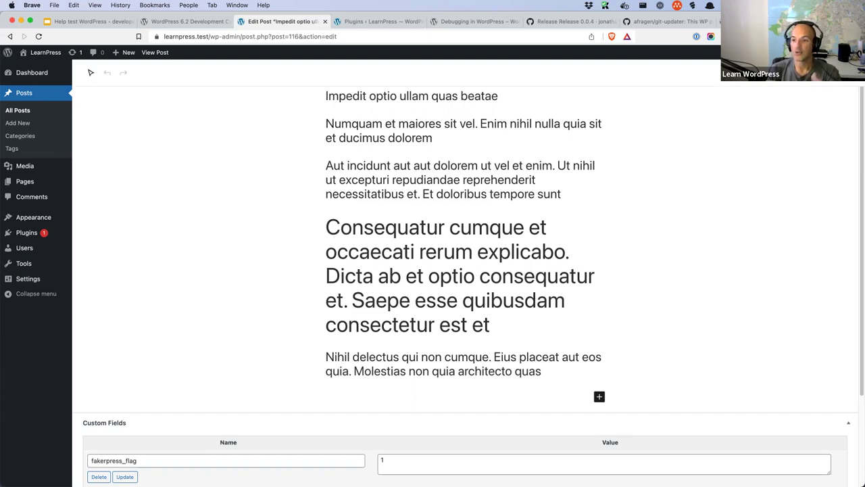
Turn off Distraction free mode so the regular editor interface is restored
click(850, 73)
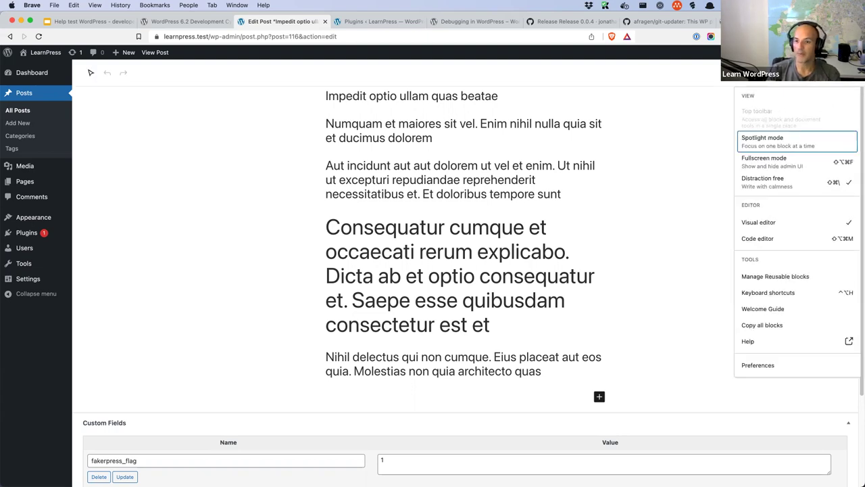
scroll(796, 182, down, 1)
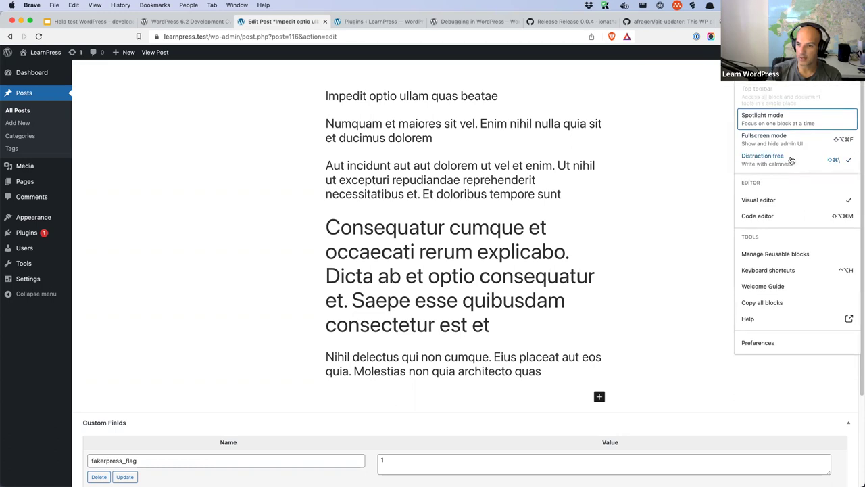
click(792, 160)
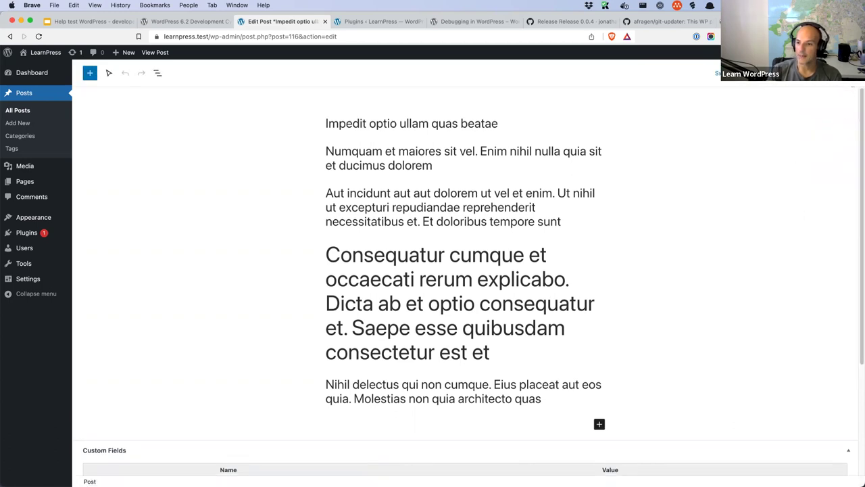
Turn on Fullscreen mode, switching it off and on again to compare the editor with and without the admin interface
click(850, 72)
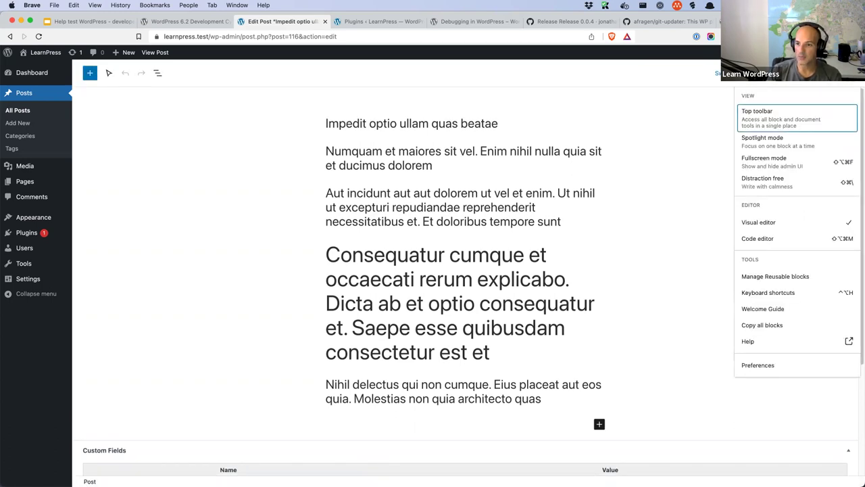
click(766, 161)
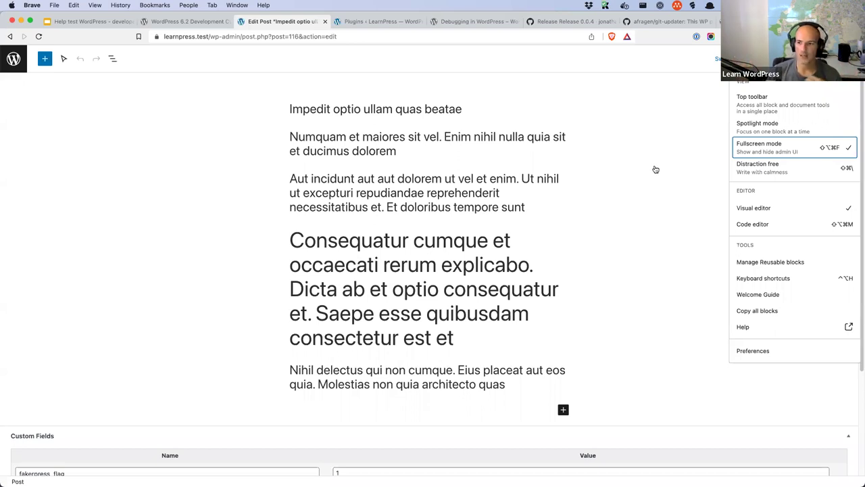
click(845, 148)
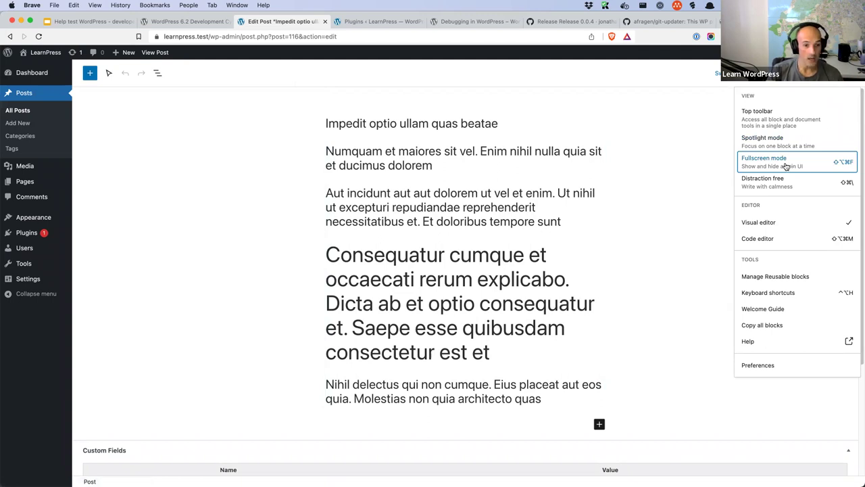
click(786, 166)
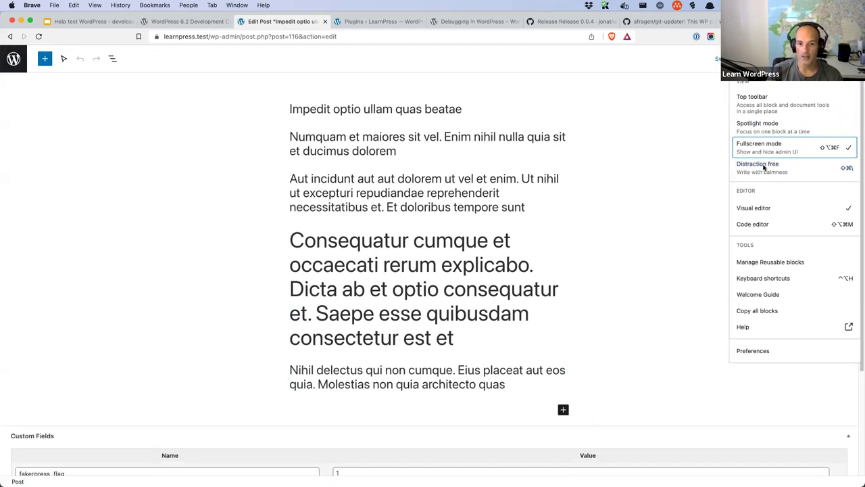
Enable Distraction free mode within Fullscreen mode and place the cursor in the title and the Classic block to compare their tools
click(763, 171)
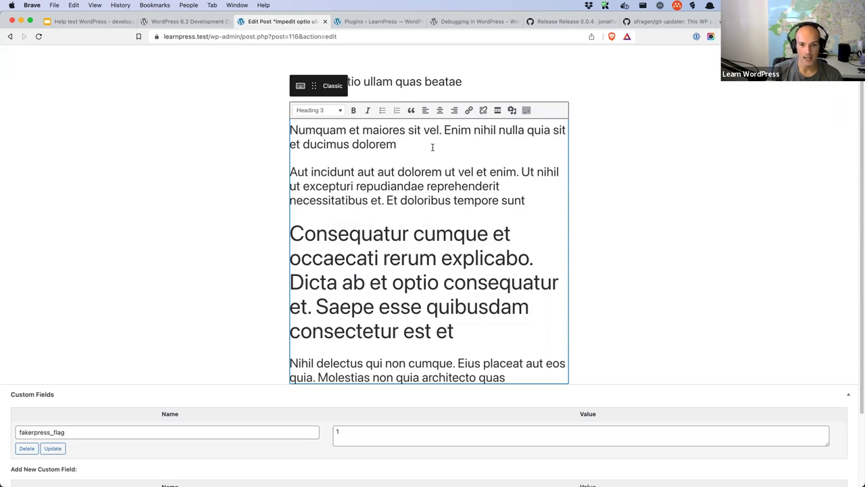
click(331, 155)
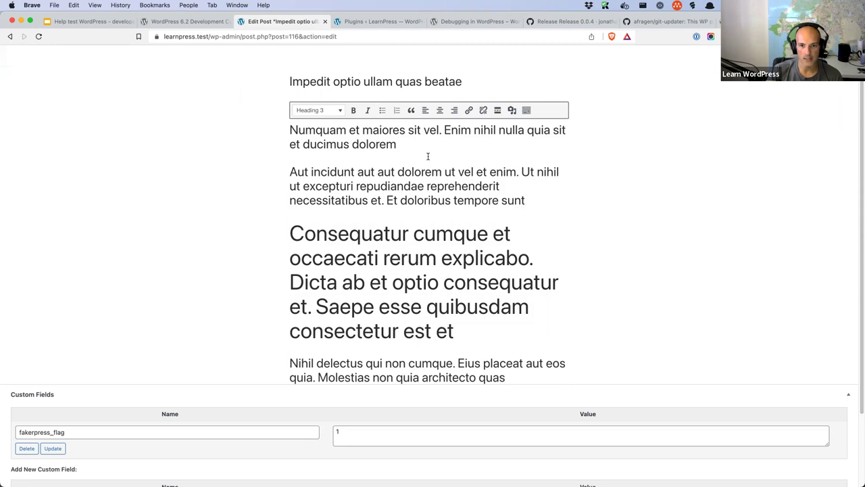
click(470, 83)
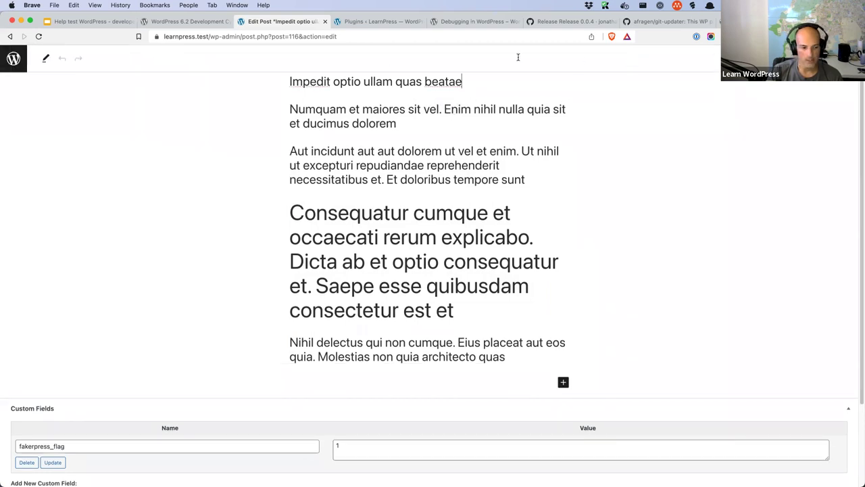
click(351, 219)
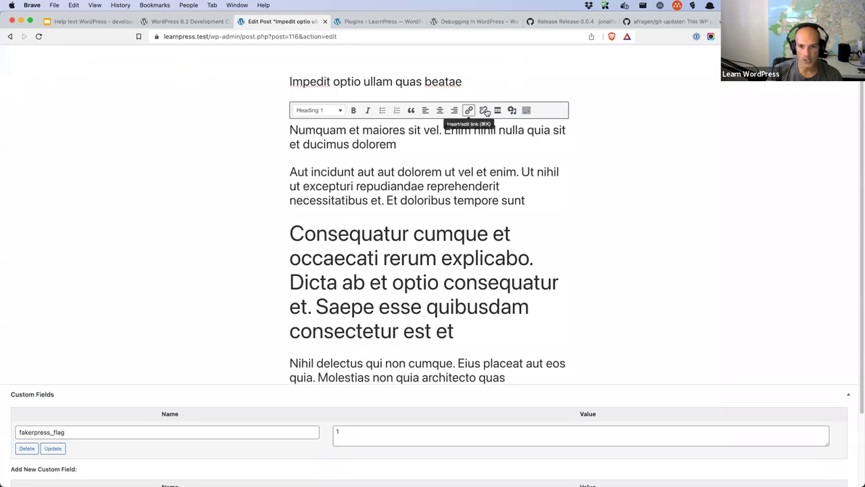
click(448, 81)
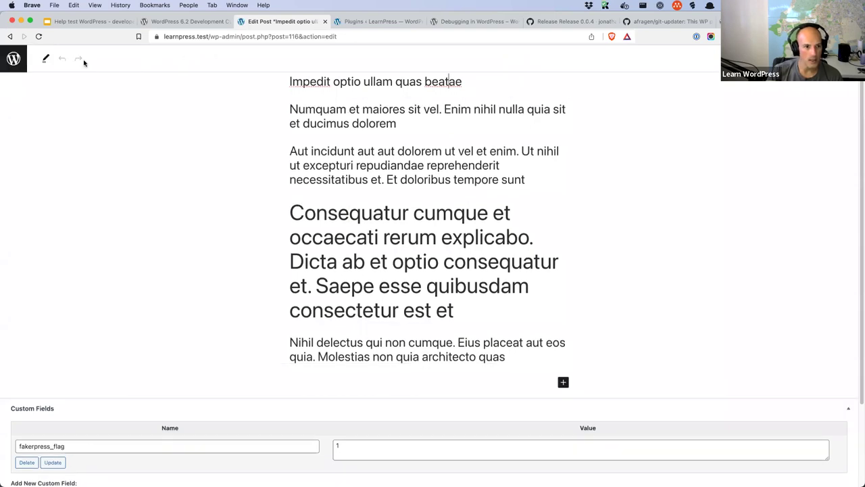
click(396, 109)
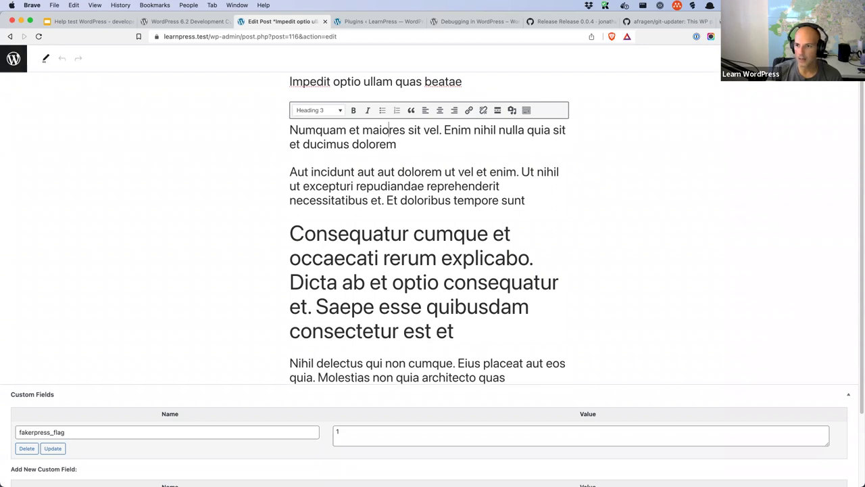
Turn off Distraction free mode, then show the List View of the post's blocks and close it again
click(849, 59)
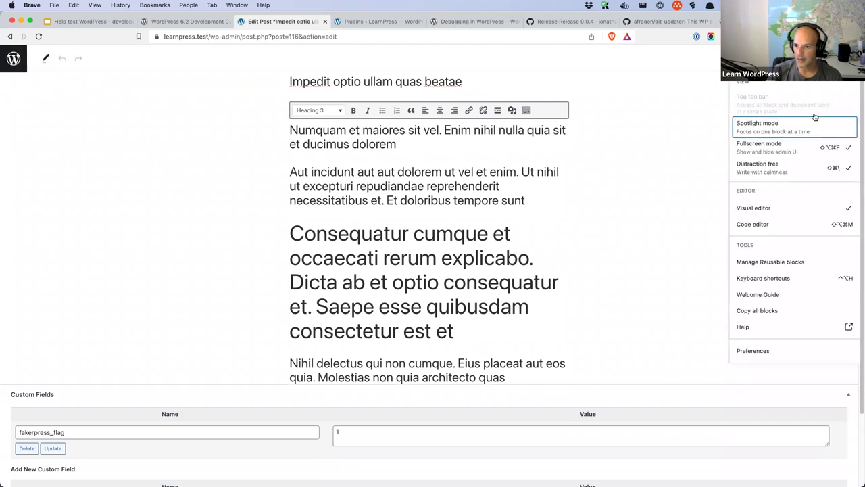
click(777, 167)
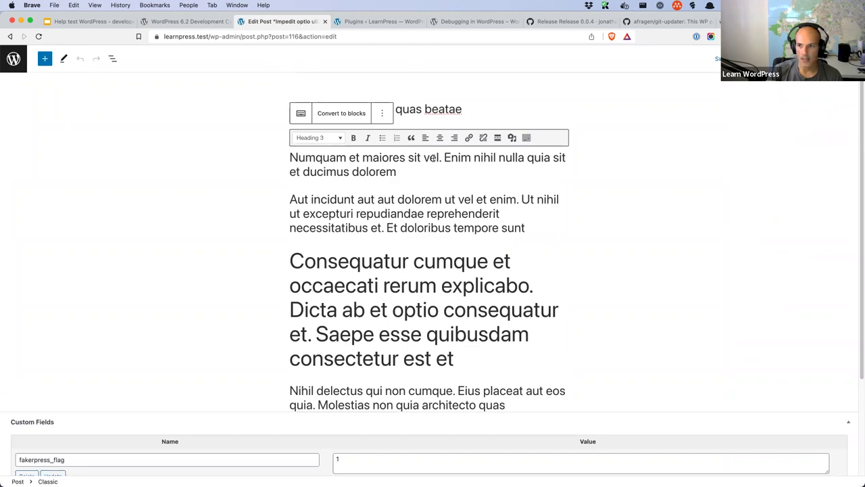
click(112, 59)
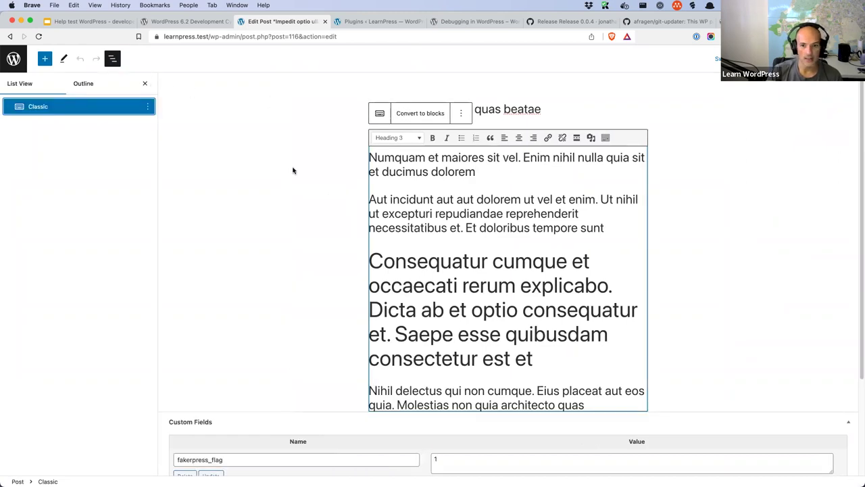
click(112, 59)
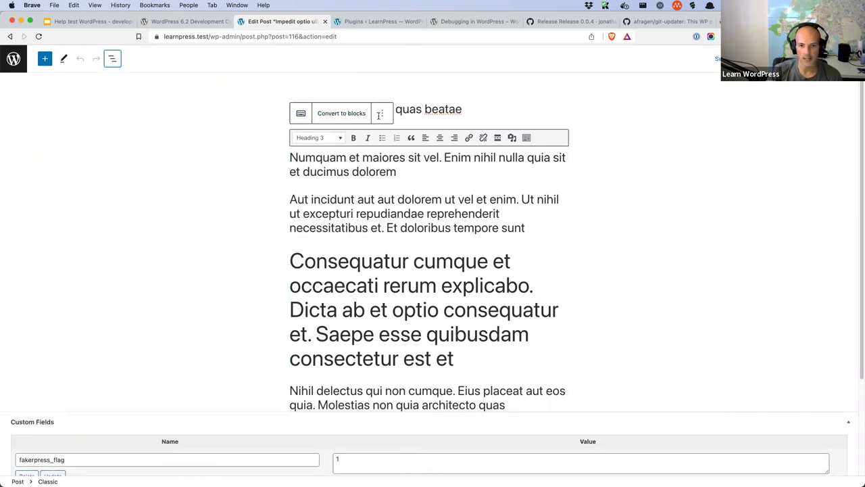
Switch Distraction free mode on and off once more to compare the Classic block's toolbar in both states
click(853, 58)
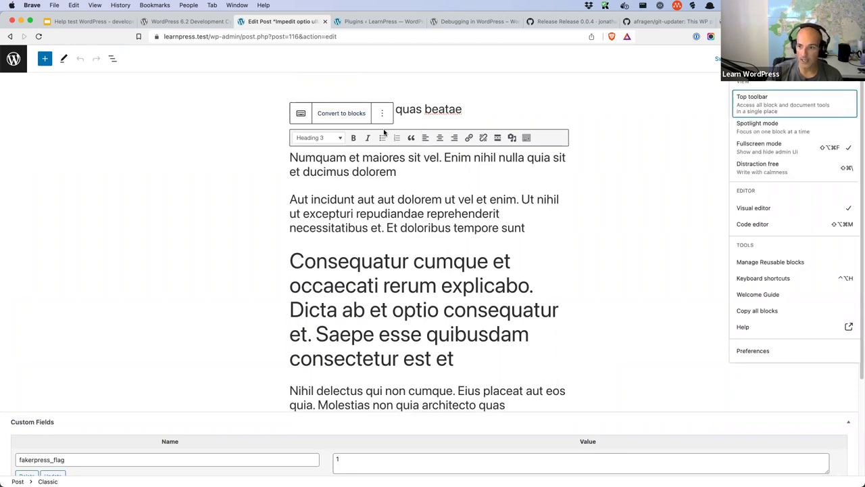
click(768, 168)
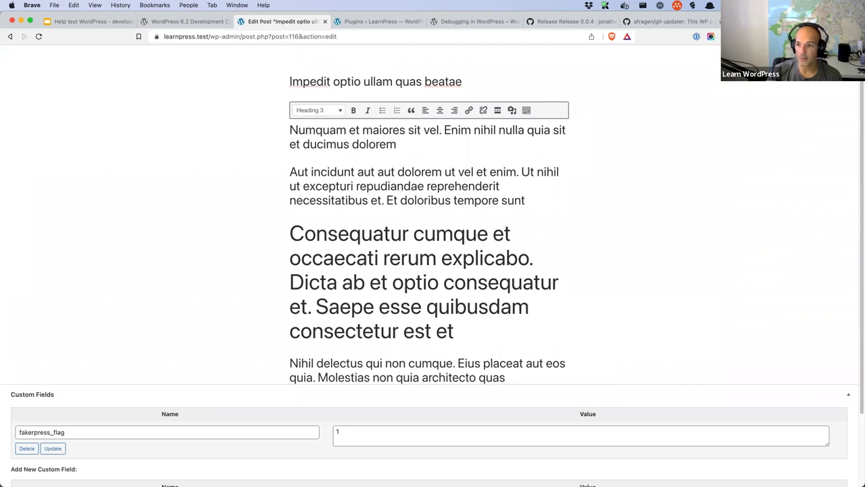
click(849, 58)
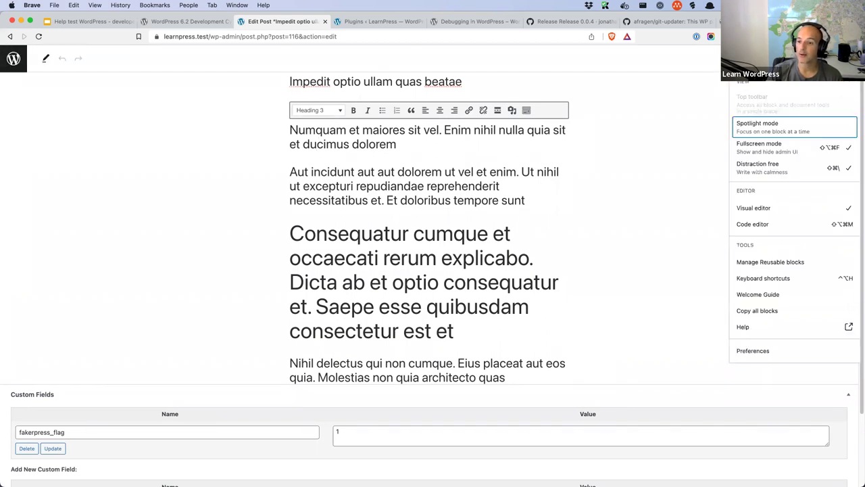
key(Down)
key(Down)
scroll(808, 162, down, 1)
click(811, 149)
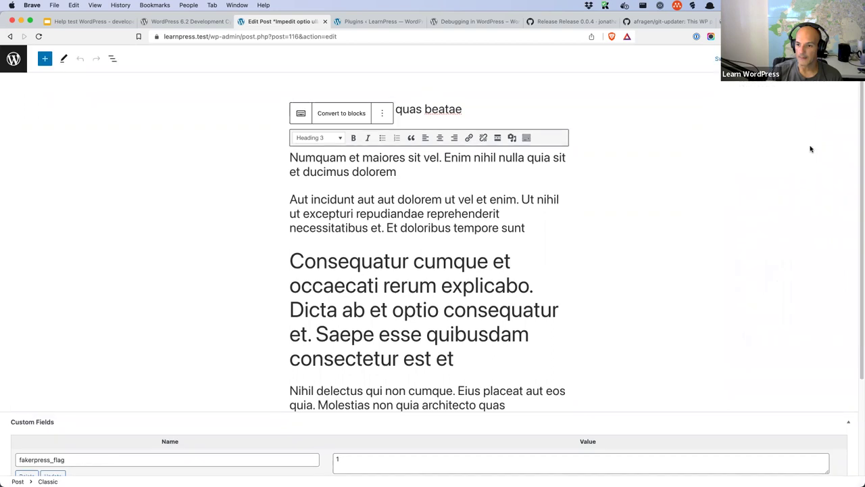
Convert the post's Classic block to blocks and place the cursor in the first resulting heading
click(382, 114)
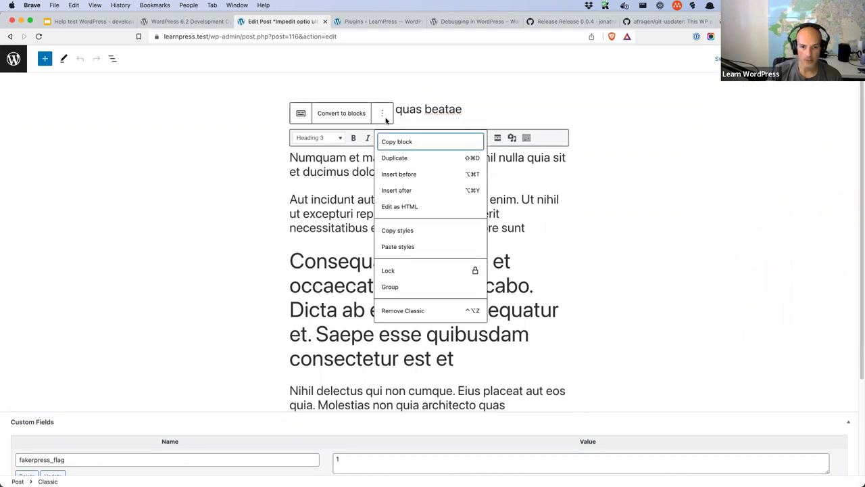
click(343, 112)
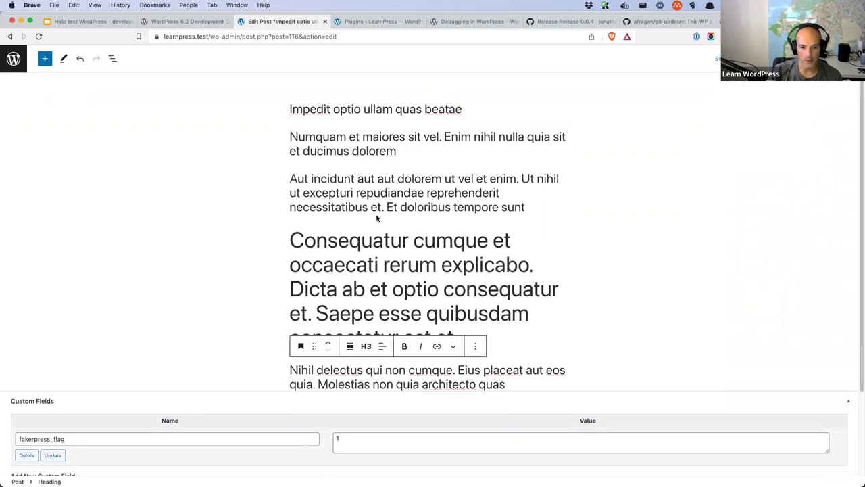
click(315, 137)
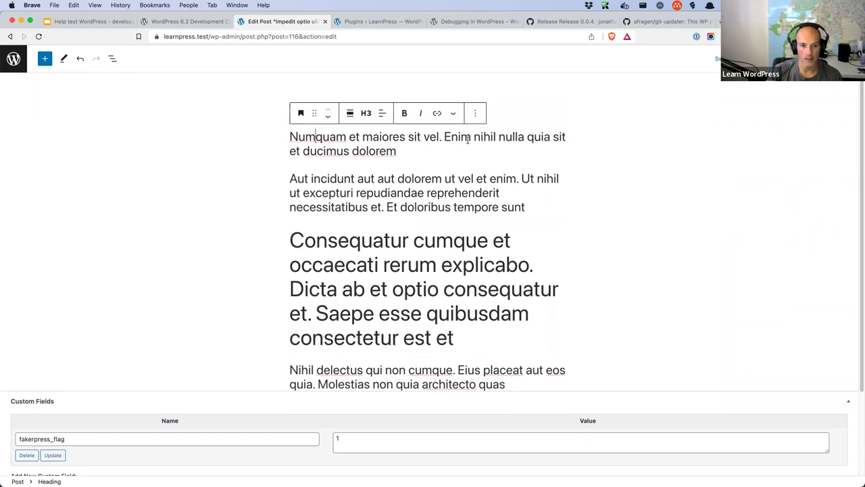
Open pull request 41740, linked under Distraction-Free Writing in the Help Test post, in a new tab and examine its description and known issues
key(super+1)
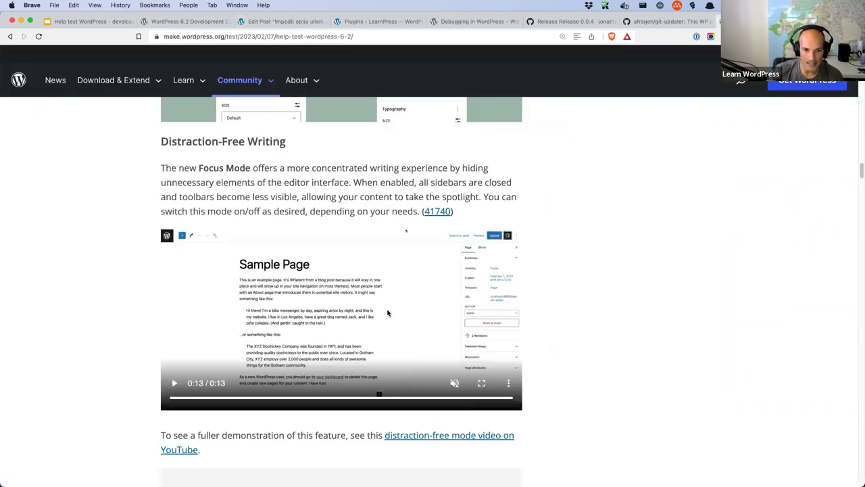
click(176, 383)
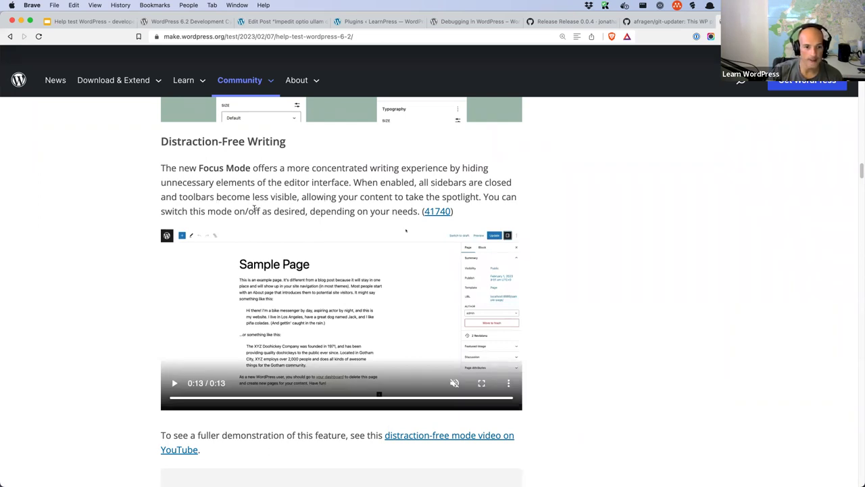
right_click(438, 212)
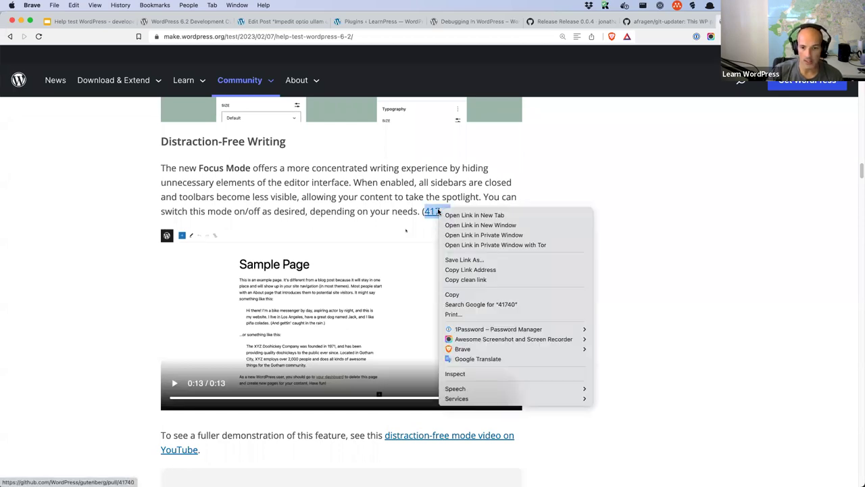
click(449, 214)
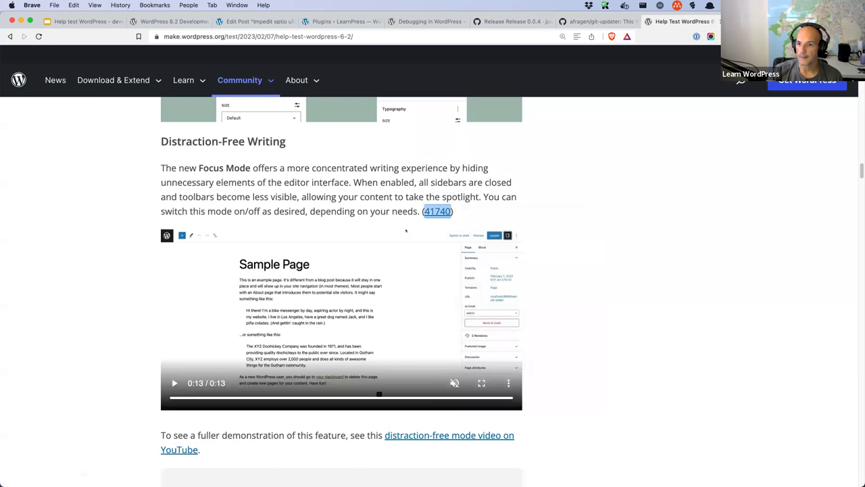
key(ctrl+Tab)
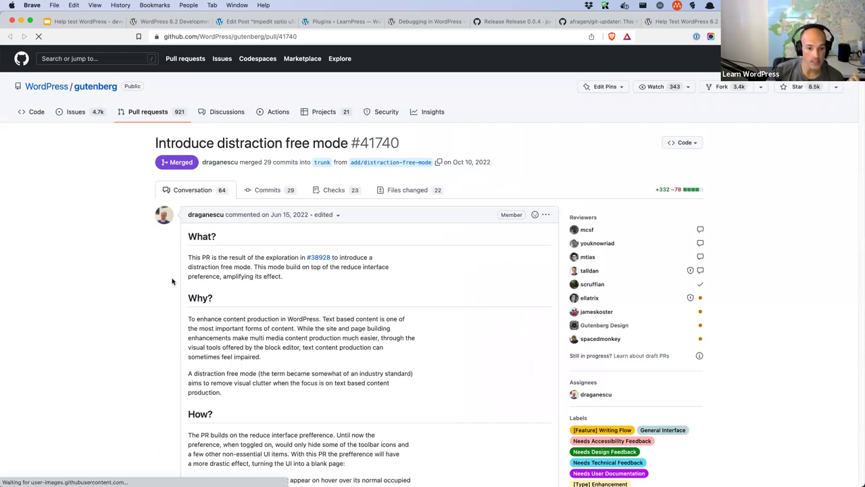
scroll(165, 280, down, 2)
scroll(165, 280, down, 1)
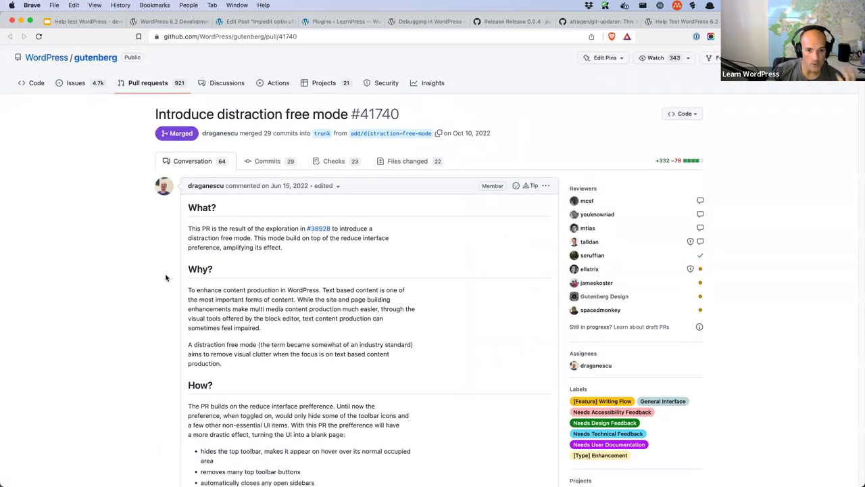
scroll(166, 274, down, 5)
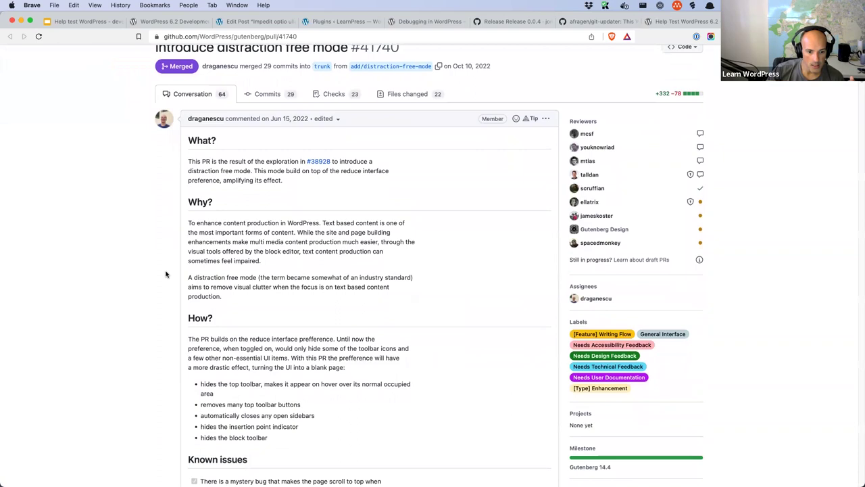
scroll(166, 273, down, 3)
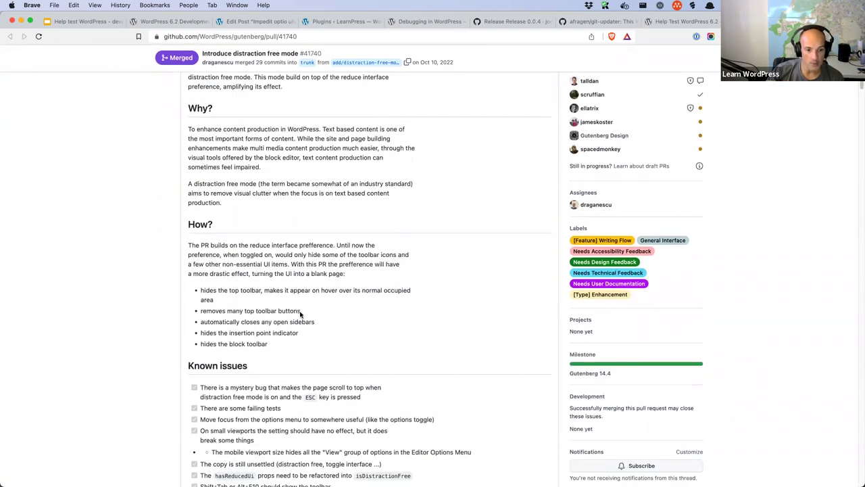
scroll(317, 315, down, 1)
scroll(317, 312, down, 1)
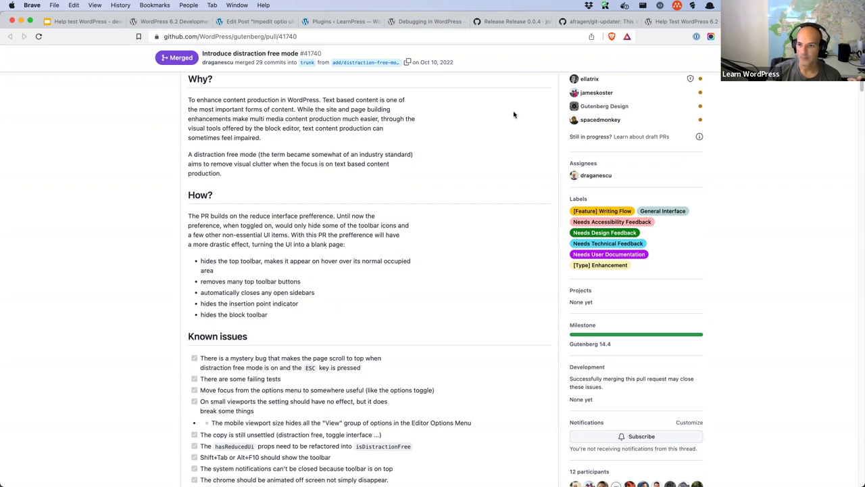
Return to the post editor, enable Distraction free mode and place the cursor at the end of the large heading
click(670, 23)
click(590, 23)
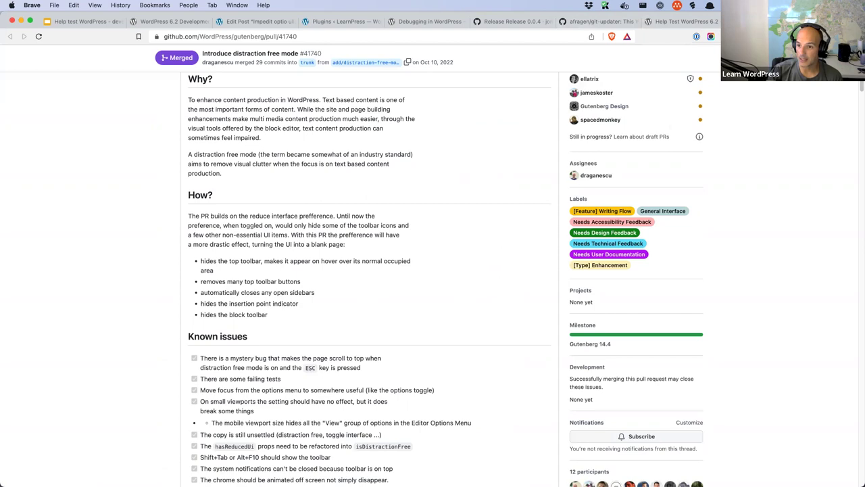
click(177, 22)
click(244, 22)
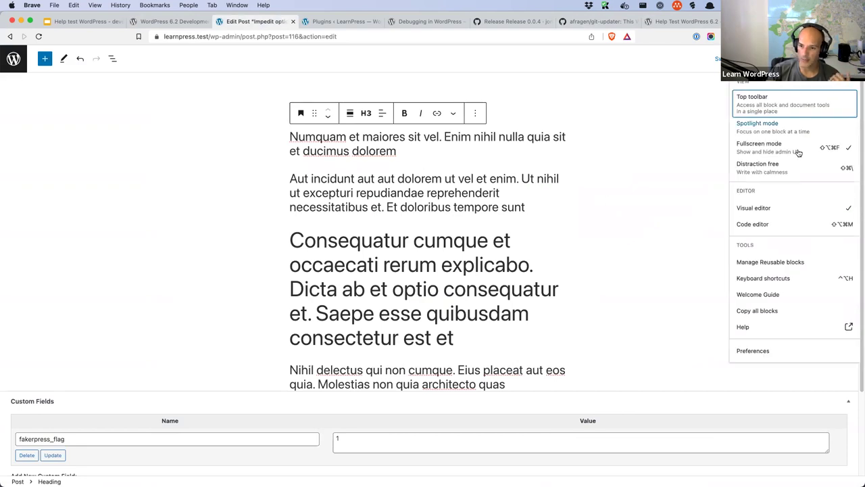
click(758, 165)
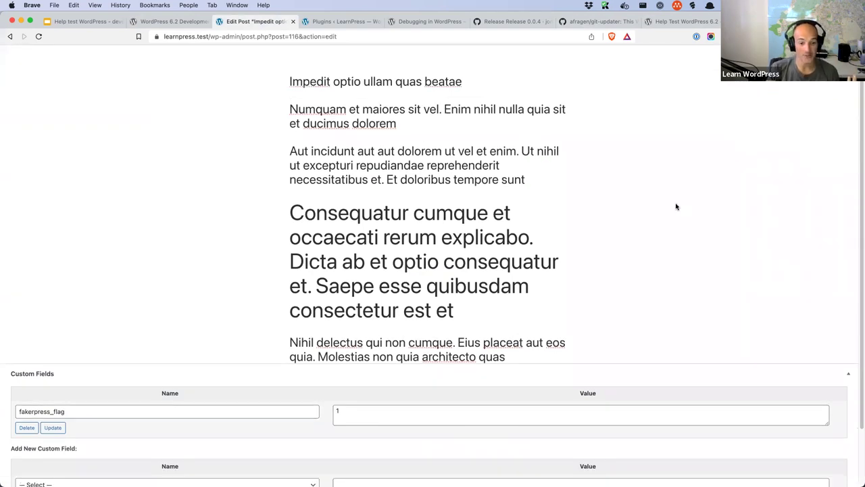
click(472, 311)
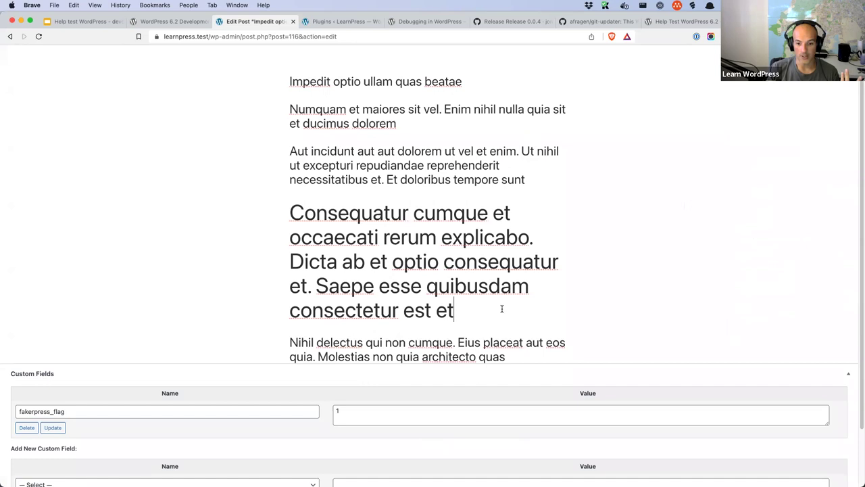
Collapse the Custom Fields area below the post and expand it again
scroll(501, 307, down, 2)
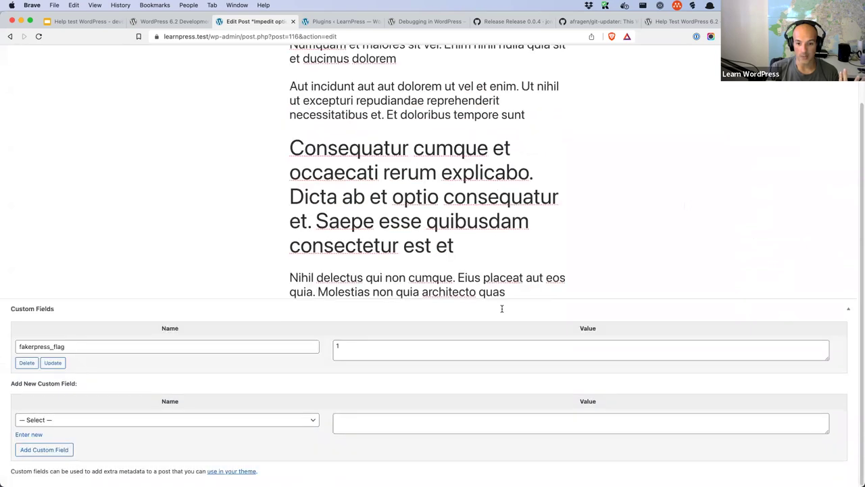
click(847, 310)
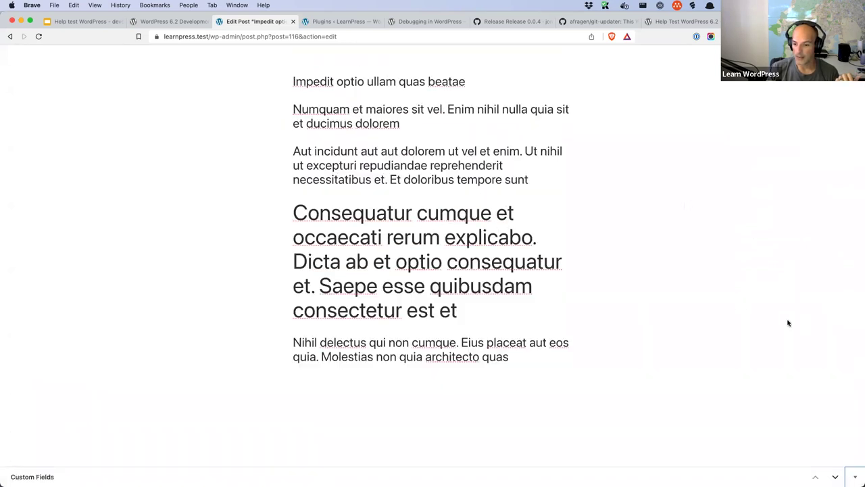
click(855, 477)
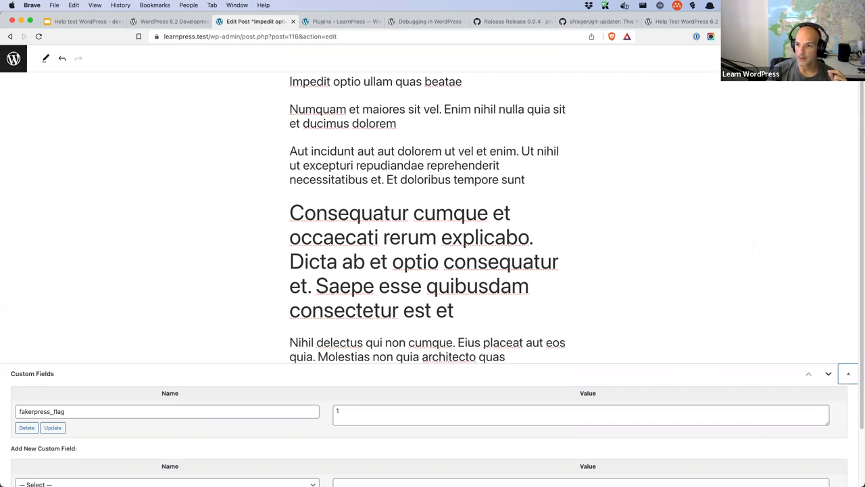
Disable the Custom fields area in the editor preferences, reload the page, and turn off Distraction free mode
click(847, 58)
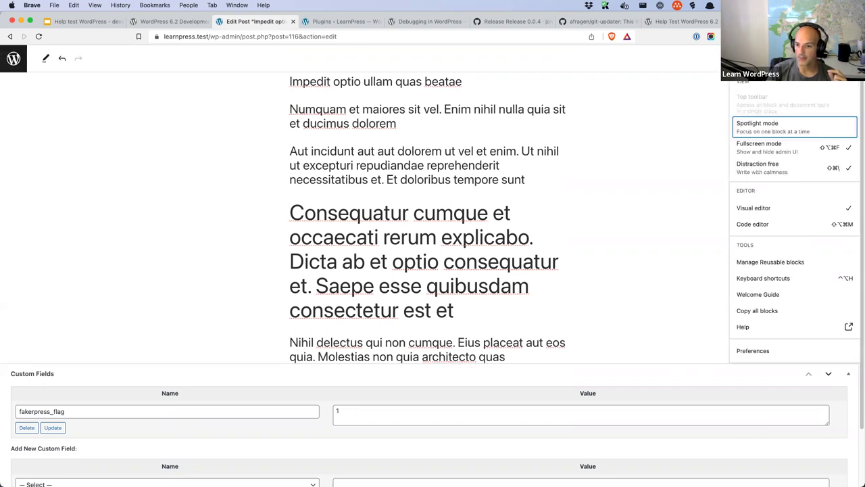
click(793, 330)
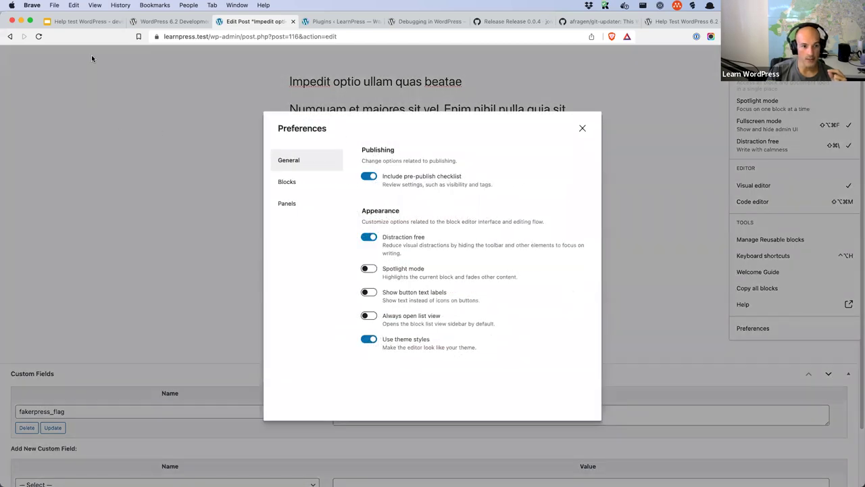
click(291, 204)
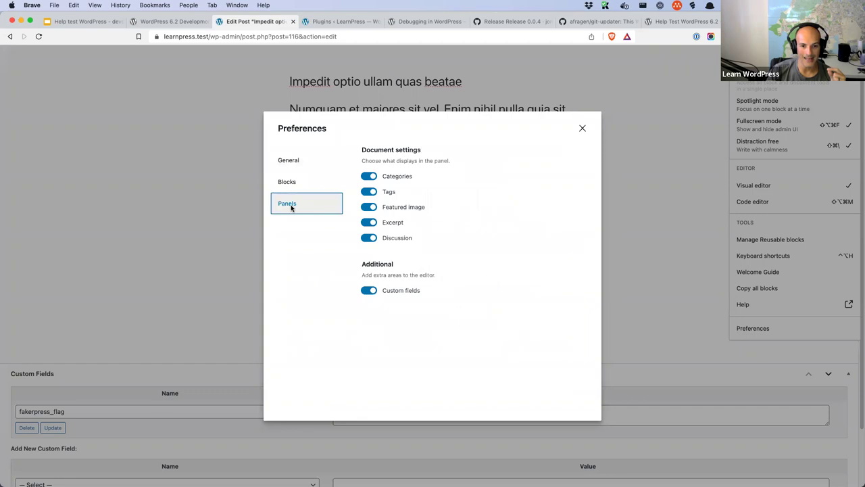
click(371, 291)
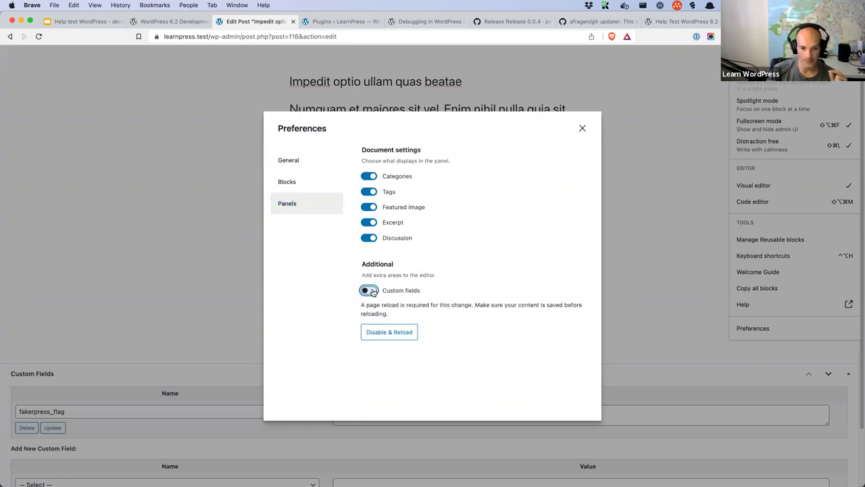
click(395, 332)
click(473, 191)
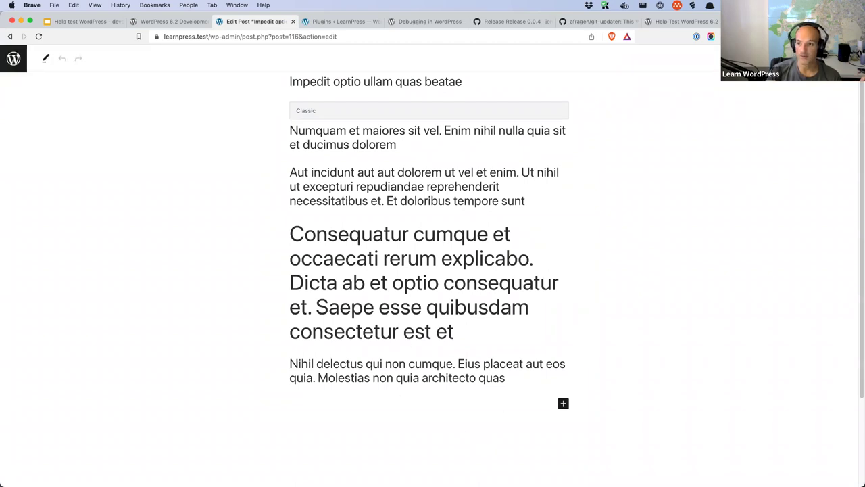
click(853, 58)
click(783, 169)
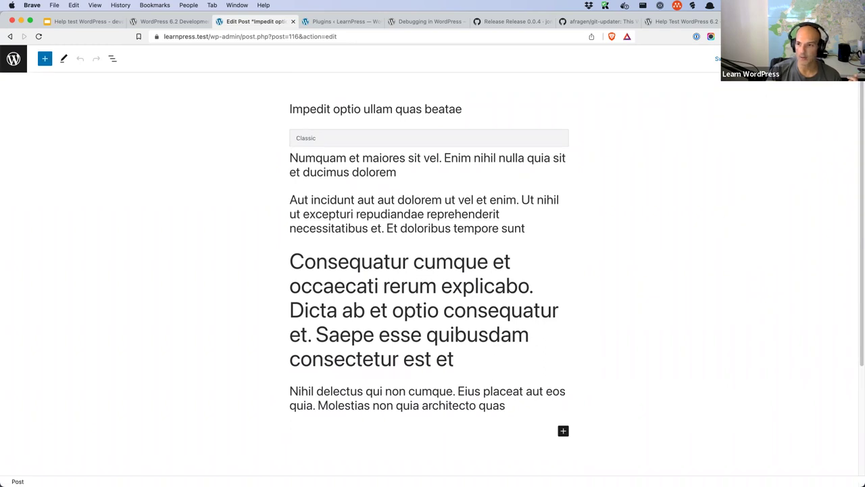
Enable the Custom fields area again in the editor preferences with a page reload, and dismiss the autosave notice
click(853, 58)
click(755, 349)
click(304, 211)
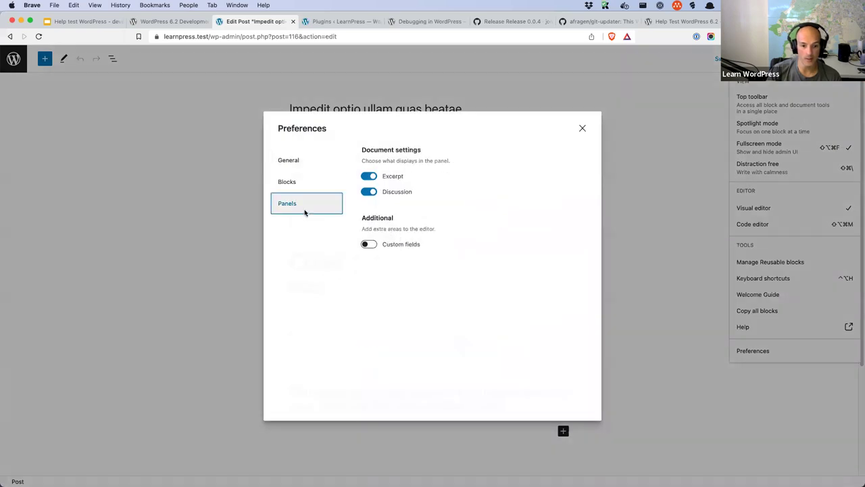
click(372, 240)
click(372, 240)
click(384, 292)
click(384, 292)
click(405, 334)
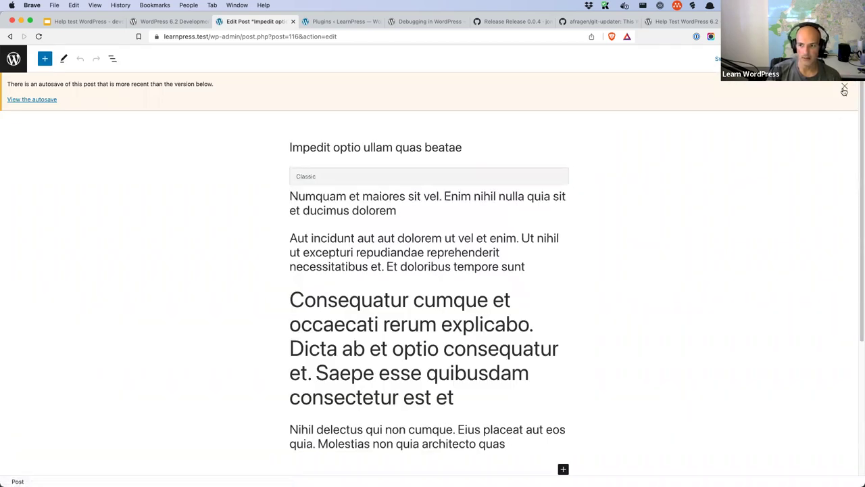
click(845, 90)
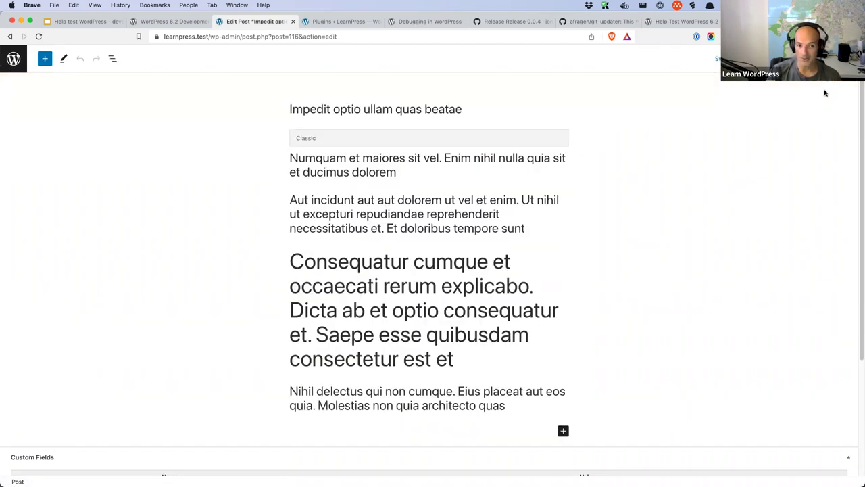
Enable Distraction free mode and place the cursor at the start of the Classic block's text
click(850, 59)
click(788, 166)
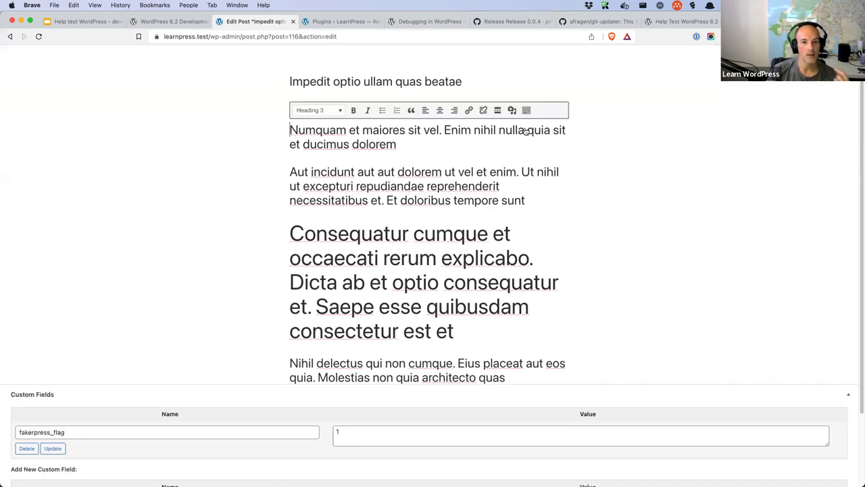
Examine the conversation, commits and review comments of the distraction free mode pull request, comparing it with the post editor
key(super+1)
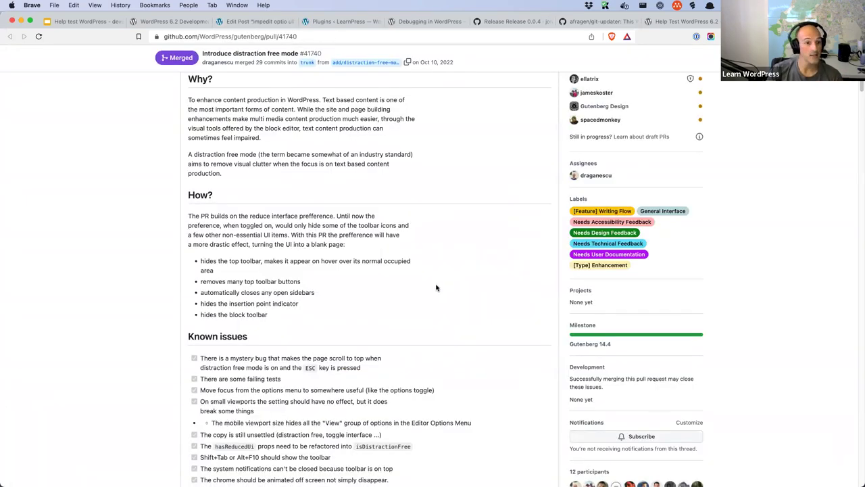
click(252, 21)
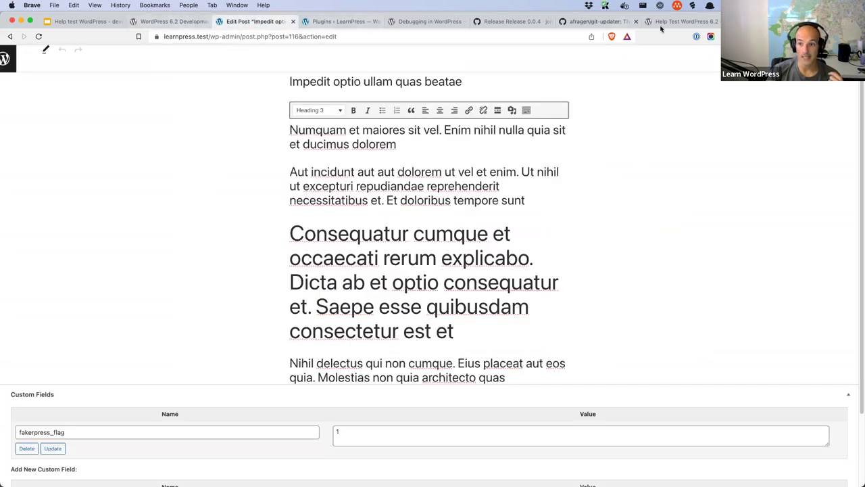
click(697, 21)
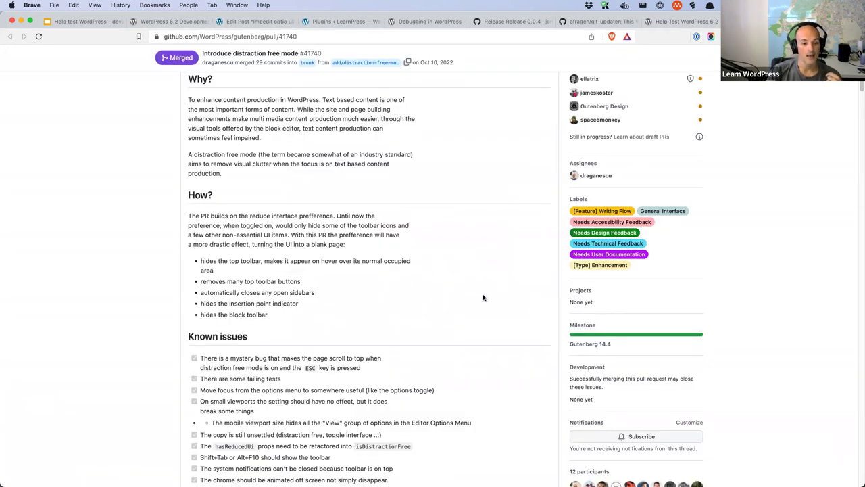
scroll(483, 298, down, 15)
scroll(483, 298, down, 15)
scroll(483, 298, down, 15)
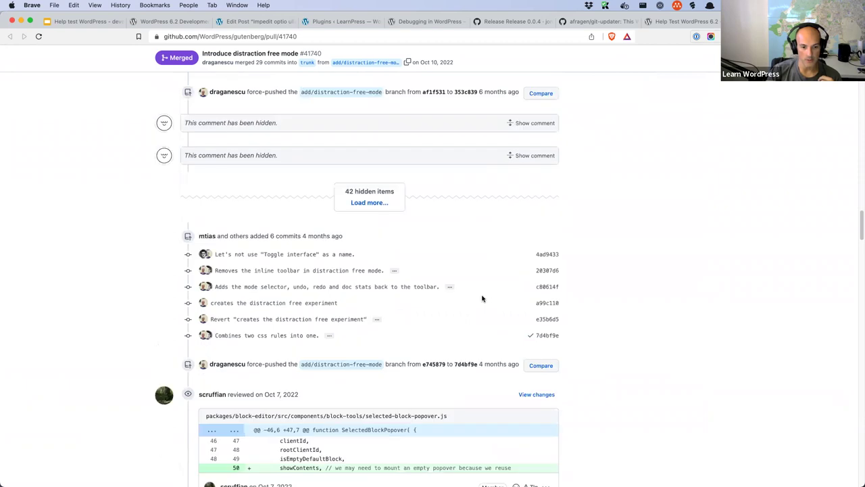
scroll(483, 298, down, 3)
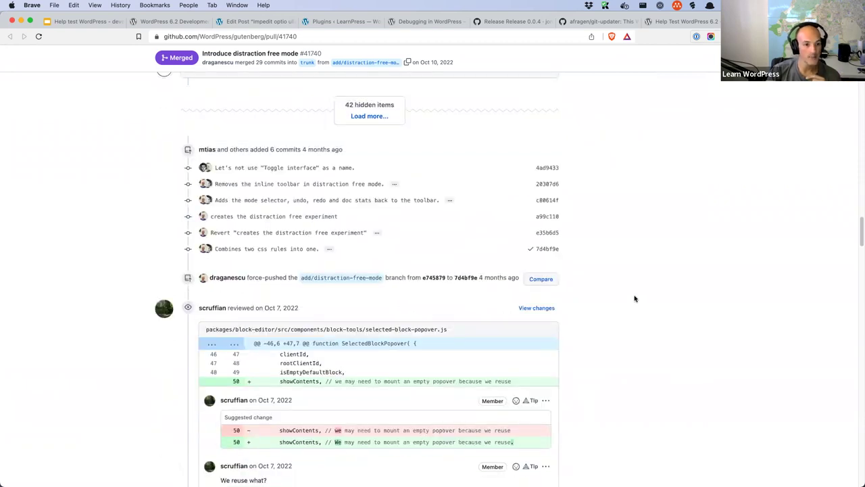
key(super+3)
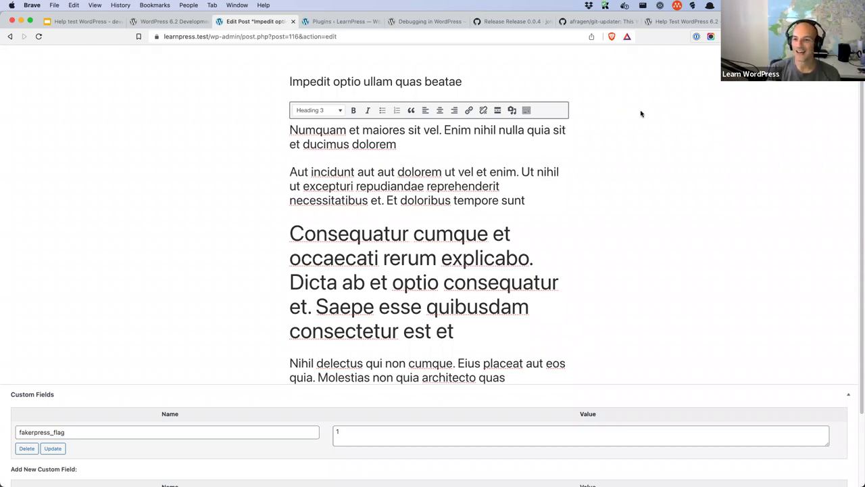
Return to the Help test WordPress presentation and review the Objectives slide through its last item, Where to log bugs
click(78, 21)
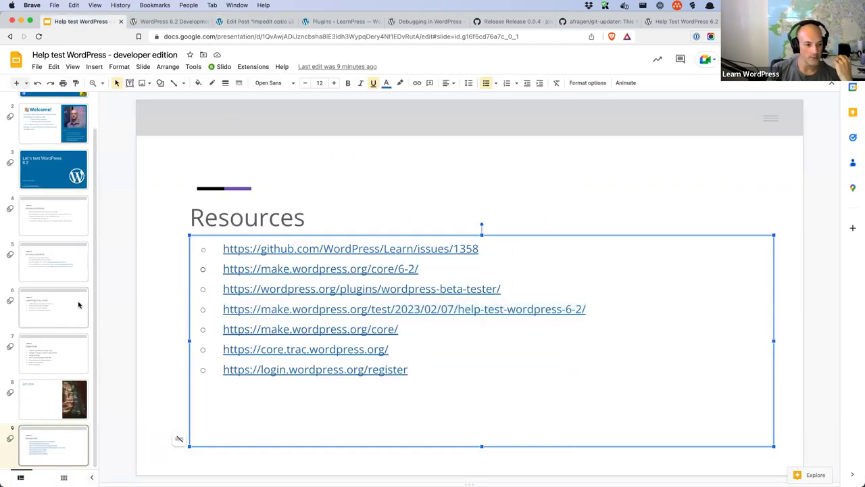
click(54, 353)
click(424, 376)
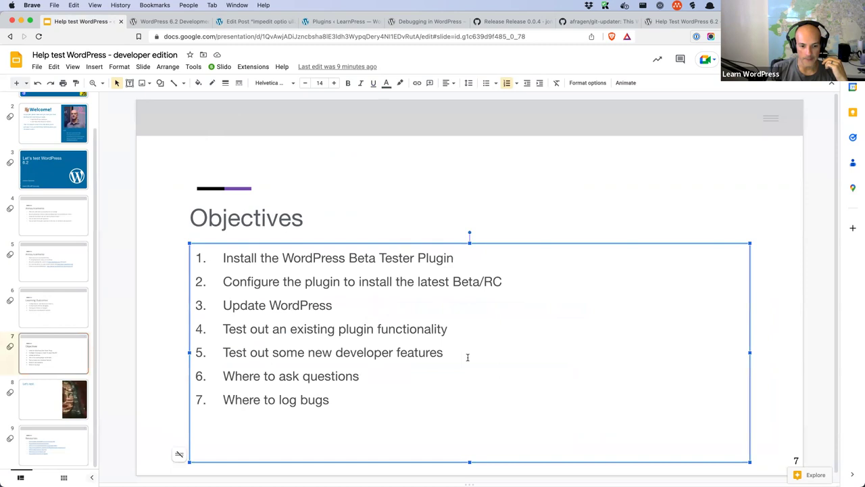
click(429, 405)
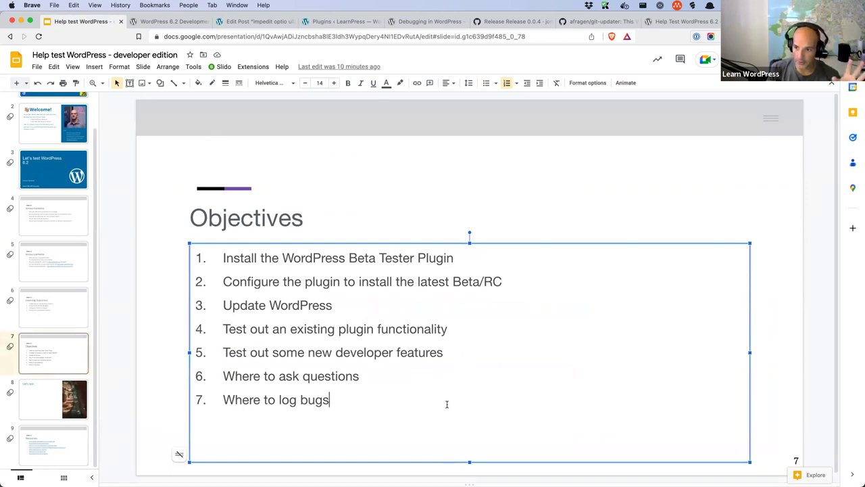
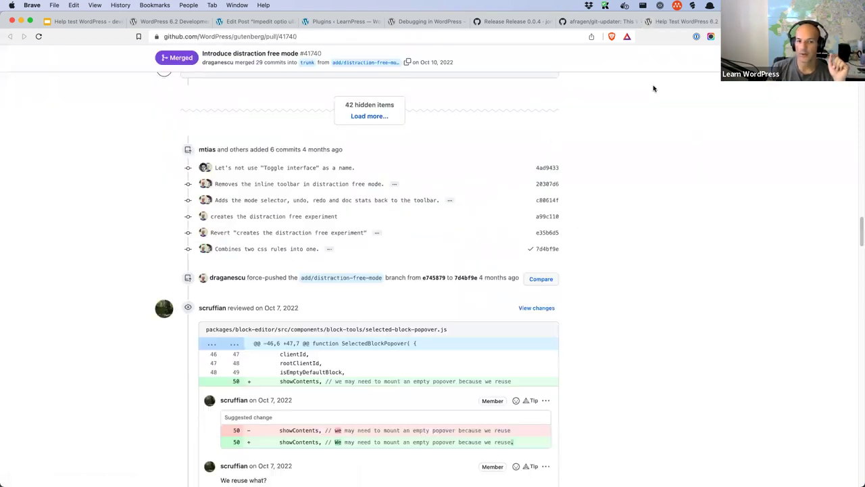
Go back to the start of the distraction free mode pull request and open the main page of the WordPress/gutenberg repository
scroll(481, 160, up, 10)
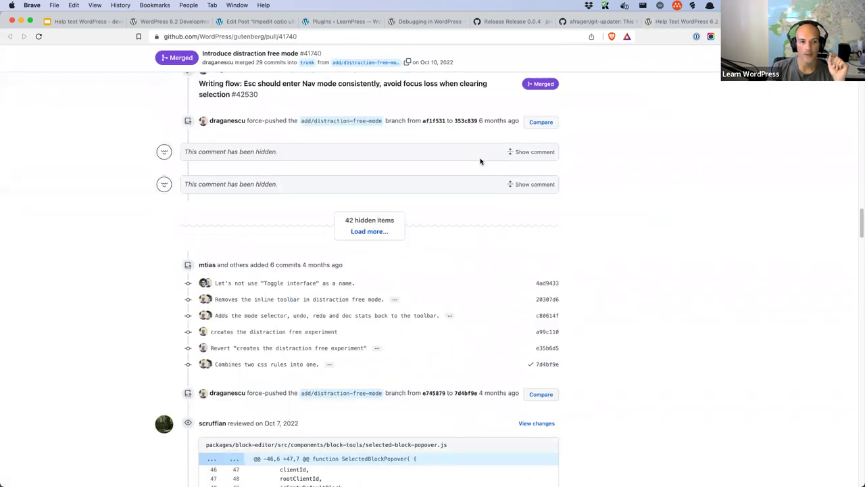
scroll(481, 161, up, 15)
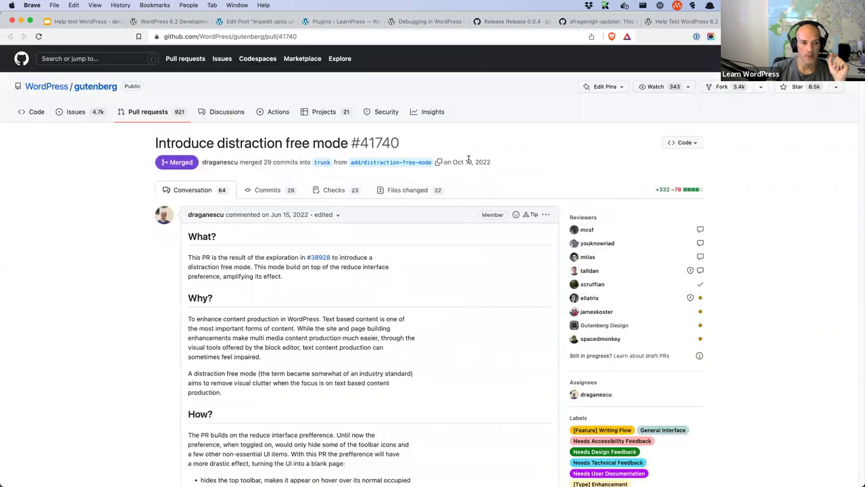
click(104, 91)
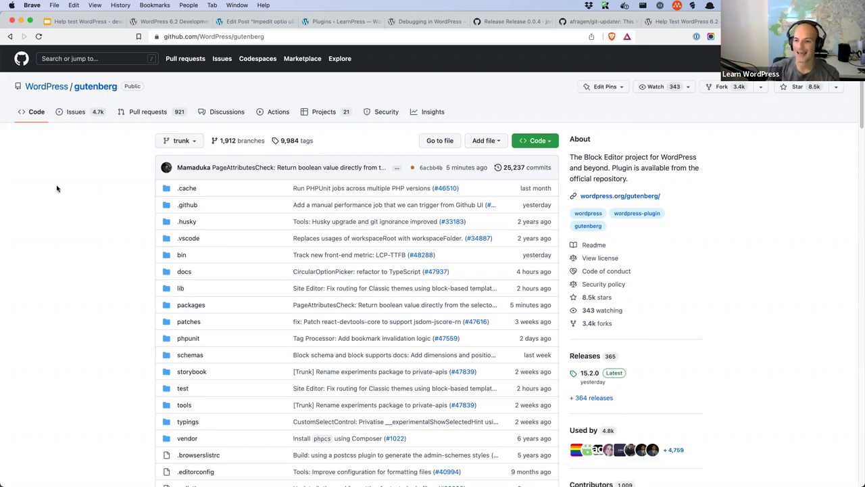
Open the WordPress Trac site in a new browser tab and select its address
key(super+t)
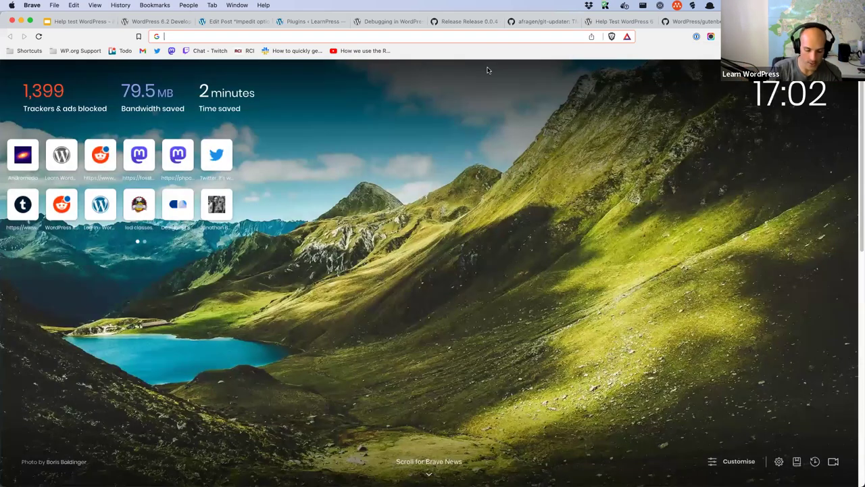
text(trac)
key(Return)
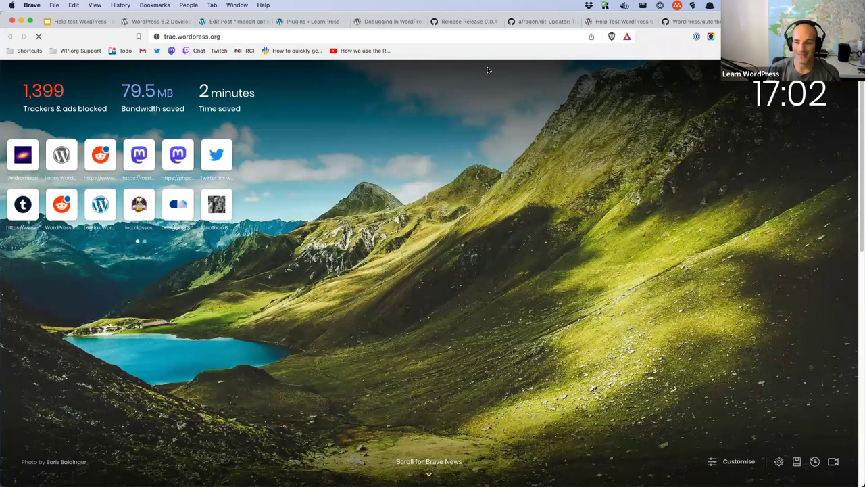
click(250, 36)
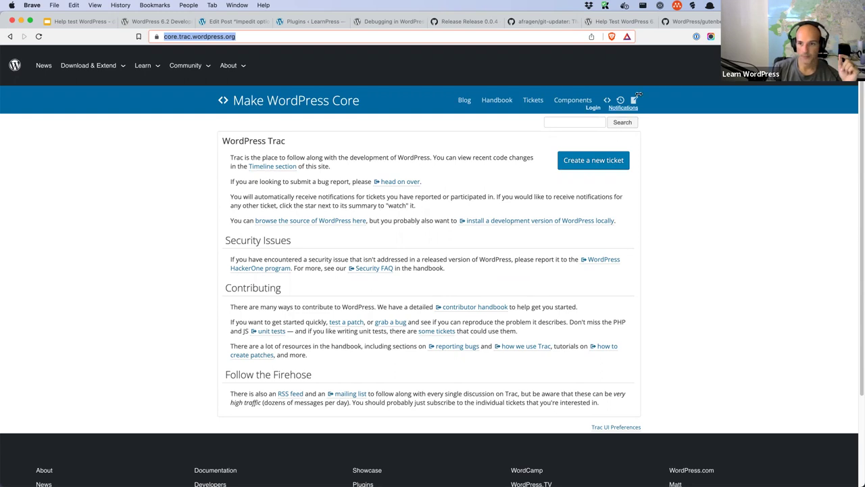
Open pull request 41740 from the Distraction-Free Writing section of the Help Test WordPress 6.2 post
click(687, 25)
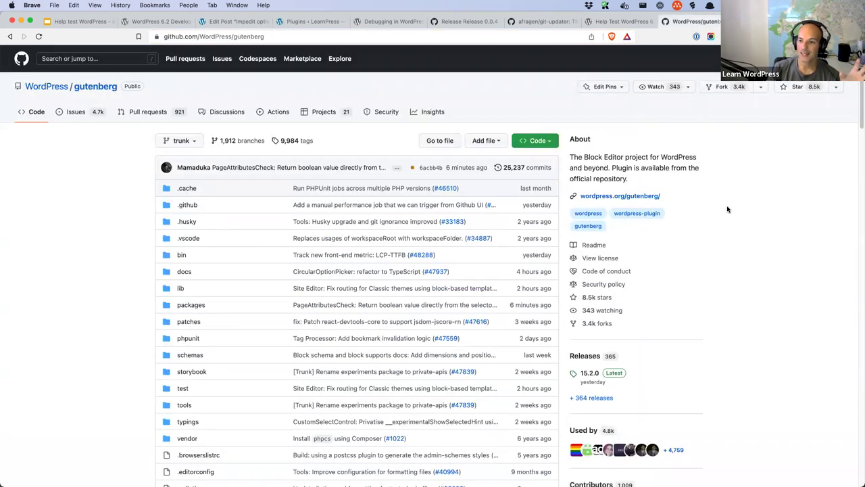
click(628, 22)
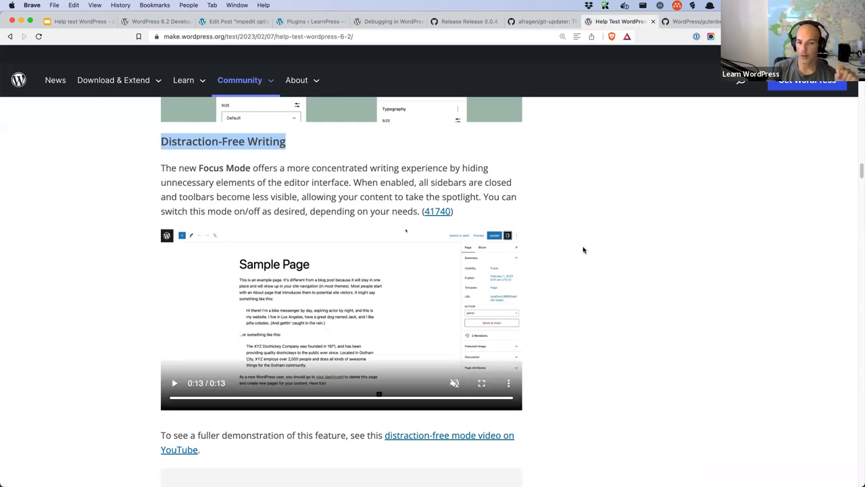
click(437, 212)
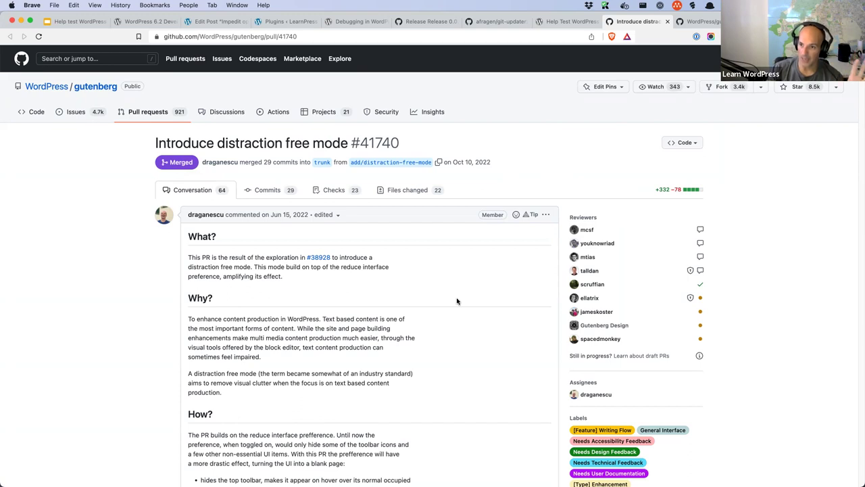
Look through the pull request's conversation to its end, place the cursor in the empty comment box, and check the last review comments
scroll(457, 301, down, 20)
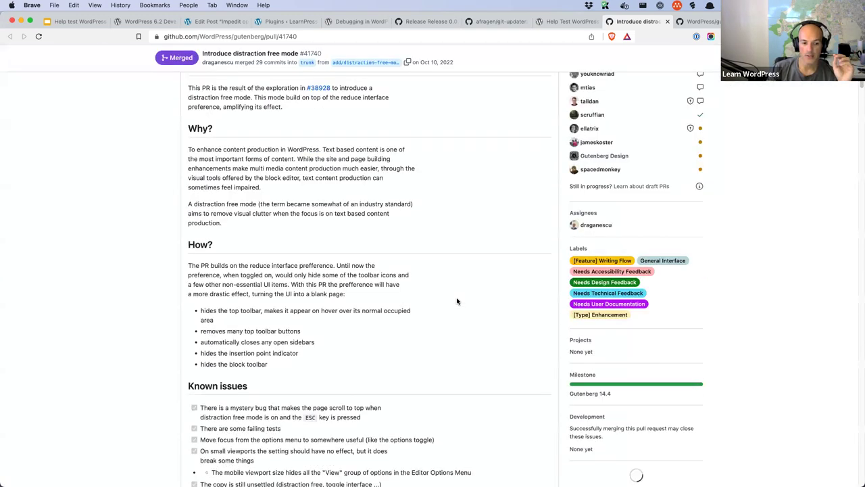
scroll(457, 301, down, 20)
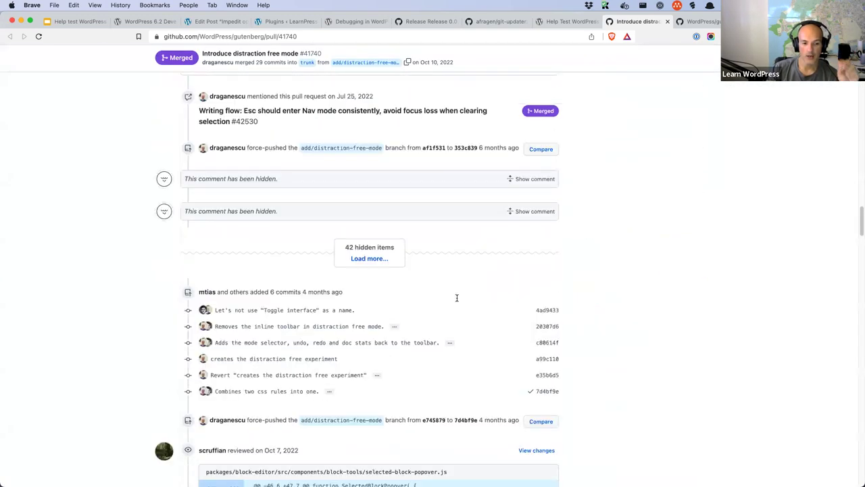
scroll(457, 300, down, 20)
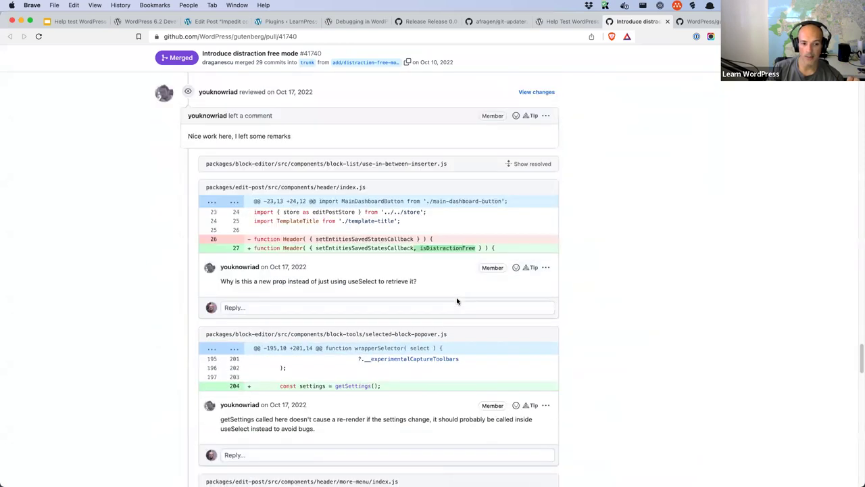
scroll(457, 301, down, 10)
click(382, 332)
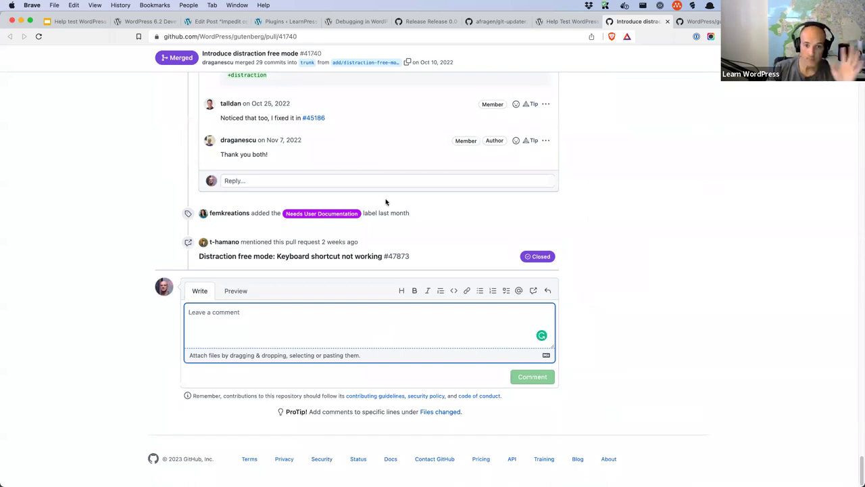
scroll(314, 213, up, 2)
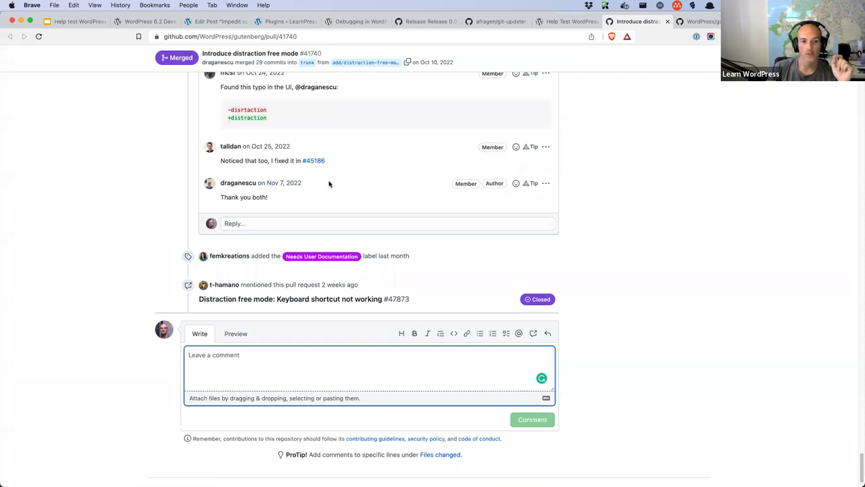
scroll(356, 185, up, 1)
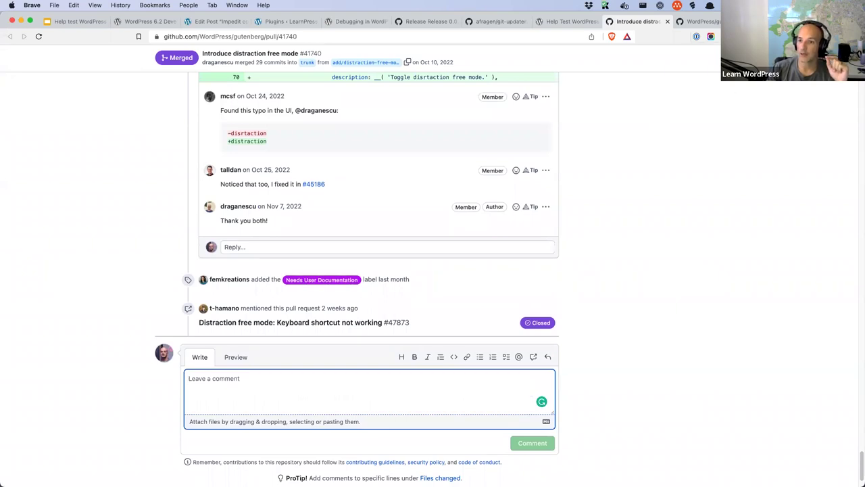
Check what creating a new ticket on WordPress Trac requires, and return to the Trac home page
key(ctrl+Tab)
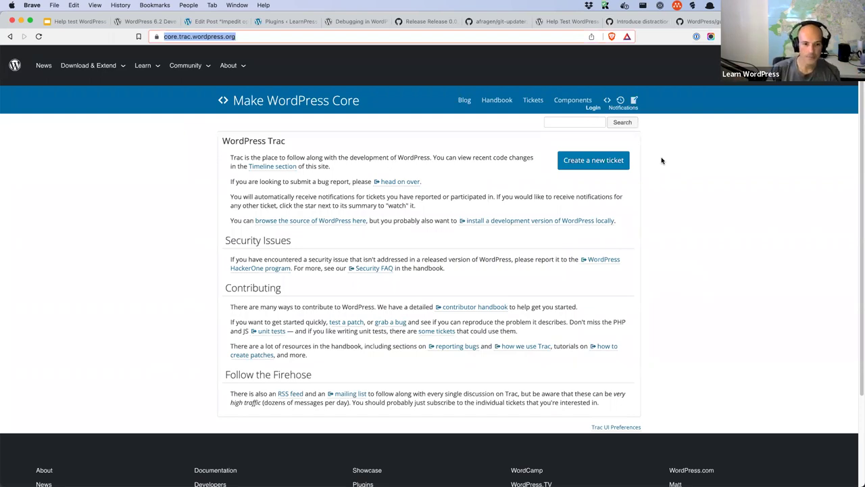
click(595, 166)
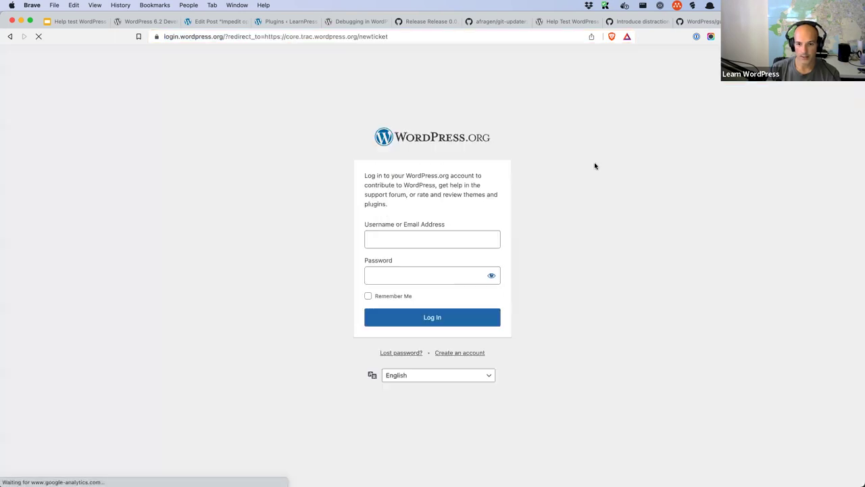
click(9, 37)
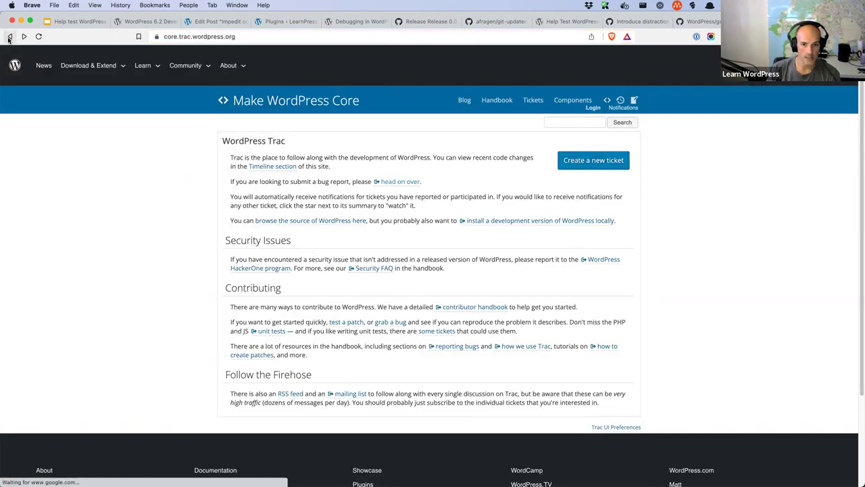
click(146, 21)
click(78, 21)
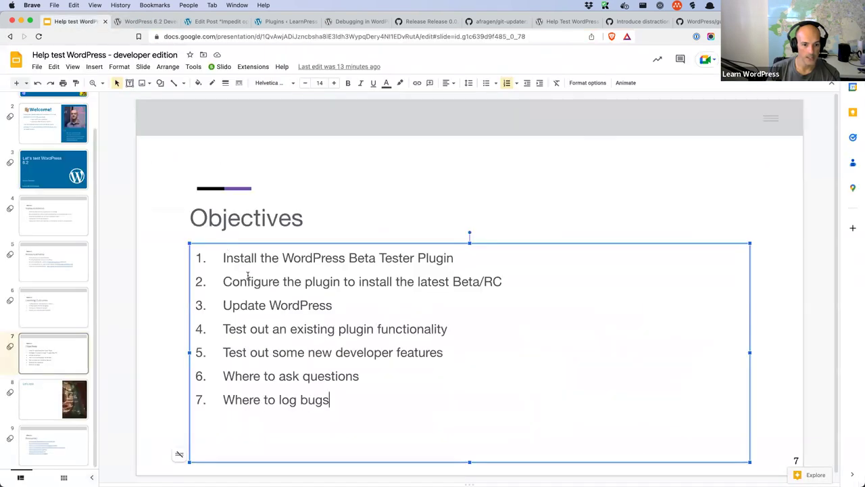
click(54, 443)
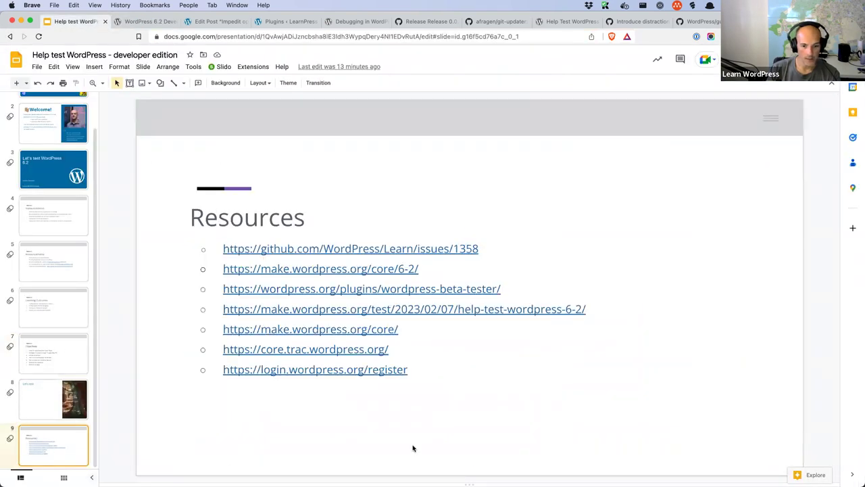
drag(411, 369, 222, 369)
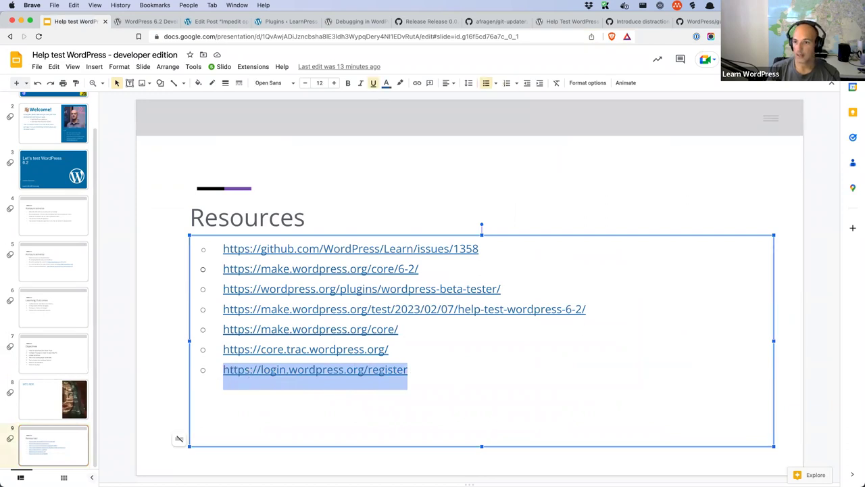
key(super+c)
key(super+t)
key(super+v)
key(Return)
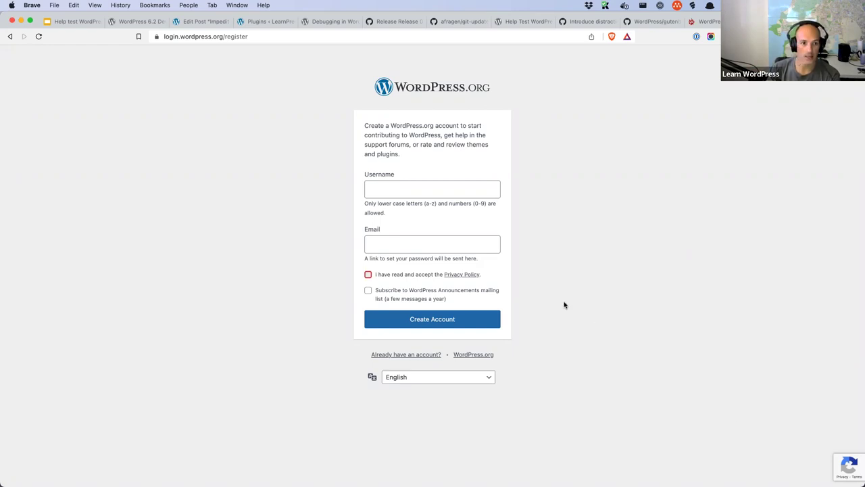
Open the presenter's profile on profiles.wordpress.org and examine its contribution history and recent activity
click(265, 37)
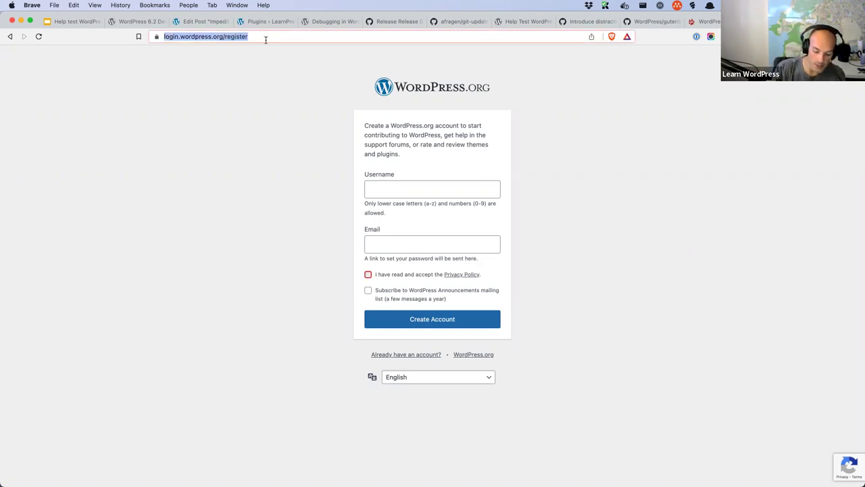
text(profiles)
key(Return)
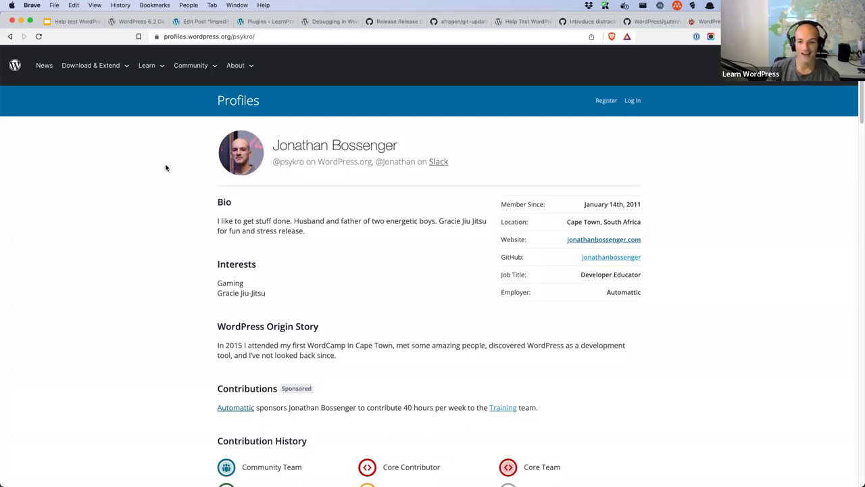
scroll(527, 170, down, 3)
scroll(528, 170, down, 5)
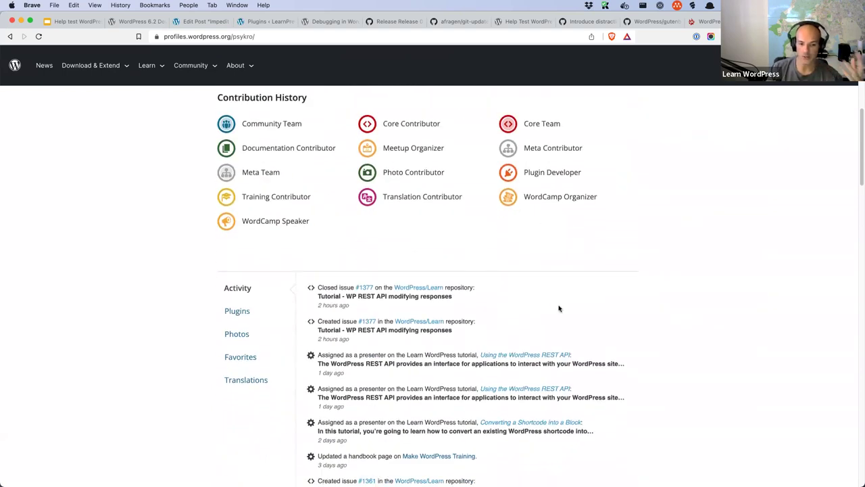
scroll(559, 308, down, 3)
scroll(559, 308, up, 10)
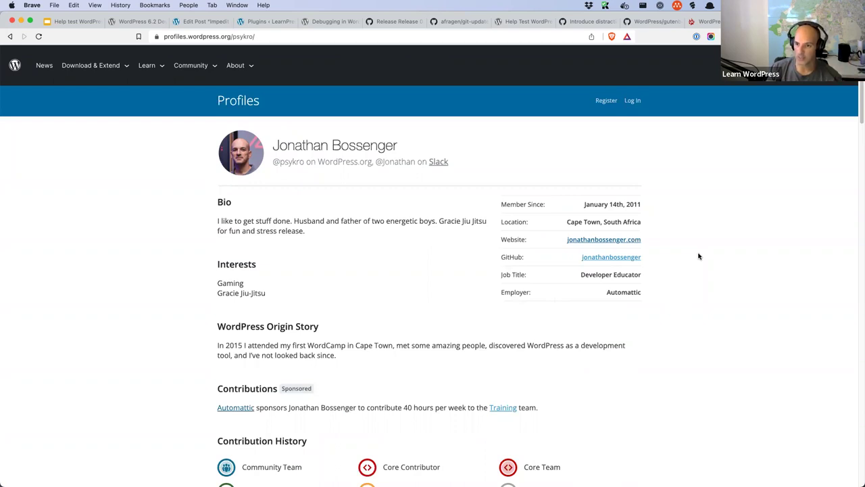
Open the complete beta testing instructions linked in the Testing Environment section of the Help Test WordPress 6.2 post in a new tab
click(709, 22)
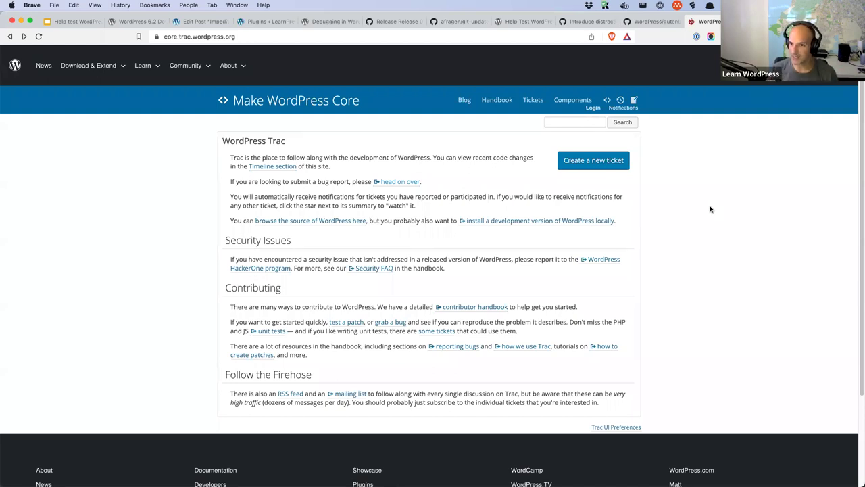
click(529, 20)
scroll(406, 194, up, 5)
scroll(406, 194, up, 20)
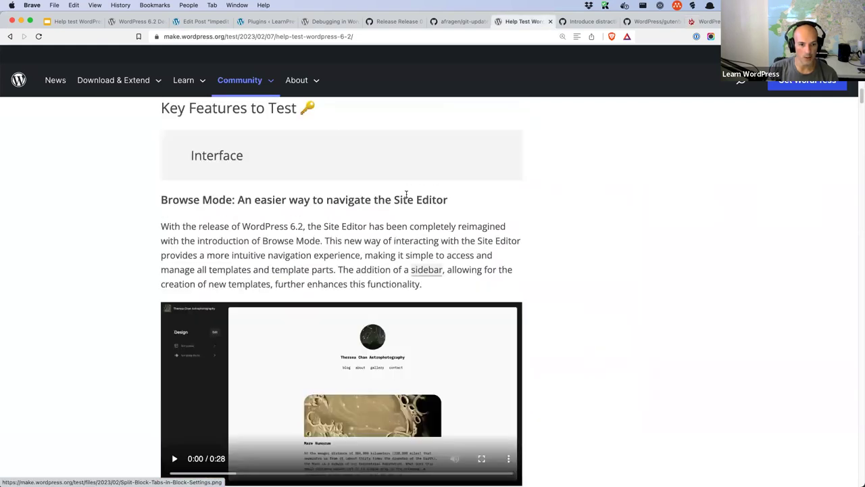
scroll(406, 194, up, 5)
scroll(407, 196, down, 3)
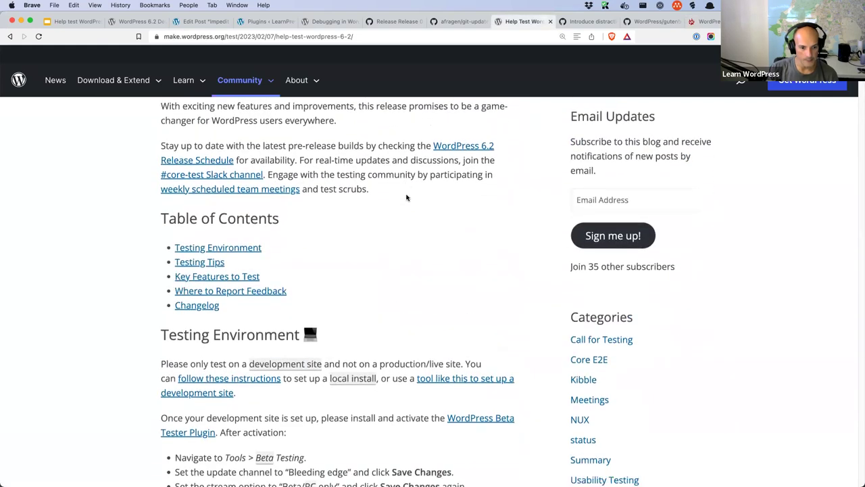
scroll(406, 197, down, 3)
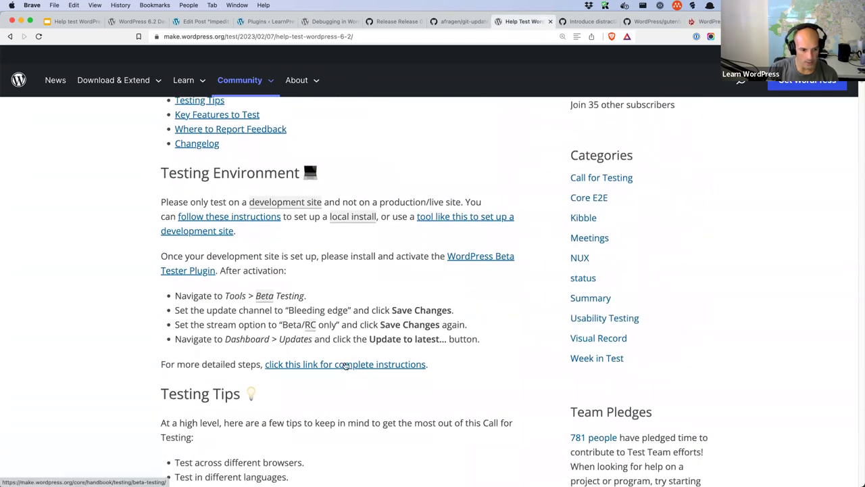
right_click(345, 365)
click(428, 296)
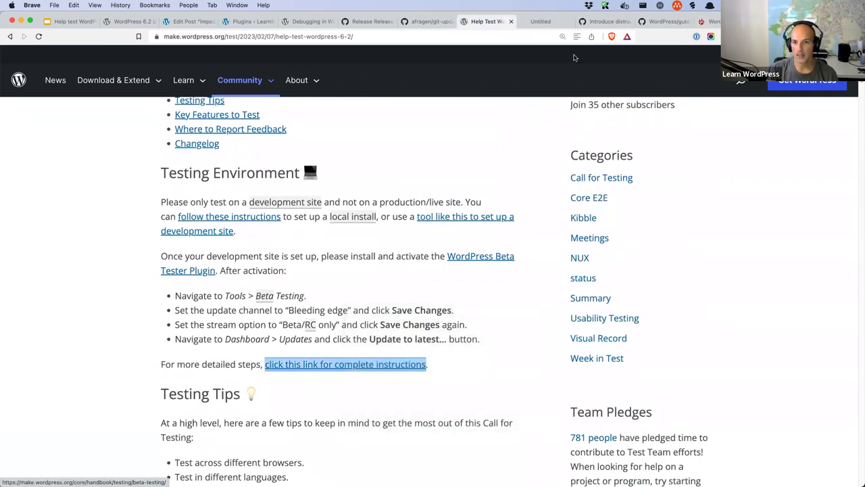
Review the Beta Testing handbook page, from the WordPress Beta Tester plugin instructions down to the bug reporting and support forum links
click(541, 21)
click(420, 34)
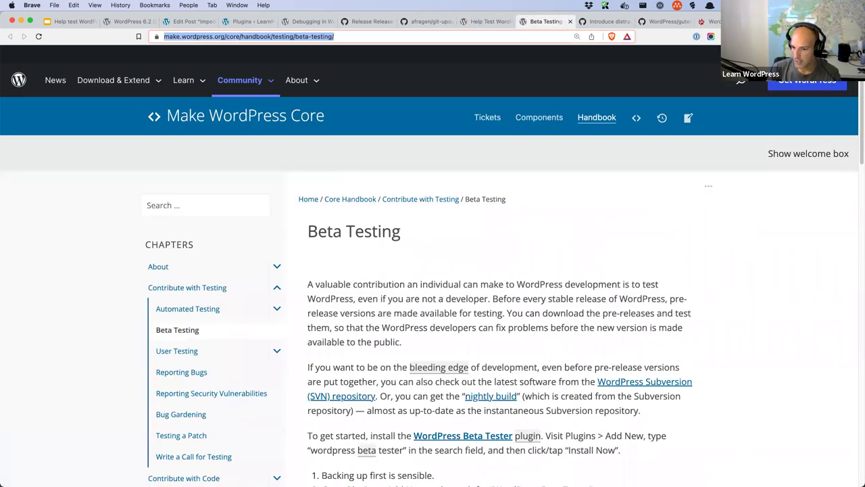
scroll(526, 323, down, 5)
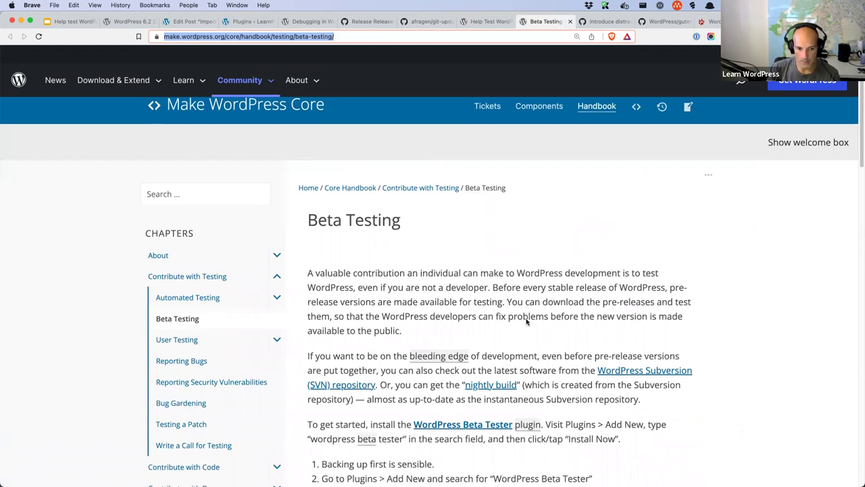
scroll(526, 323, down, 7)
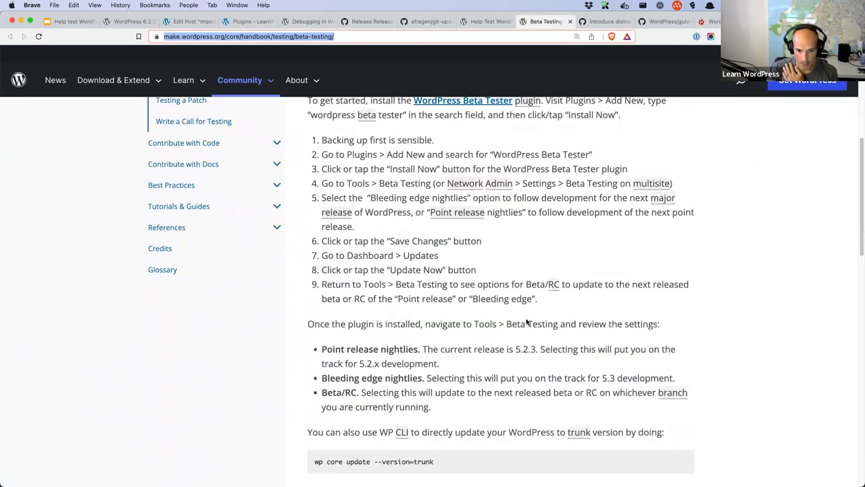
scroll(527, 322, down, 1)
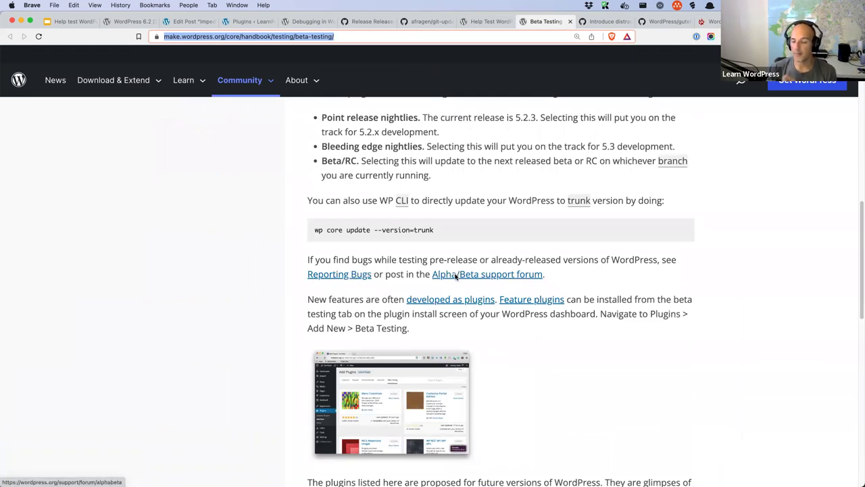
click(586, 277)
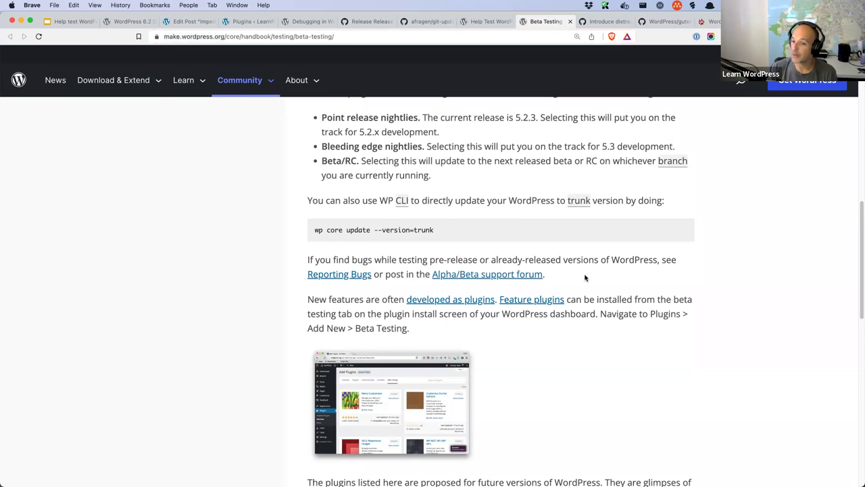
Open the Reporting Bugs handbook page in a new tab and review its Overview of Bug Reporting and Resolution section
right_click(342, 278)
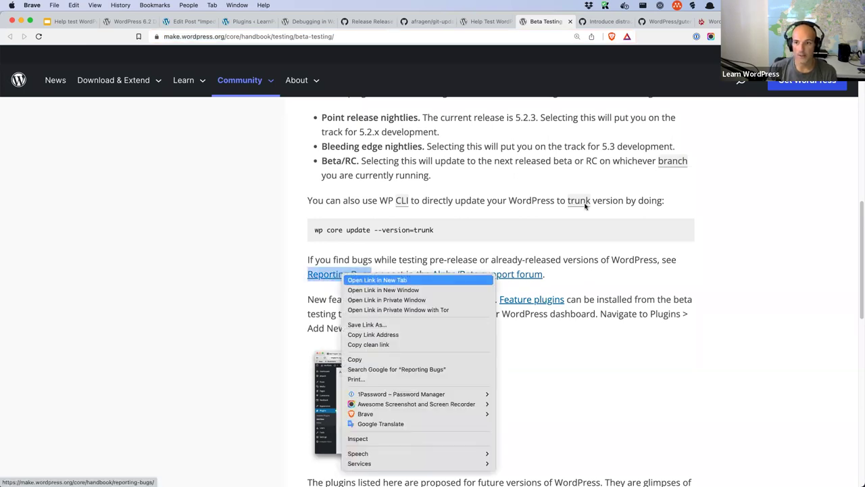
click(353, 281)
click(555, 24)
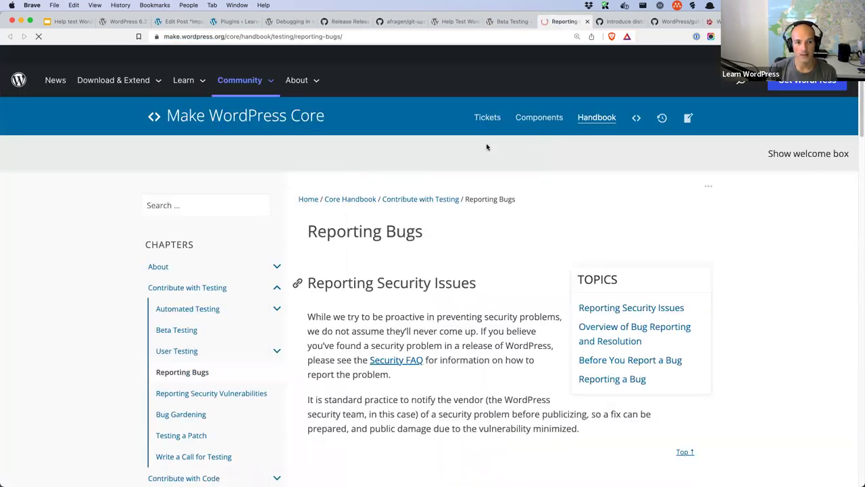
scroll(494, 271, down, 8)
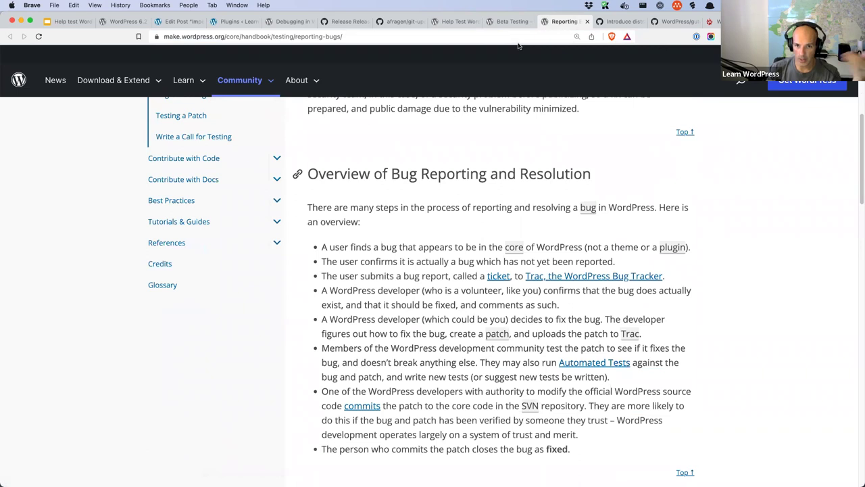
Return to the Beta Testing page and open its Alpha/Beta support forum link in a new tab
click(510, 22)
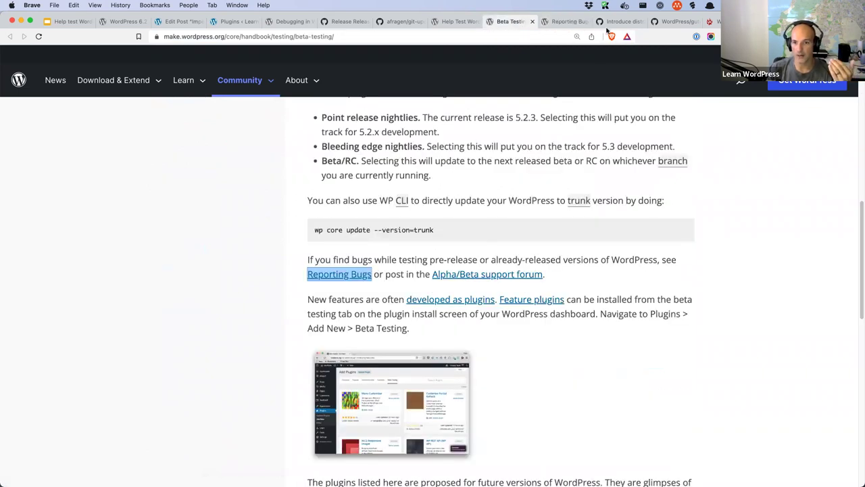
click(452, 23)
click(502, 24)
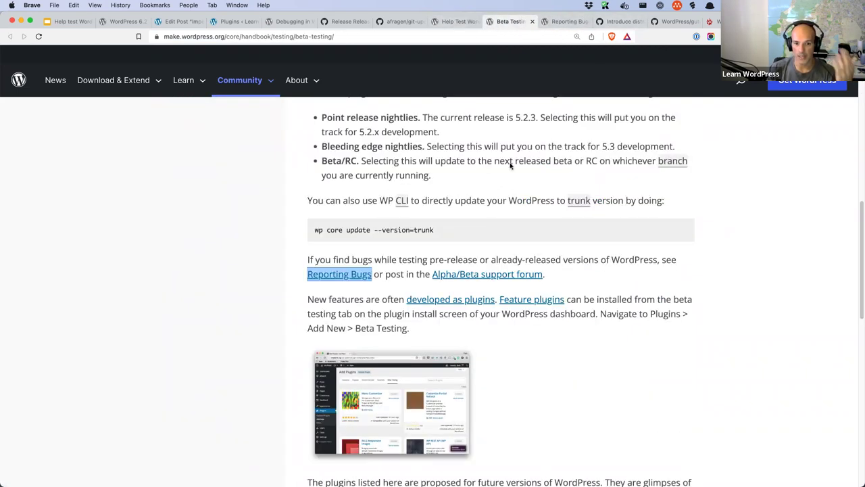
right_click(479, 276)
key(Return)
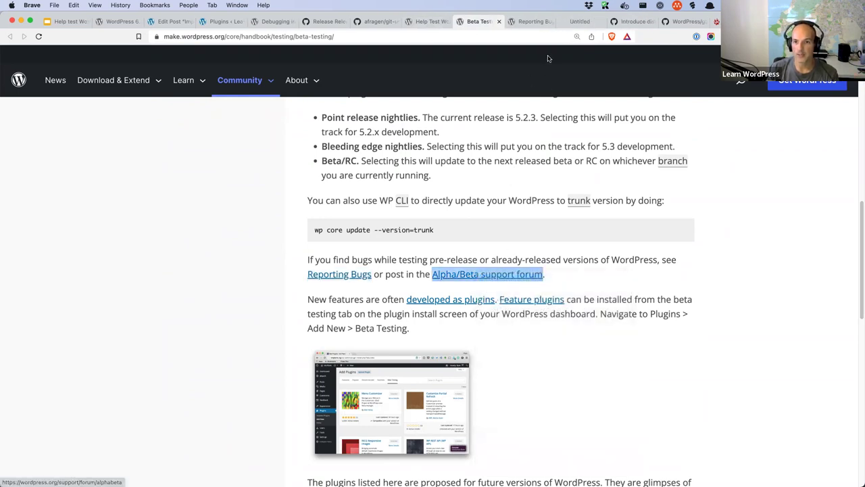
click(578, 23)
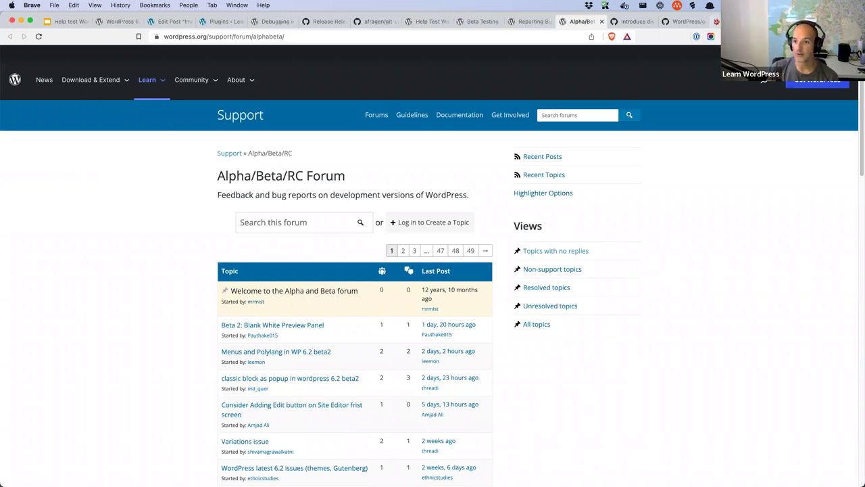
Start a new WordPress Trac ticket, logging in with the account username, password and authentication code, and go to the ticket's Summary field
click(715, 21)
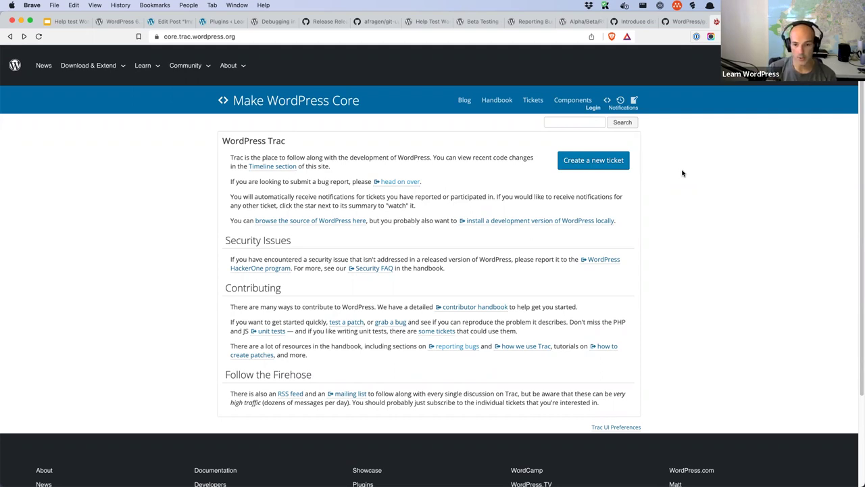
click(597, 165)
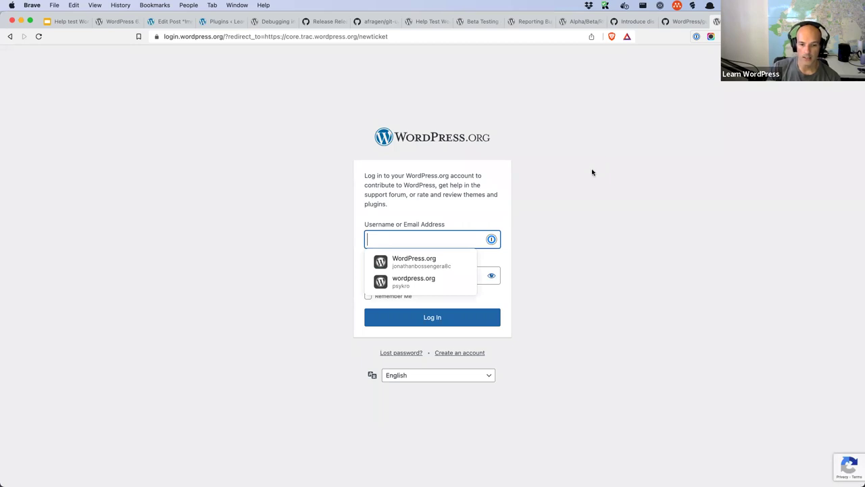
click(428, 285)
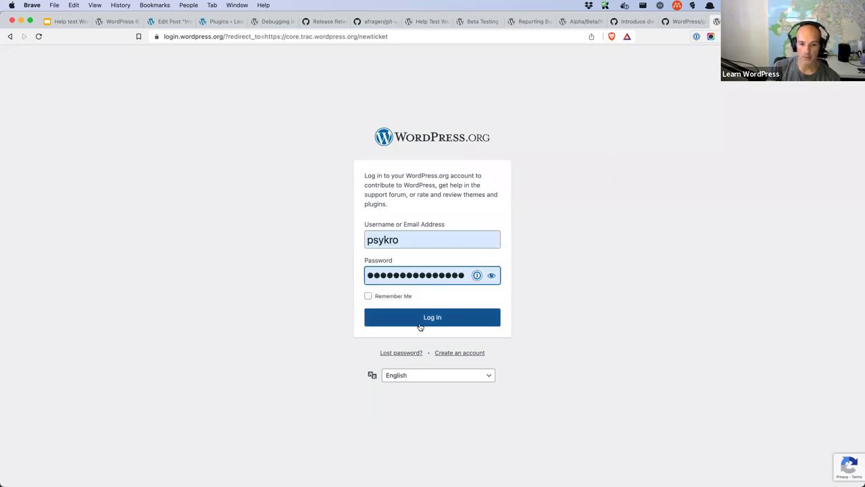
click(426, 322)
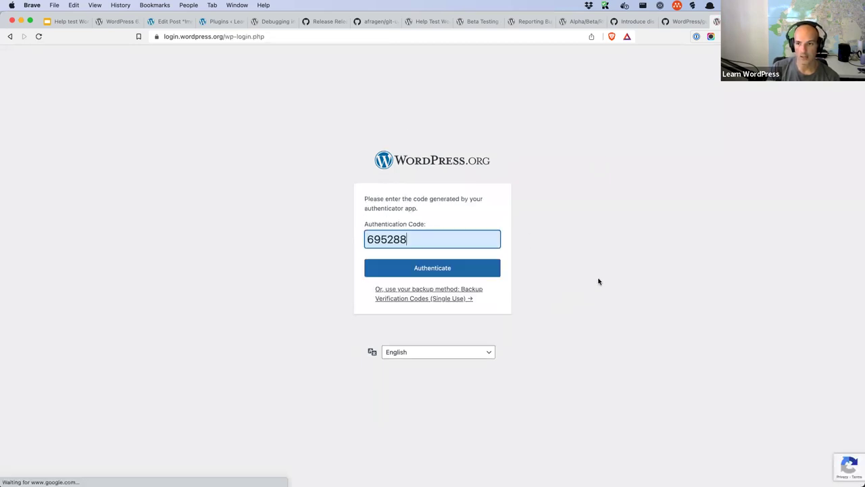
key(Return)
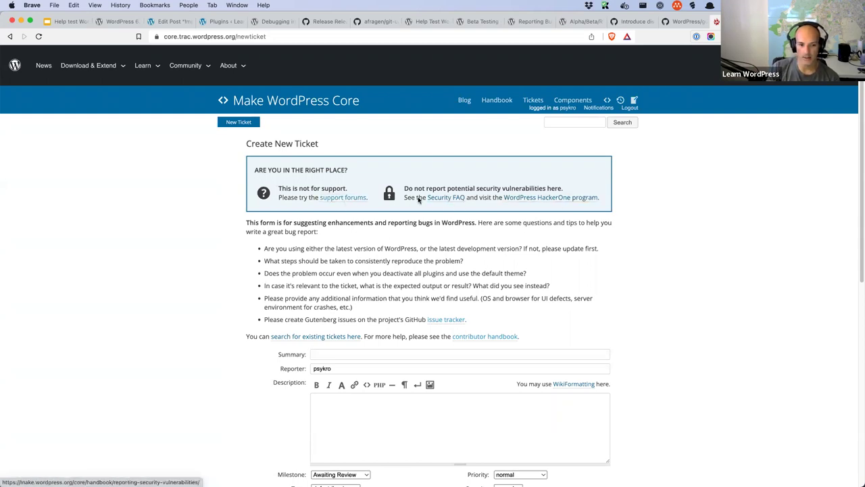
scroll(383, 234, down, 3)
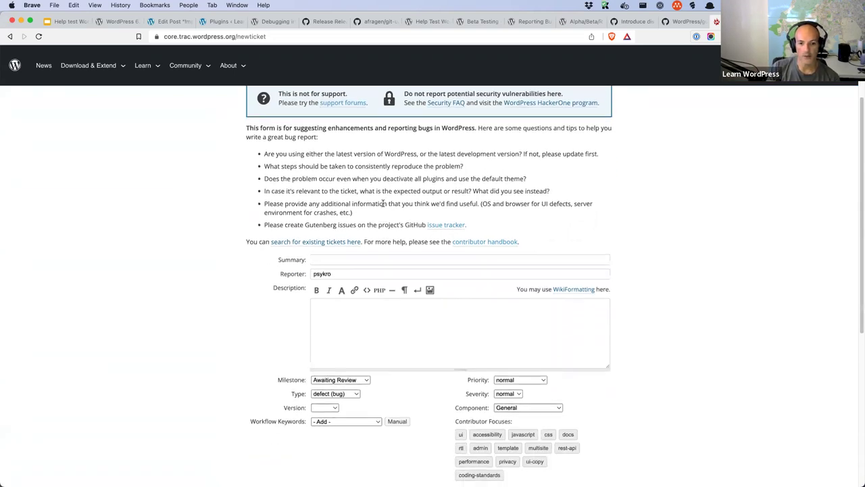
click(347, 260)
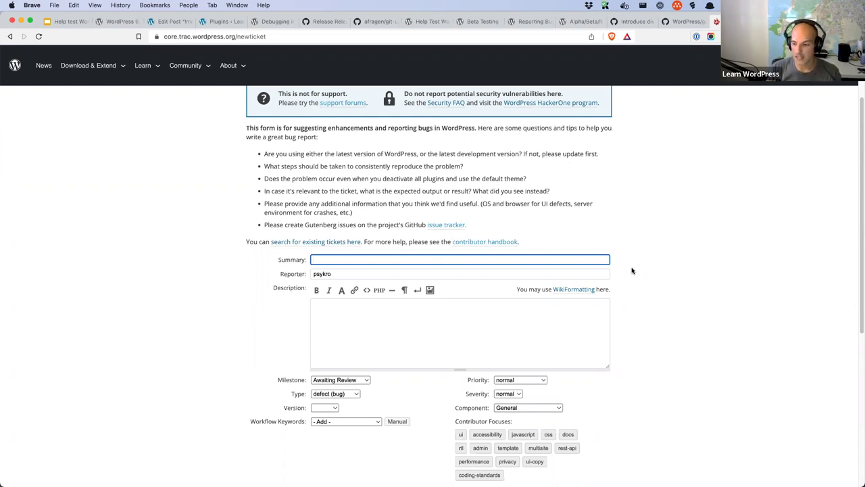
Switch to Slack, maximize its window, and show the latest messages of the core-editor channel in the Making WordPress workspace
mouse_move(518, 476)
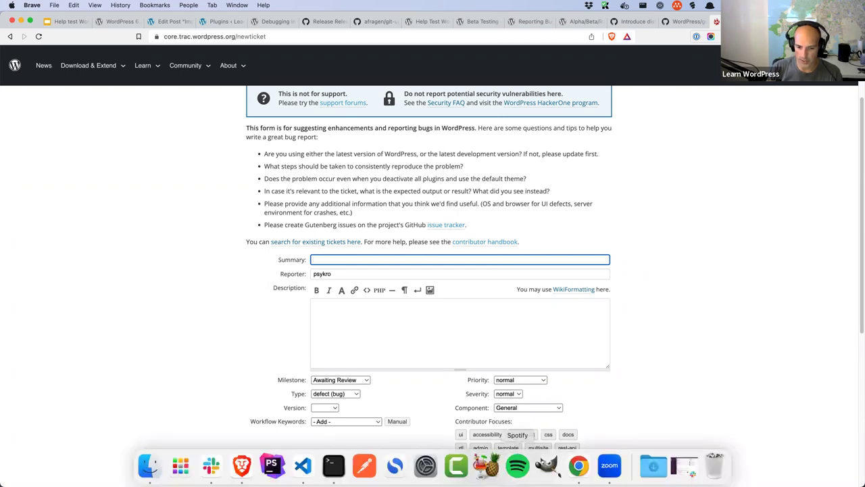
click(211, 465)
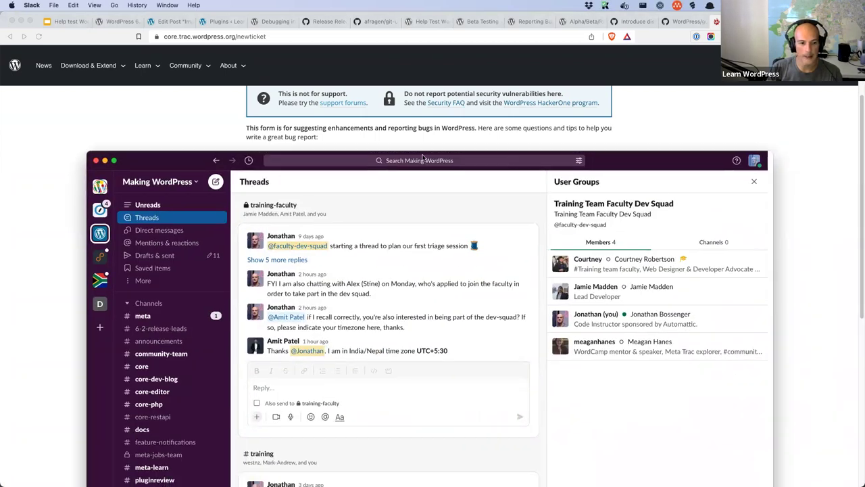
double_click(422, 157)
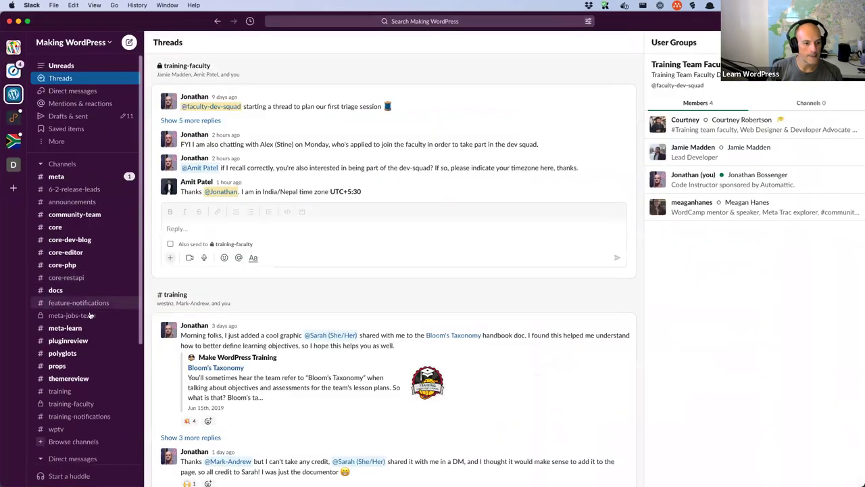
click(88, 252)
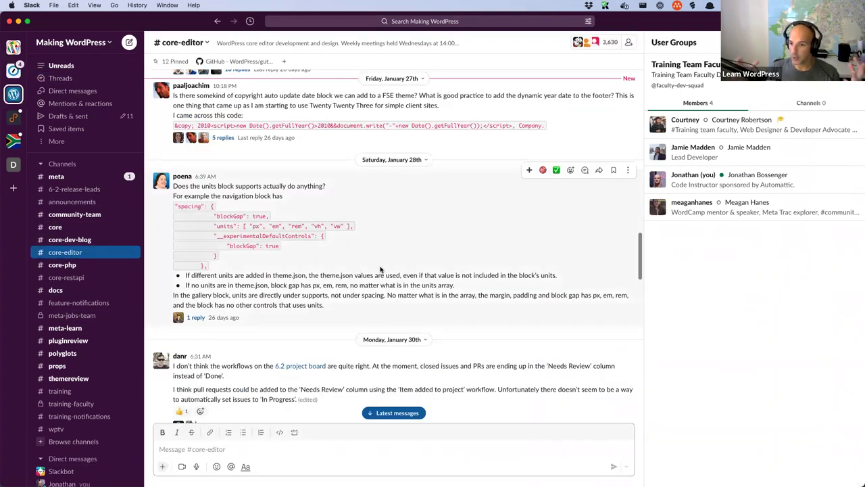
scroll(394, 300, down, 15)
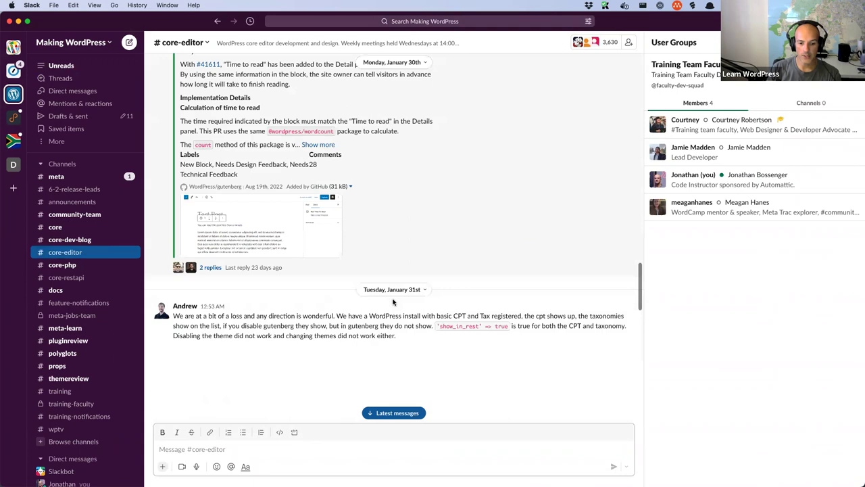
click(400, 413)
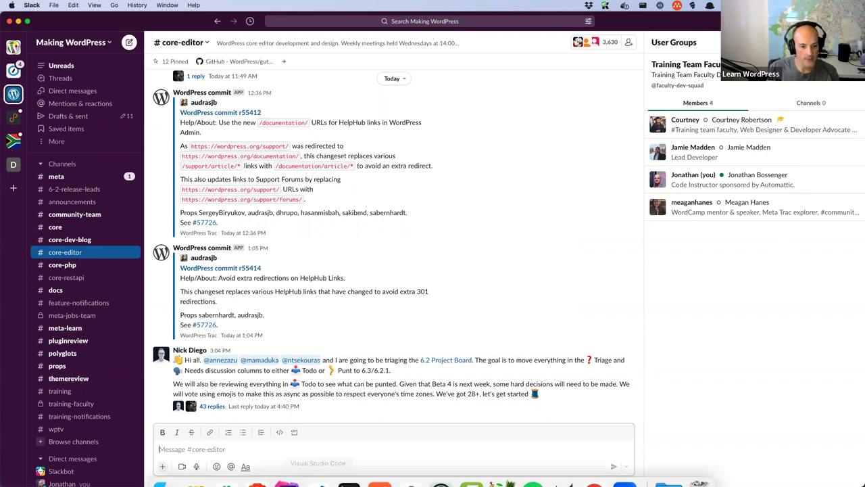
Look back through the core-editor channel's history, covering the Gutenberg 15.2 release and the weekly core editor meeting
scroll(345, 334, up, 5)
scroll(344, 334, up, 8)
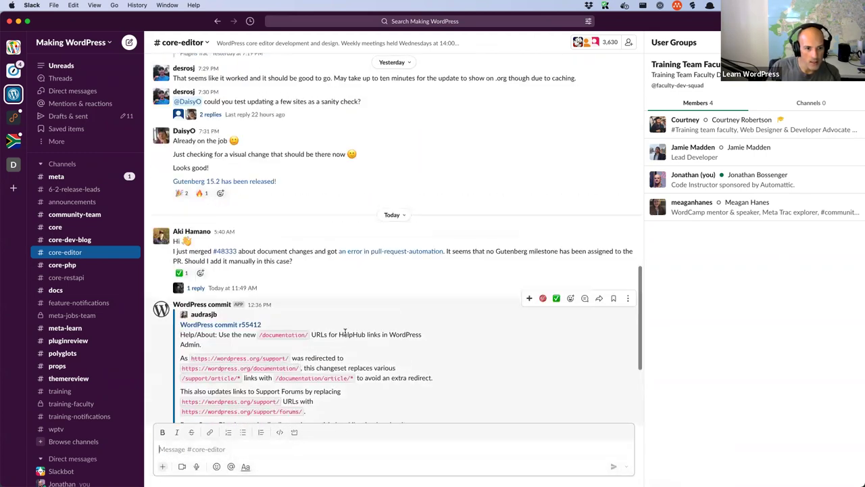
scroll(345, 334, up, 12)
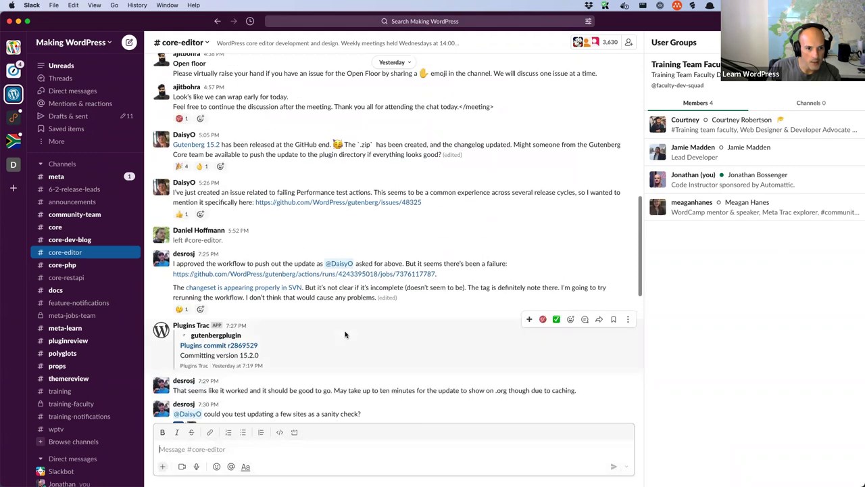
scroll(345, 334, up, 15)
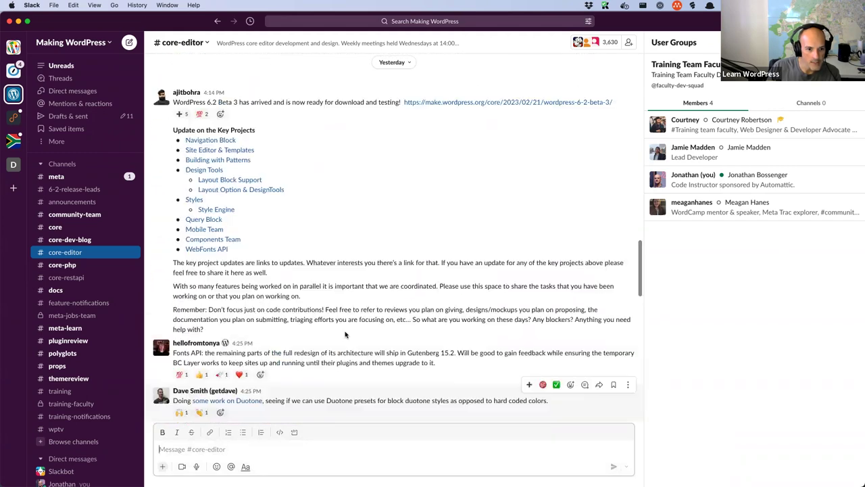
scroll(345, 334, up, 15)
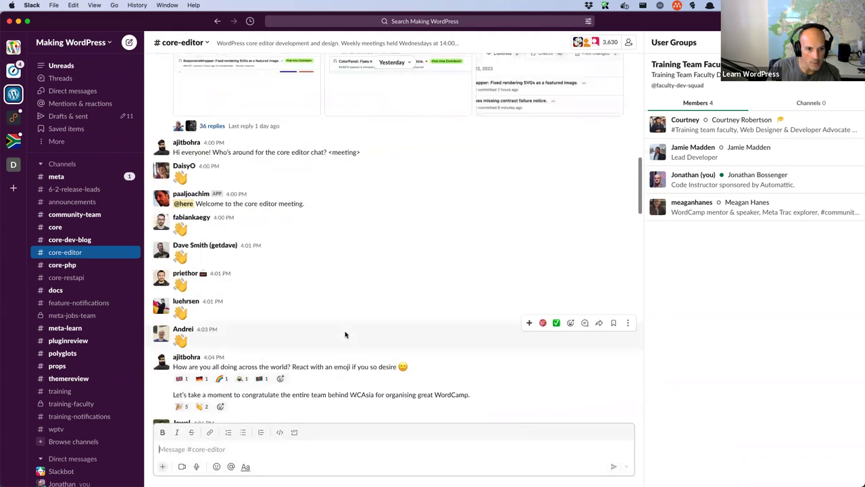
scroll(344, 334, up, 15)
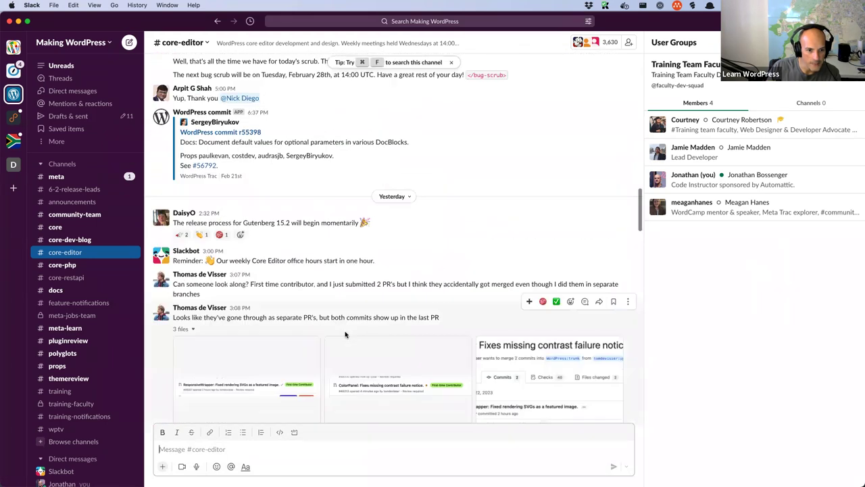
scroll(345, 334, up, 15)
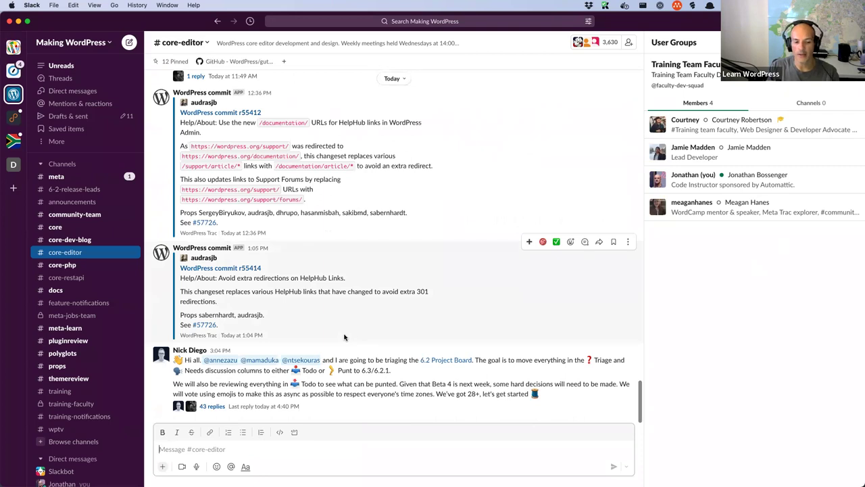
Switch back to Brave and bring up the author's profile card at the start of the "Introduce distraction free mode" pull request #41740
key(super+Tab)
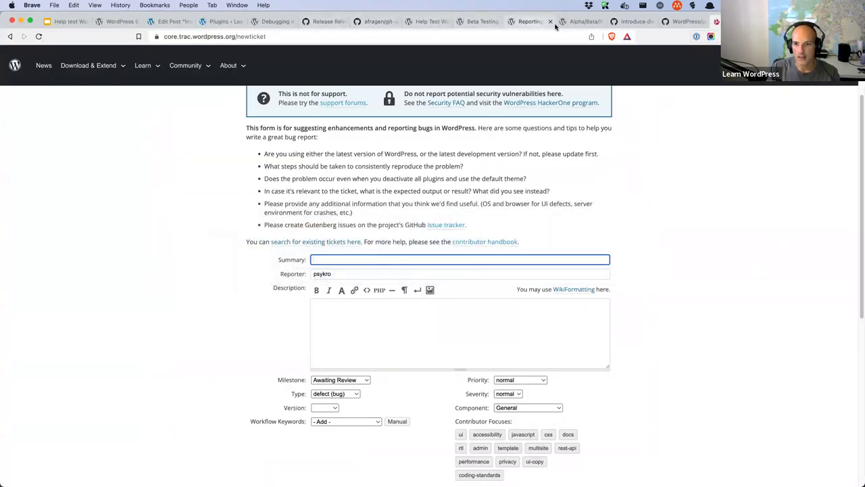
click(621, 22)
scroll(347, 226, up, 20)
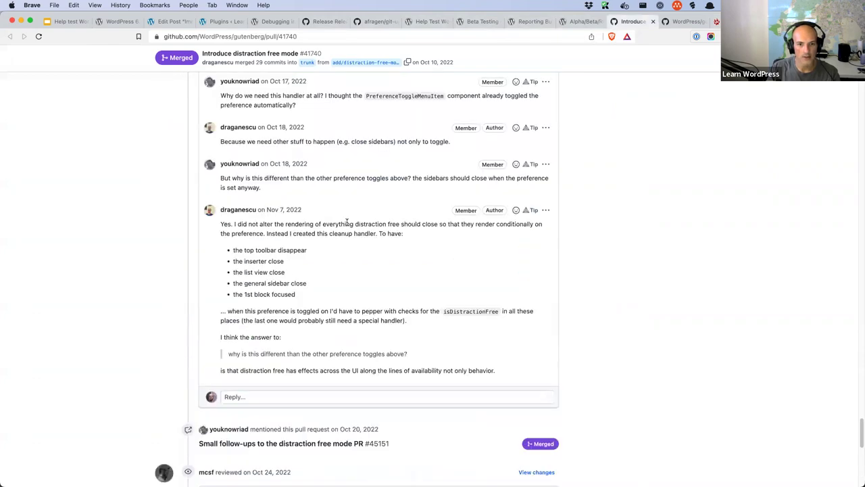
scroll(347, 225, up, 20)
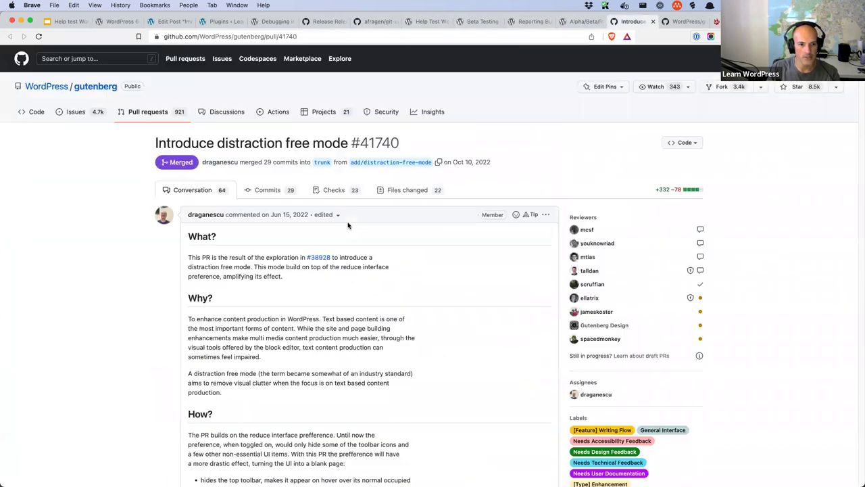
mouse_move(211, 217)
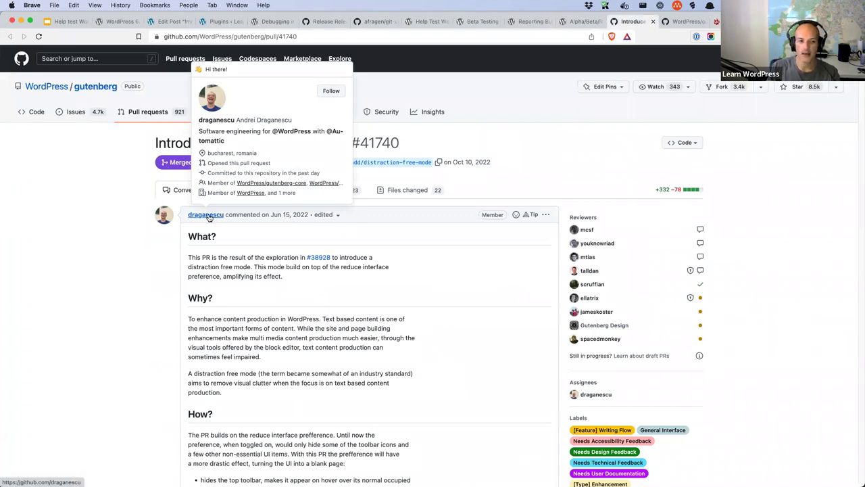
Return to the new Trac ticket, enter the summary "Distraction free mode does not disable Custom Fields Panel", and go to the Description
key(super+Tab)
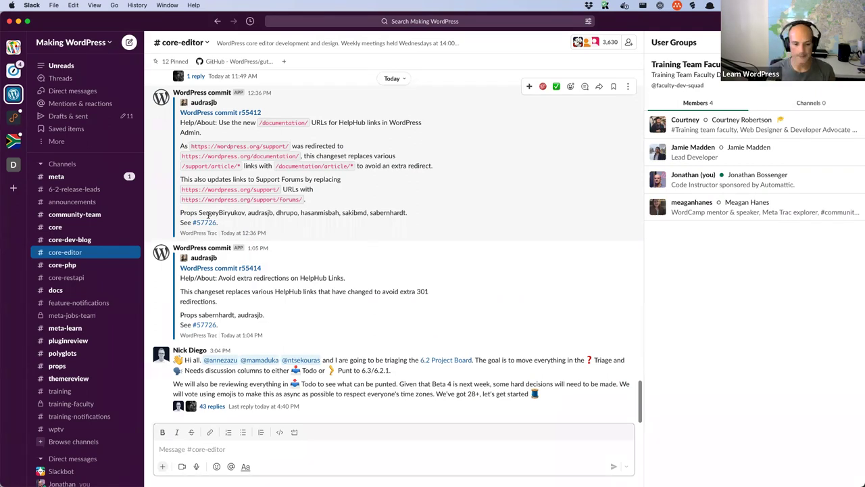
key(super+Tab)
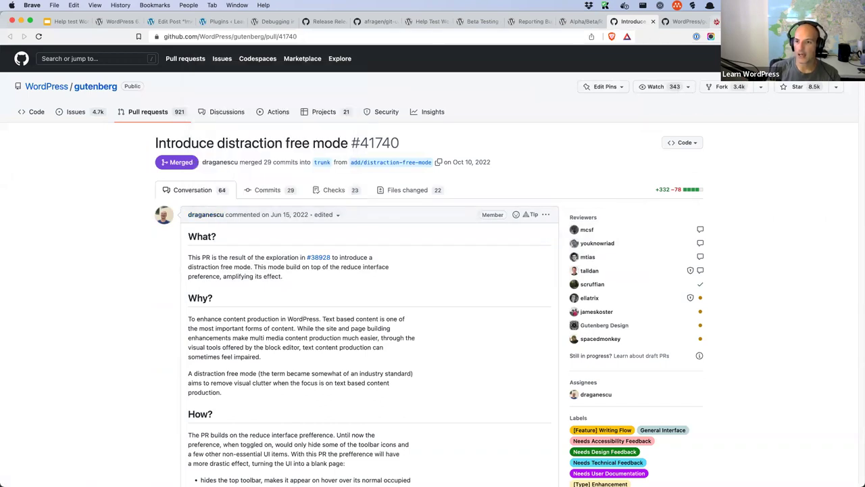
key(ctrl+Tab)
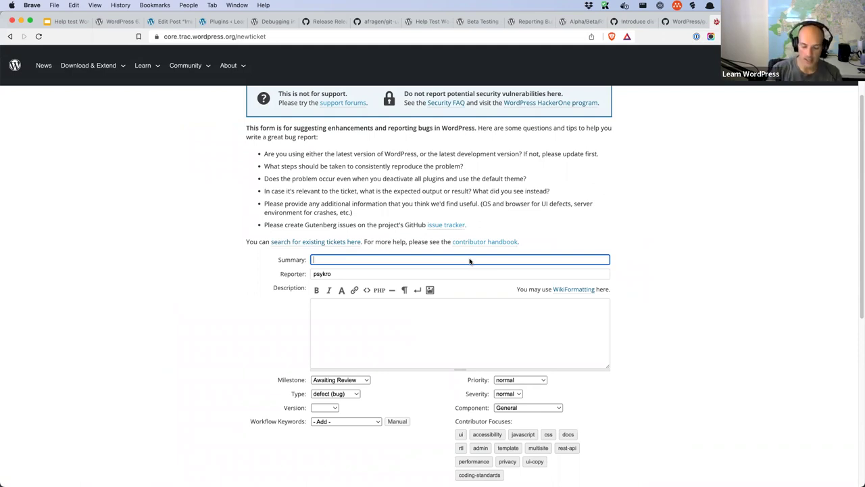
text(Distr)
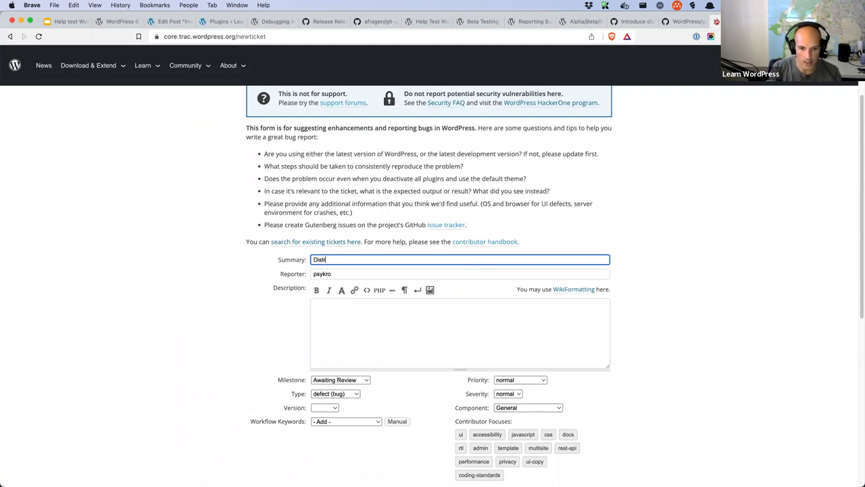
text(action free mo)
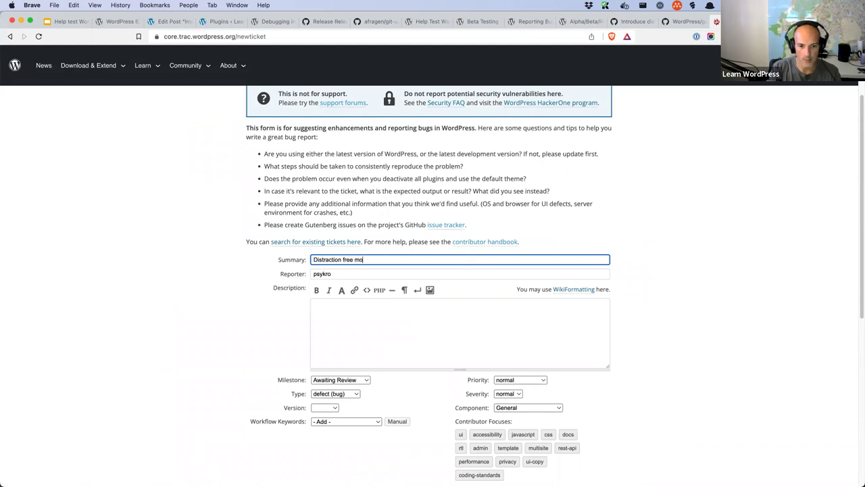
text(de does not disa)
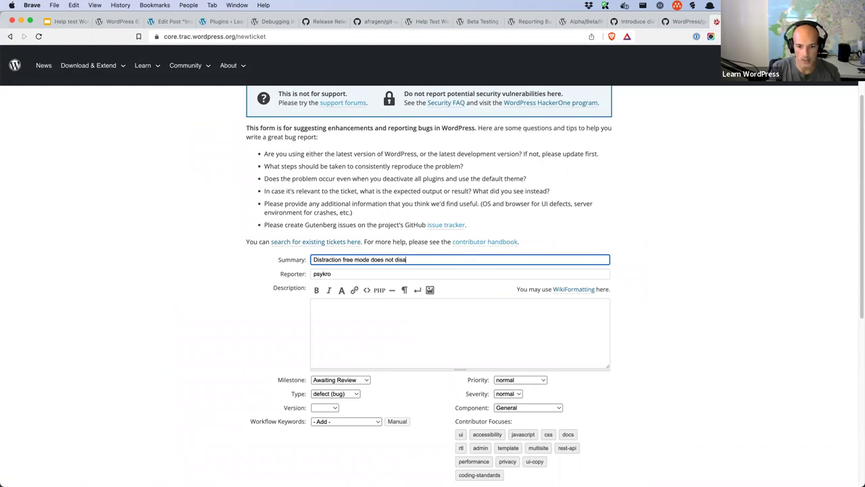
text(ble Custom Fields Panel)
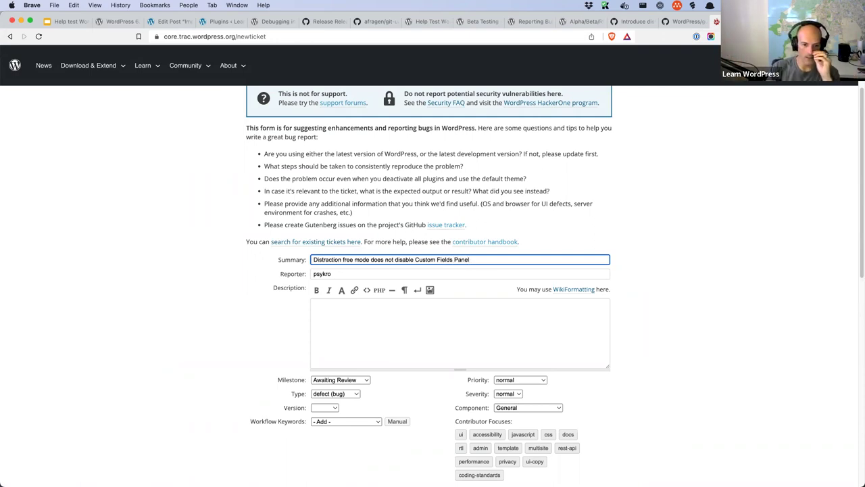
key(Tab)
click(379, 330)
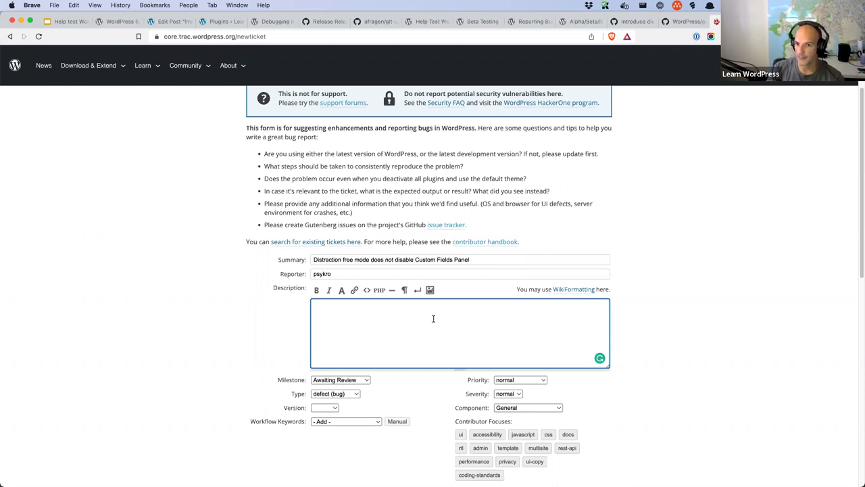
Check the post open in the block editor, and return to the new Trac ticket form
click(286, 23)
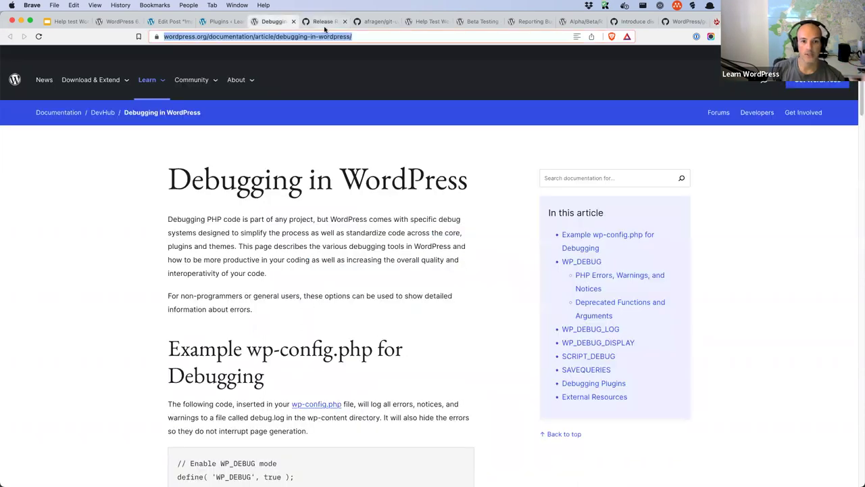
click(324, 23)
click(169, 22)
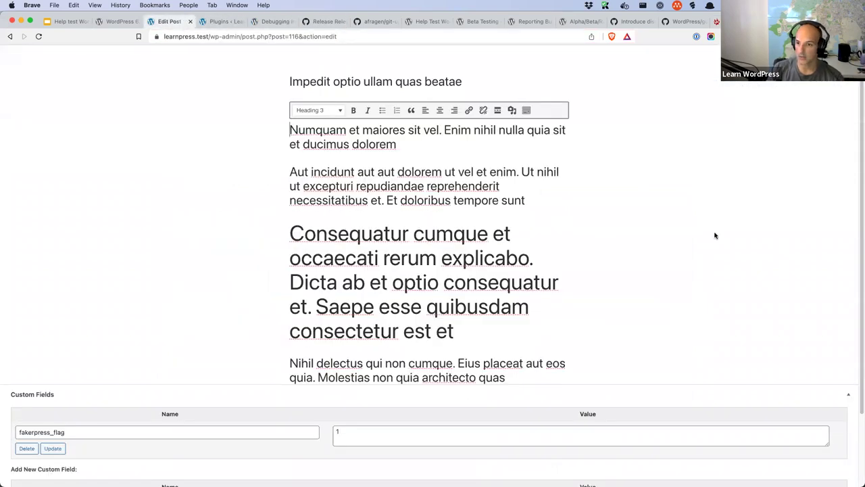
key(super+9)
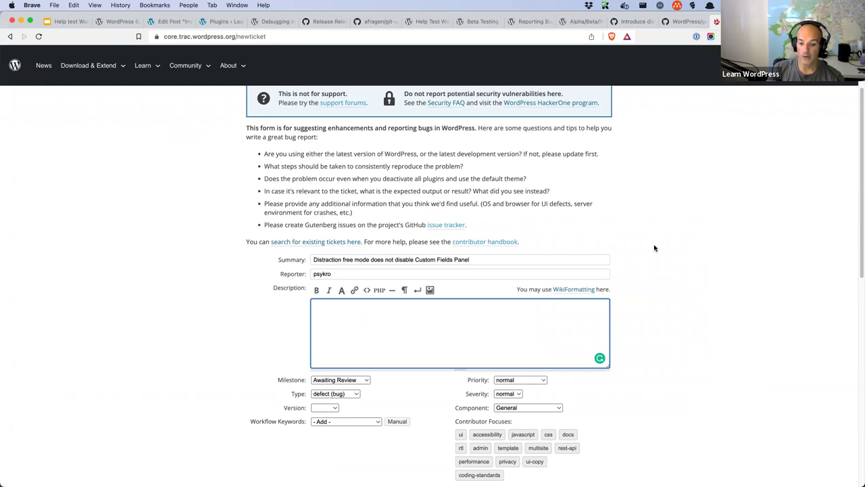
scroll(670, 253, down, 1)
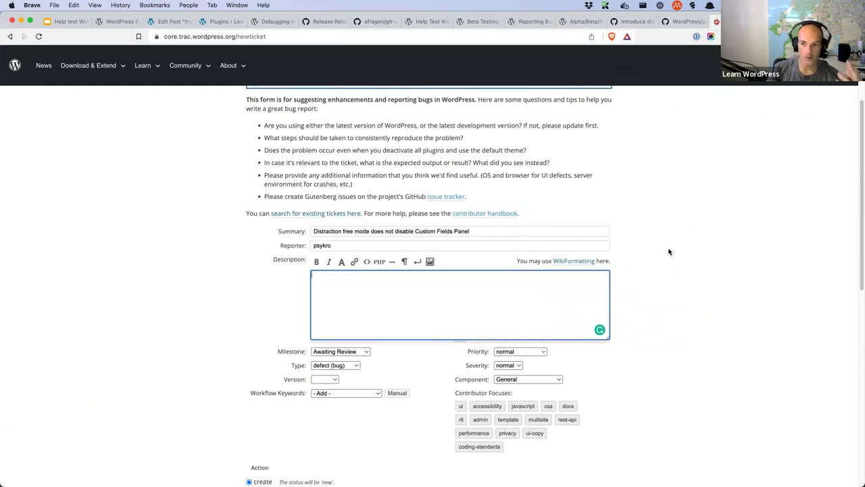
scroll(669, 252, down, 1)
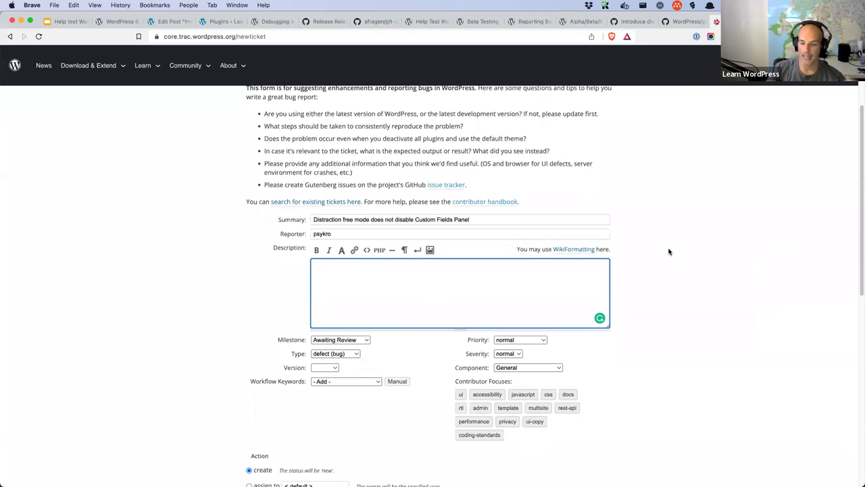
Go back to the post editor and show the Panels section of its Preferences, including the Custom fields option
click(169, 22)
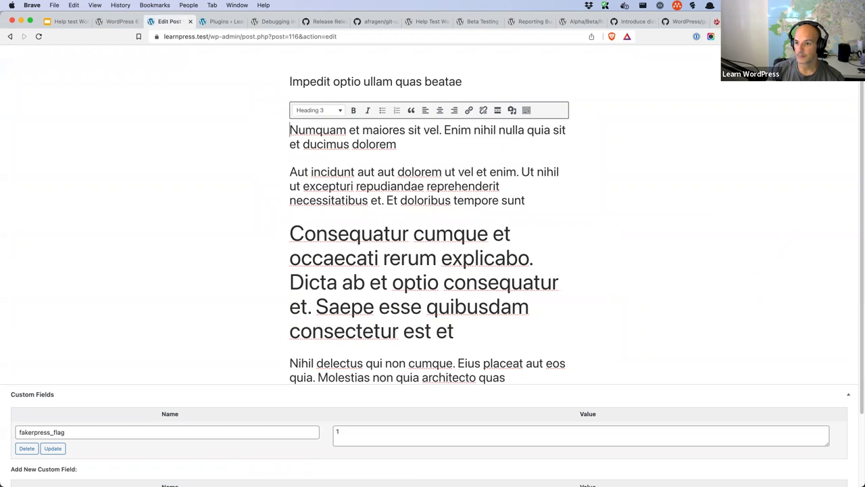
click(847, 58)
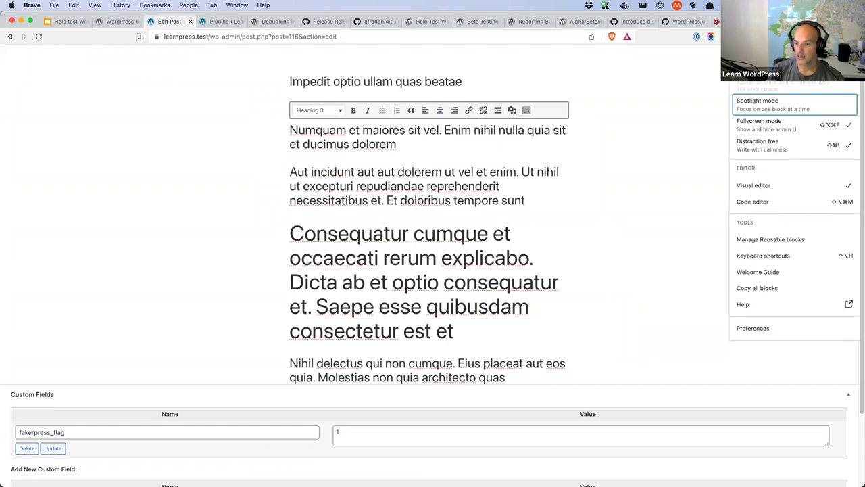
click(764, 328)
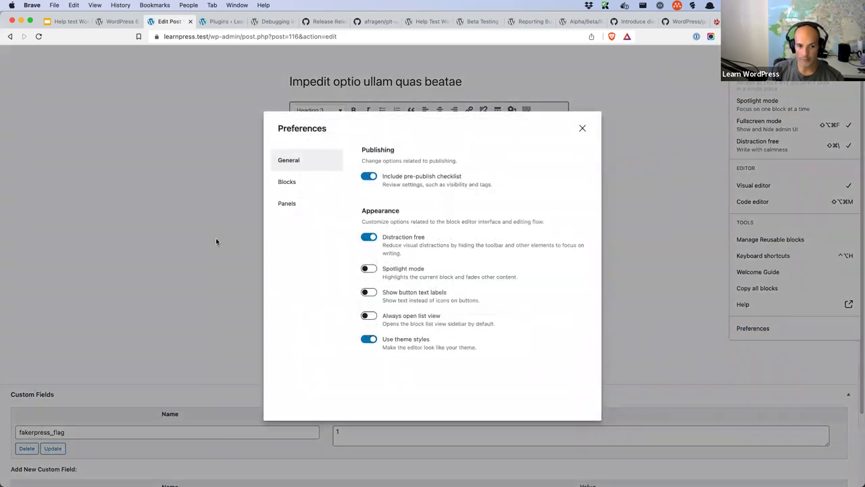
click(293, 205)
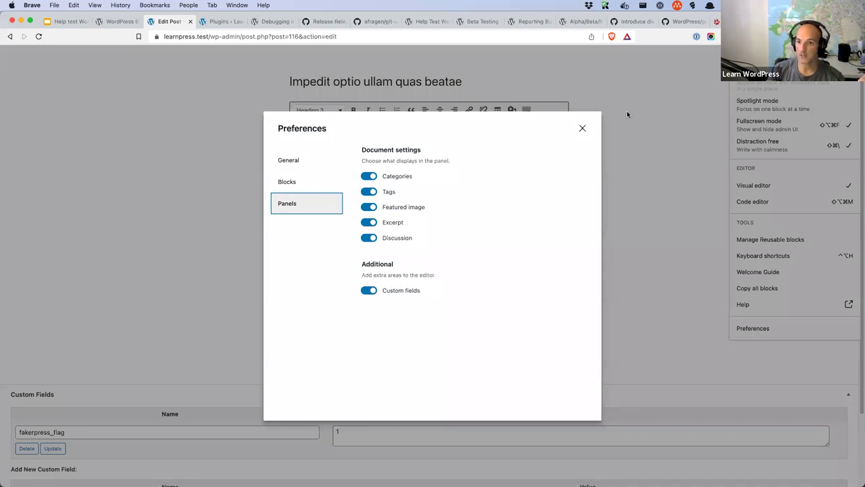
Return to the new Trac ticket and set its Version to trunk
click(713, 23)
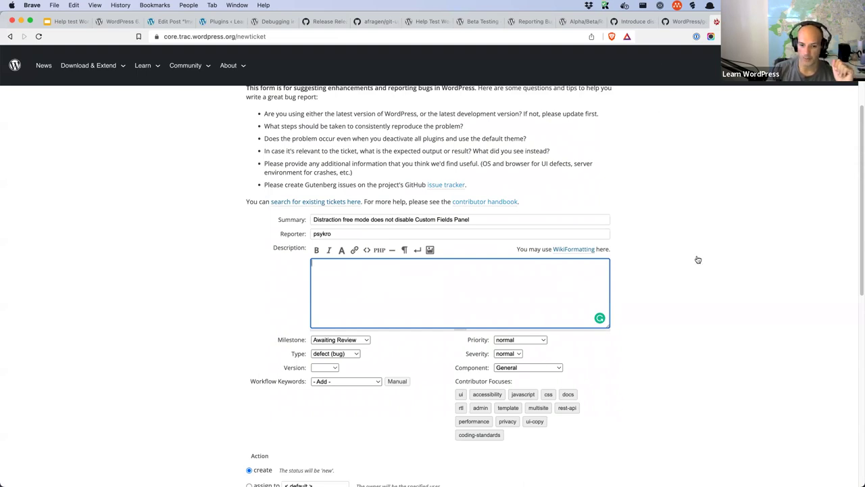
scroll(698, 260, down, 2)
scroll(698, 260, down, 1)
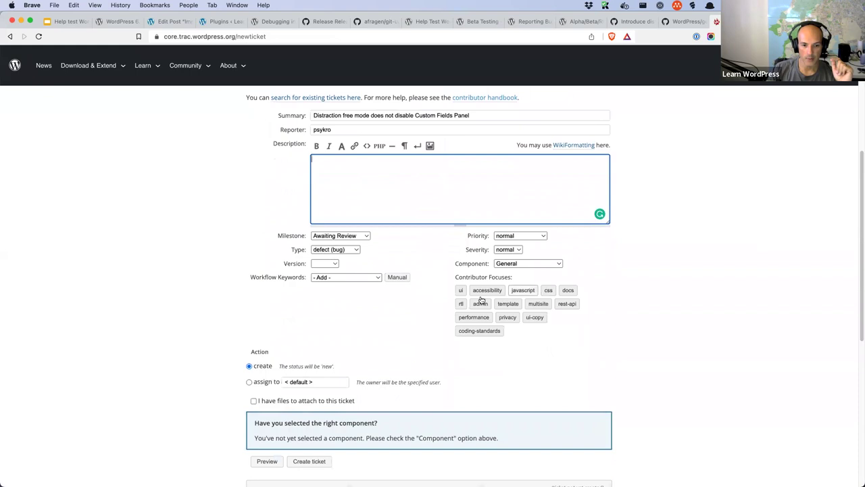
click(334, 264)
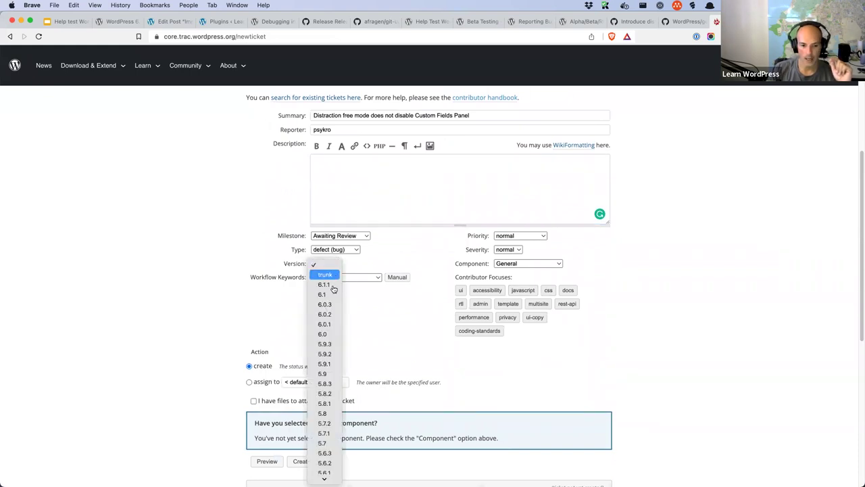
scroll(336, 328, down, 10)
scroll(337, 329, up, 10)
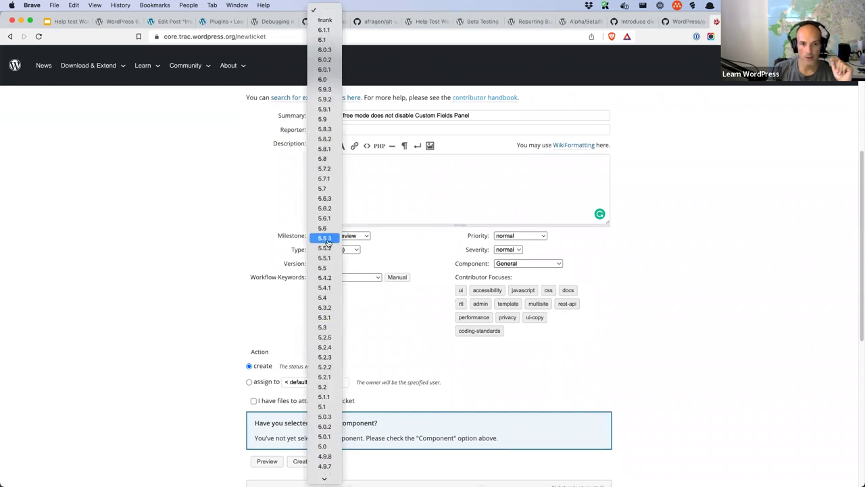
click(325, 20)
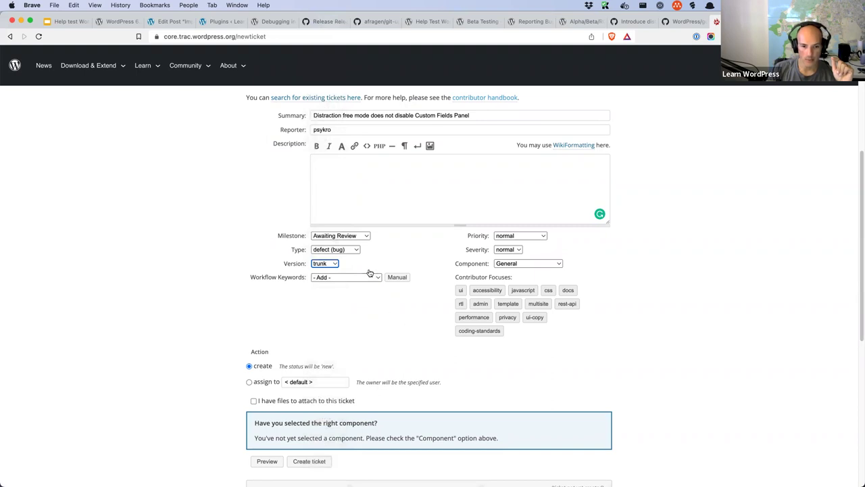
Keep the ticket's Priority and Severity at normal, and set its Component to Editor
click(515, 236)
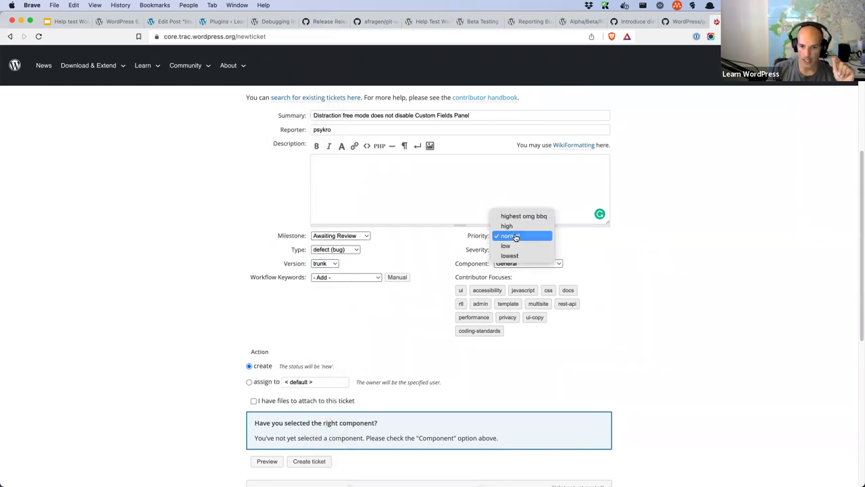
click(515, 236)
click(512, 250)
click(527, 265)
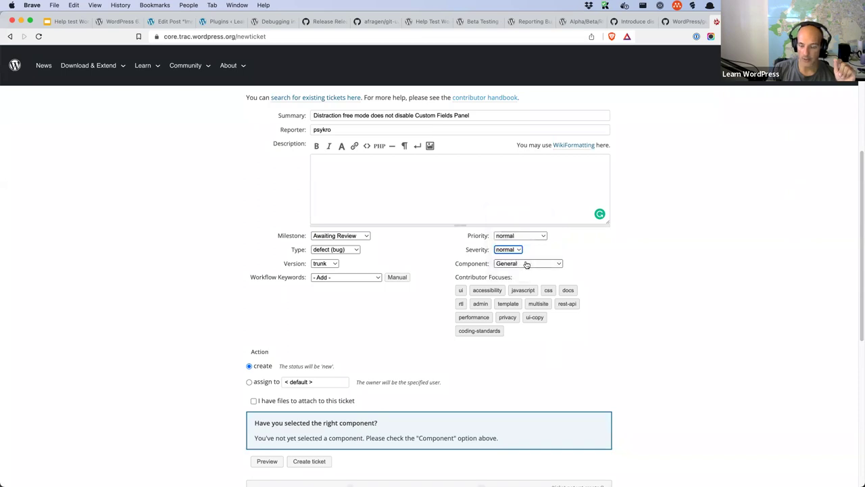
click(527, 264)
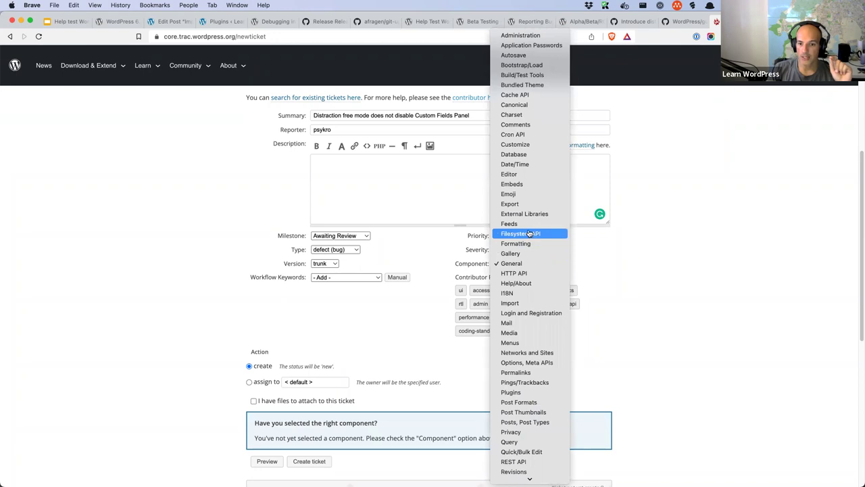
click(534, 175)
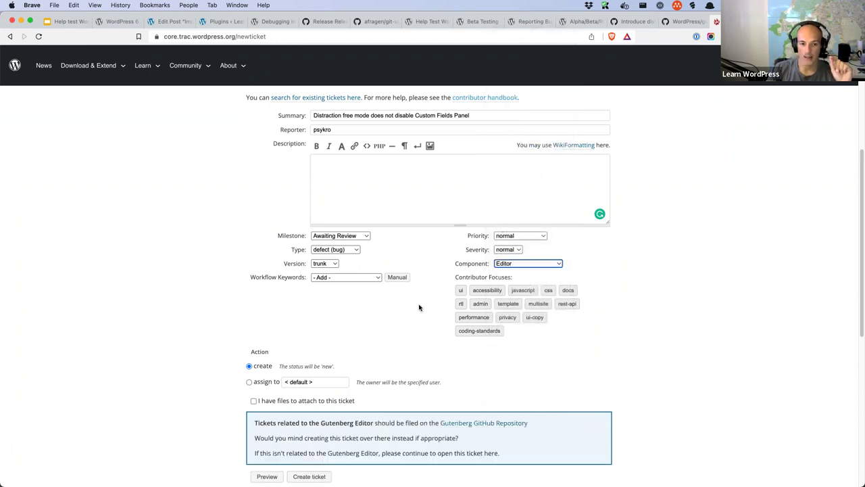
View the available Workflow Keywords without adding one, and go to the ticket's Description field
click(347, 281)
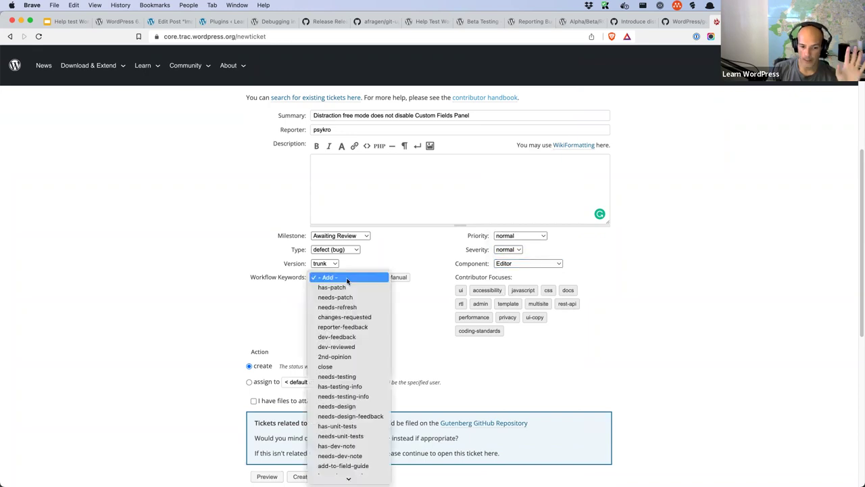
click(457, 330)
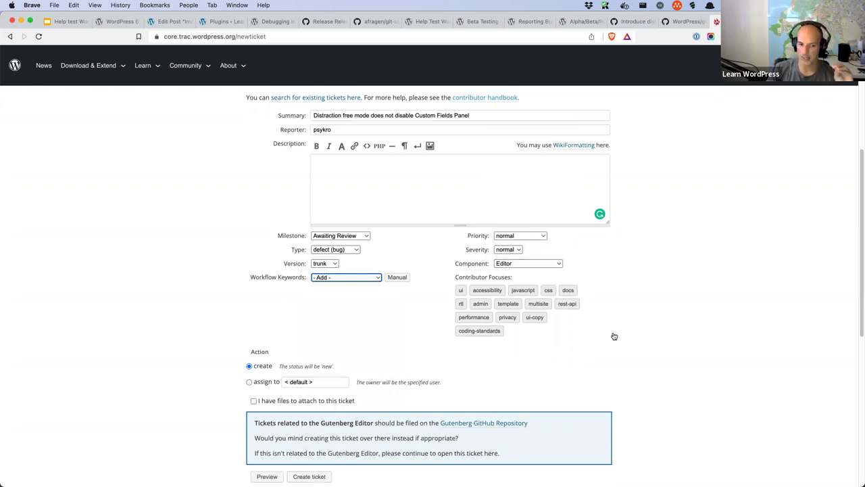
scroll(614, 336, up, 1)
click(398, 196)
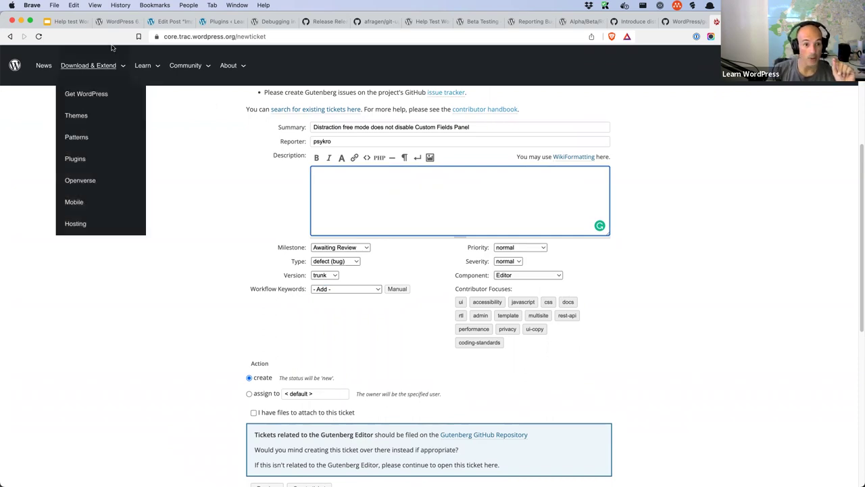
Go back to the post editor, close its Preferences, and turn off Distraction free mode
click(169, 21)
click(583, 129)
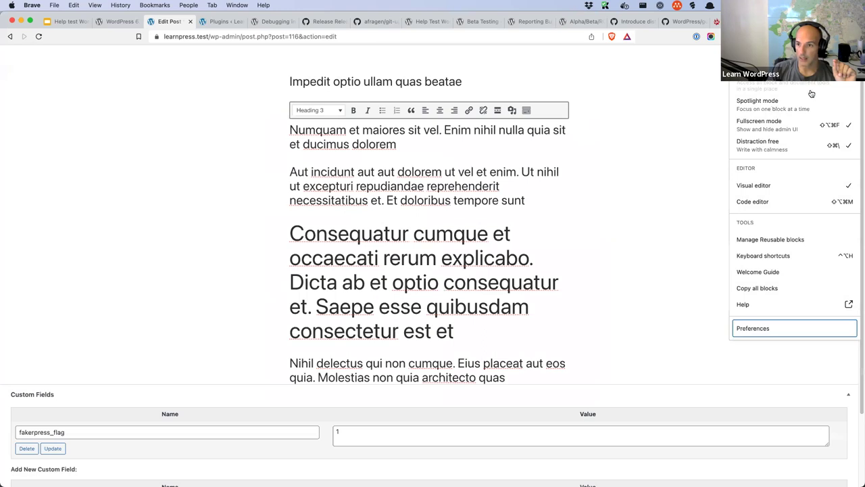
click(781, 355)
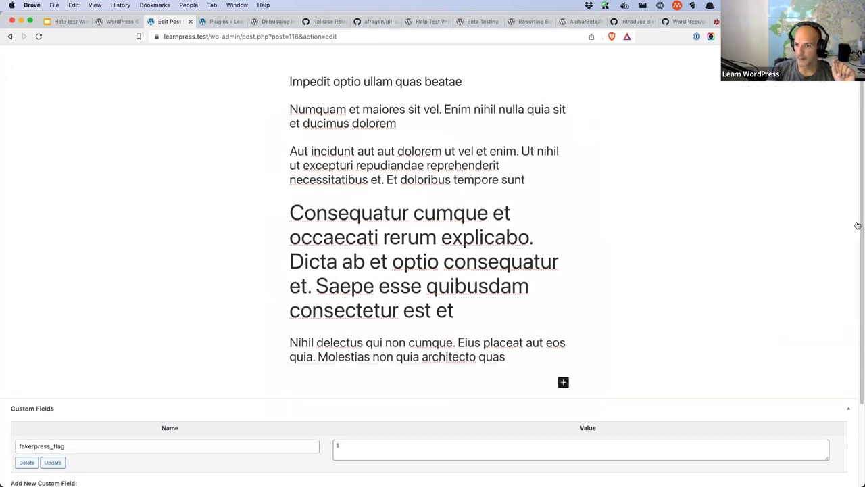
click(853, 59)
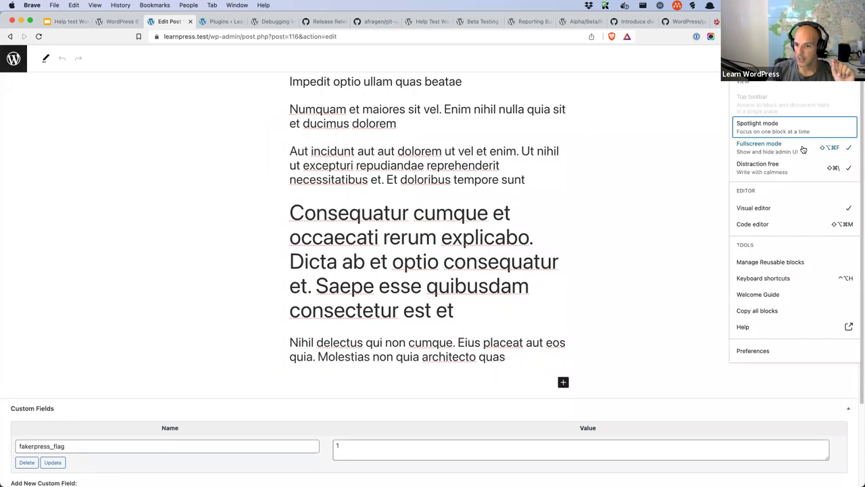
click(798, 161)
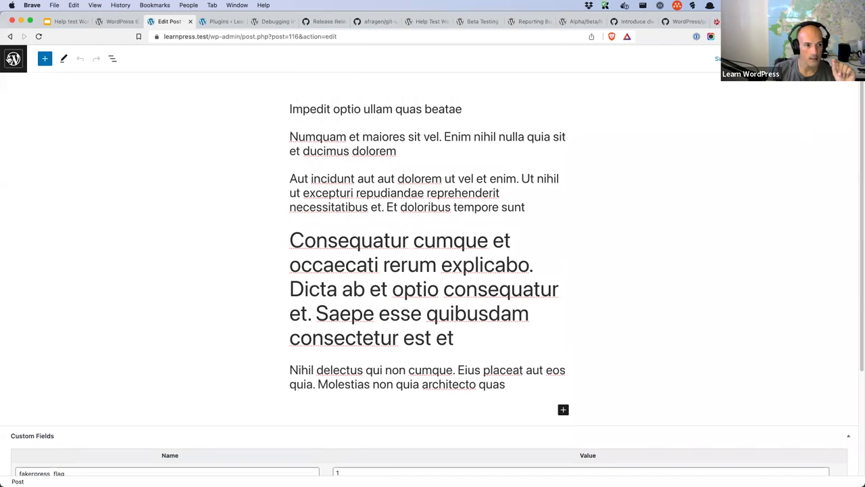
Leave the editor for the posts list and highlight the development version 6.2-beta3 in the admin footer
click(11, 59)
scroll(726, 334, down, 3)
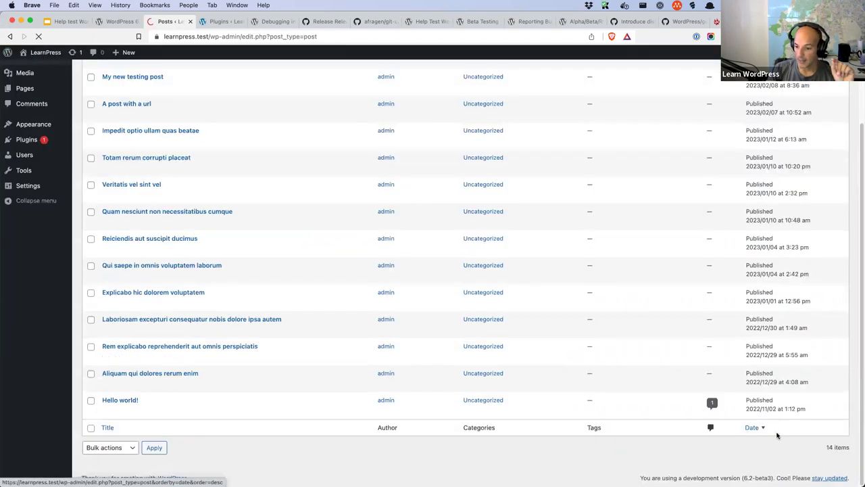
drag(772, 478, 744, 478)
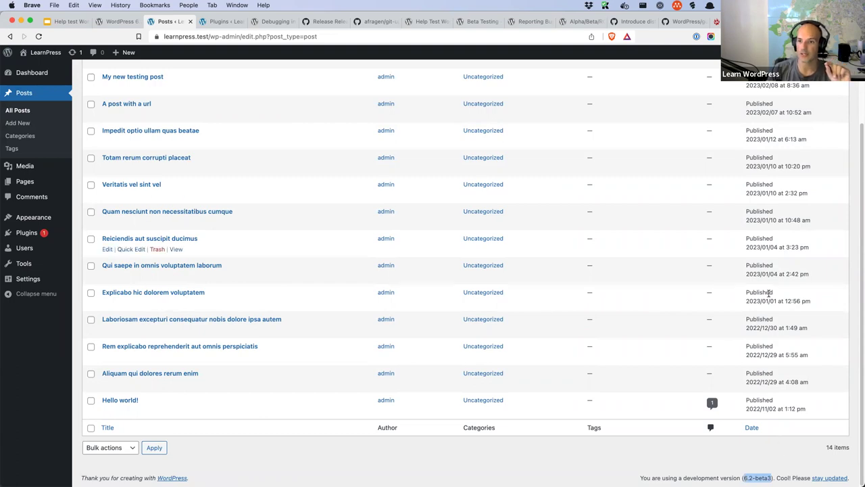
Return to the new Trac ticket and preview the distraction free mode bug report
key(super+9)
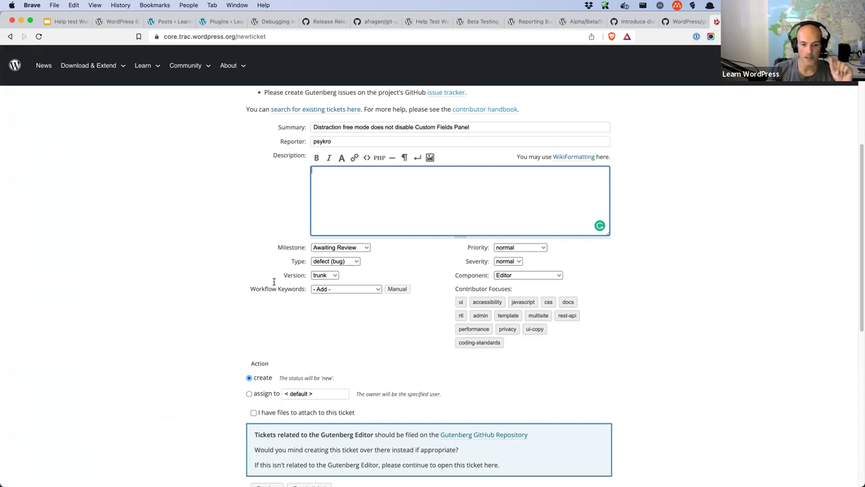
scroll(441, 304, down, 3)
scroll(441, 303, down, 2)
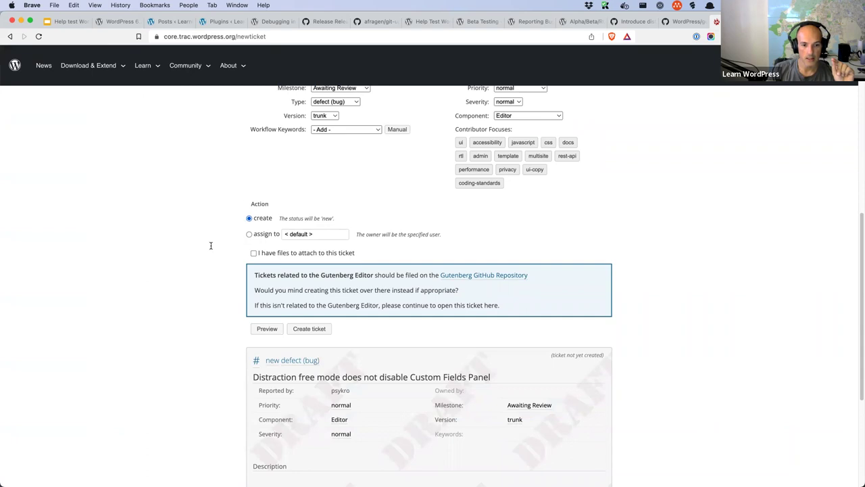
scroll(211, 245, down, 2)
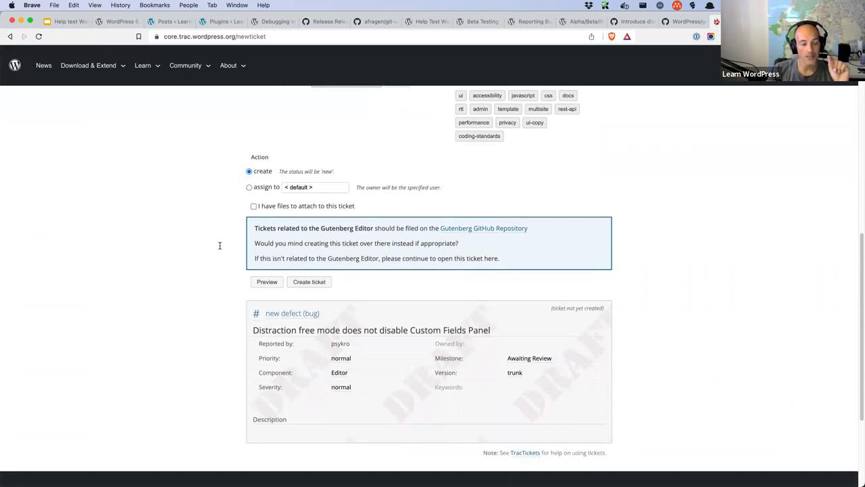
click(266, 281)
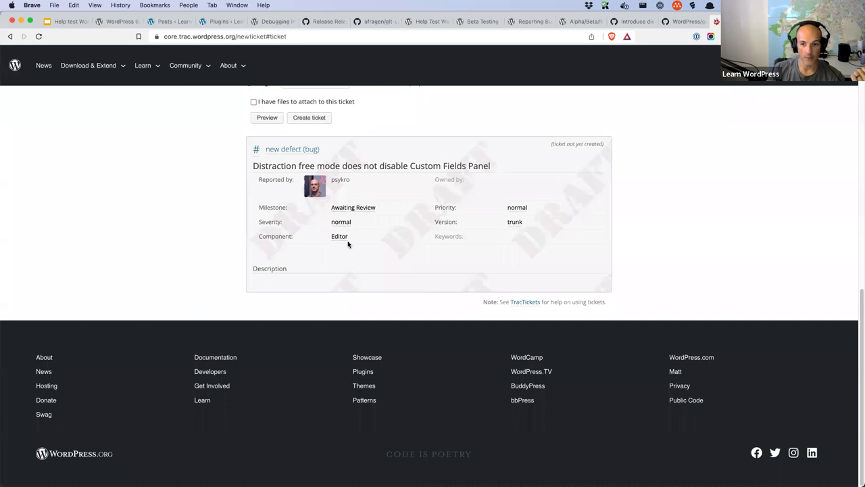
Enter "I was testing distraction free mode" as the ticket's description and preview the ticket again
scroll(349, 244, up, 6)
scroll(350, 246, up, 3)
click(407, 158)
scroll(407, 158, up, 1)
text(I wa)
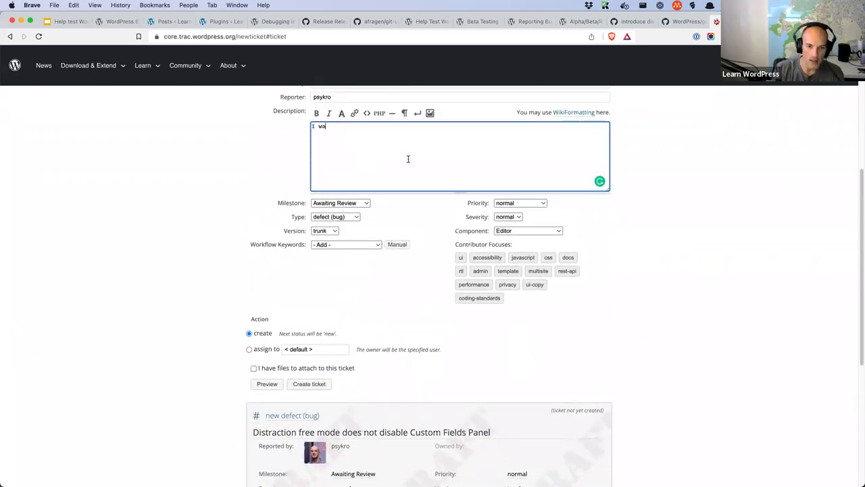
text(s testing distractio)
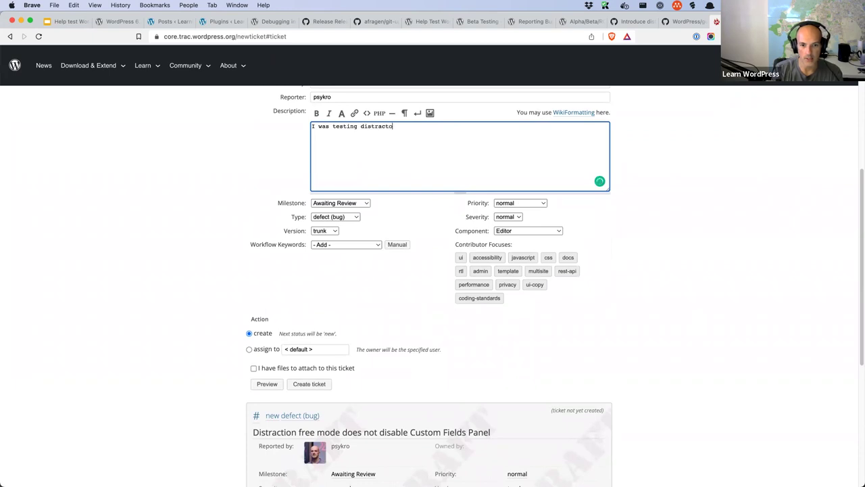
text(n free mode)
click(267, 385)
scroll(269, 387, down, 1)
click(266, 398)
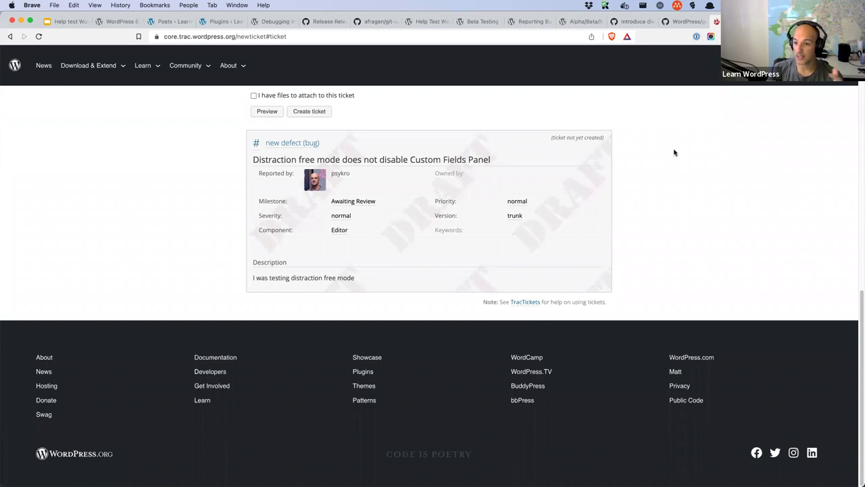
Go back to the LearnPress admin and open its wp-admin/credits.php page
click(169, 21)
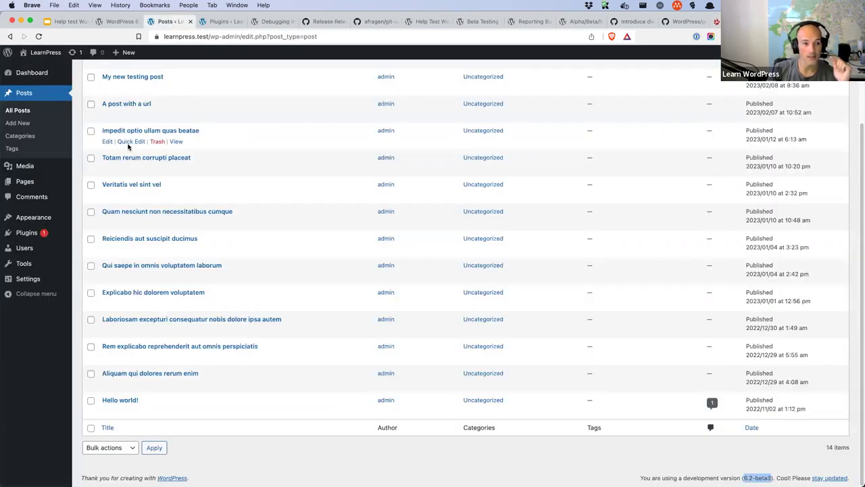
click(242, 36)
drag(242, 36, 425, 45)
key(BackSpace)
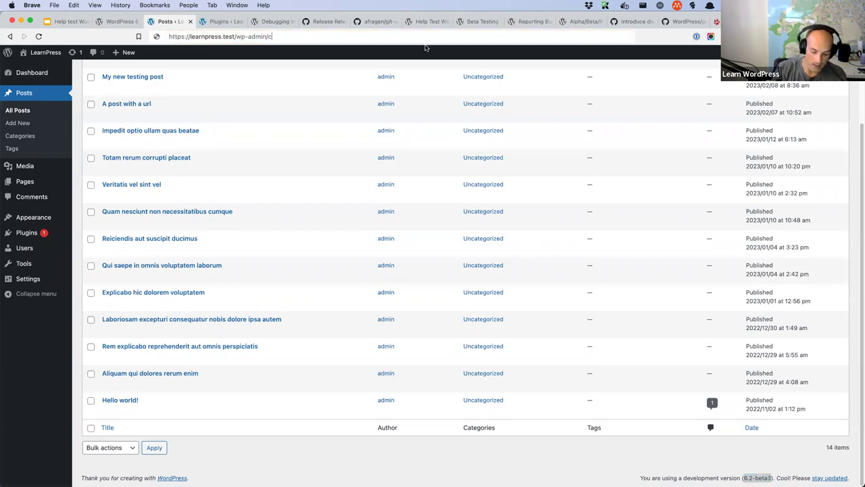
text(credits.php)
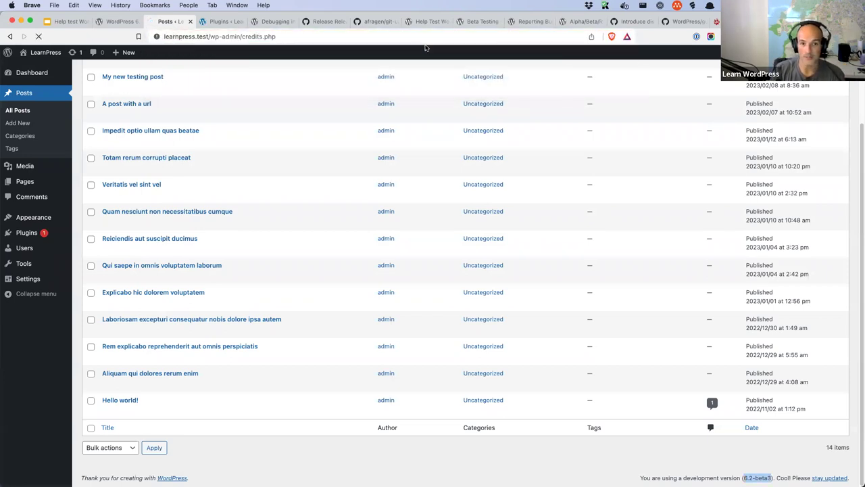
key(Return)
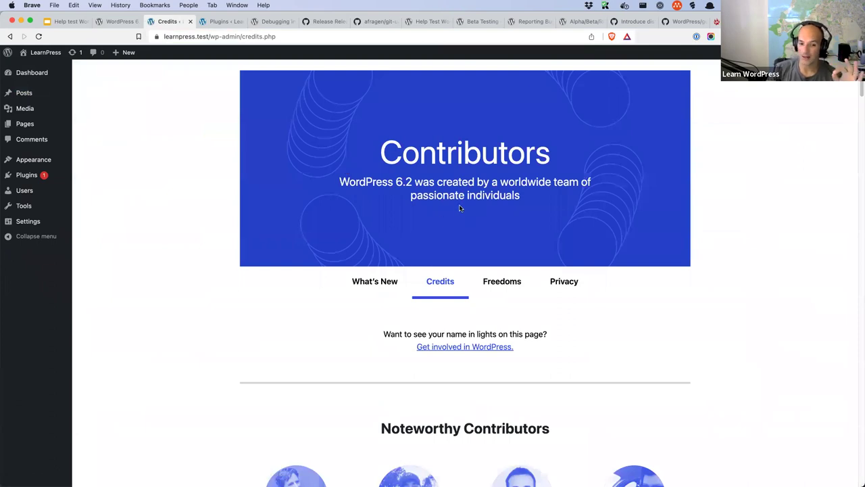
Look through the Noteworthy Contributors and the Core Contributors list on the Credits page
scroll(444, 276, down, 5)
scroll(445, 275, down, 20)
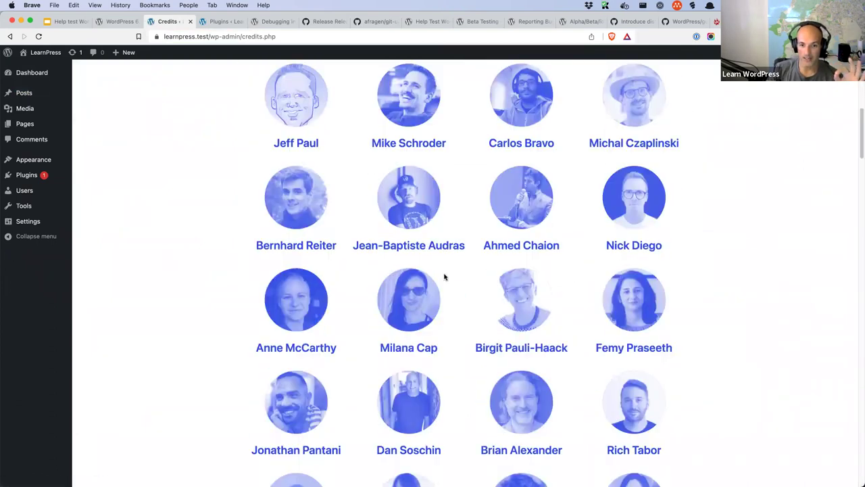
scroll(444, 276, down, 20)
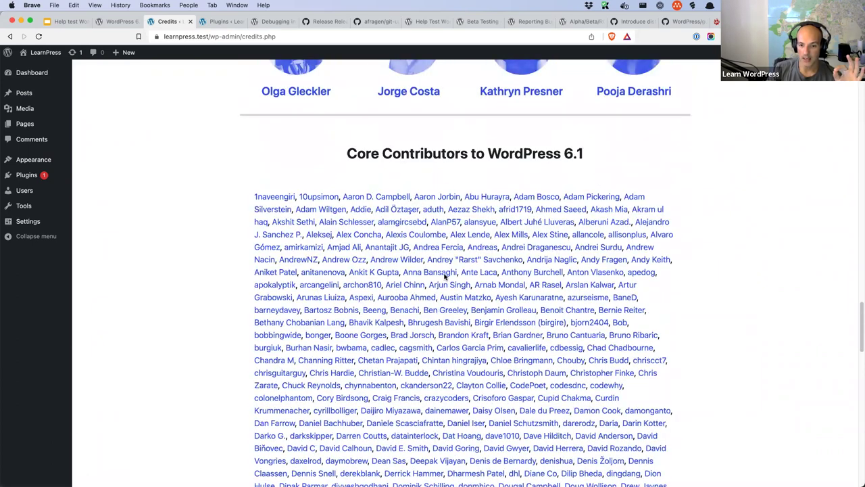
scroll(445, 275, down, 4)
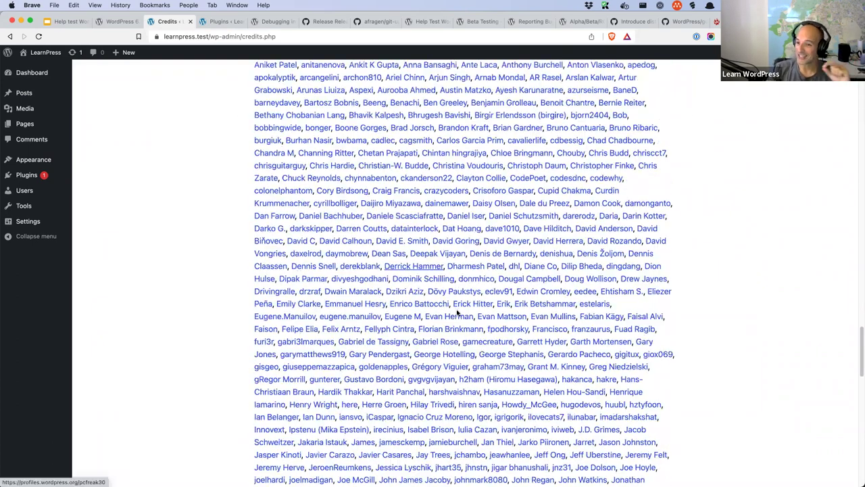
scroll(212, 287, down, 1)
scroll(212, 287, down, 6)
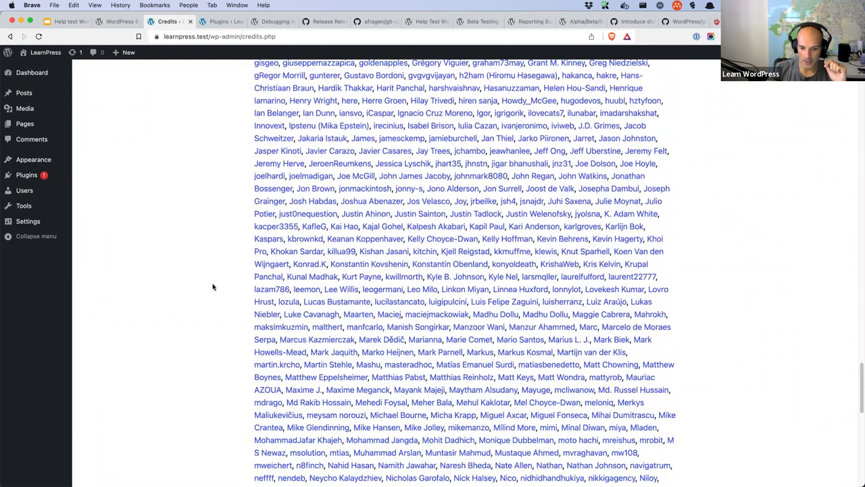
scroll(213, 286, up, 3)
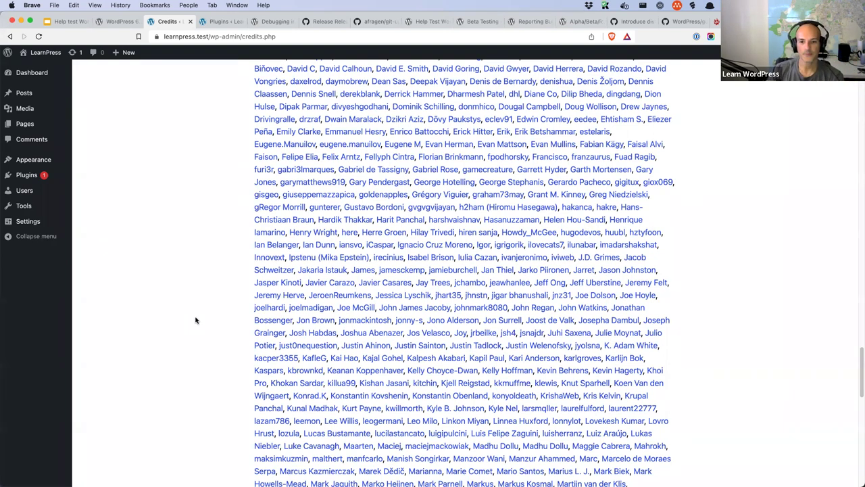
scroll(196, 320, up, 20)
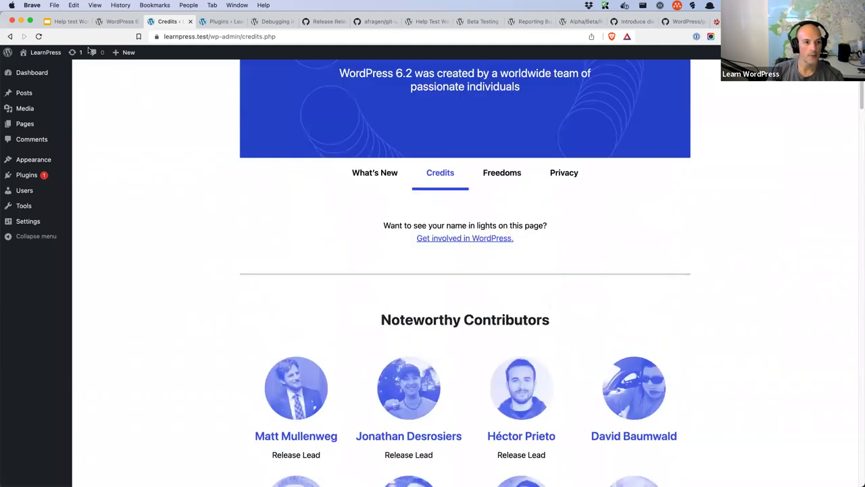
Switch to the "Help test WordPress - developer edition" presentation and show the Objectives slide
click(67, 21)
click(84, 365)
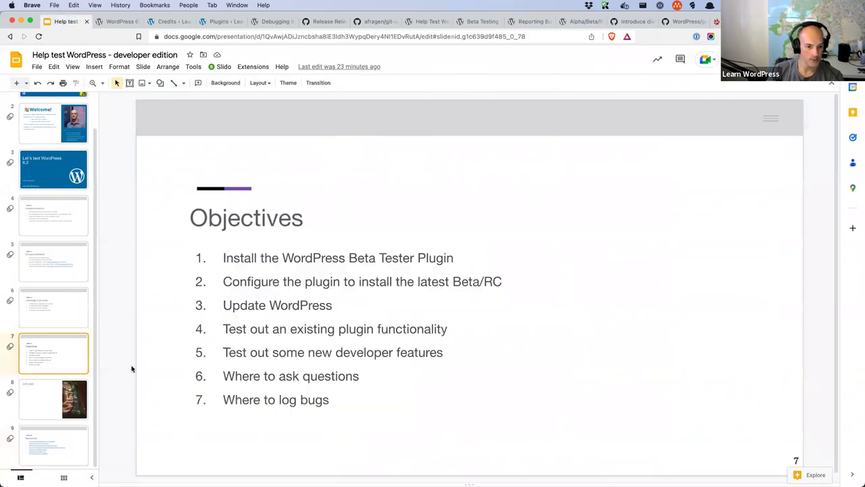
click(365, 376)
click(481, 396)
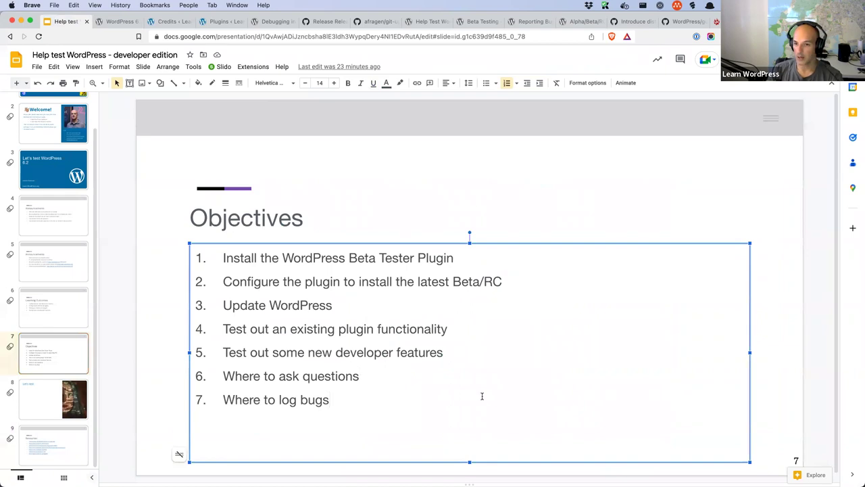
View the "Introduce distraction free mode" pull request, the draft Trac ticket and the WordPress/gutenberg repository, ending on the pull request
click(630, 22)
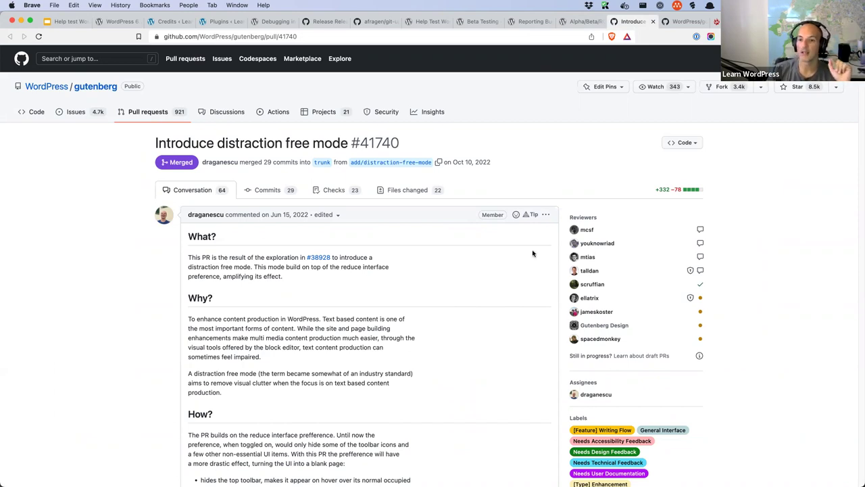
key(ctrl+Tab)
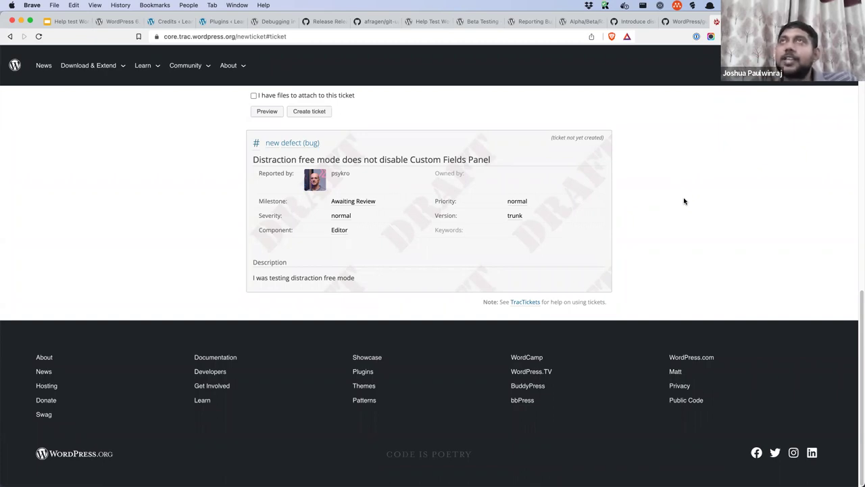
click(680, 21)
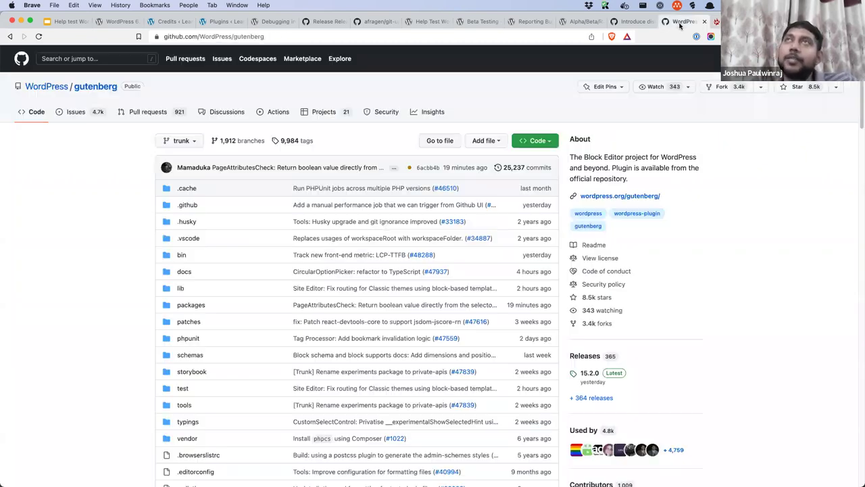
click(634, 23)
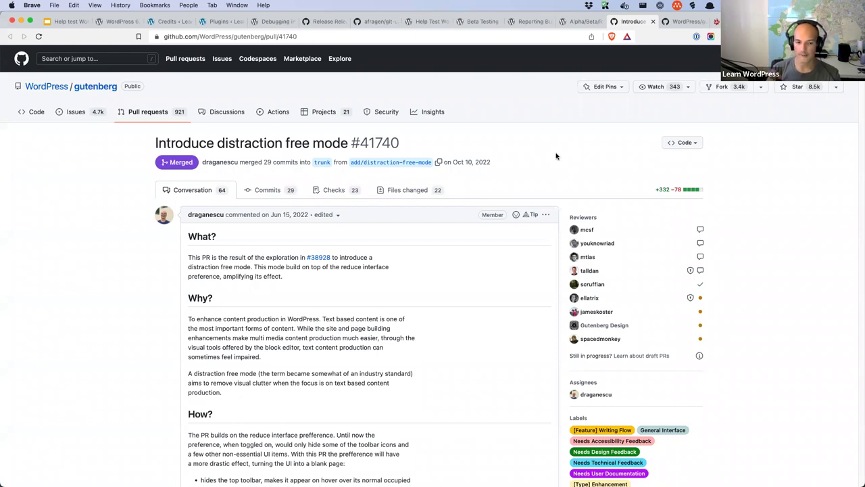
Switch to Slack and look back through the #core-editor channel for the core editor meeting and its agenda
key(super+Tab)
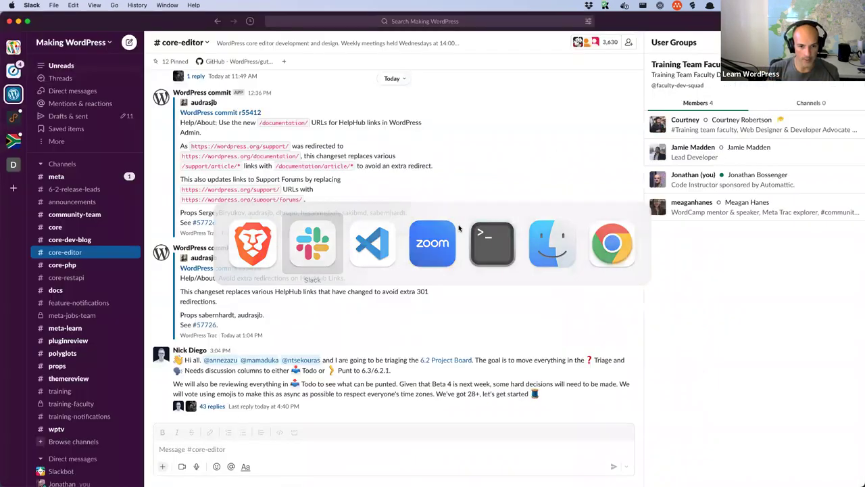
scroll(317, 293, up, 5)
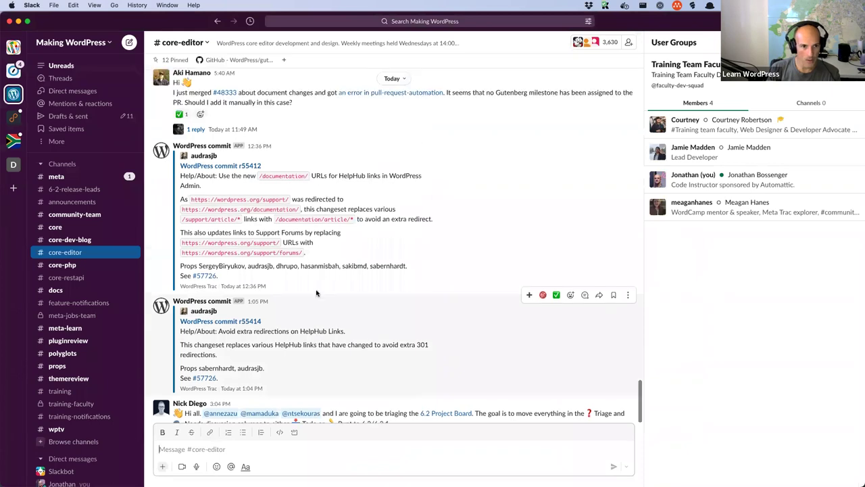
scroll(316, 293, up, 10)
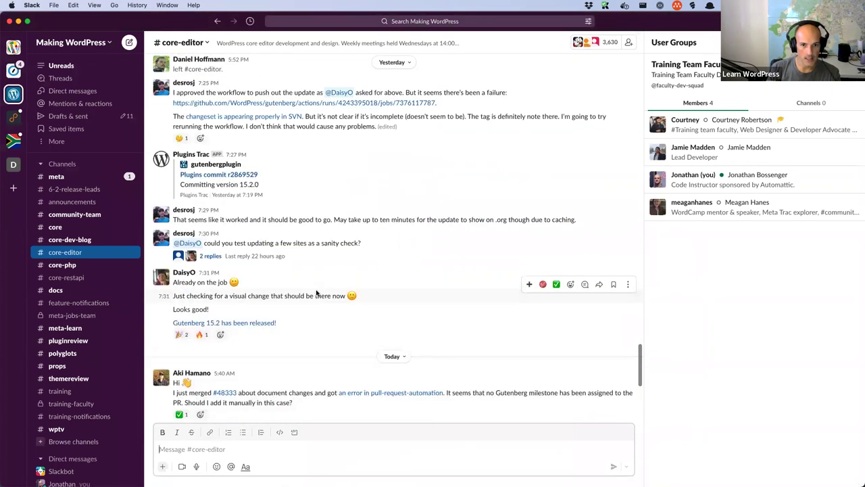
scroll(316, 293, up, 15)
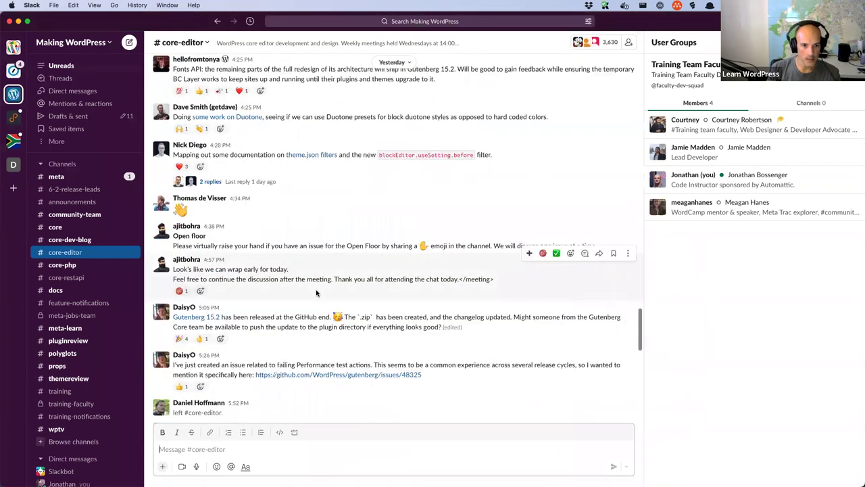
scroll(316, 293, up, 15)
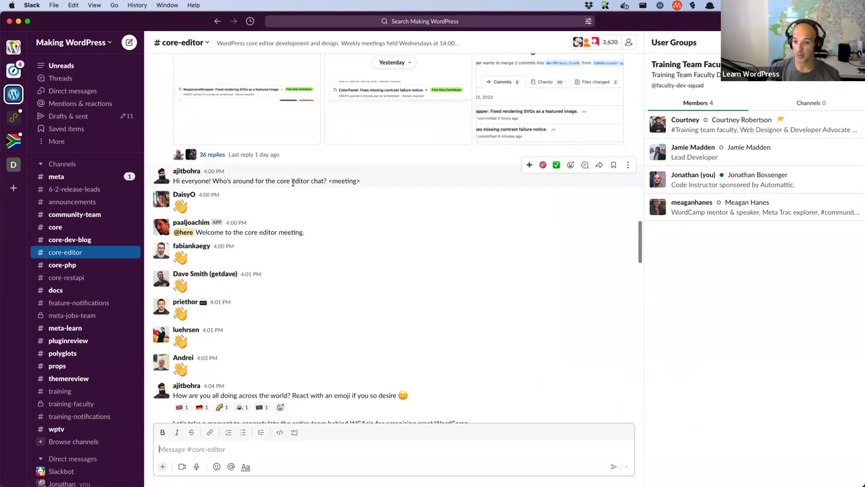
scroll(337, 219, down, 3)
scroll(336, 221, down, 5)
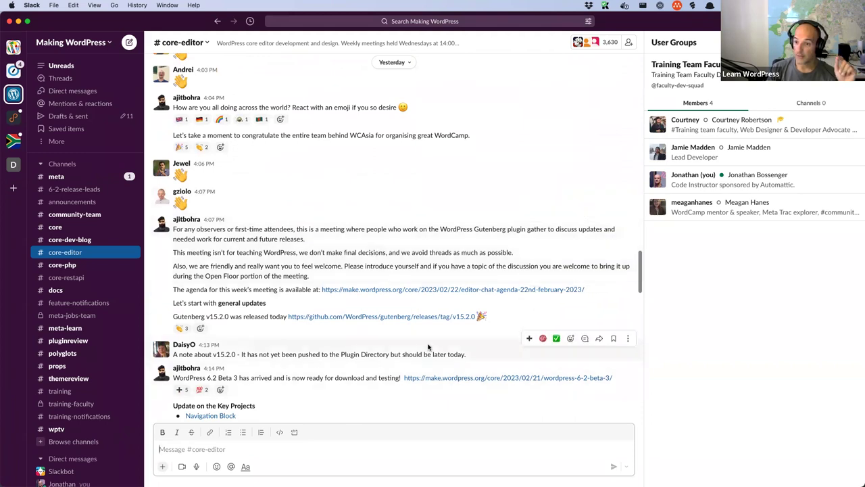
Return to the browser, open the WordPress 6.2 Release Schedule from the Help Test WordPress 6.2 post, and review the beta and release candidate dates
key(super+Tab)
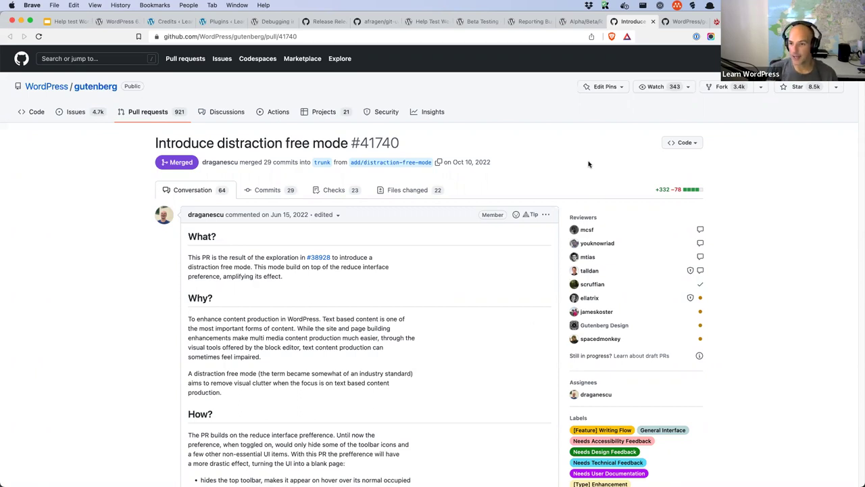
click(274, 20)
click(318, 21)
click(370, 20)
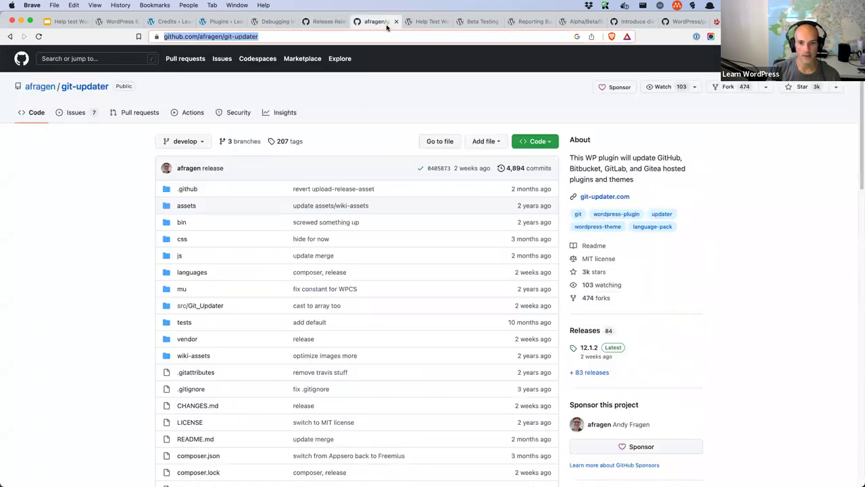
click(412, 21)
scroll(356, 219, up, 5)
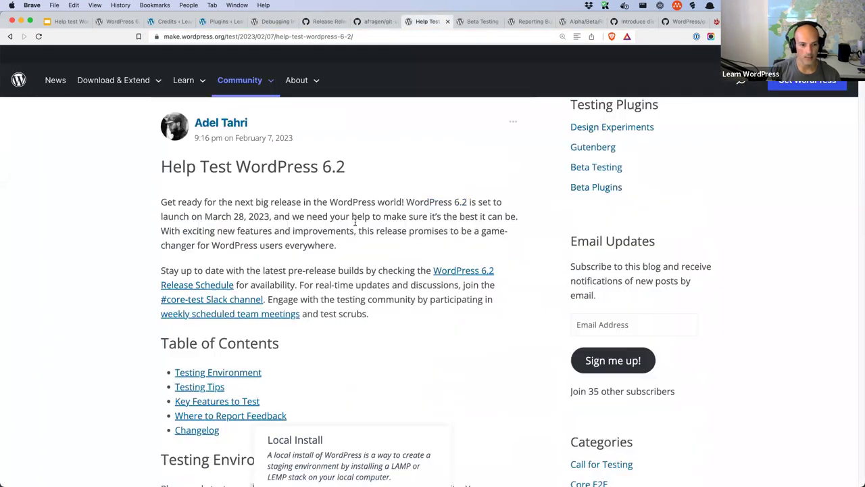
click(196, 286)
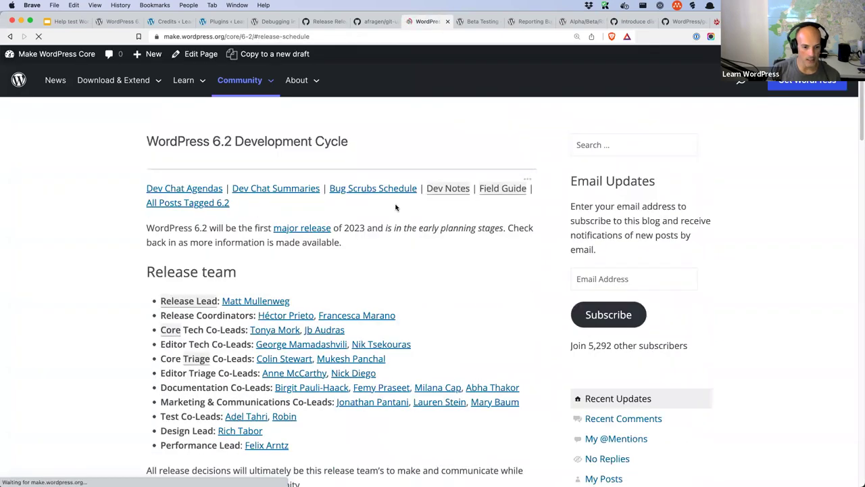
scroll(395, 205, down, 2)
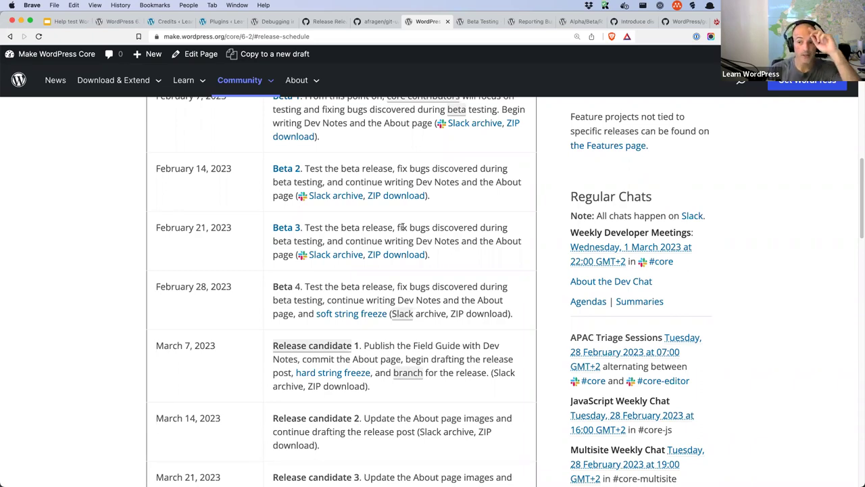
Open the LearnPress site's Beta Testing settings, set the update channel to Point release, and save the changes
click(168, 23)
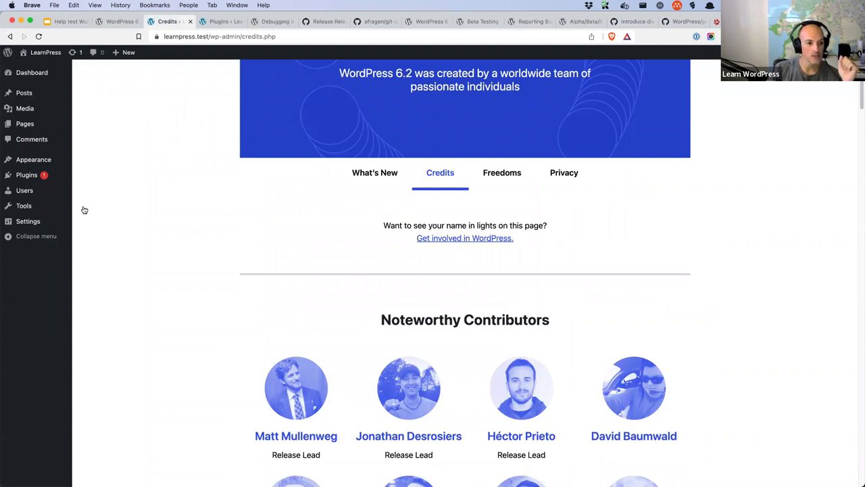
mouse_move(30, 206)
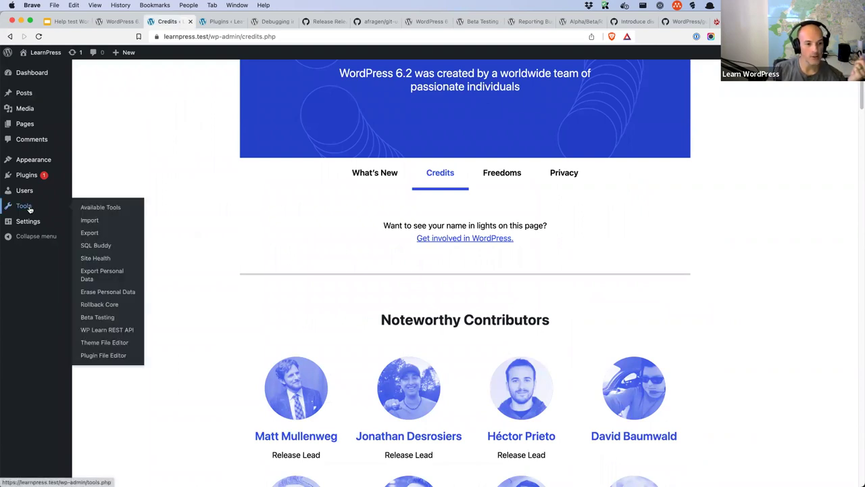
click(108, 318)
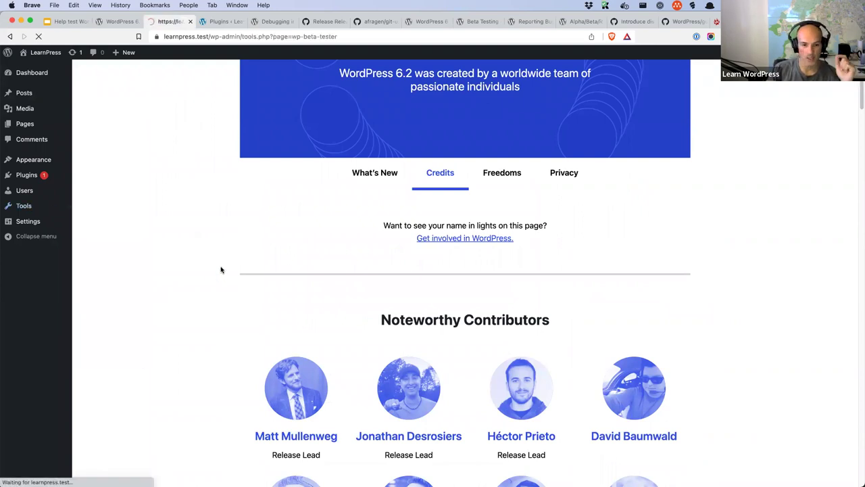
scroll(240, 261, down, 2)
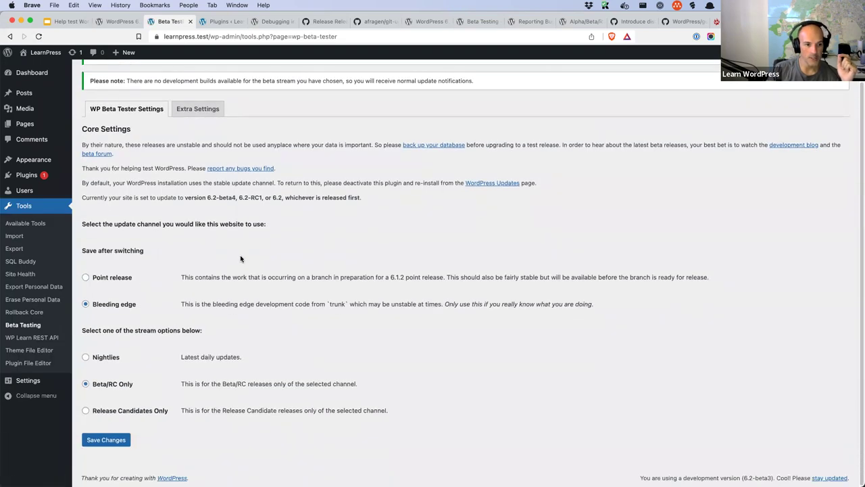
click(86, 278)
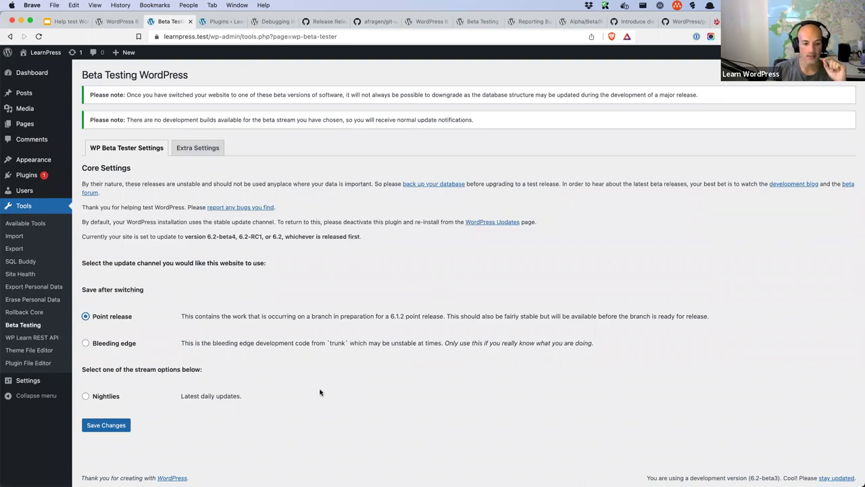
click(120, 427)
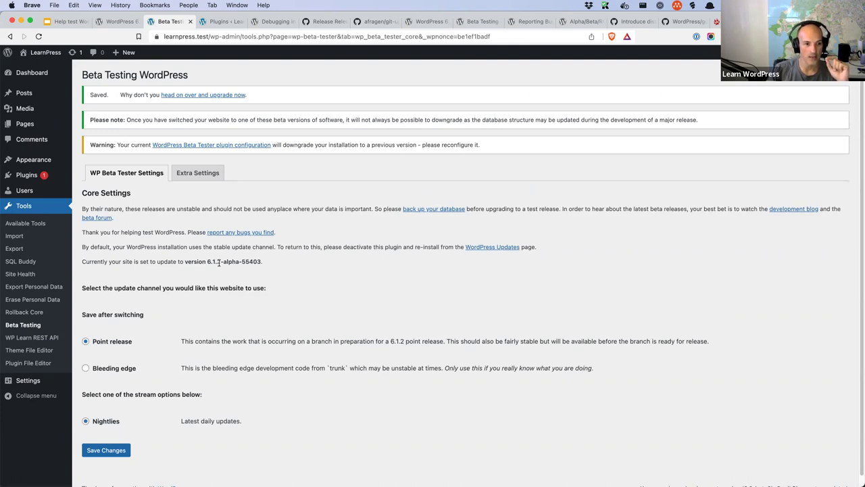
Check the WordPress Updates page and the beta tester's Extra Settings, ending on the WP Beta Tester Settings
mouse_move(33, 179)
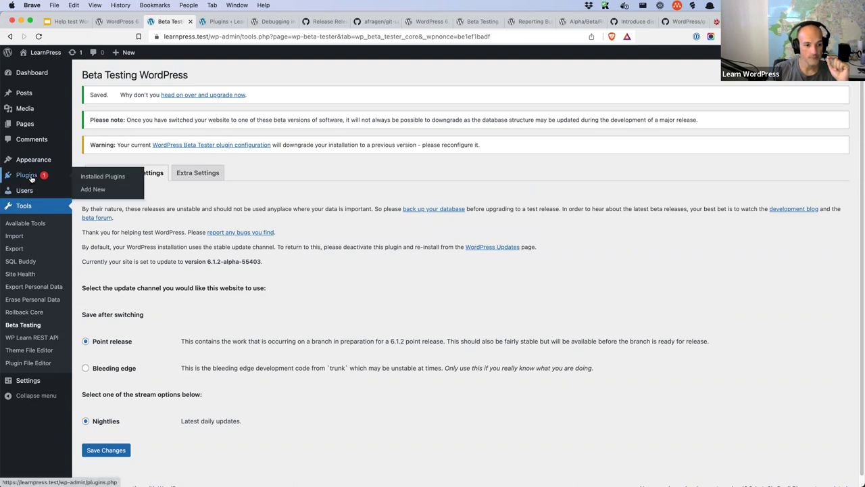
click(196, 98)
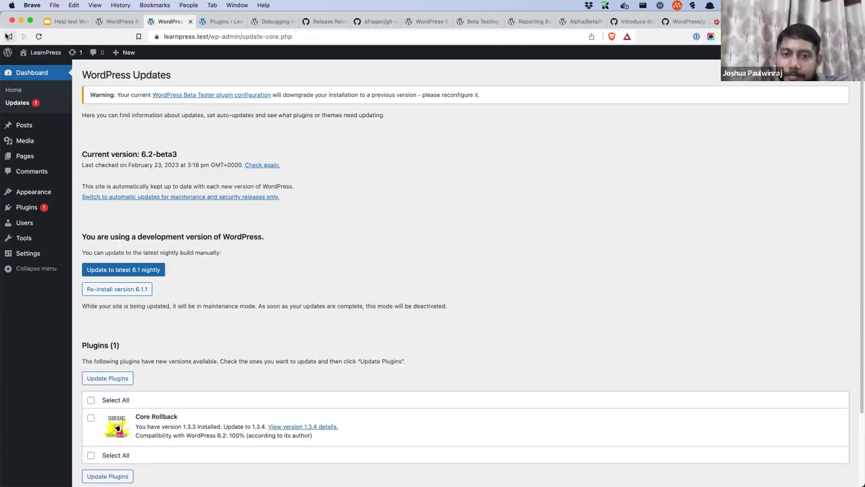
click(198, 150)
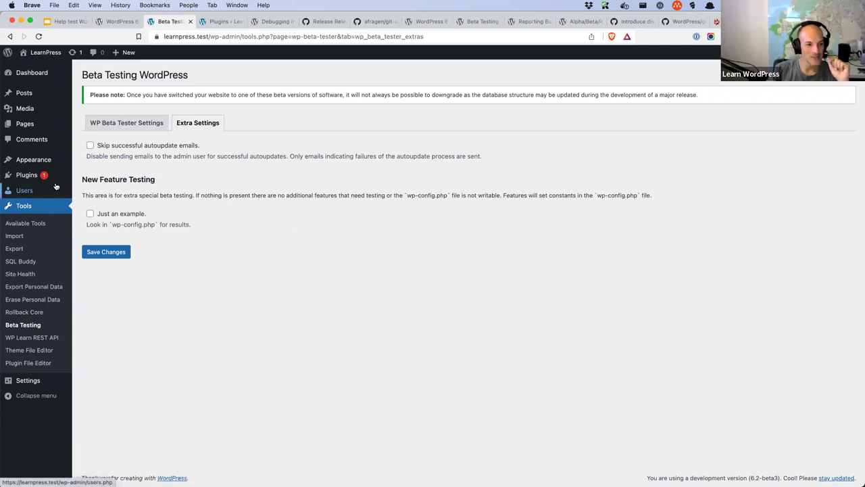
click(125, 126)
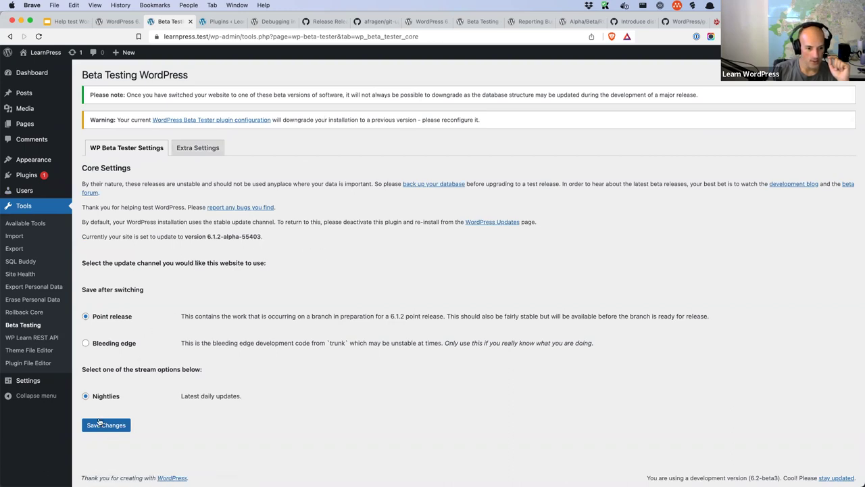
Save the Point release channel with the Nightlies stream again, and re-install WordPress version 6.1.1 from the updates page
mouse_move(38, 179)
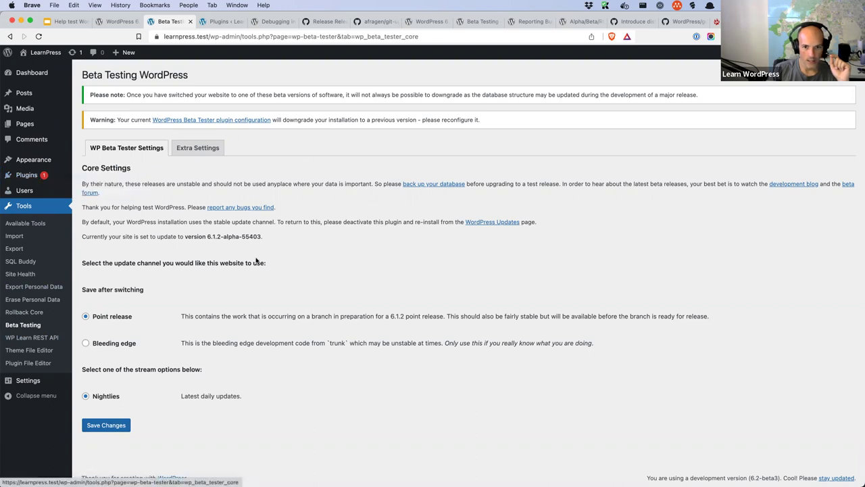
click(114, 426)
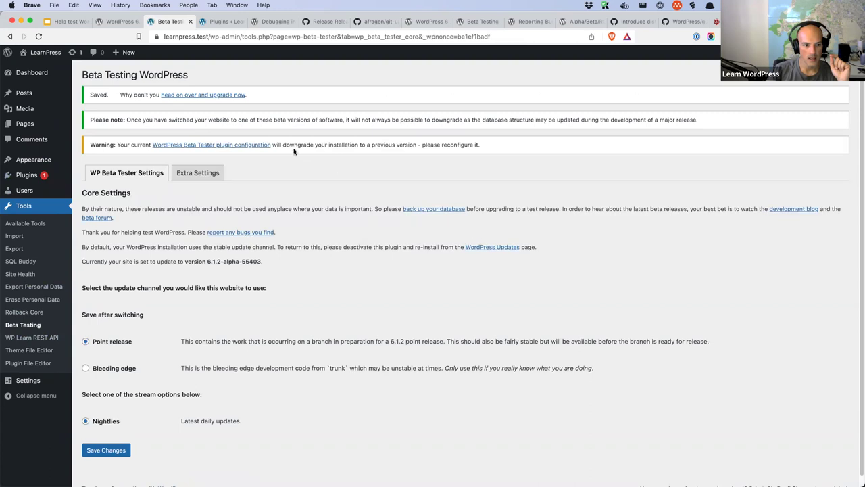
click(228, 99)
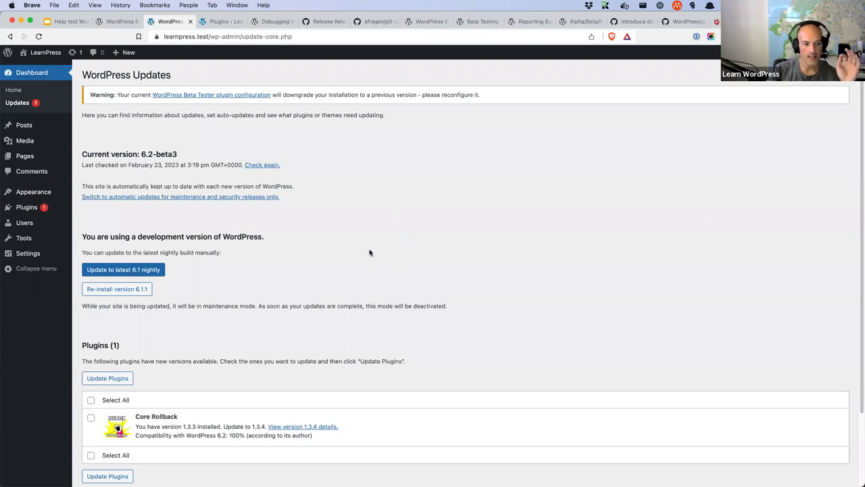
click(122, 291)
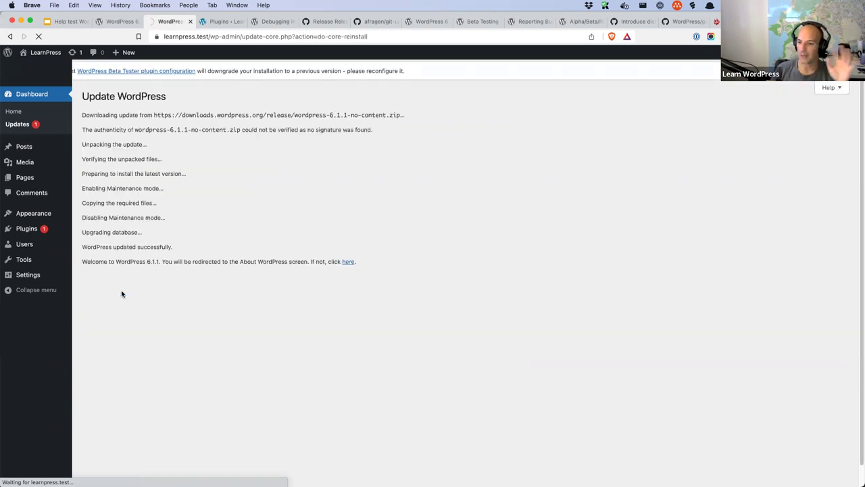
Switch to Visual Studio Code and inspect the wp-content and wp-includes folders of the learnpress project
key(super+Tab)
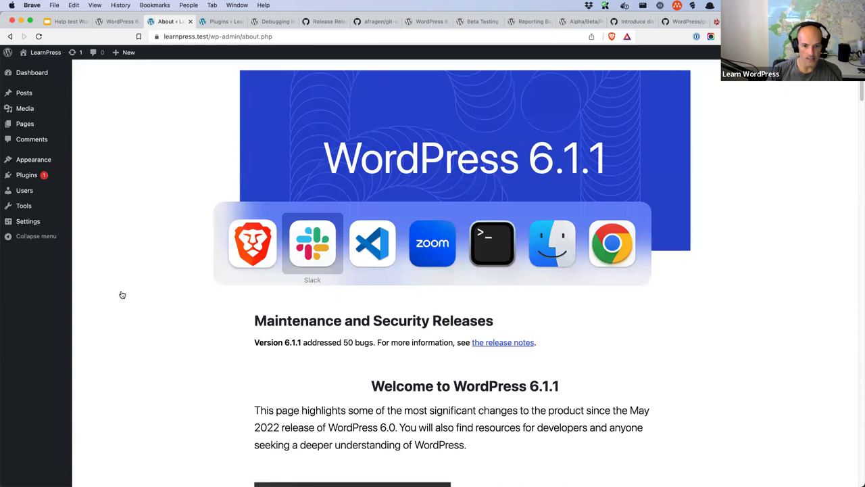
key(super+Tab)
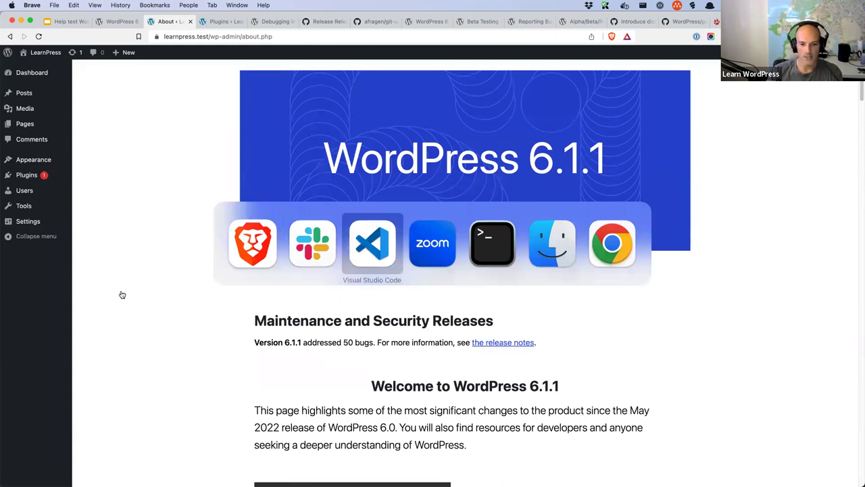
click(48, 99)
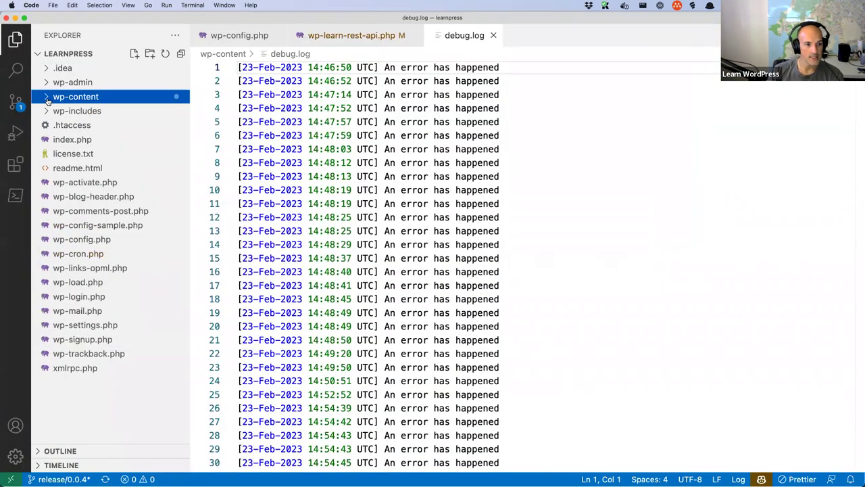
click(48, 110)
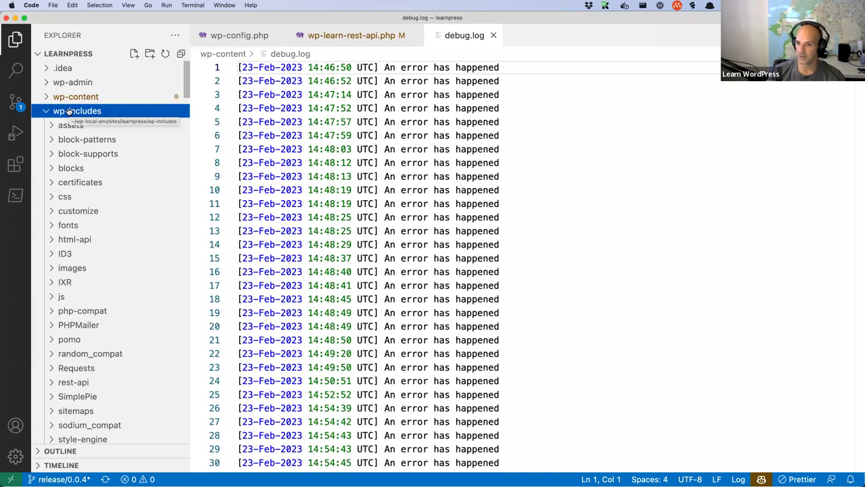
click(47, 111)
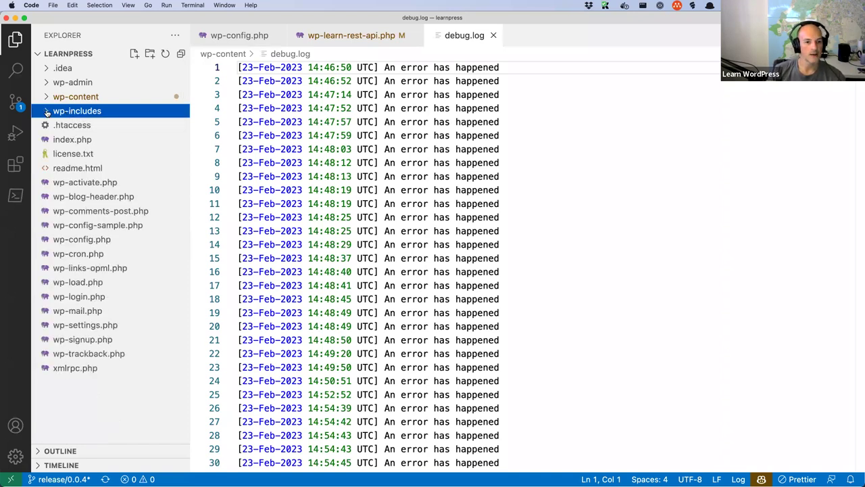
Switch back to the Brave browser and return to the Help Test WordPress 6.2 post to review its Testing Environment instructions
key(super+Tab)
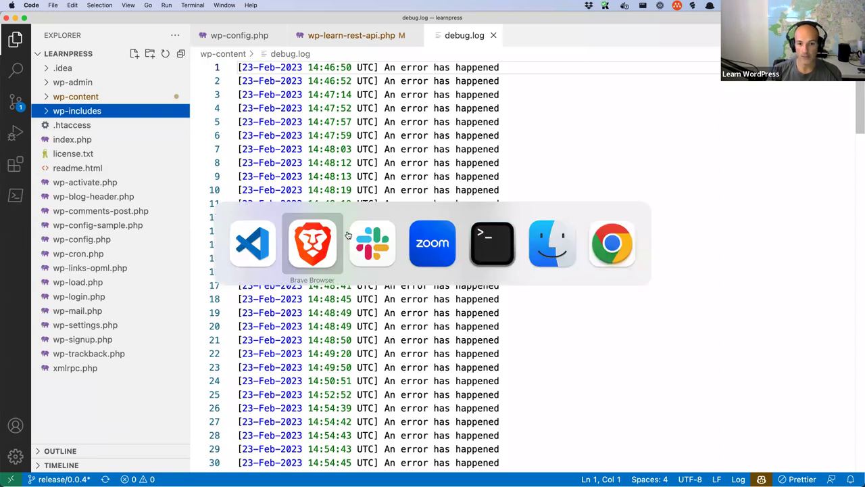
click(348, 234)
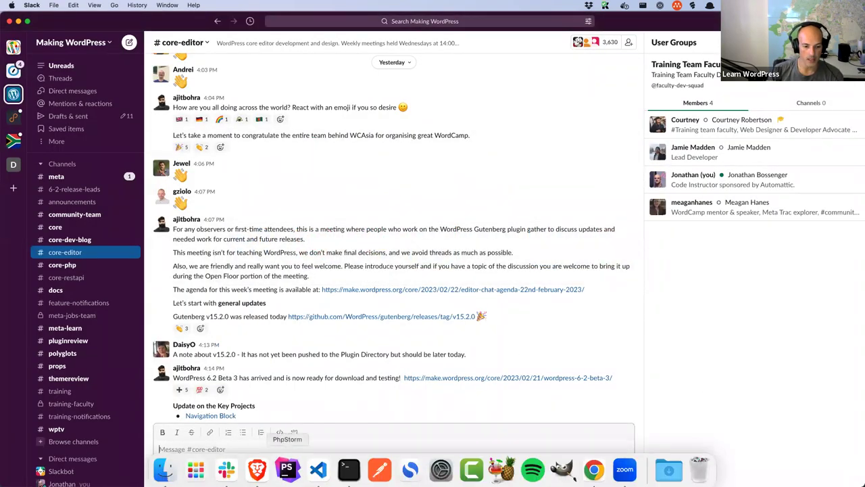
click(257, 466)
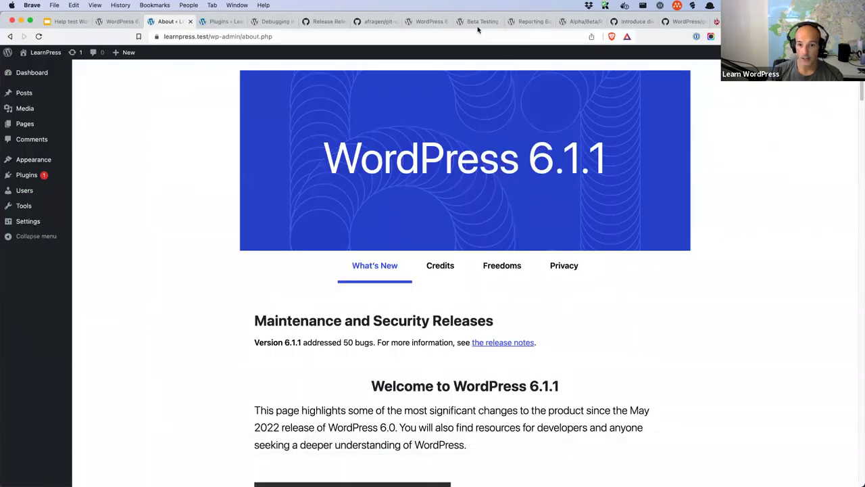
click(426, 22)
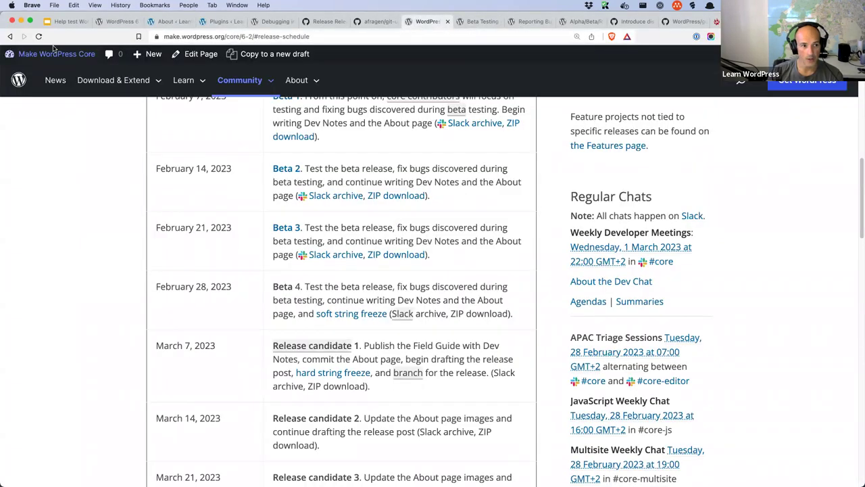
click(9, 37)
scroll(382, 252, down, 5)
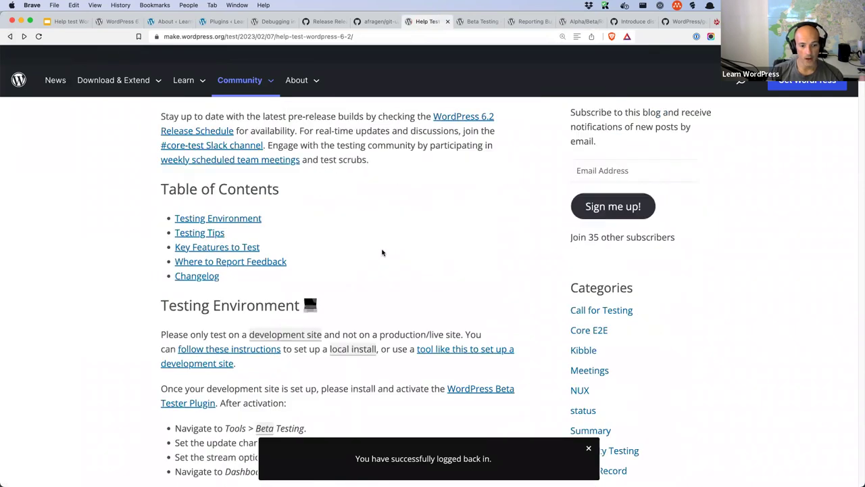
scroll(382, 252, down, 1)
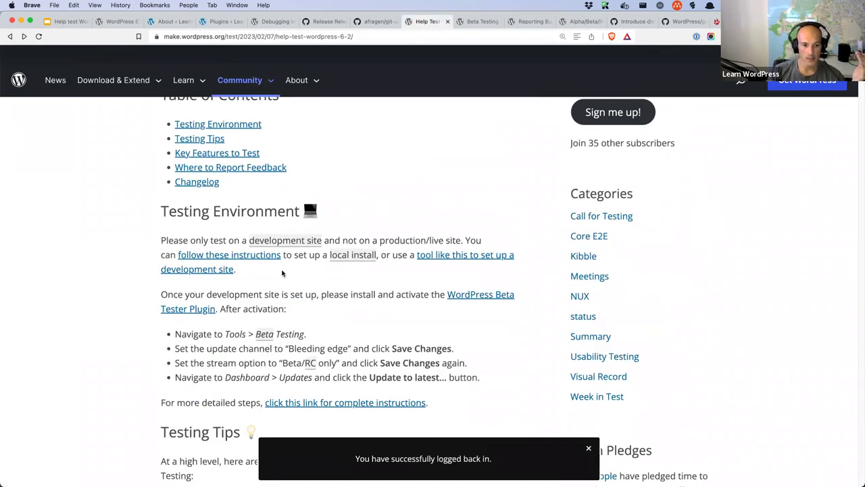
scroll(469, 293, down, 3)
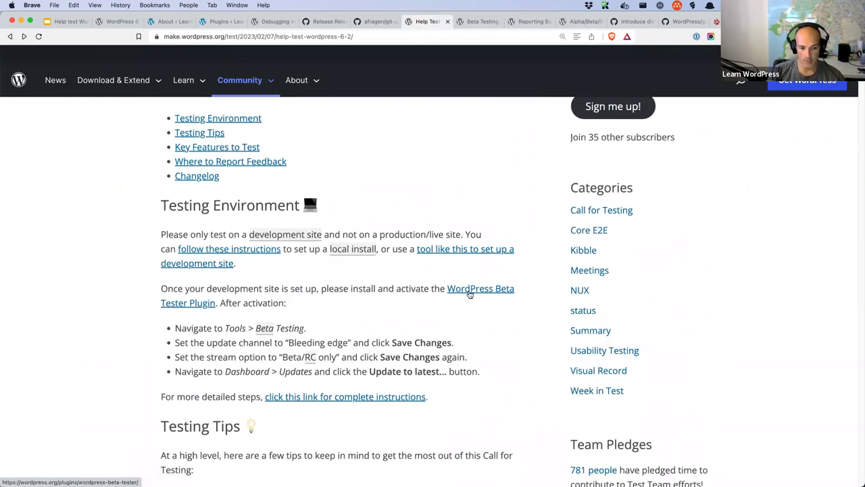
scroll(381, 319, down, 2)
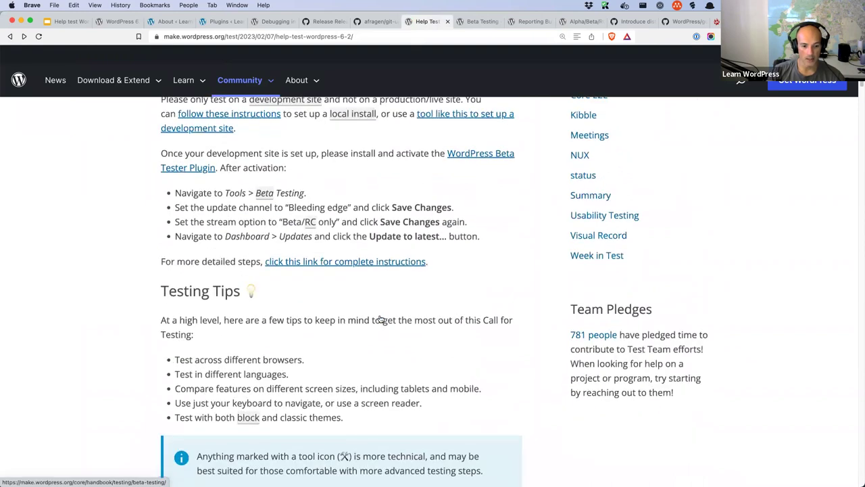
Open the post's link to the complete instructions and read the Beta Testing handbook page through to the WP CLI update command
click(383, 264)
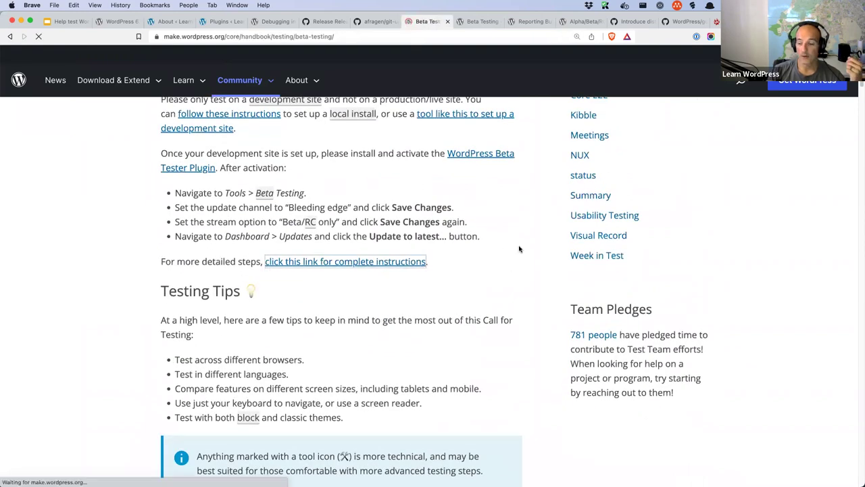
scroll(516, 245, down, 1)
scroll(516, 245, down, 8)
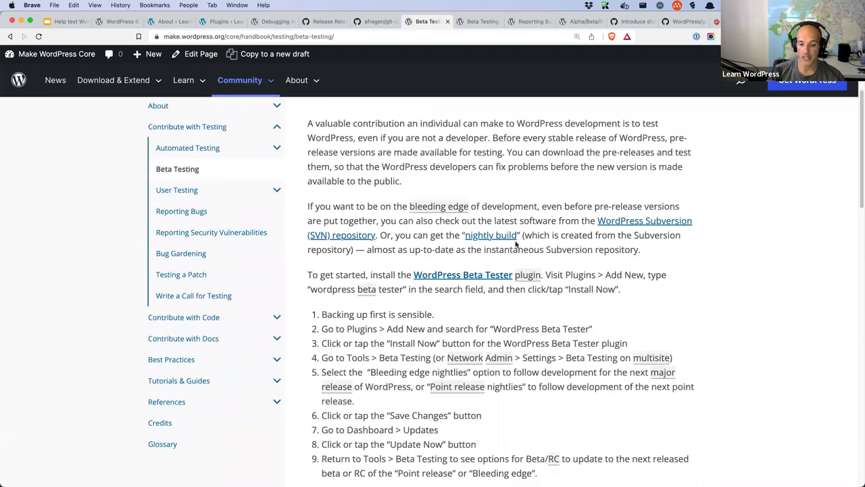
scroll(515, 245, down, 4)
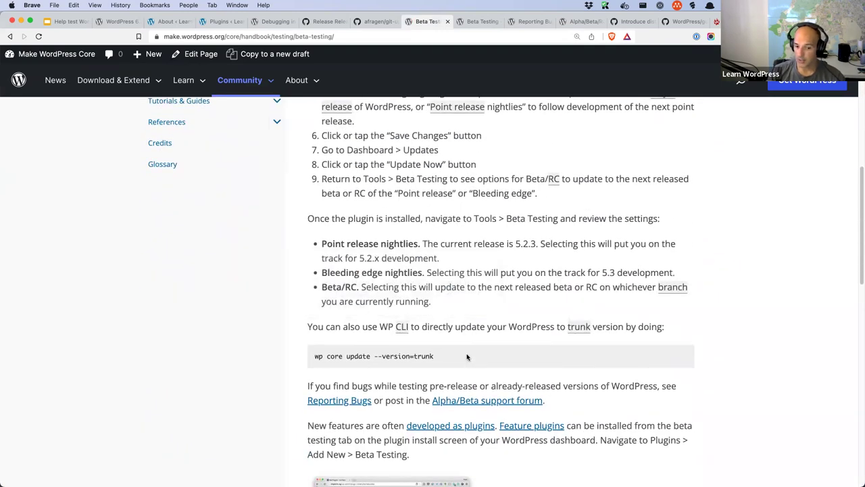
scroll(467, 357, down, 2)
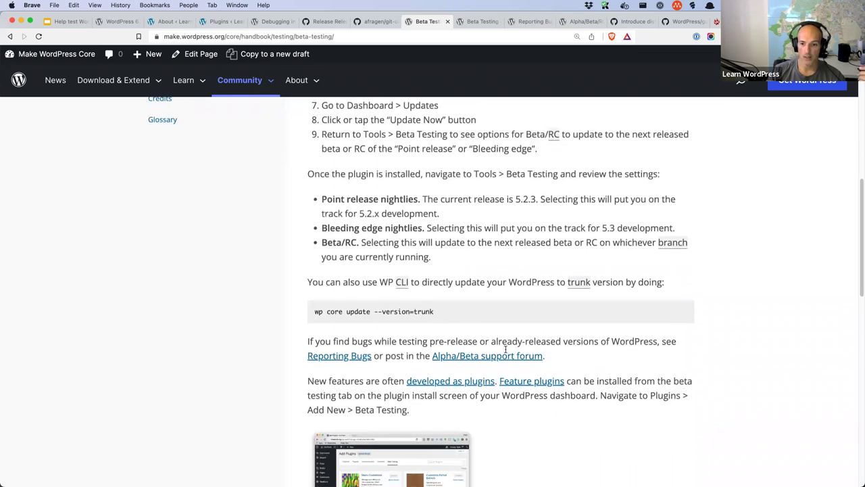